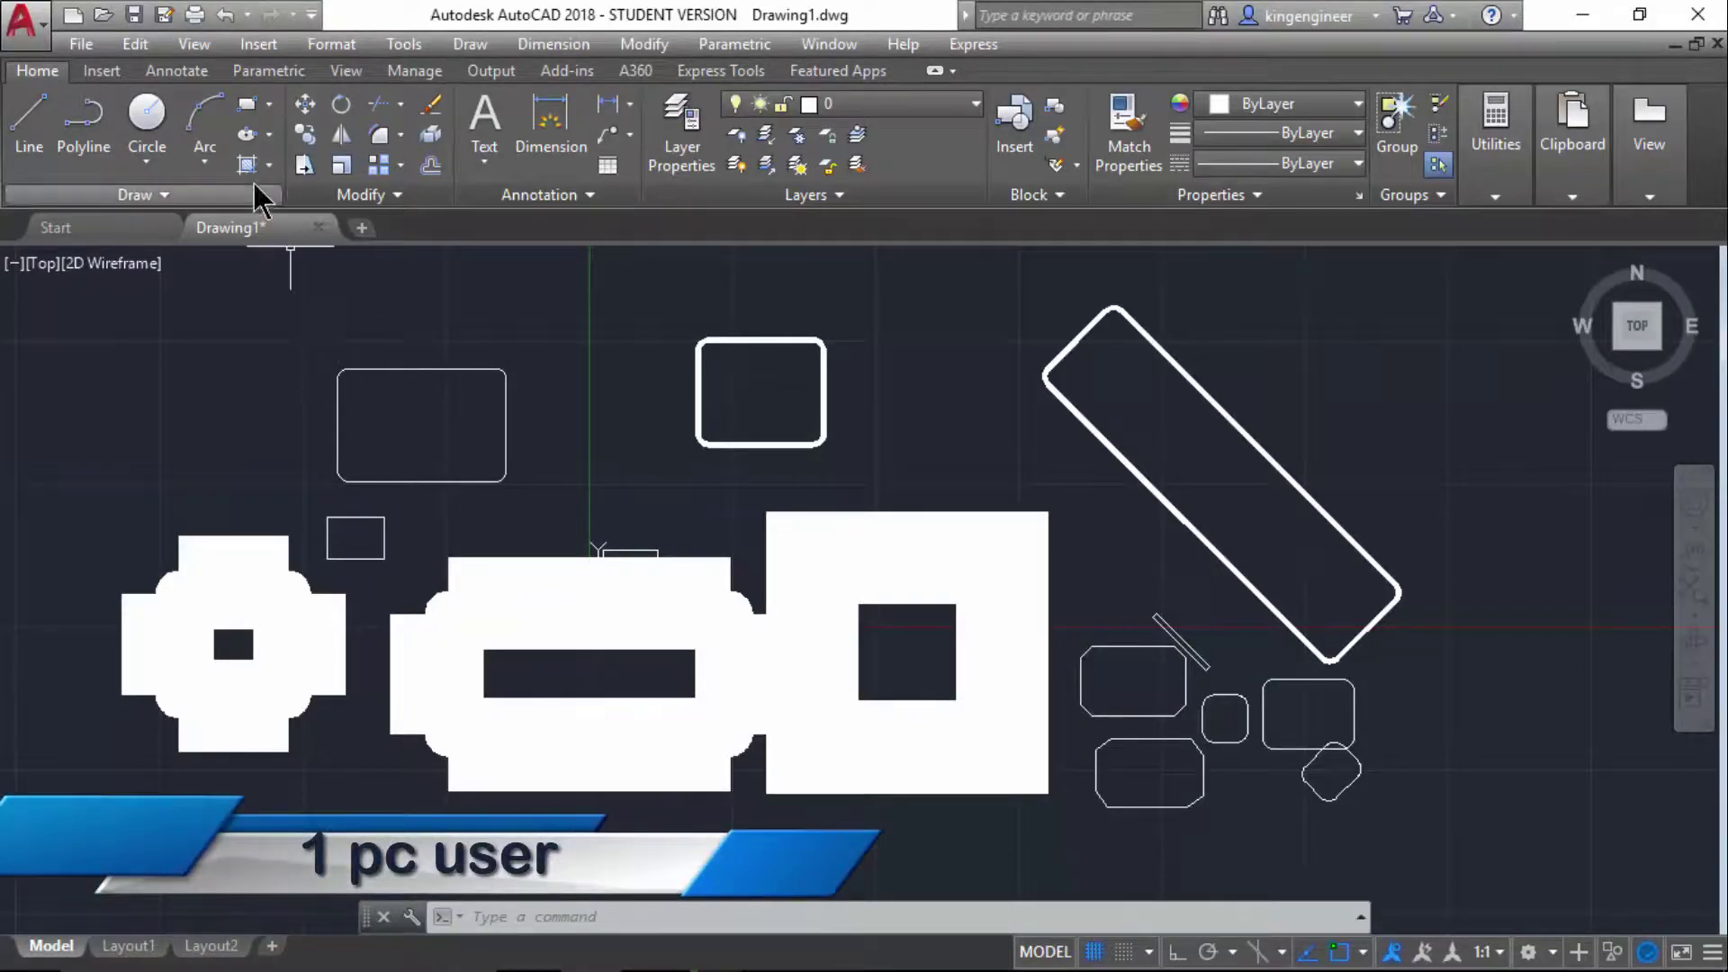
Step: Draw a rounded rectangle about 62 by 35 units inside the existing upper-left rounded rectangle
left_click(247, 103)
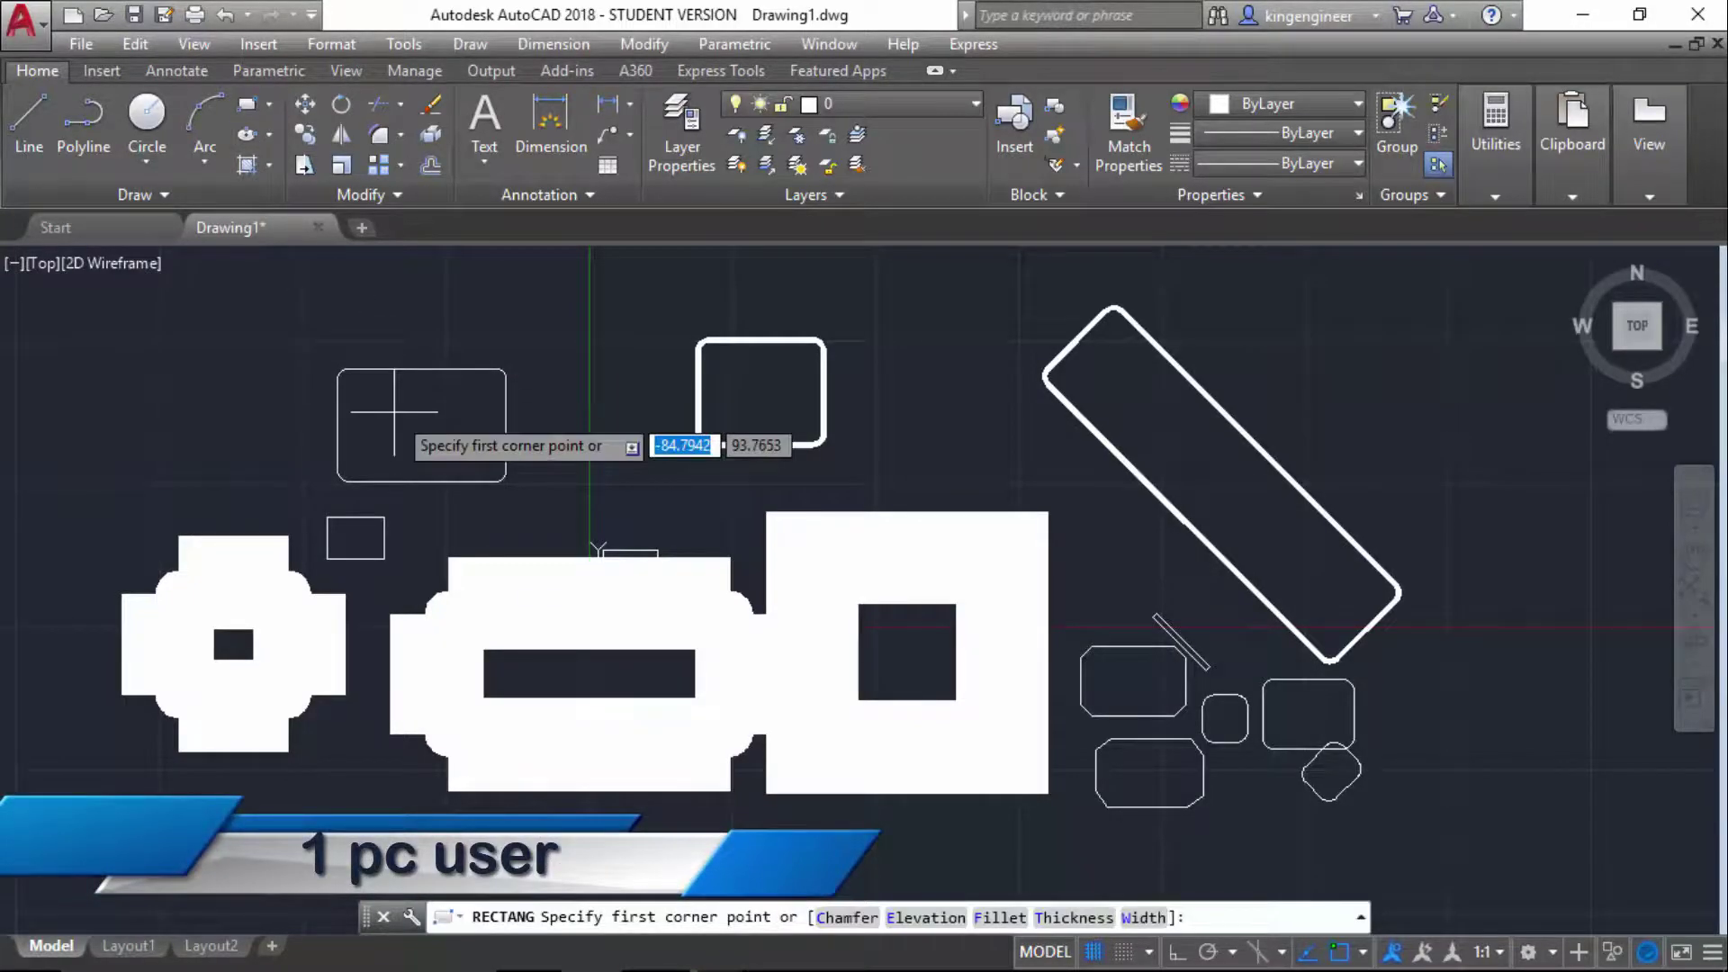
left_click(352, 389)
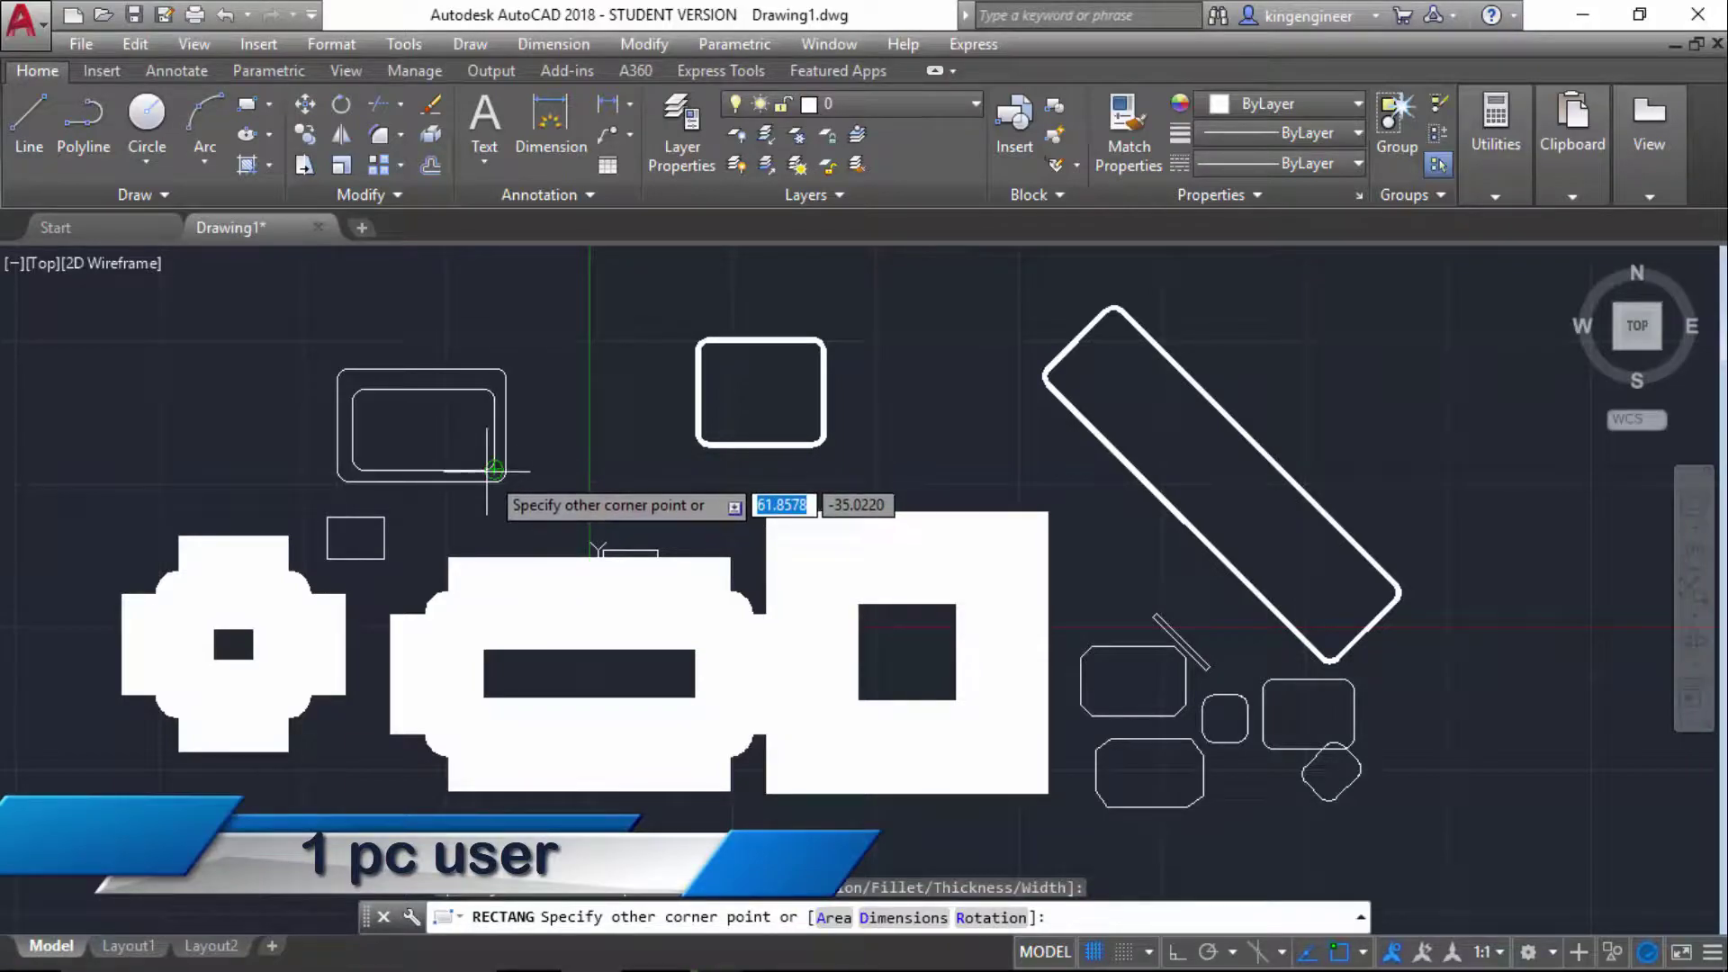
left_click(495, 469)
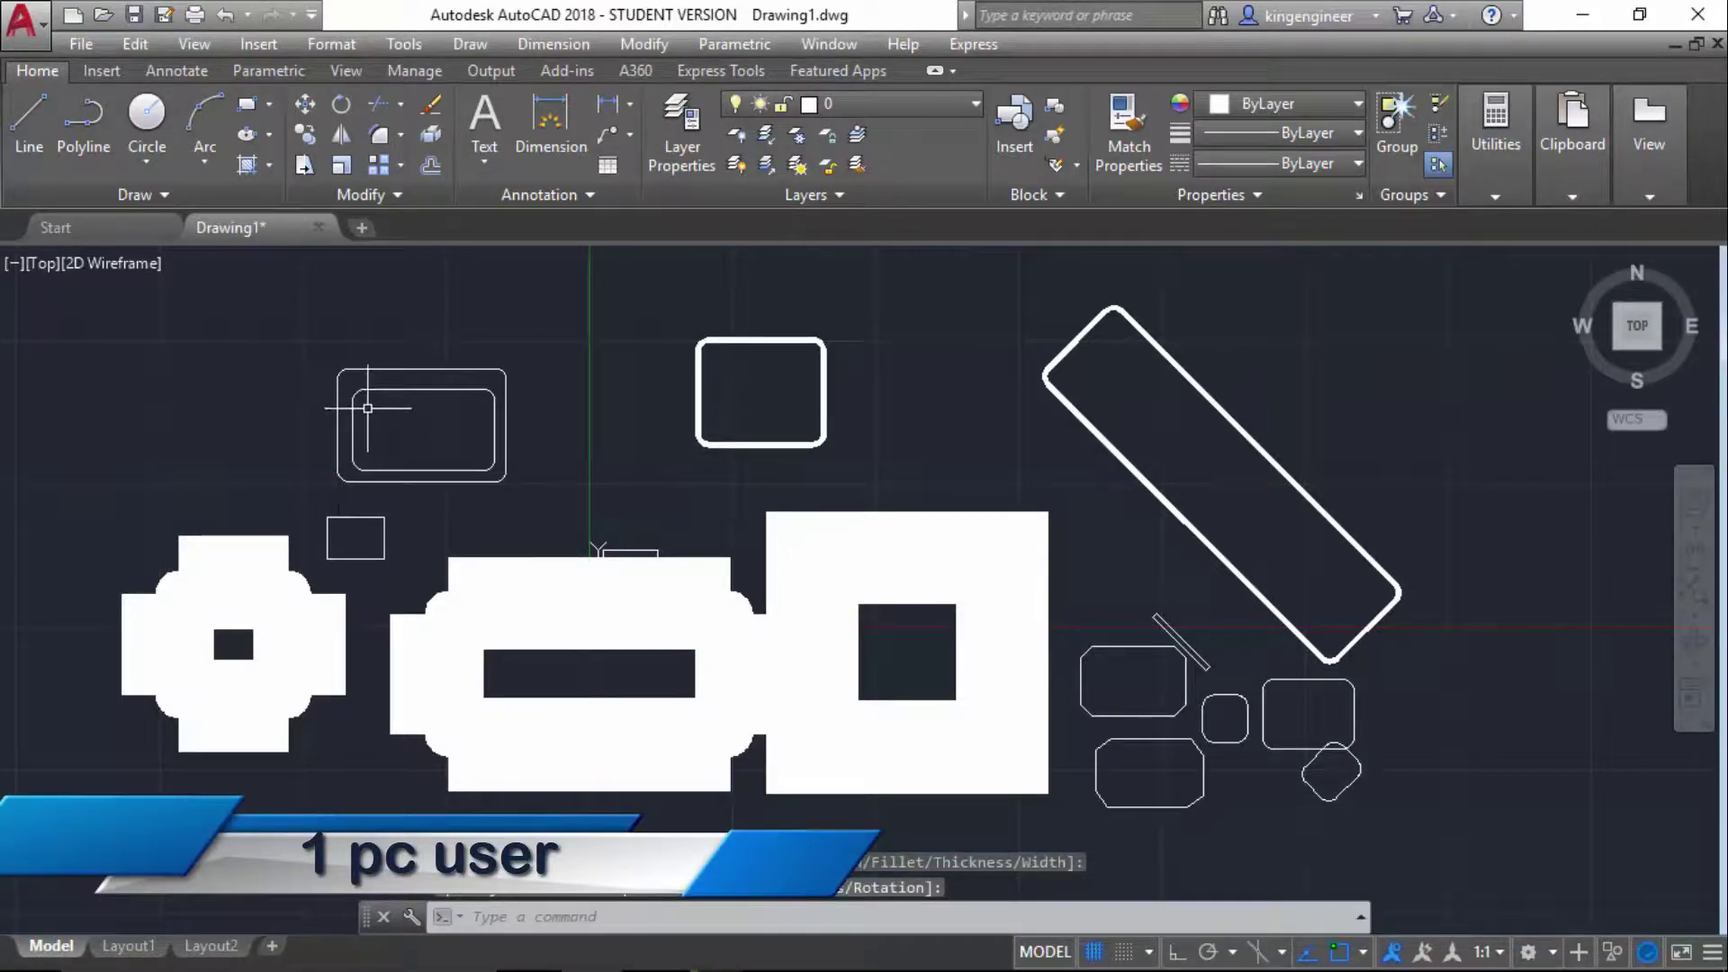
left_click(367, 408)
left_click(446, 449)
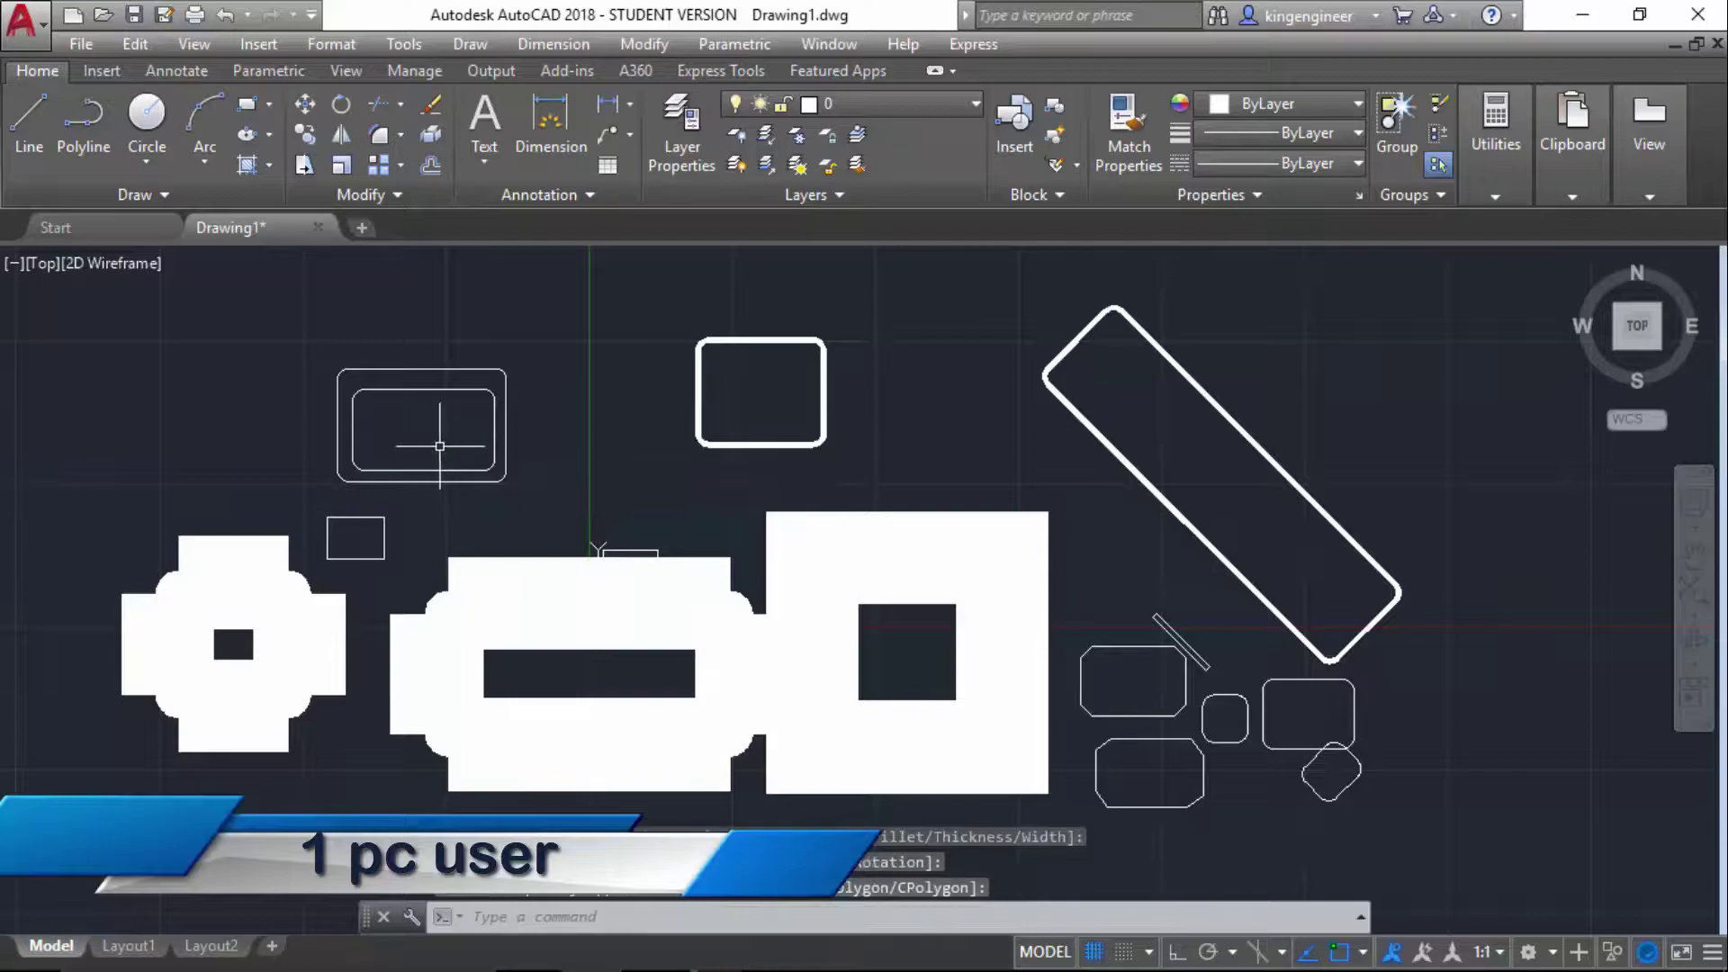
Step: Draw another rounded rectangle, about 52 by 25 units, nested inside the previous one
key("Return")
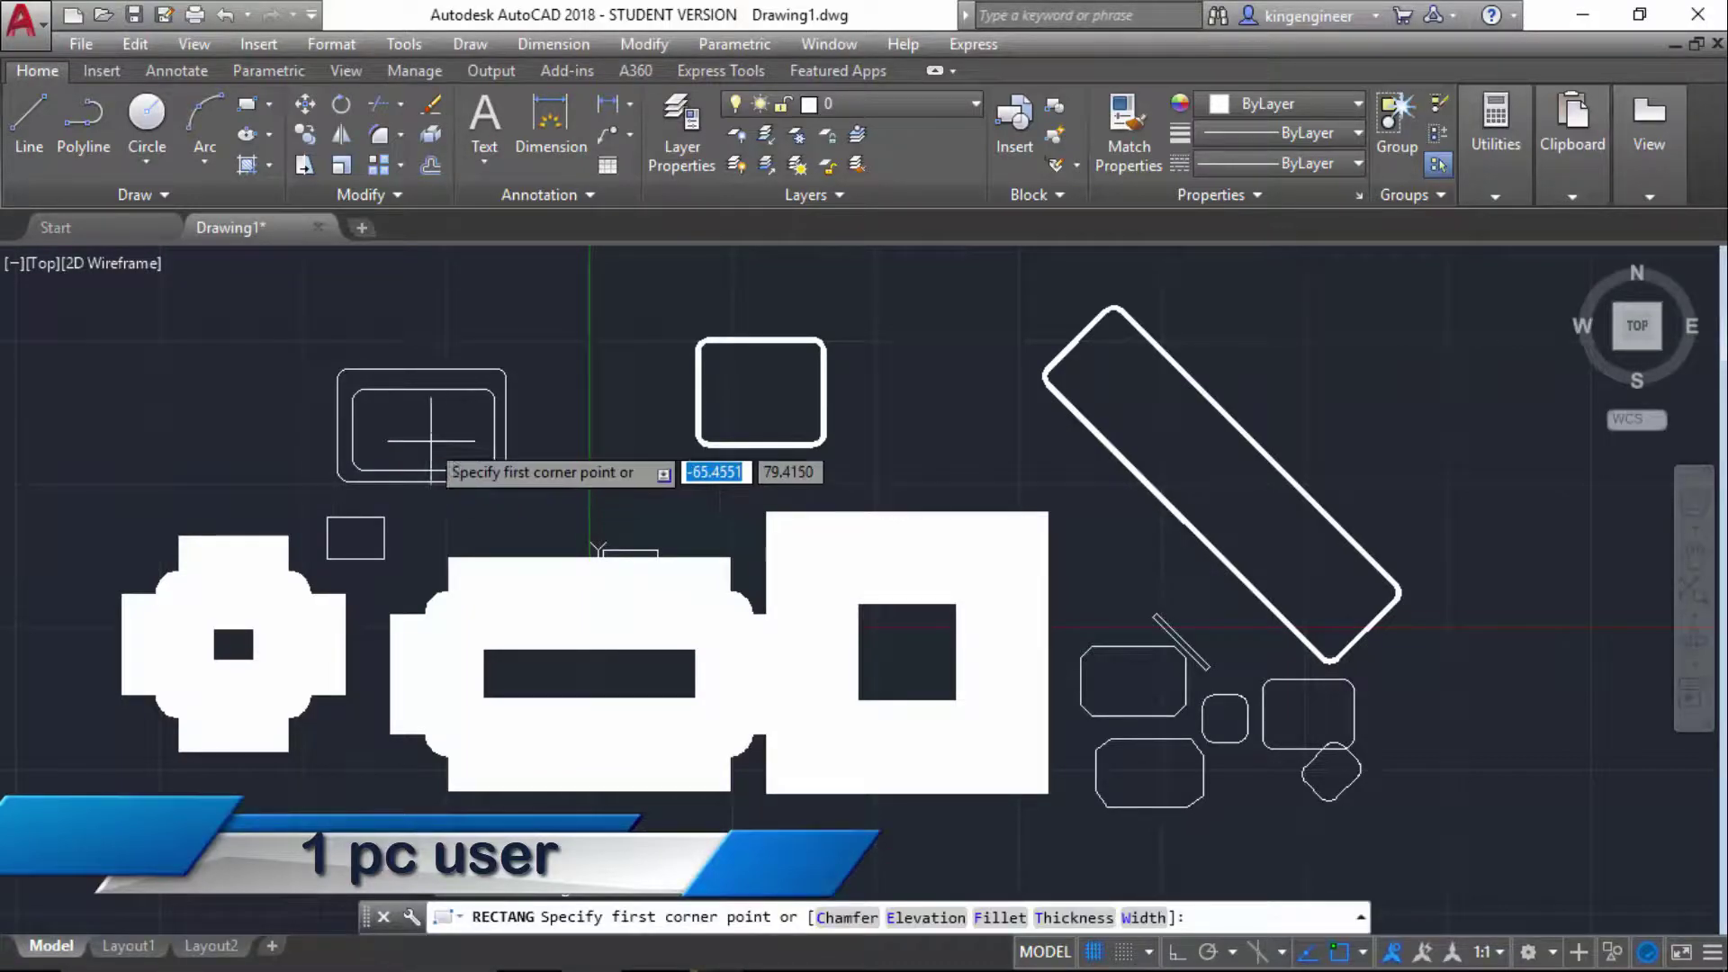
left_click(374, 413)
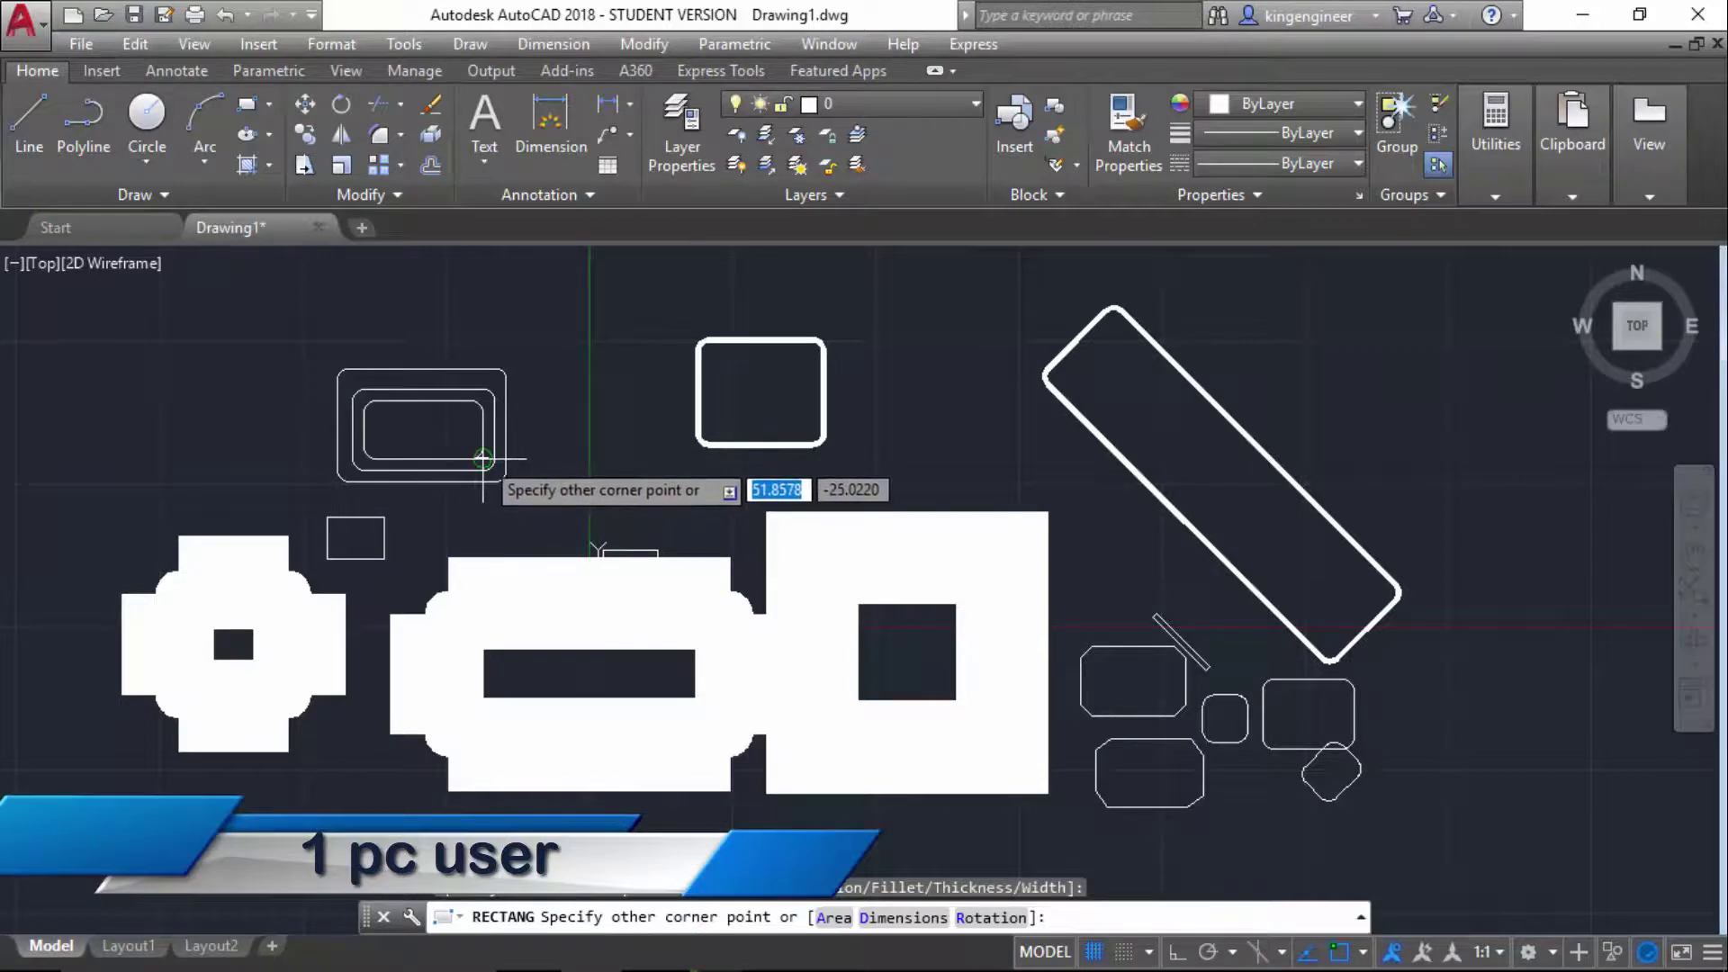
left_click(482, 454)
key("Return")
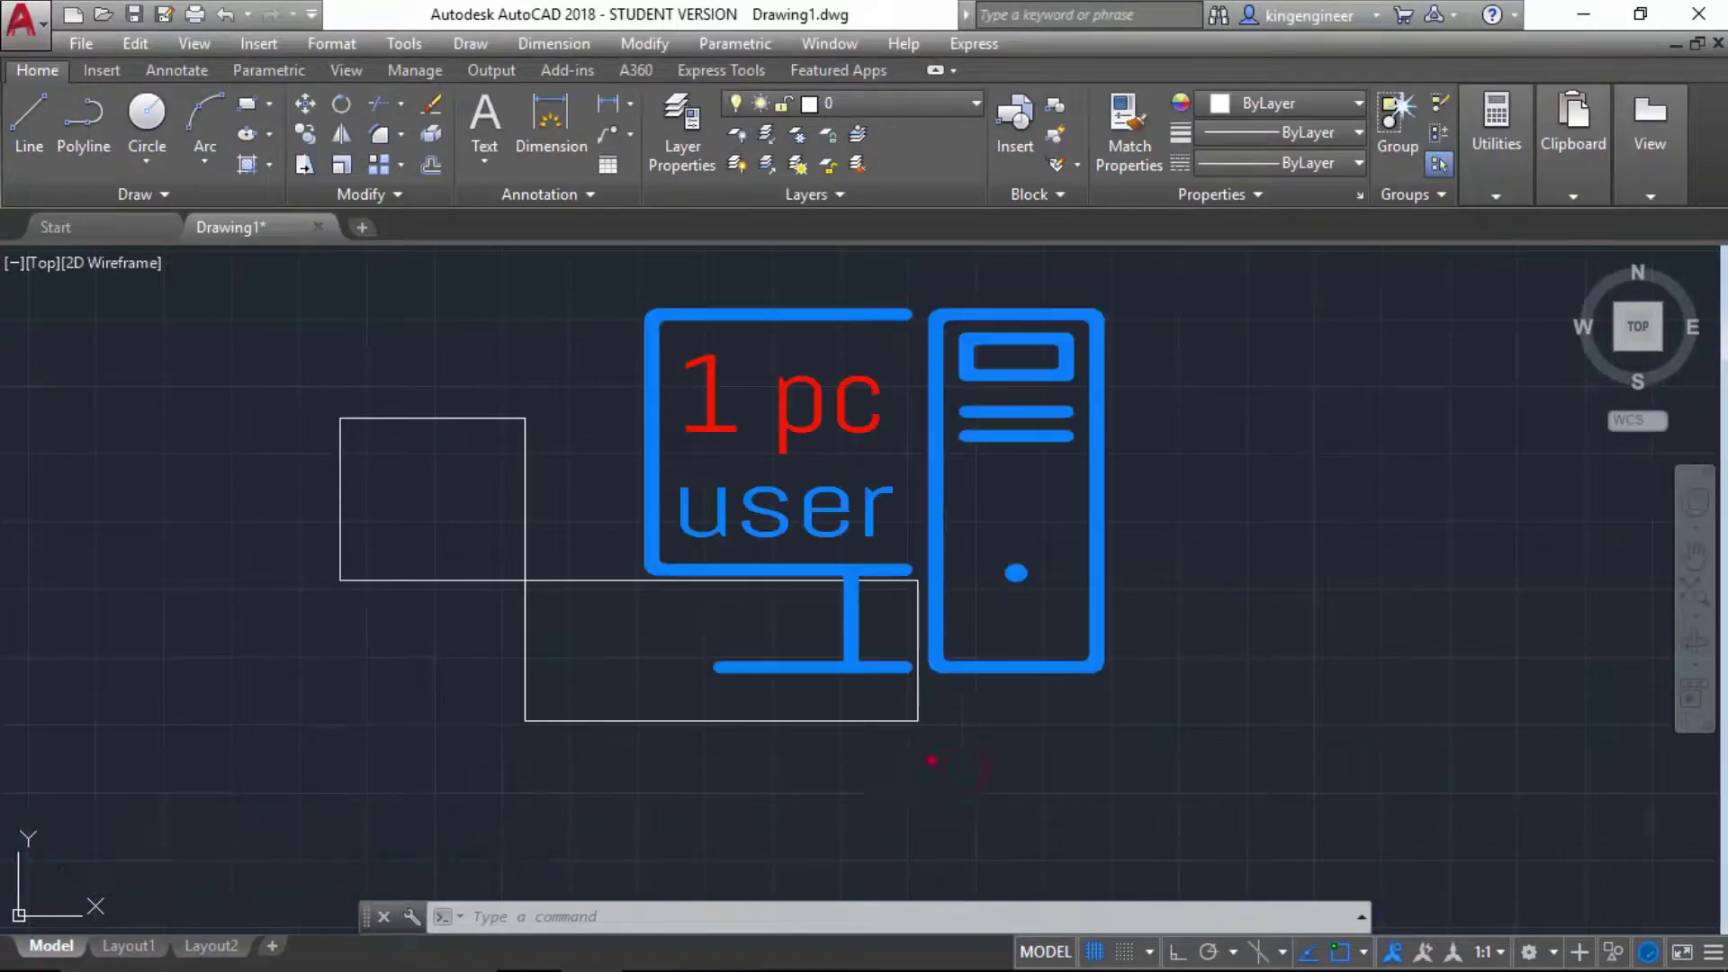
Step: Erase the two rectangles that touch at a corner
left_click(918, 760)
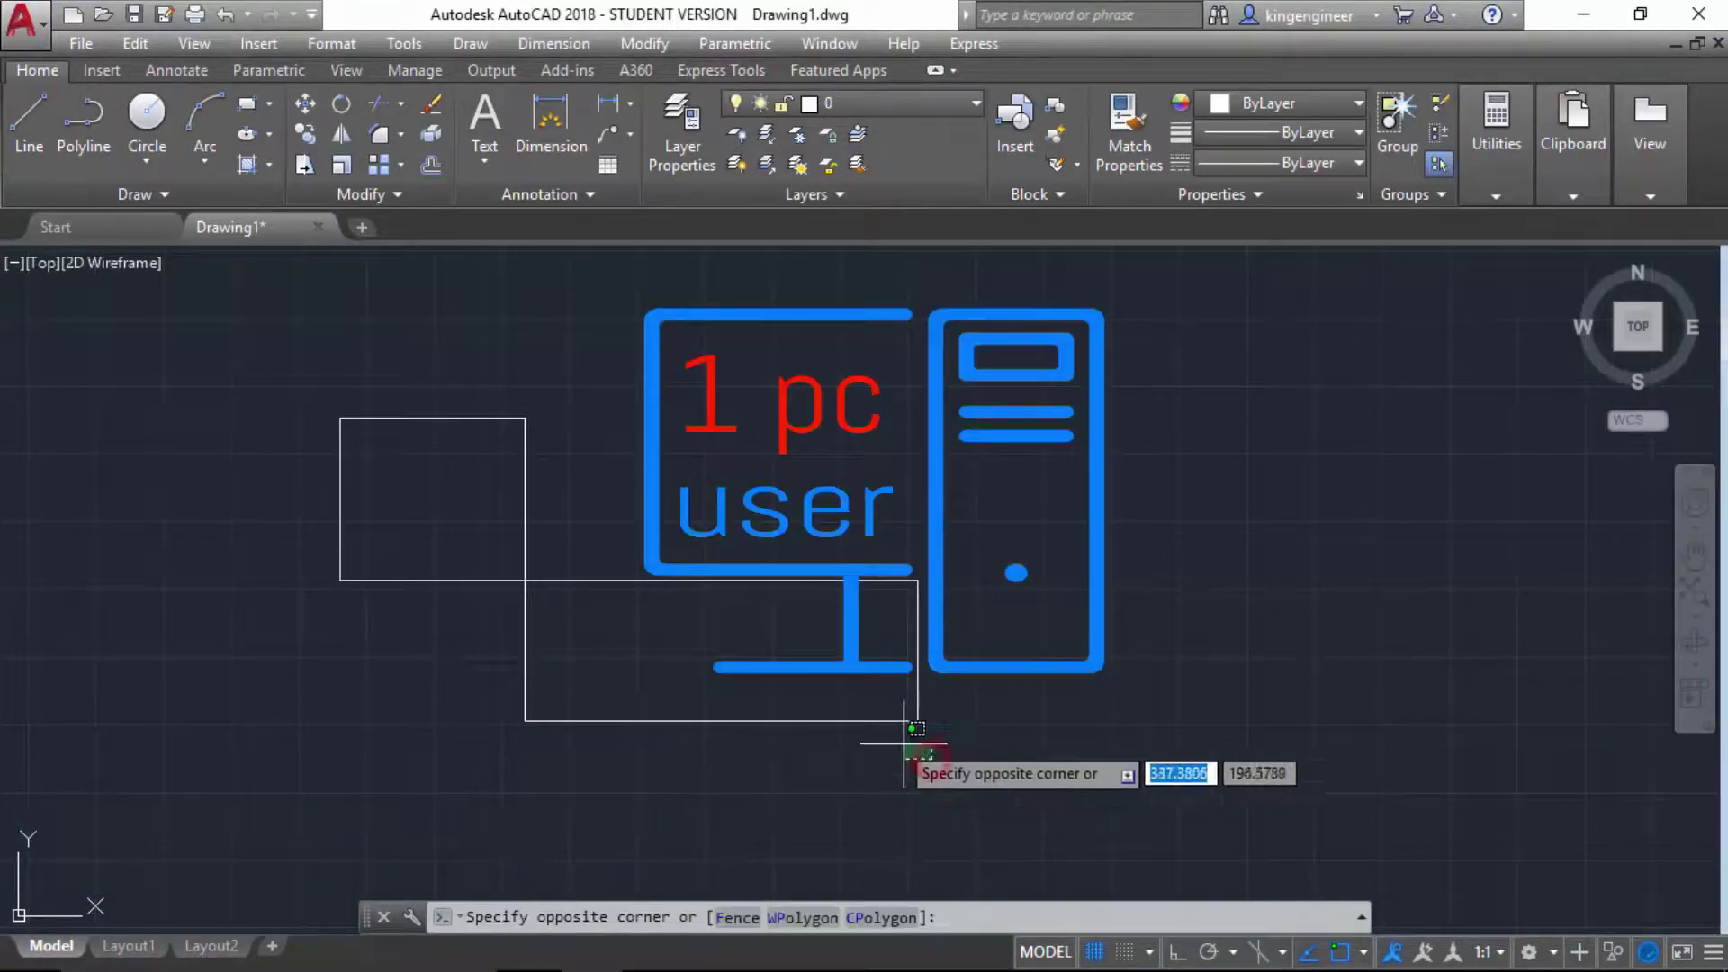
left_click(286, 405)
key("Delete")
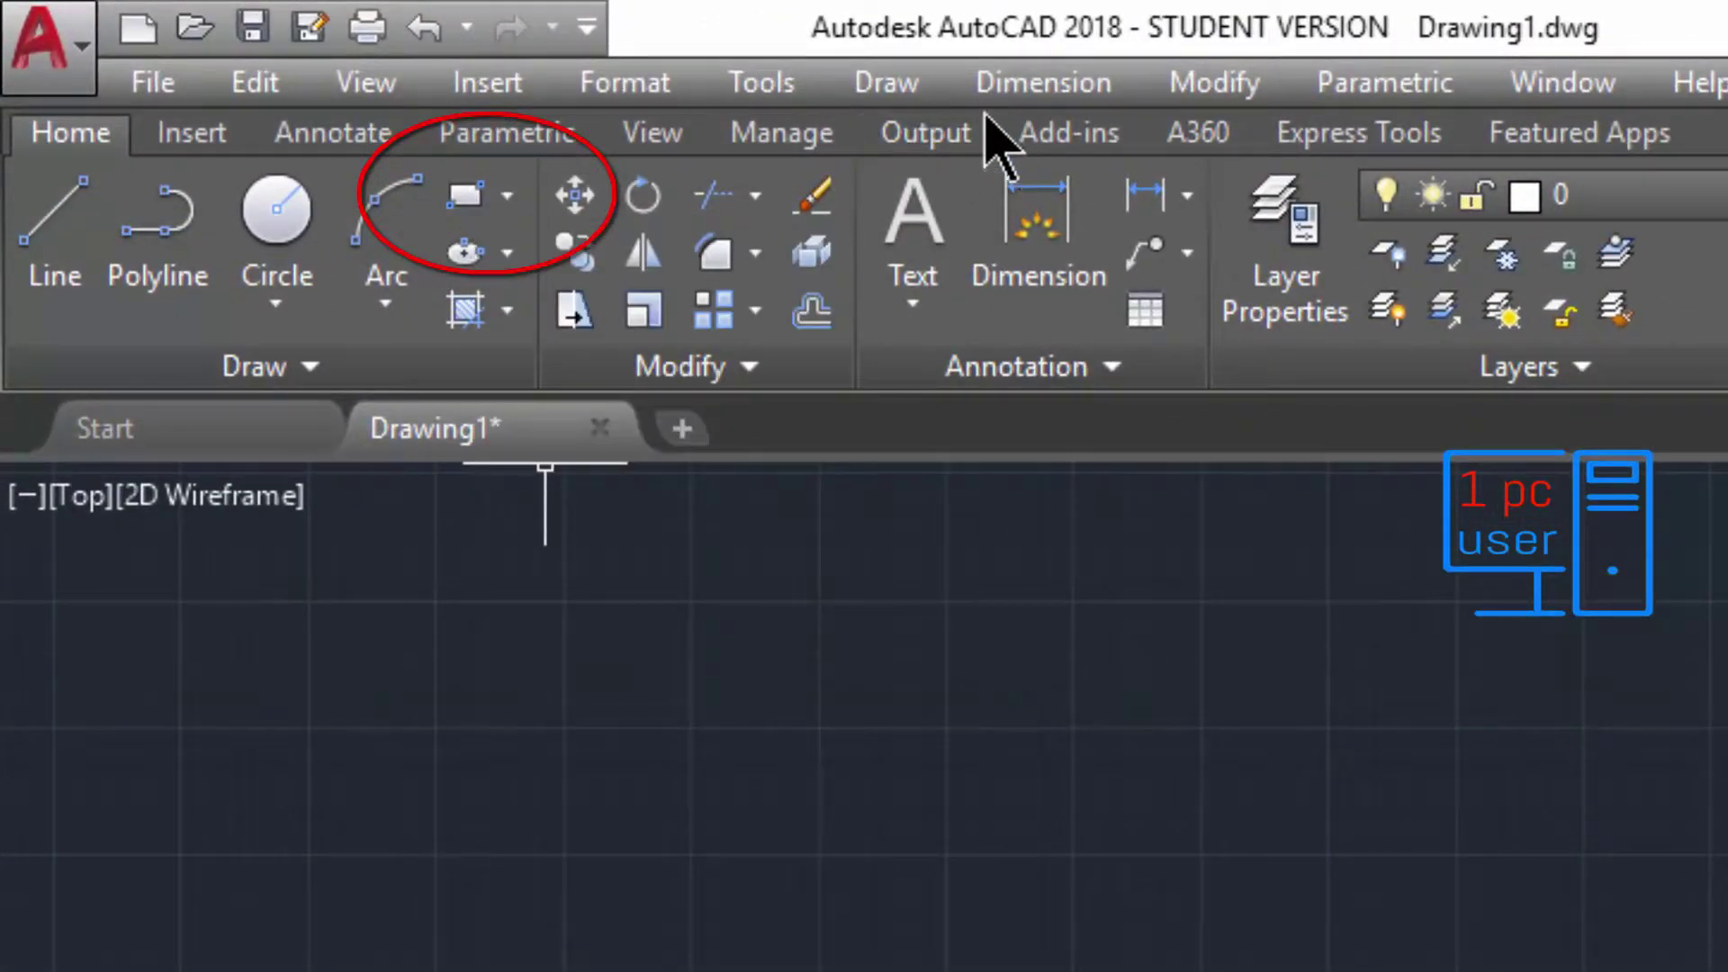
left_click(903, 90)
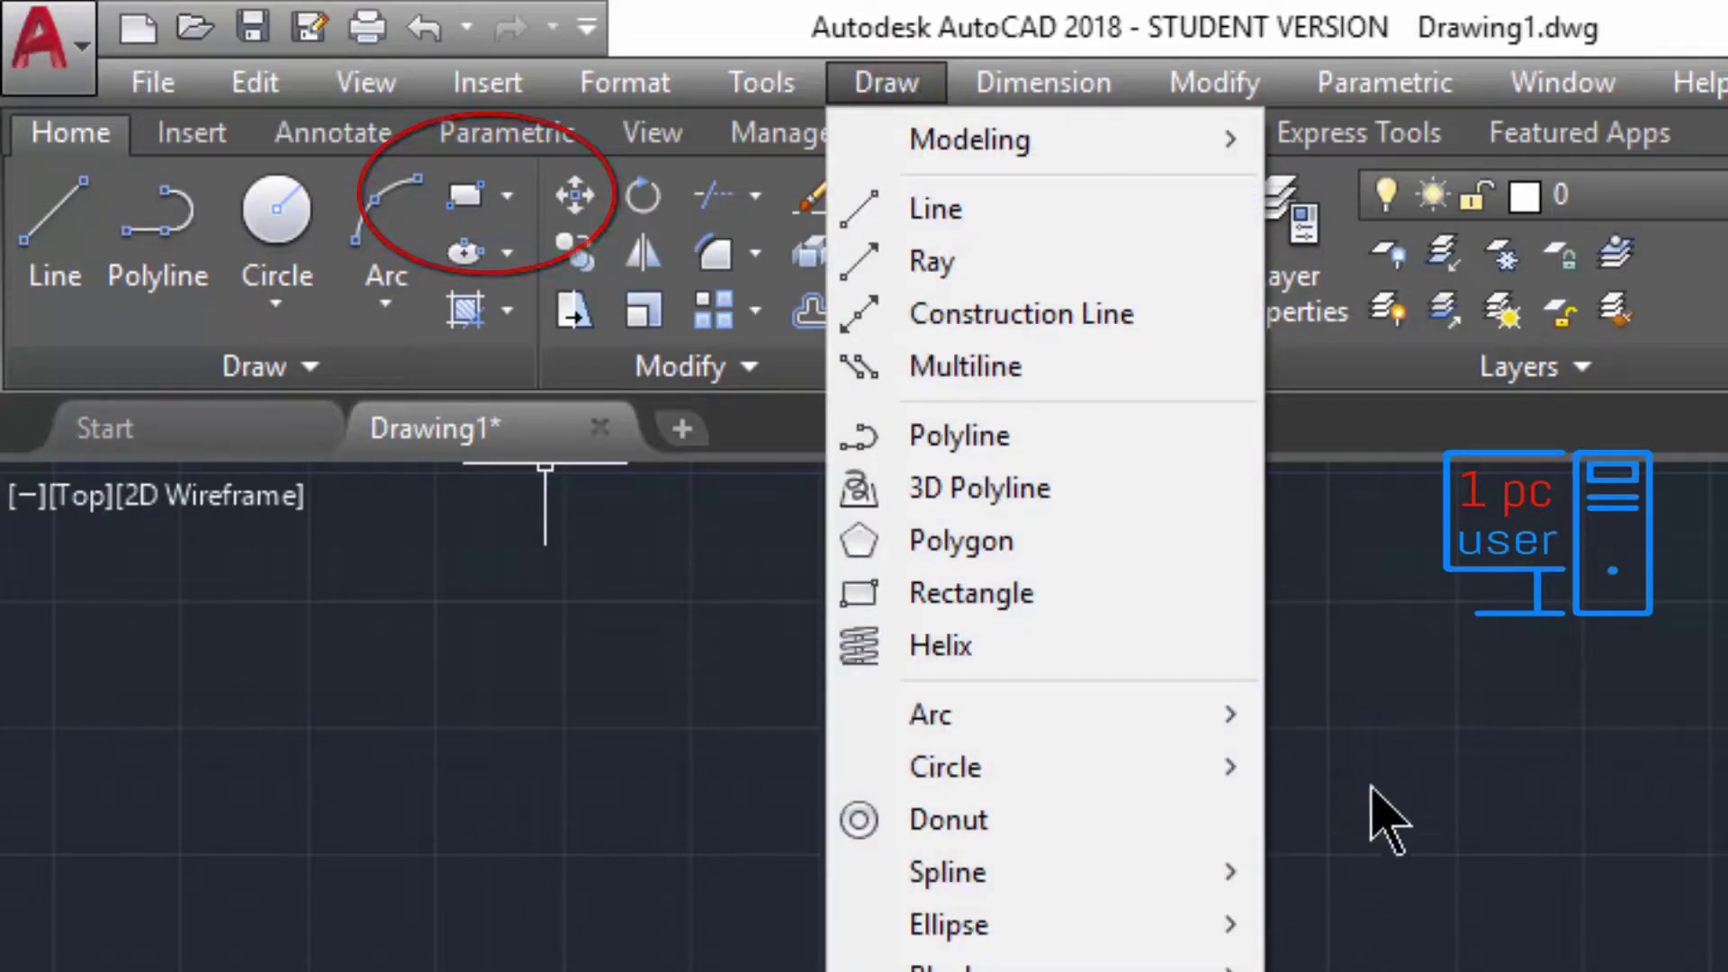
mouse_move(981, 85)
mouse_move(927, 90)
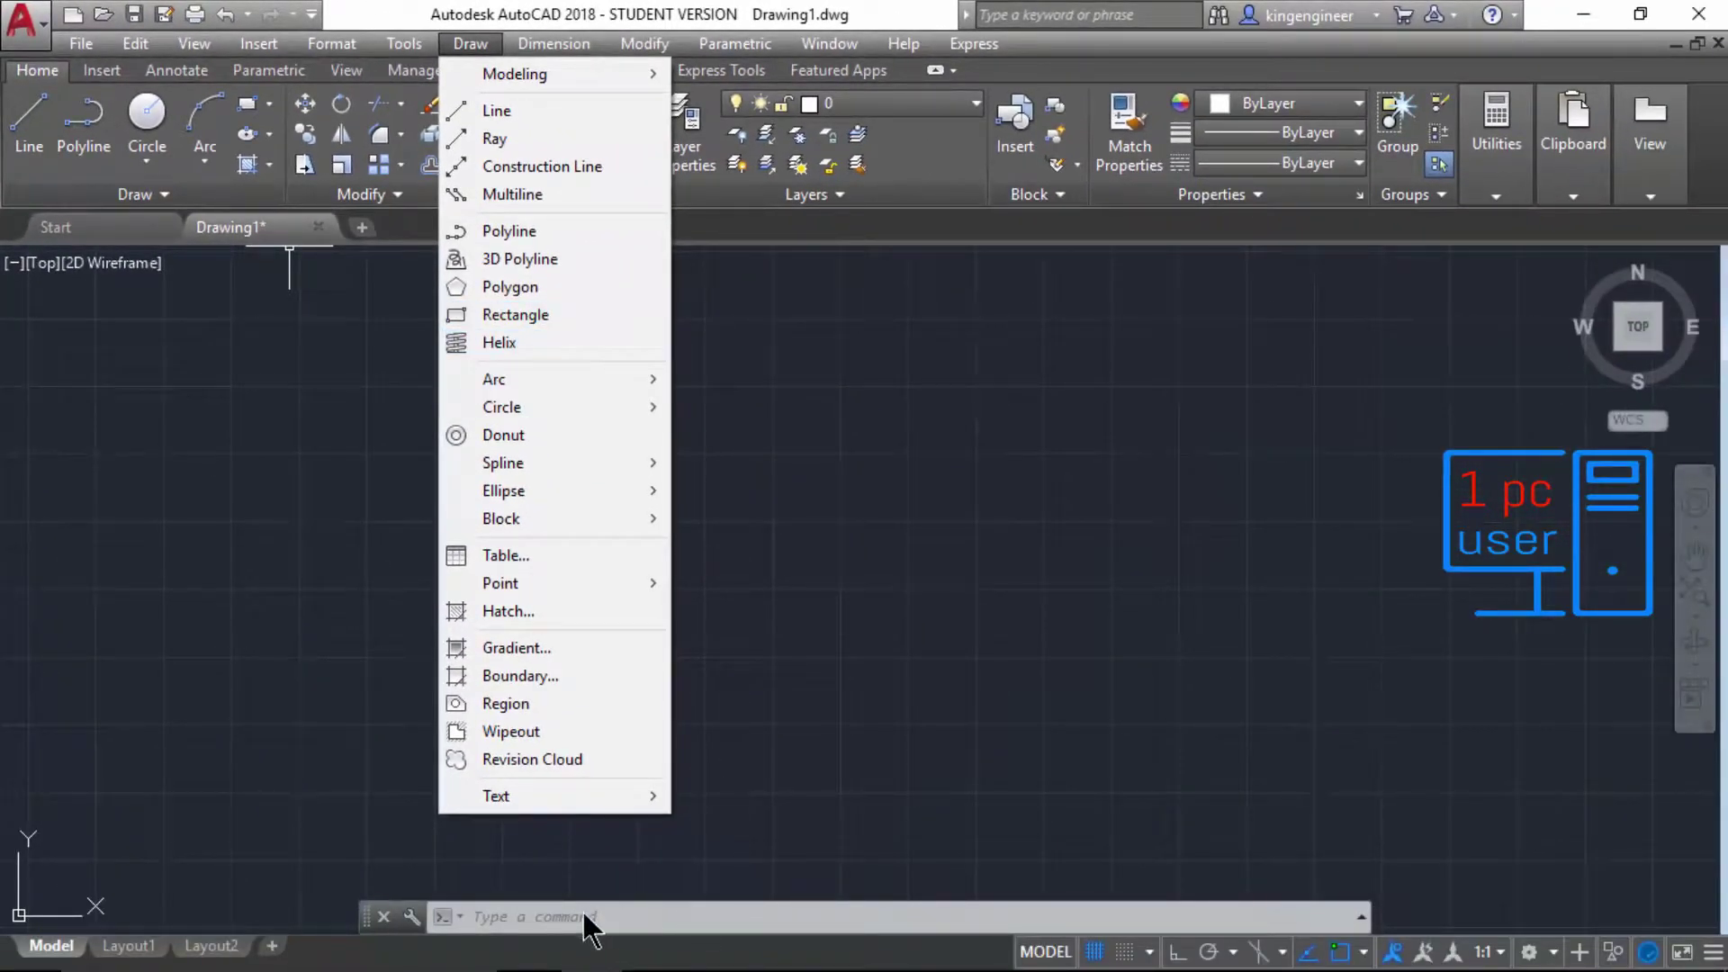
Step: Run the REC command and draw a freehand rectangle about 43 by 28 units in the empty drawing
left_click(578, 916)
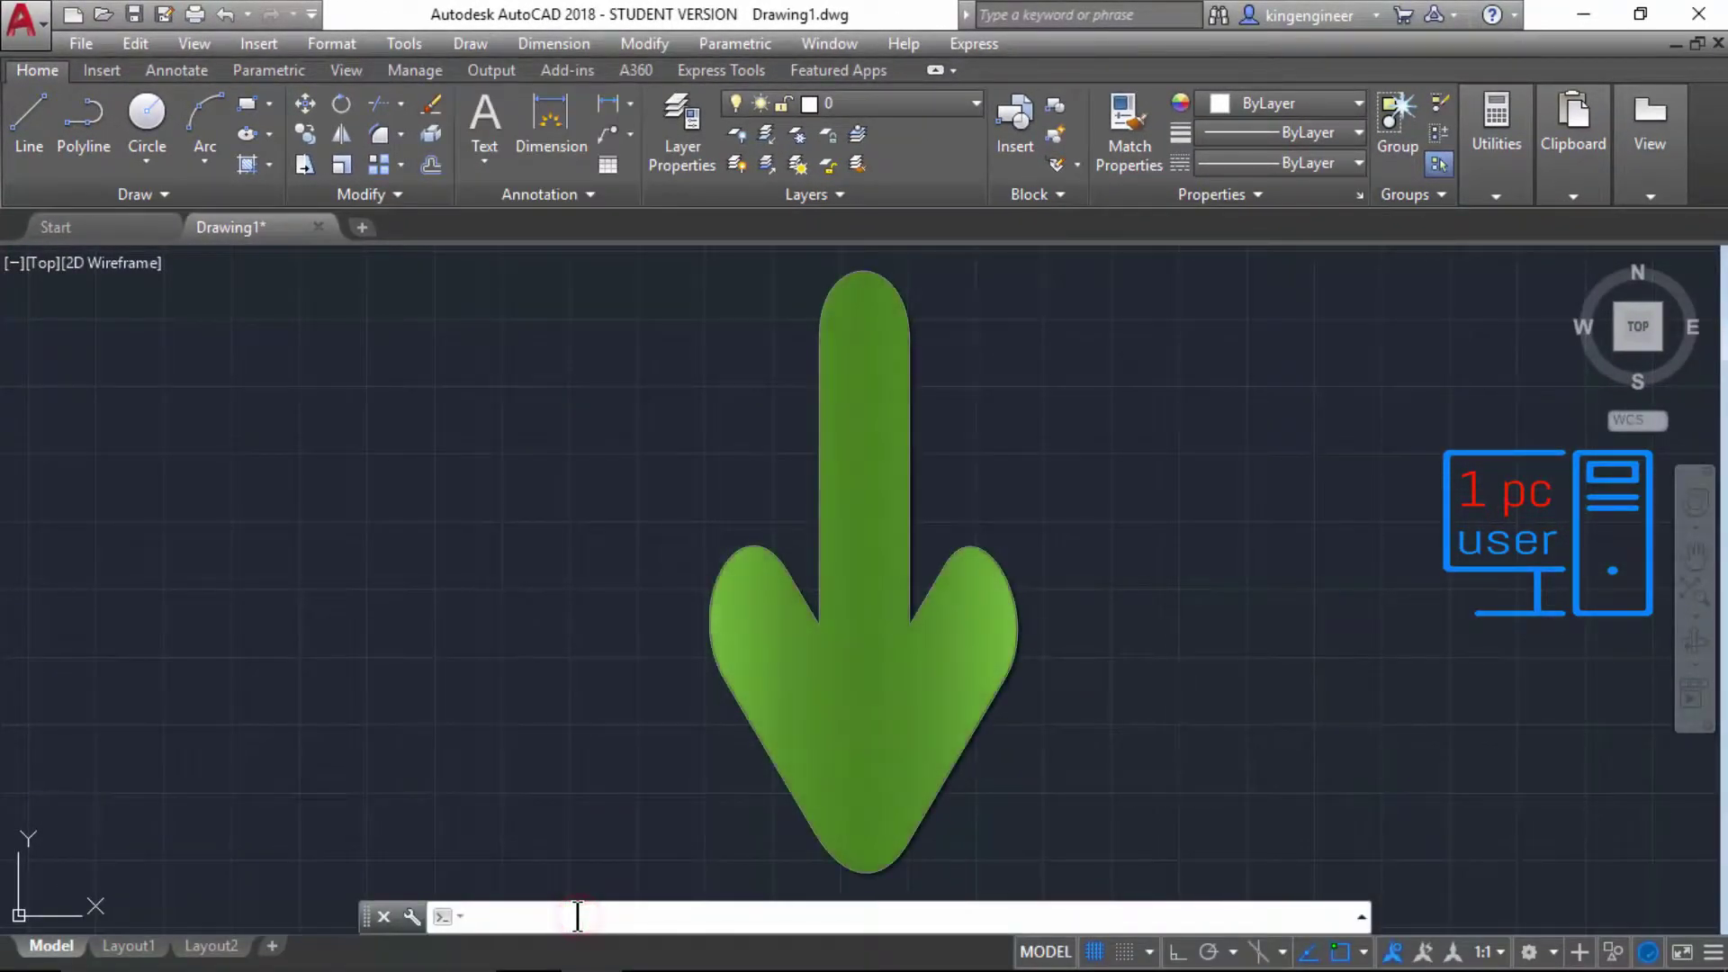
type("REC")
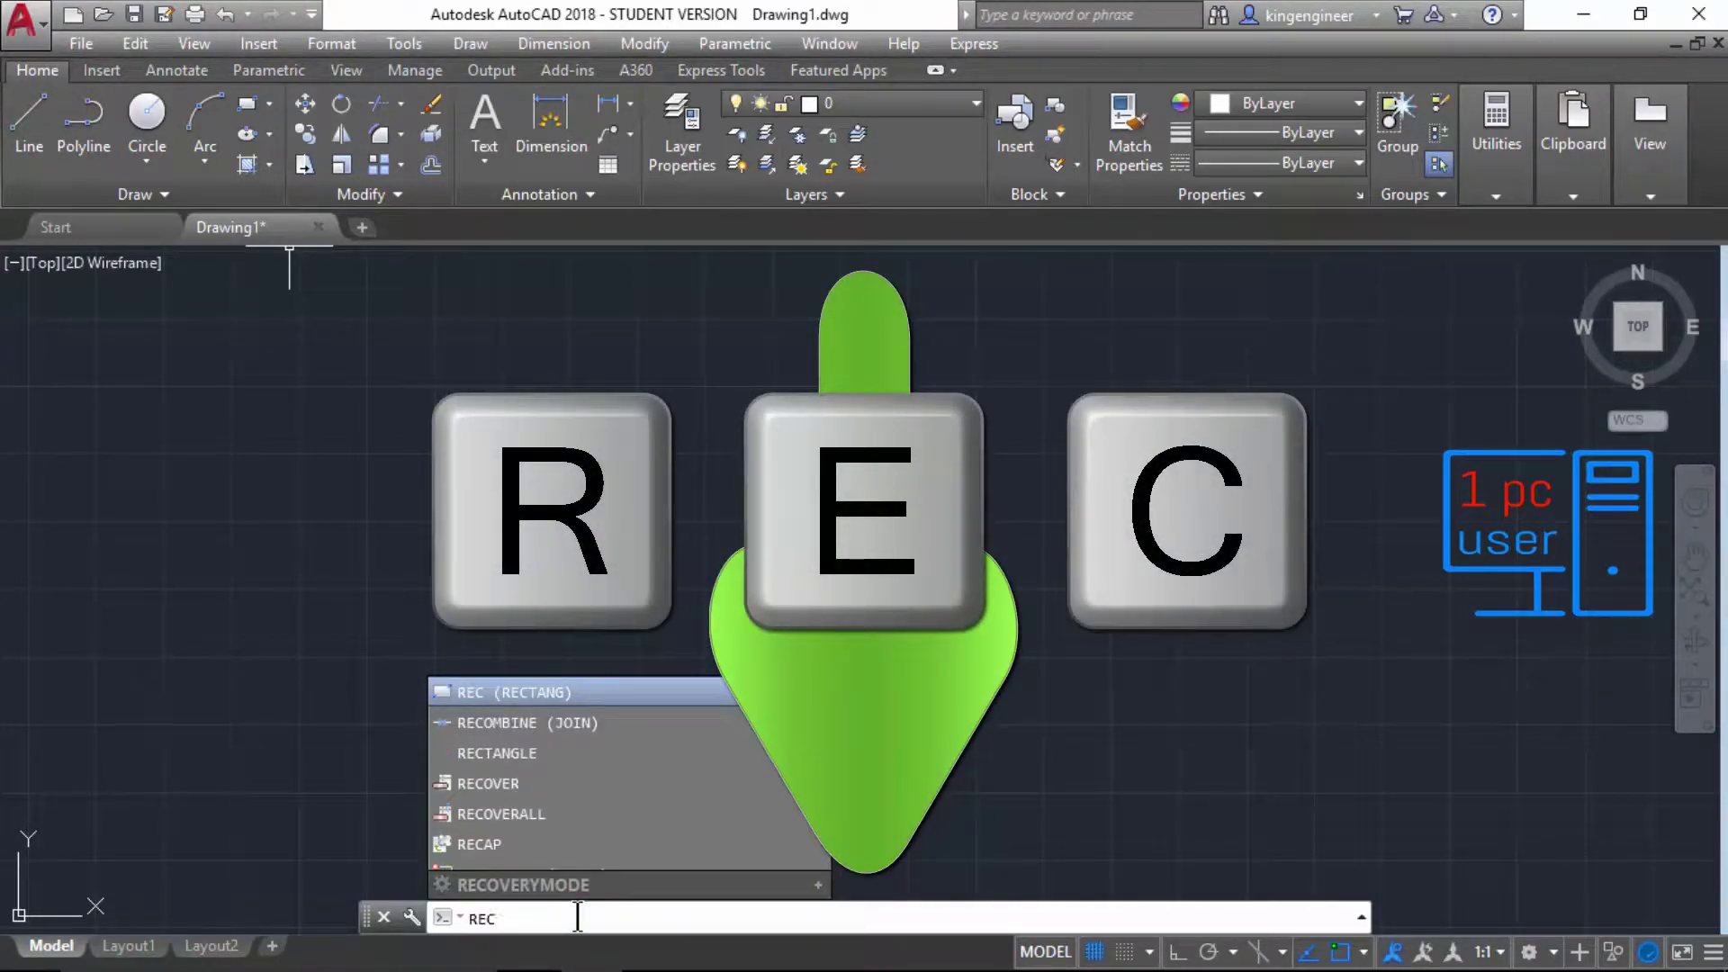
key("Escape")
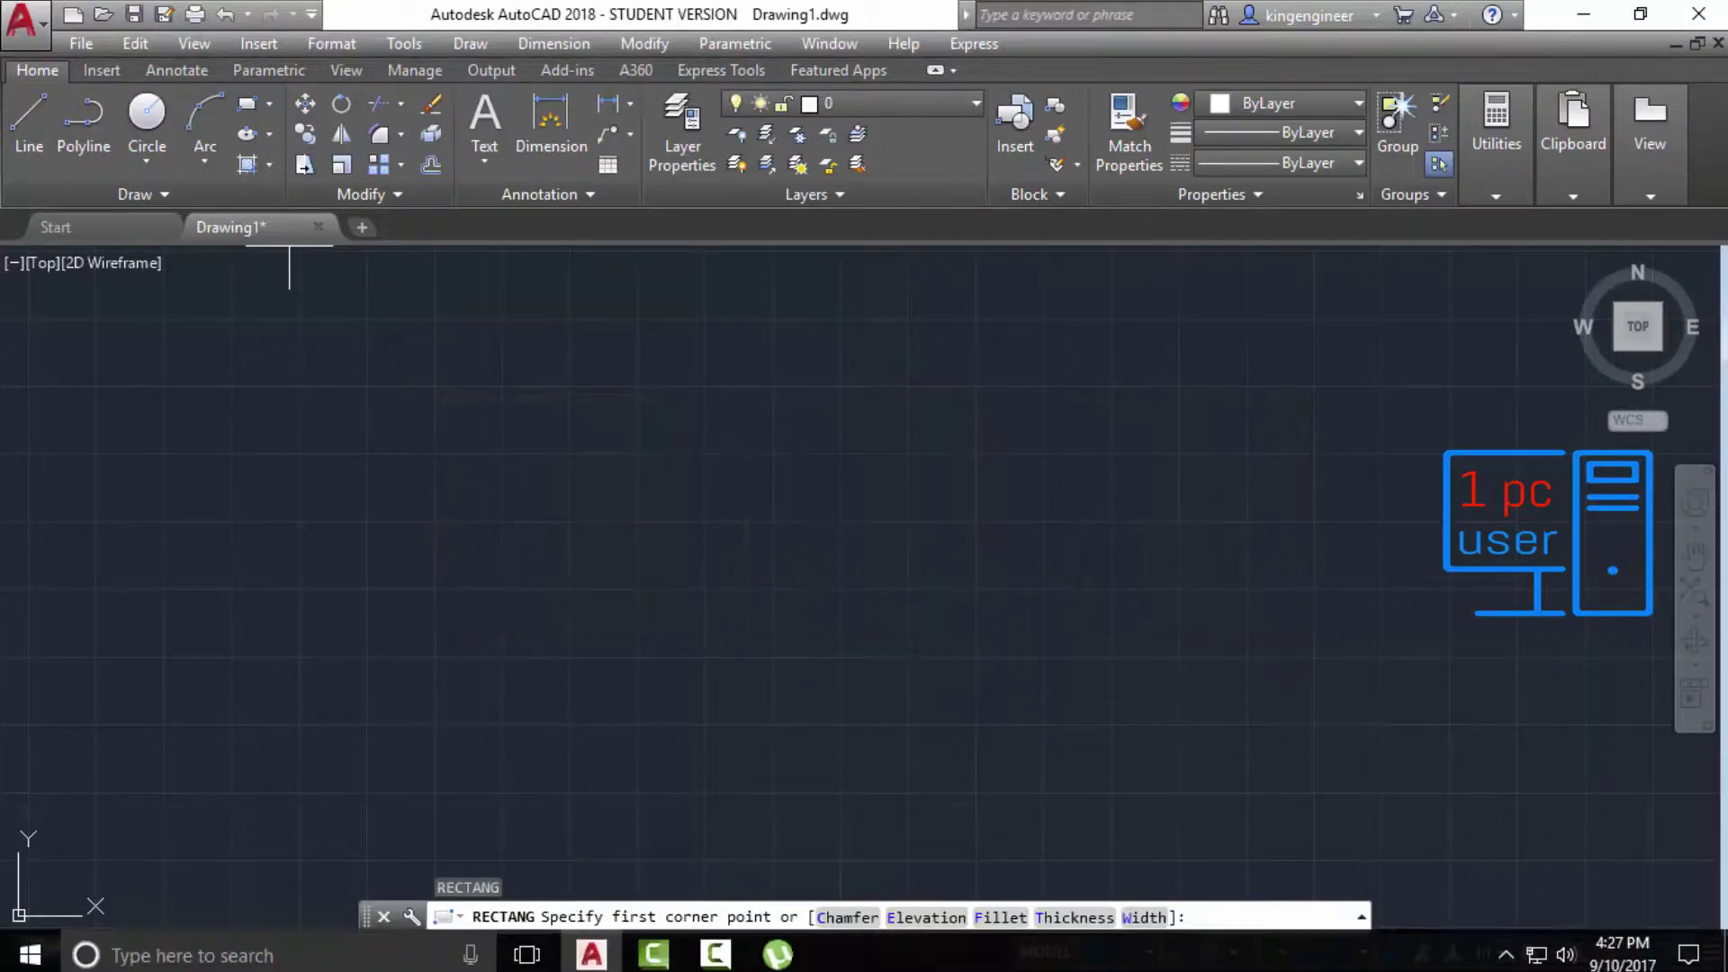
left_click(265, 371)
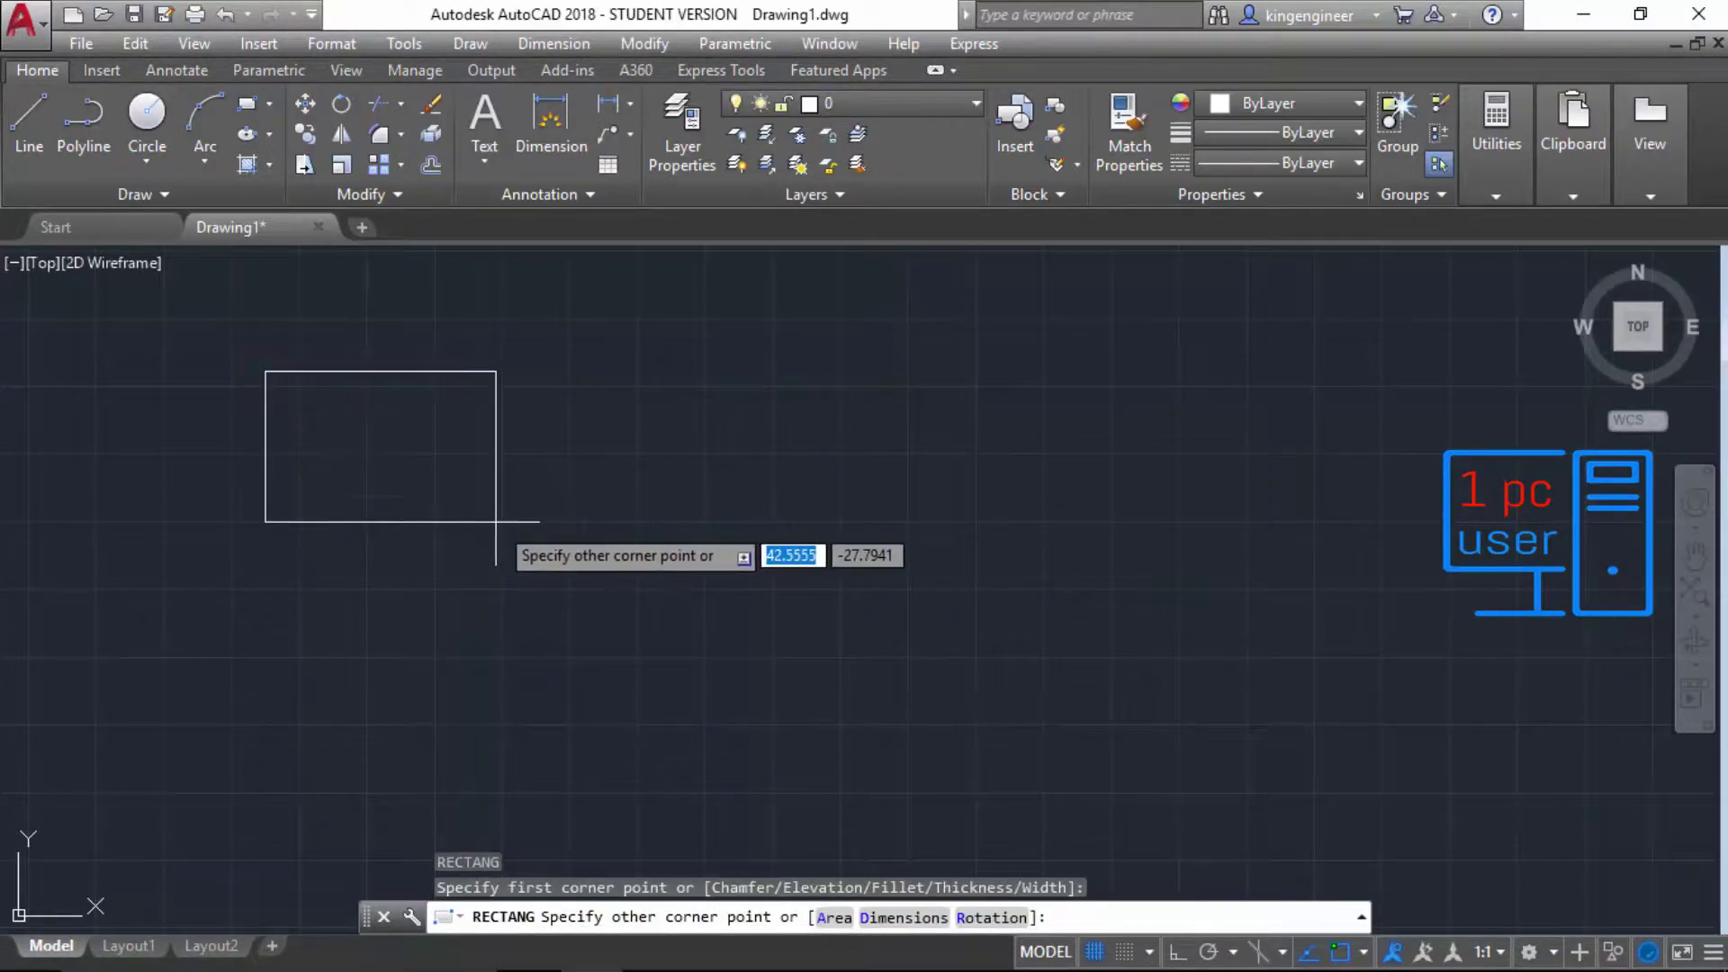
left_click(499, 519)
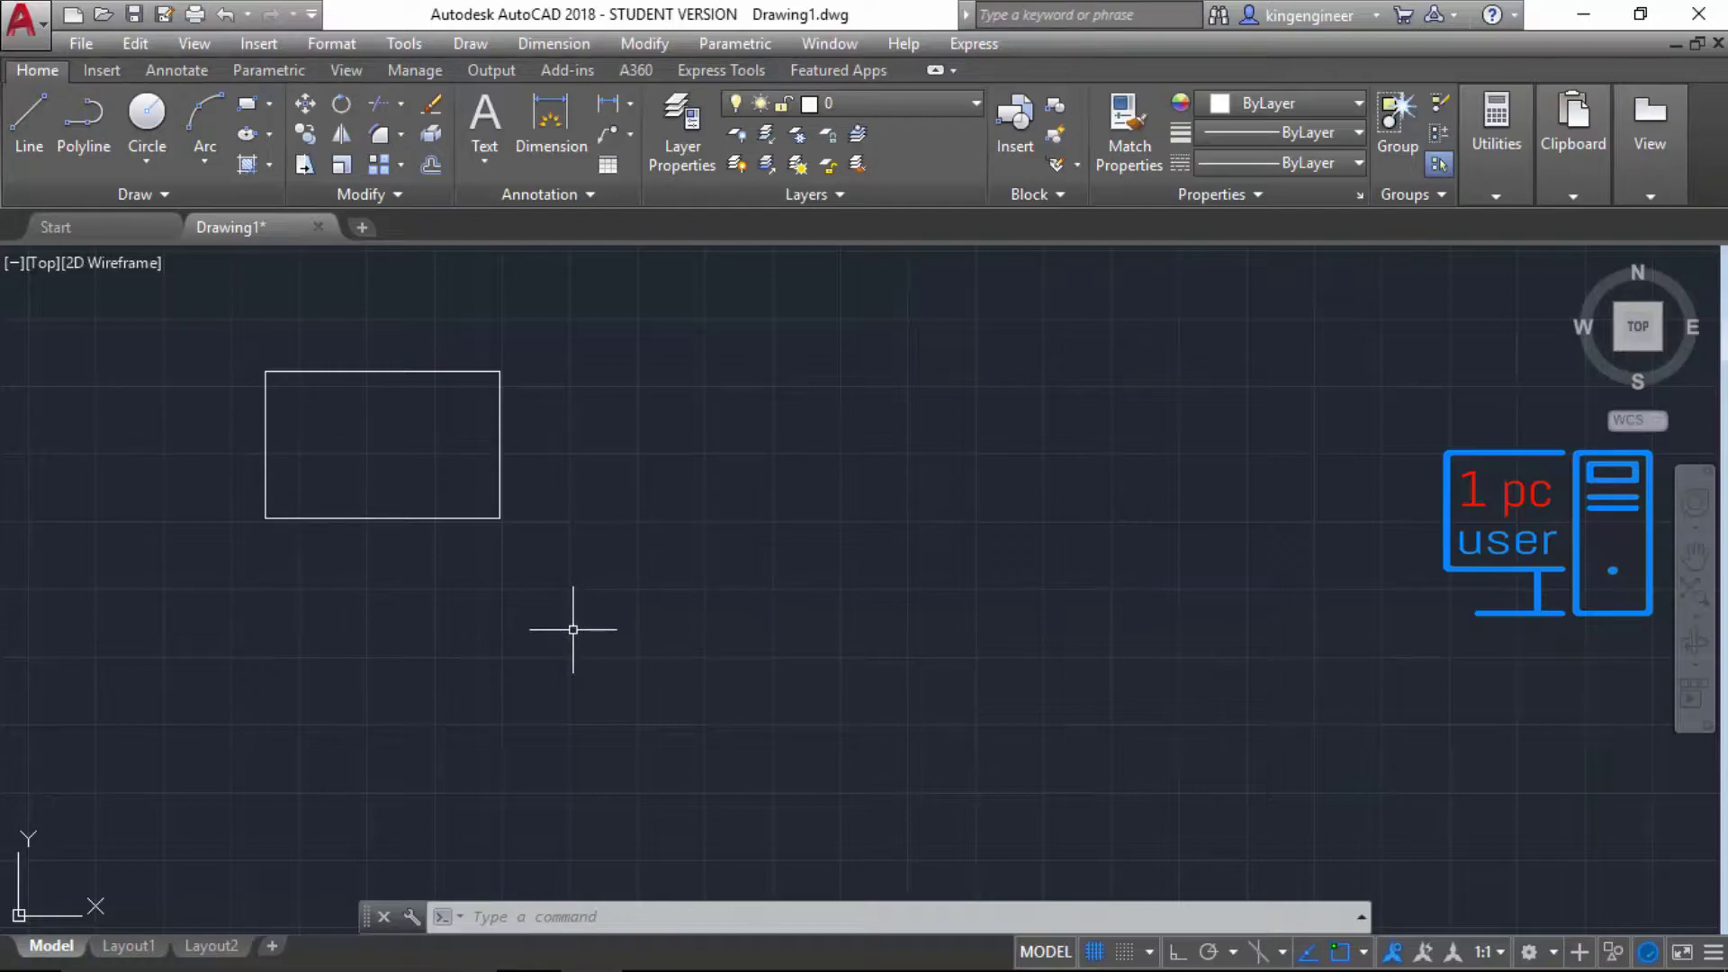
Step: Erase the freehand rectangle
left_click(567, 543)
left_click(180, 341)
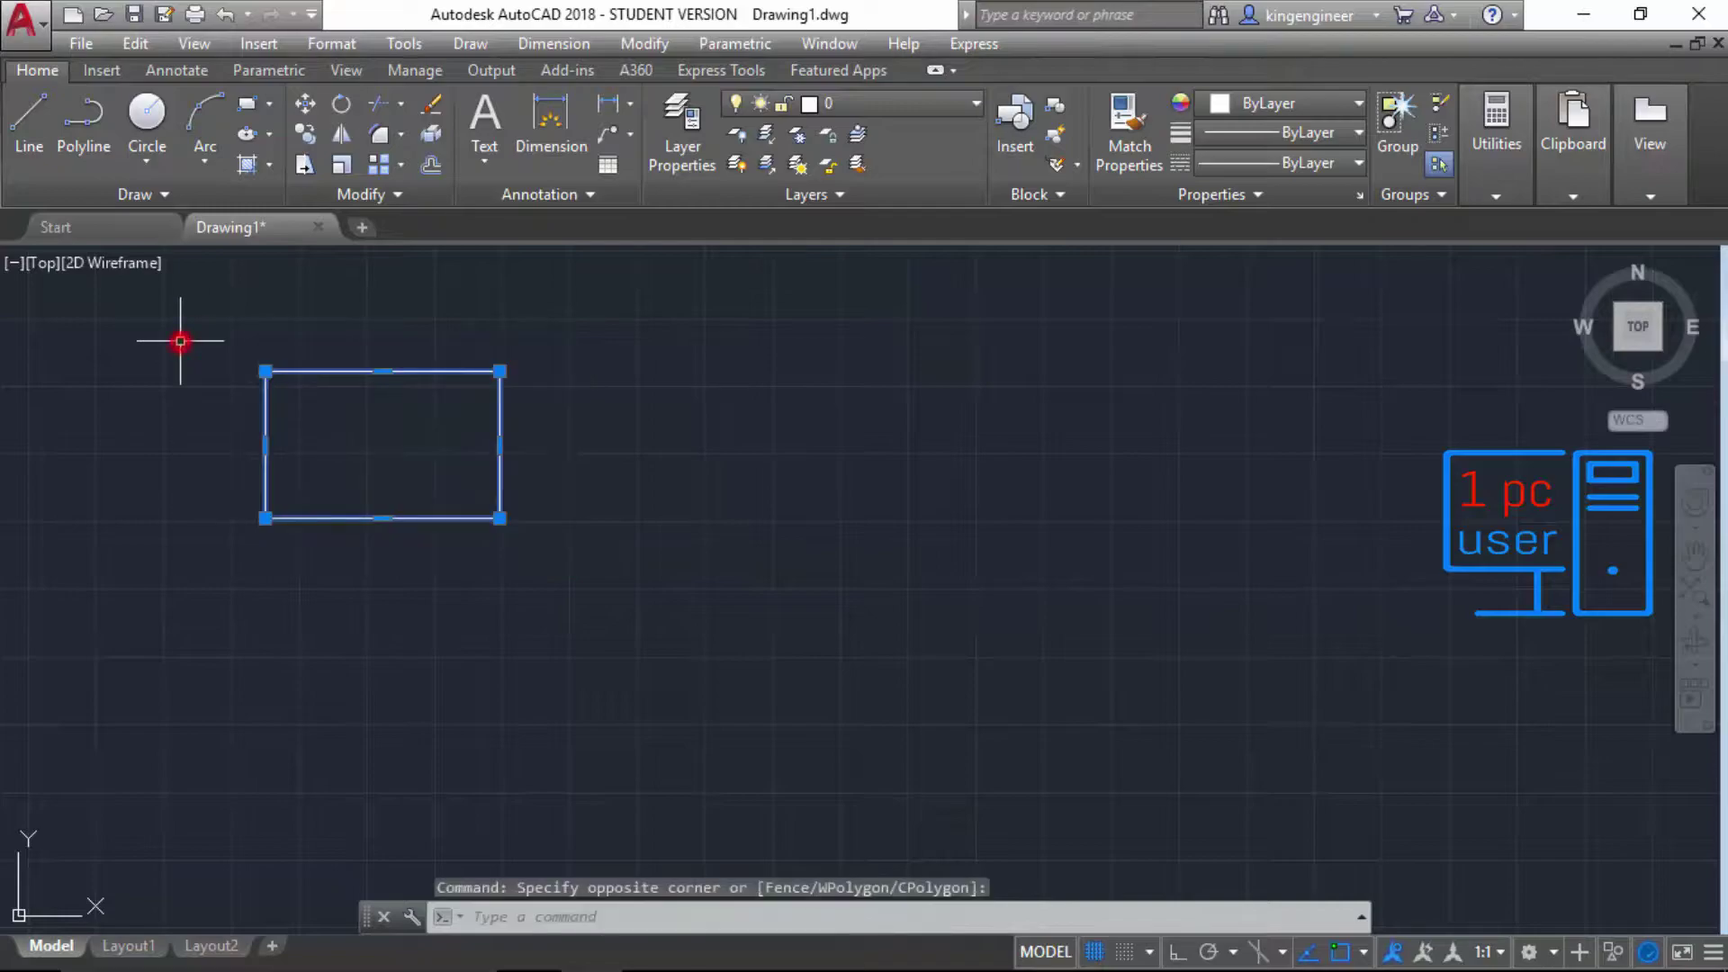
key("Delete")
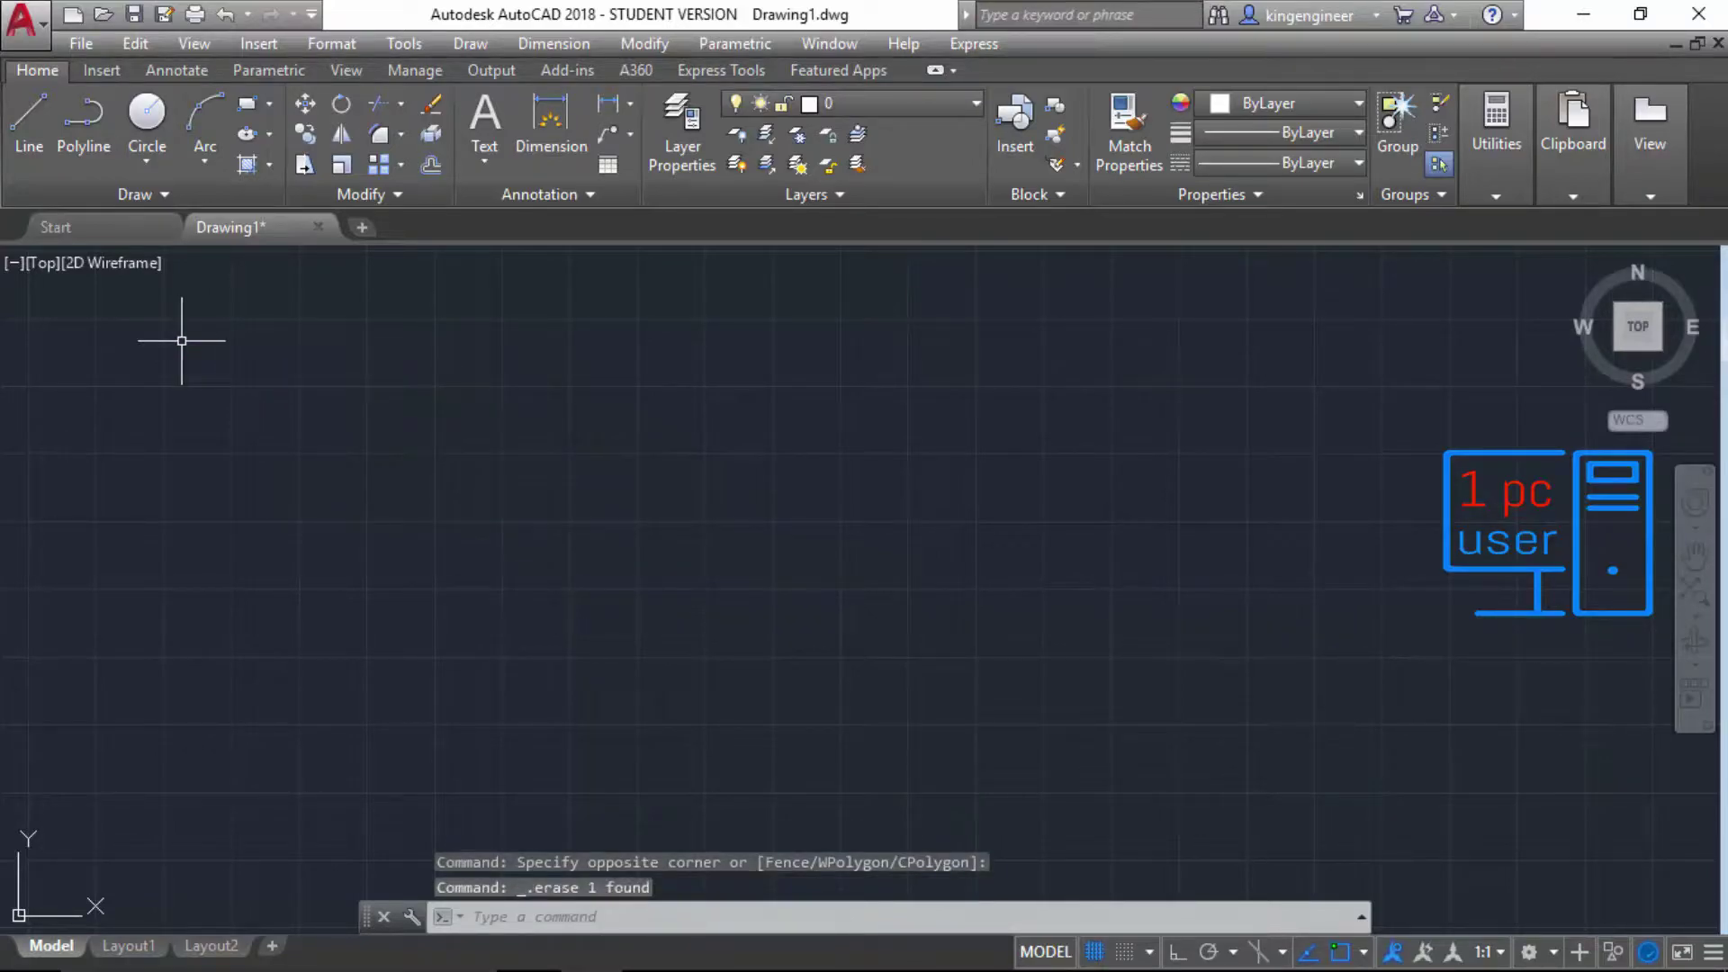
Step: Draw a rectangle using the Dimensions option, with length 40 and width 29, extending down and right from its first corner
left_click(246, 102)
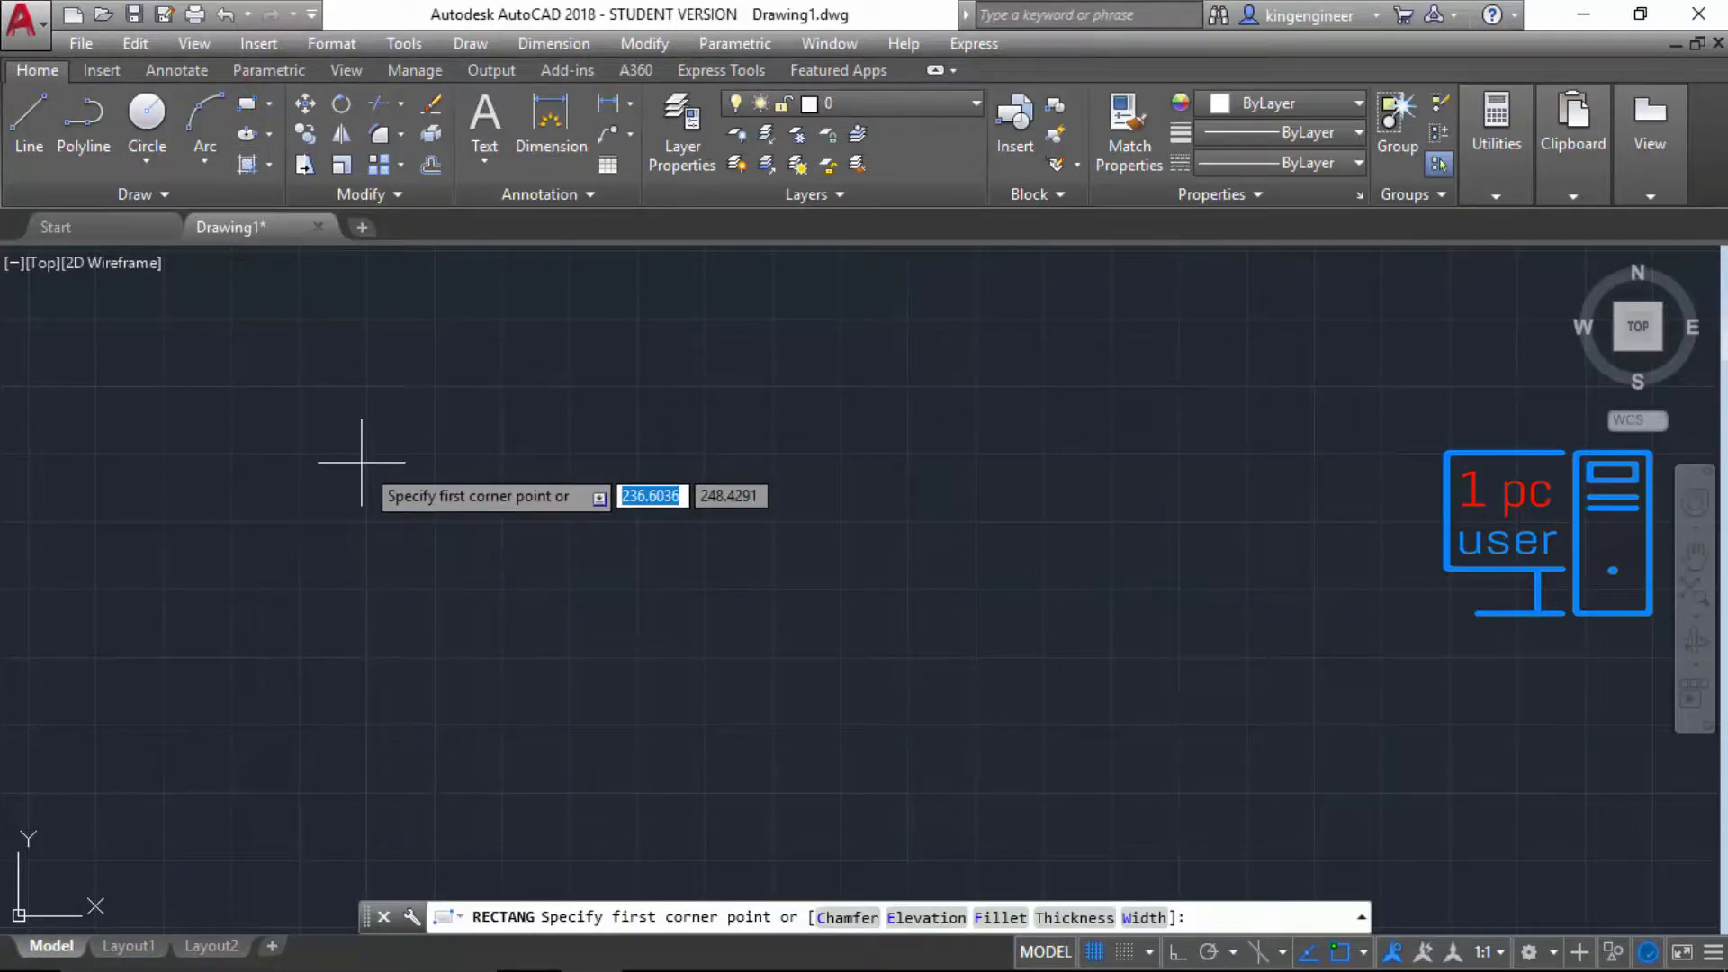
left_click(333, 395)
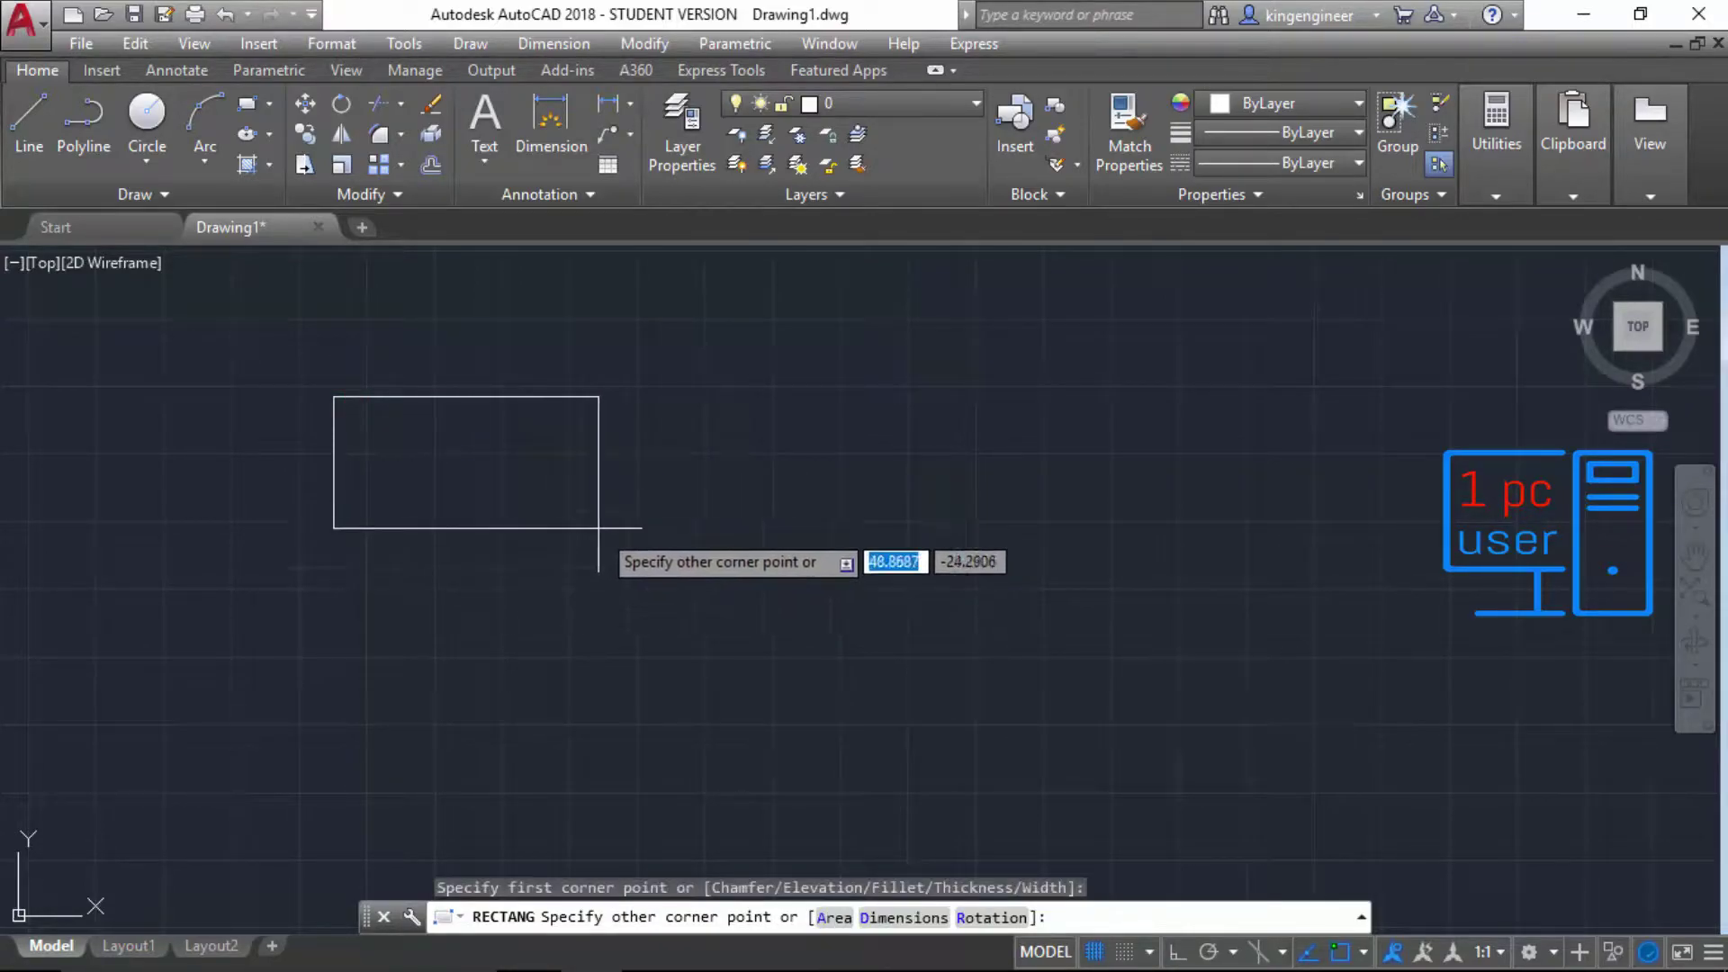
right_click(549, 493)
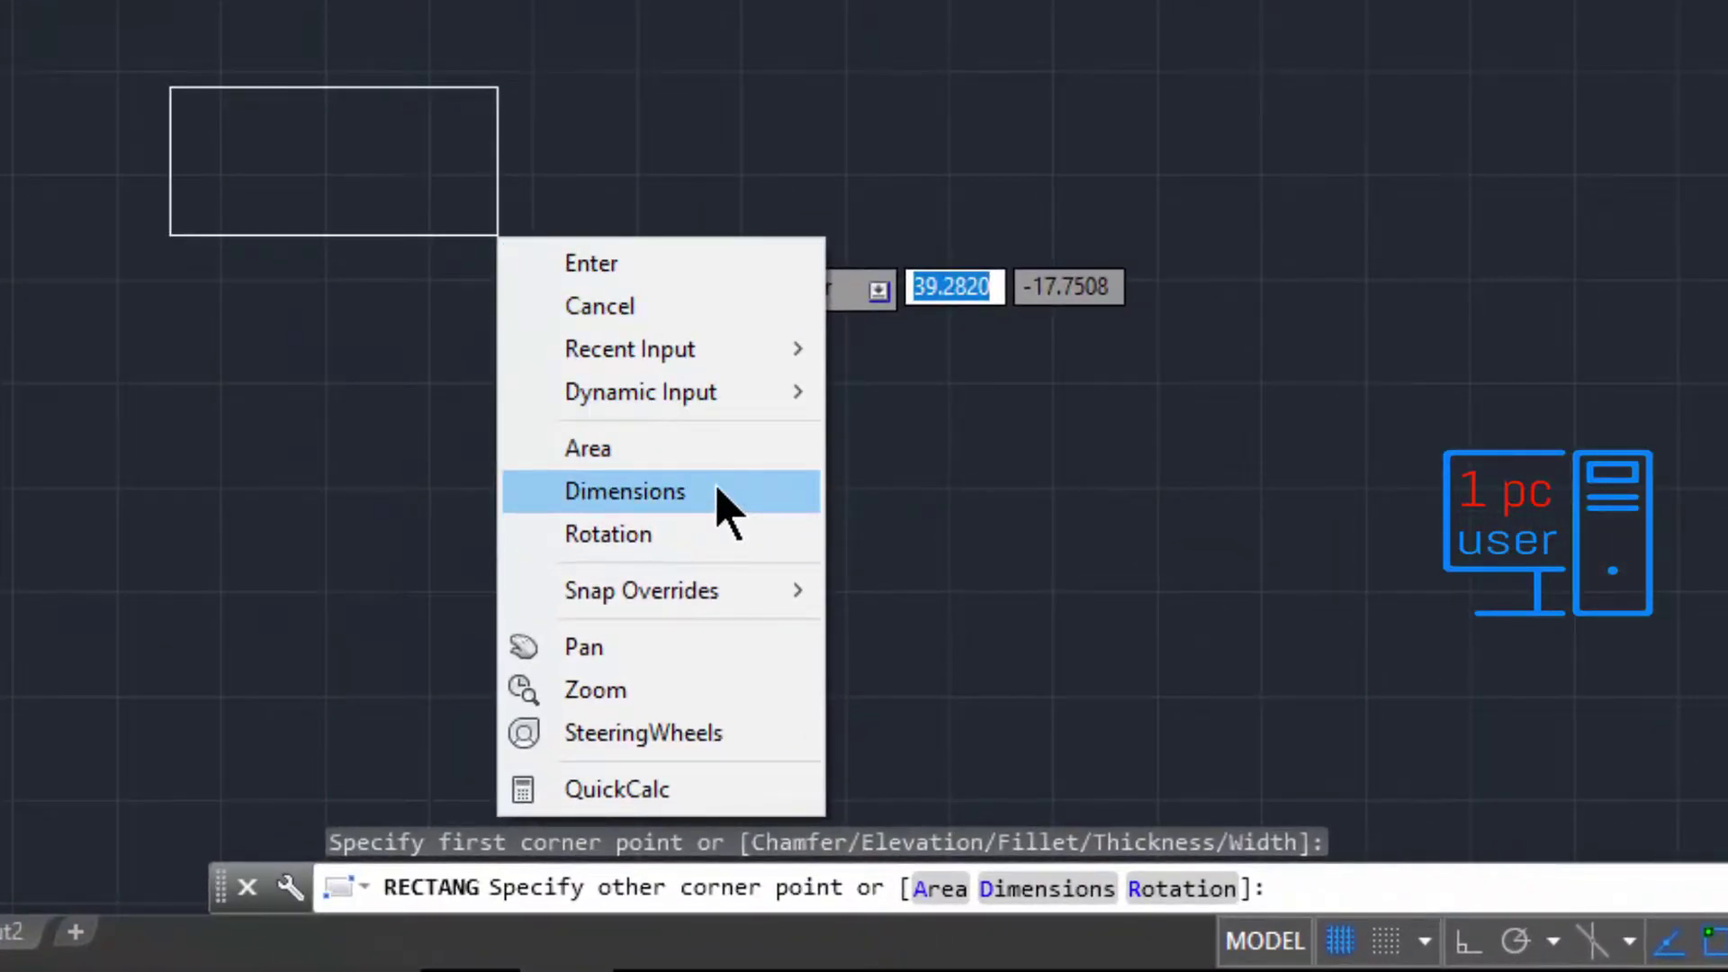
left_click(716, 491)
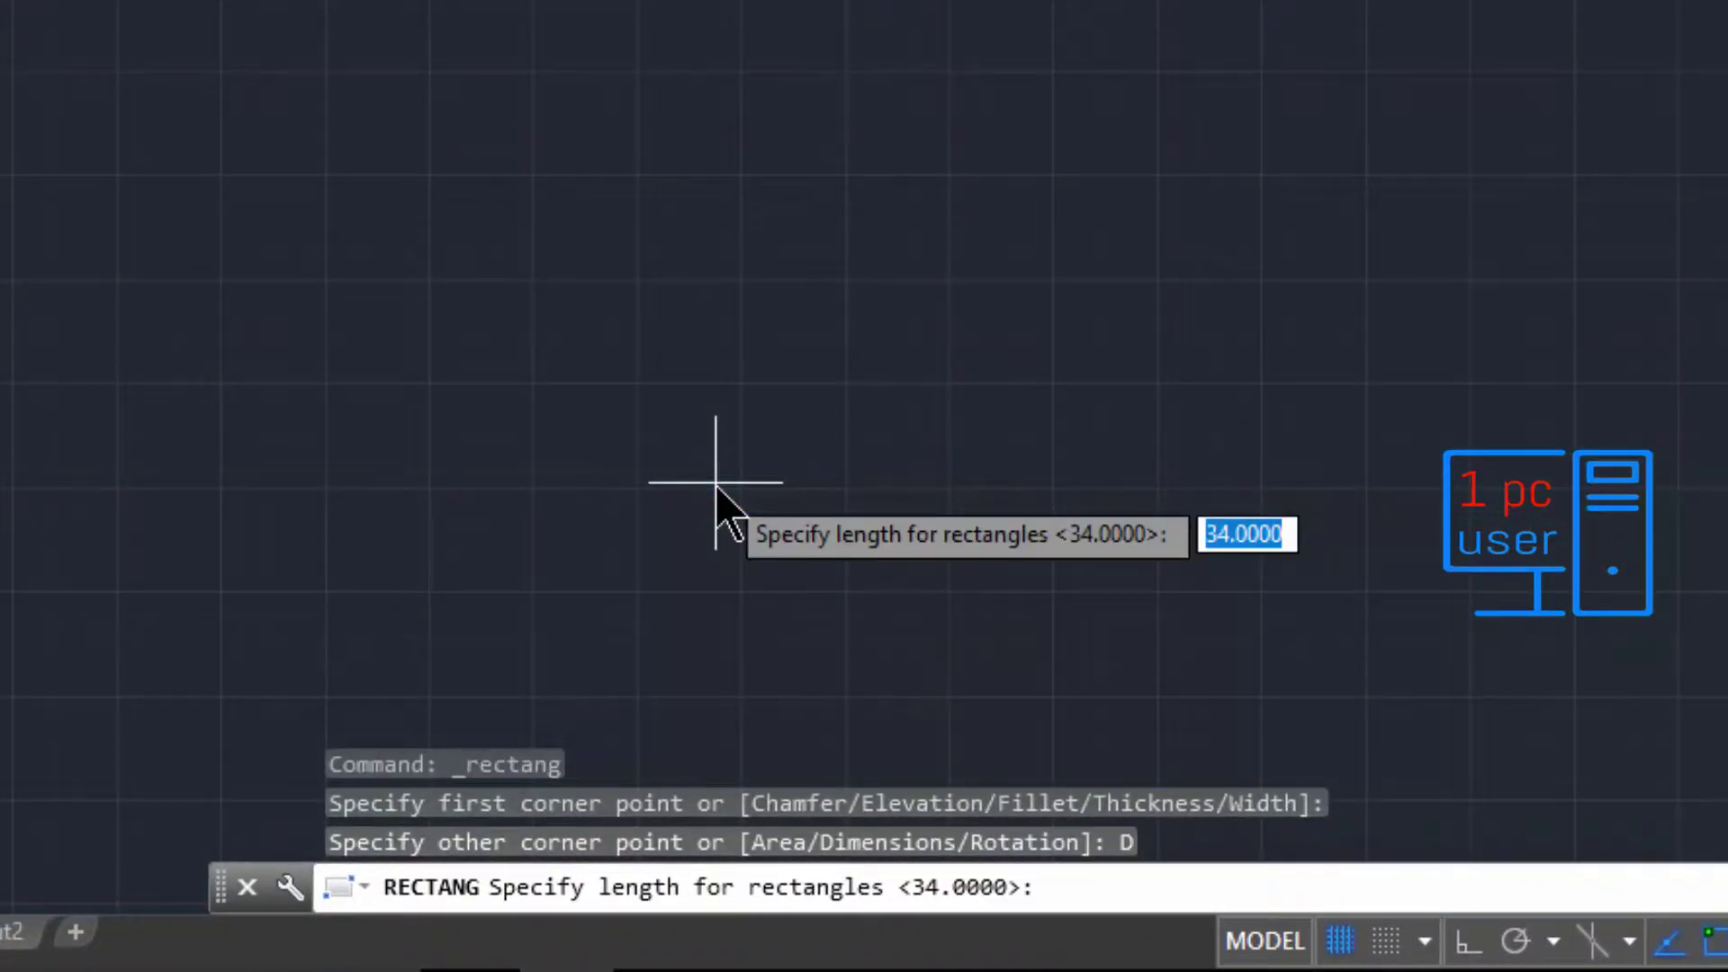
left_click(1062, 891)
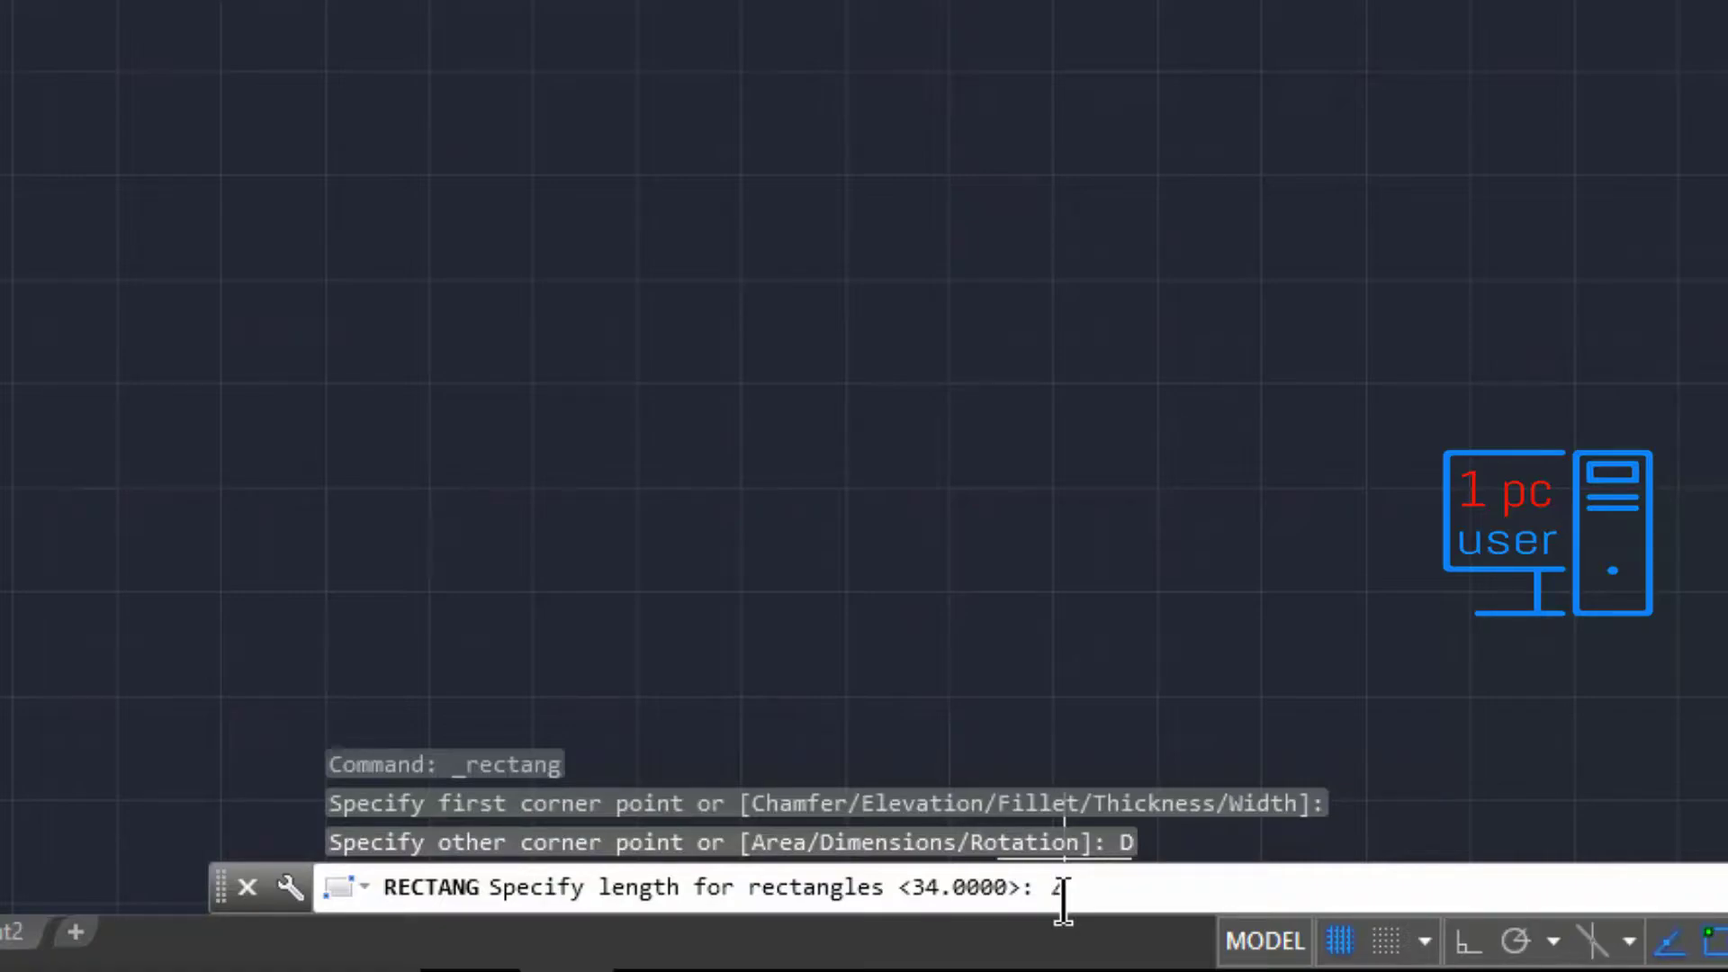
key("Return")
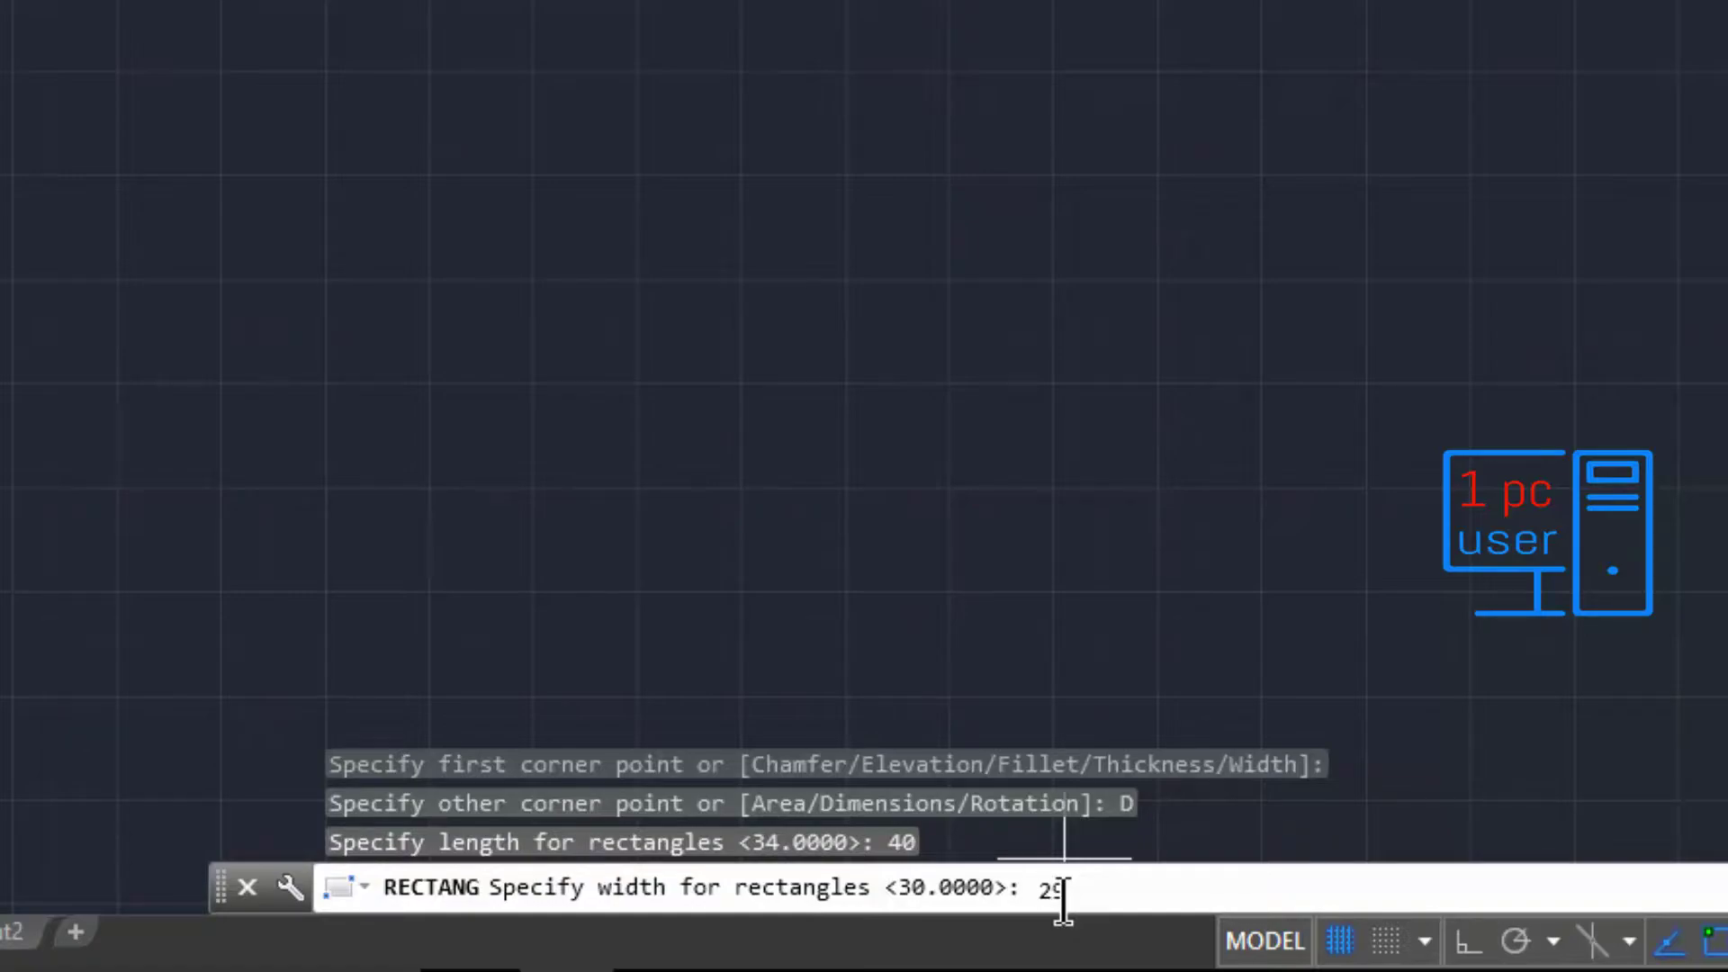
key("Return")
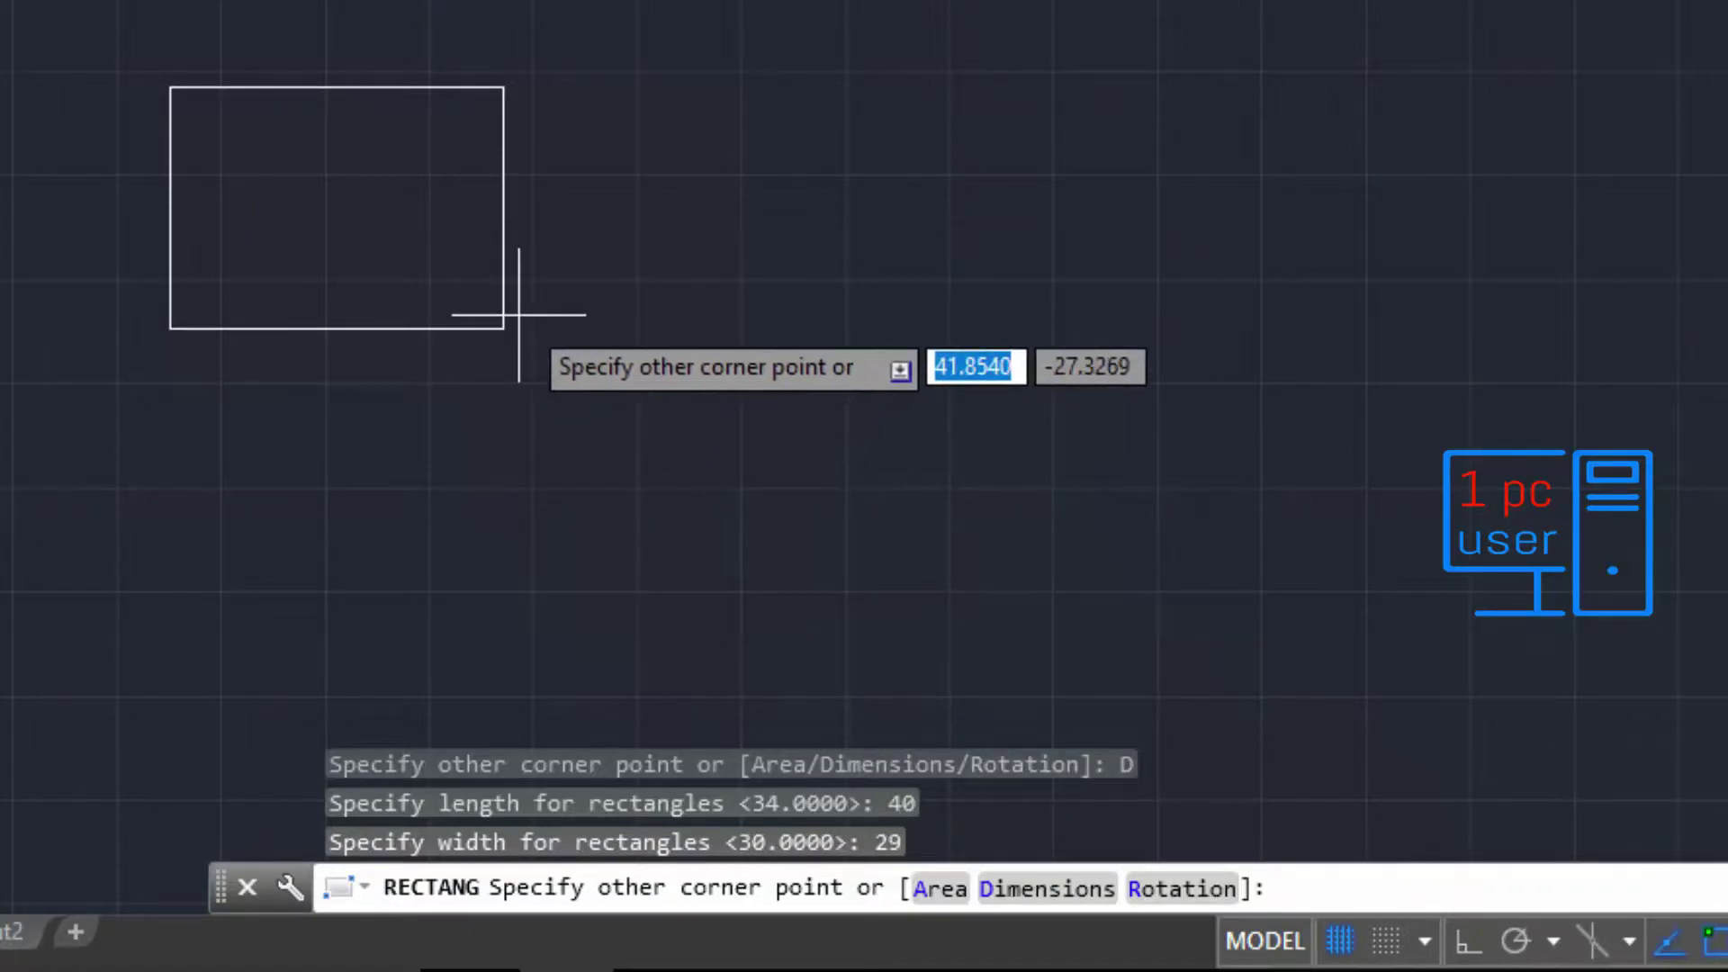
right_click(511, 361)
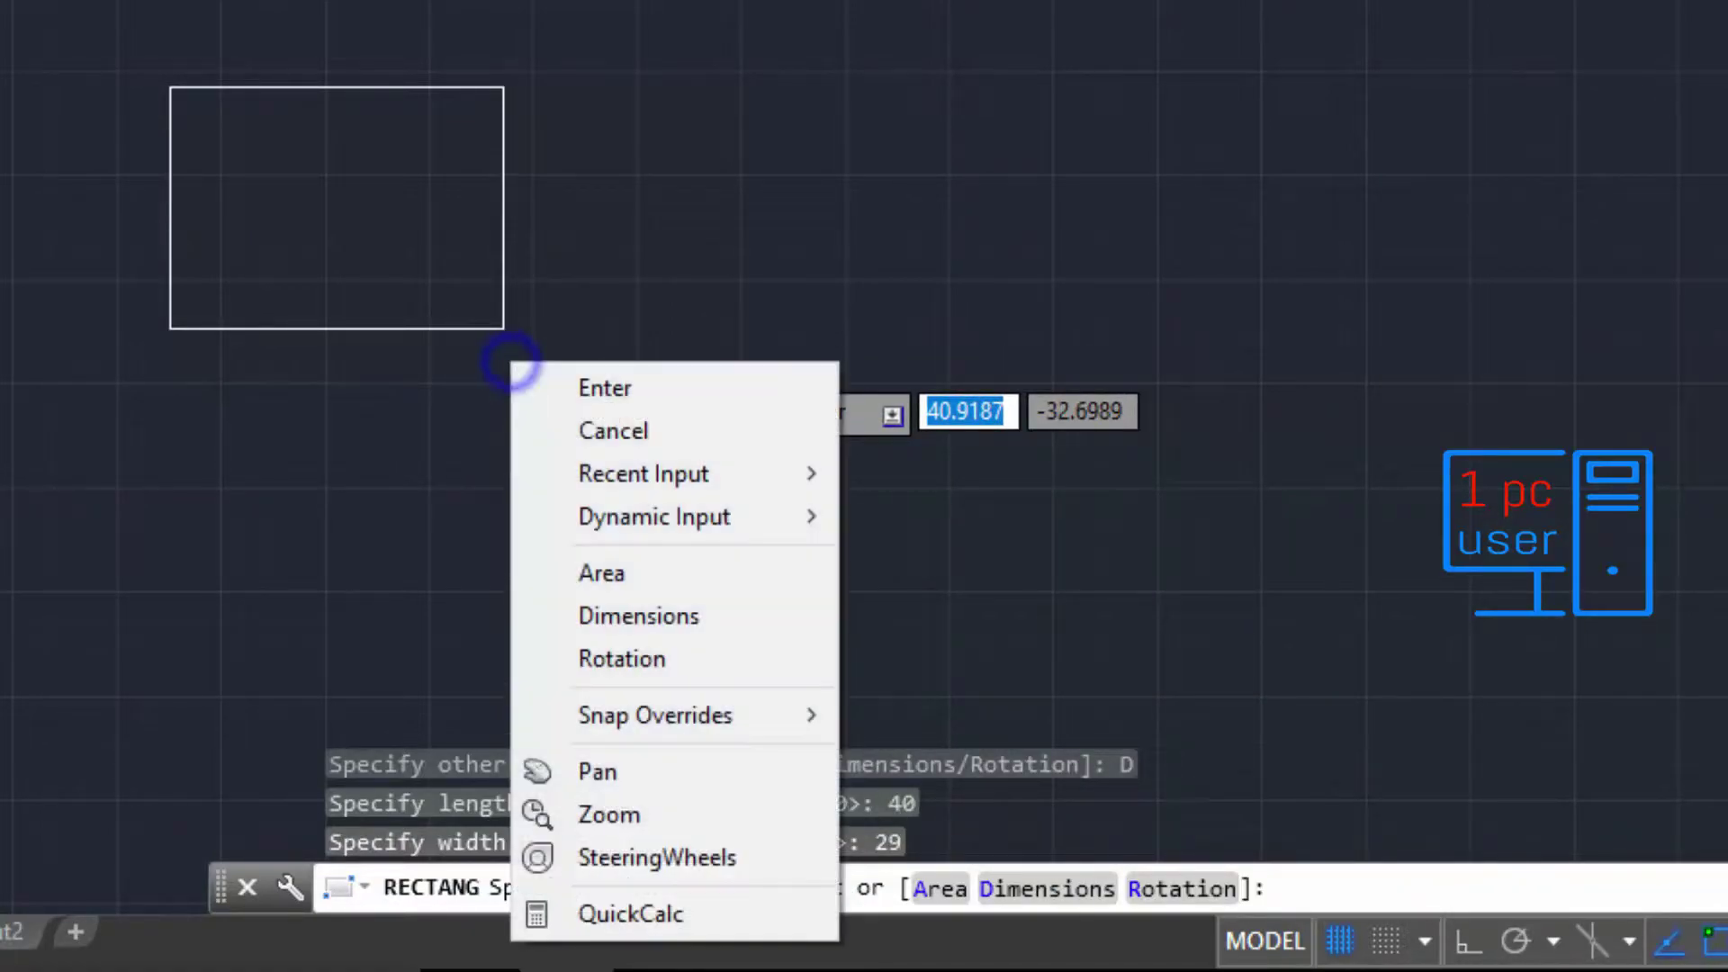
left_click(571, 396)
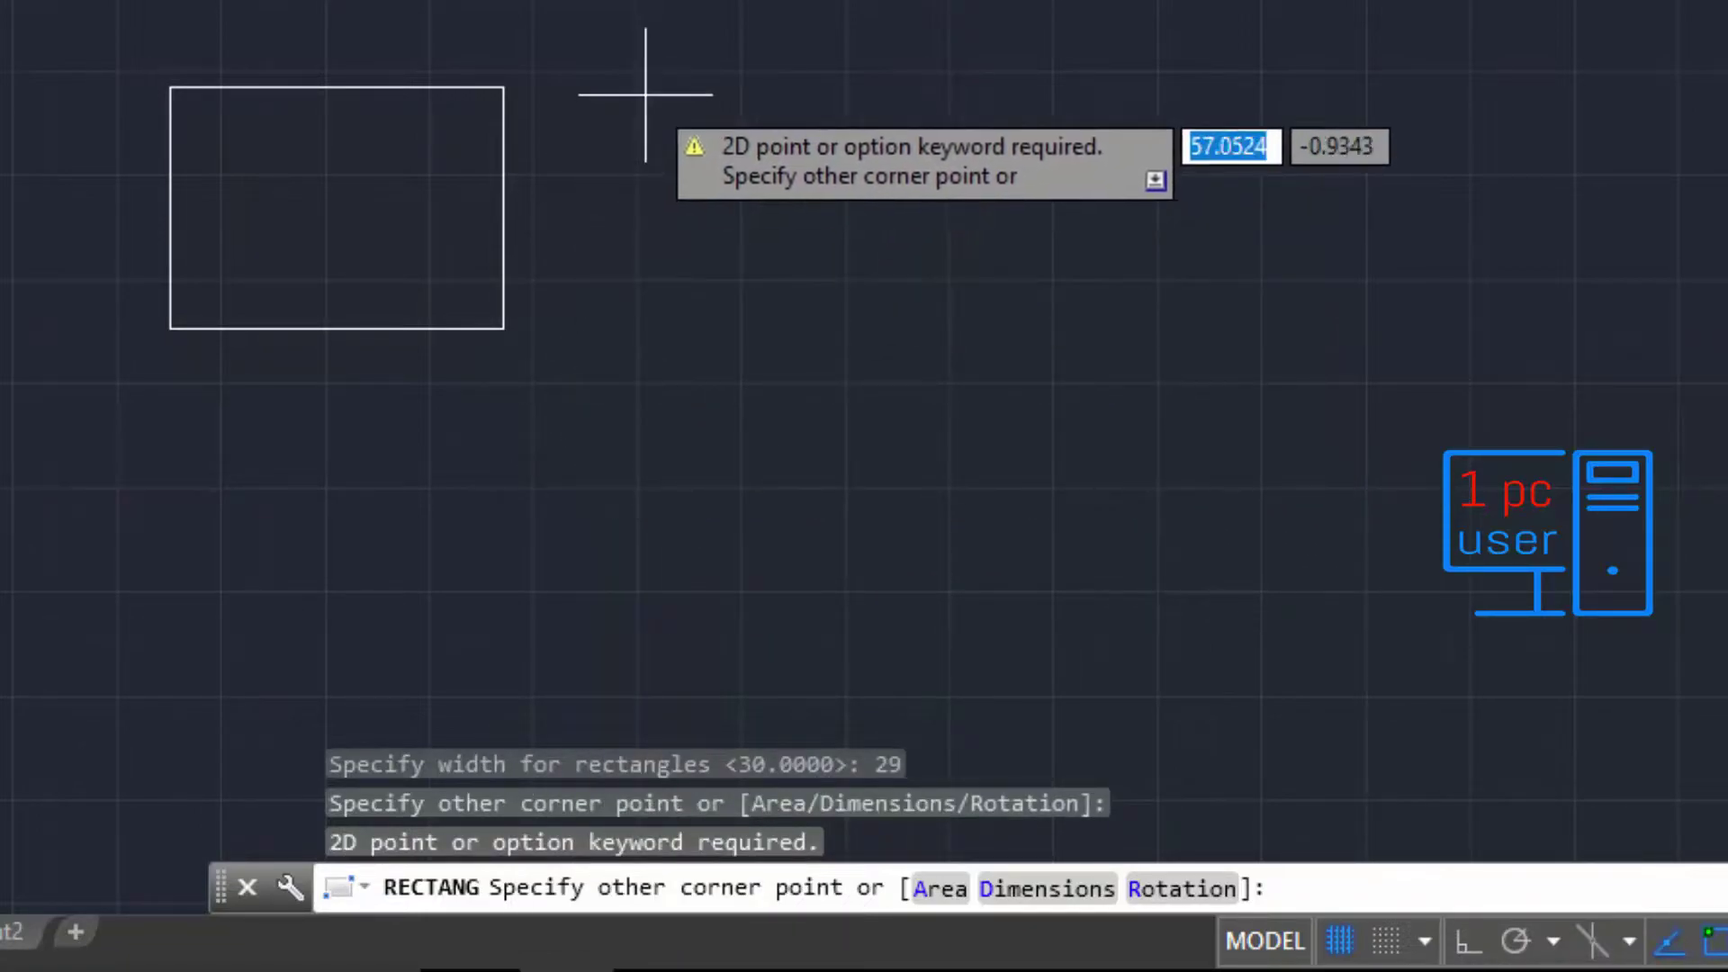
right_click(564, 127)
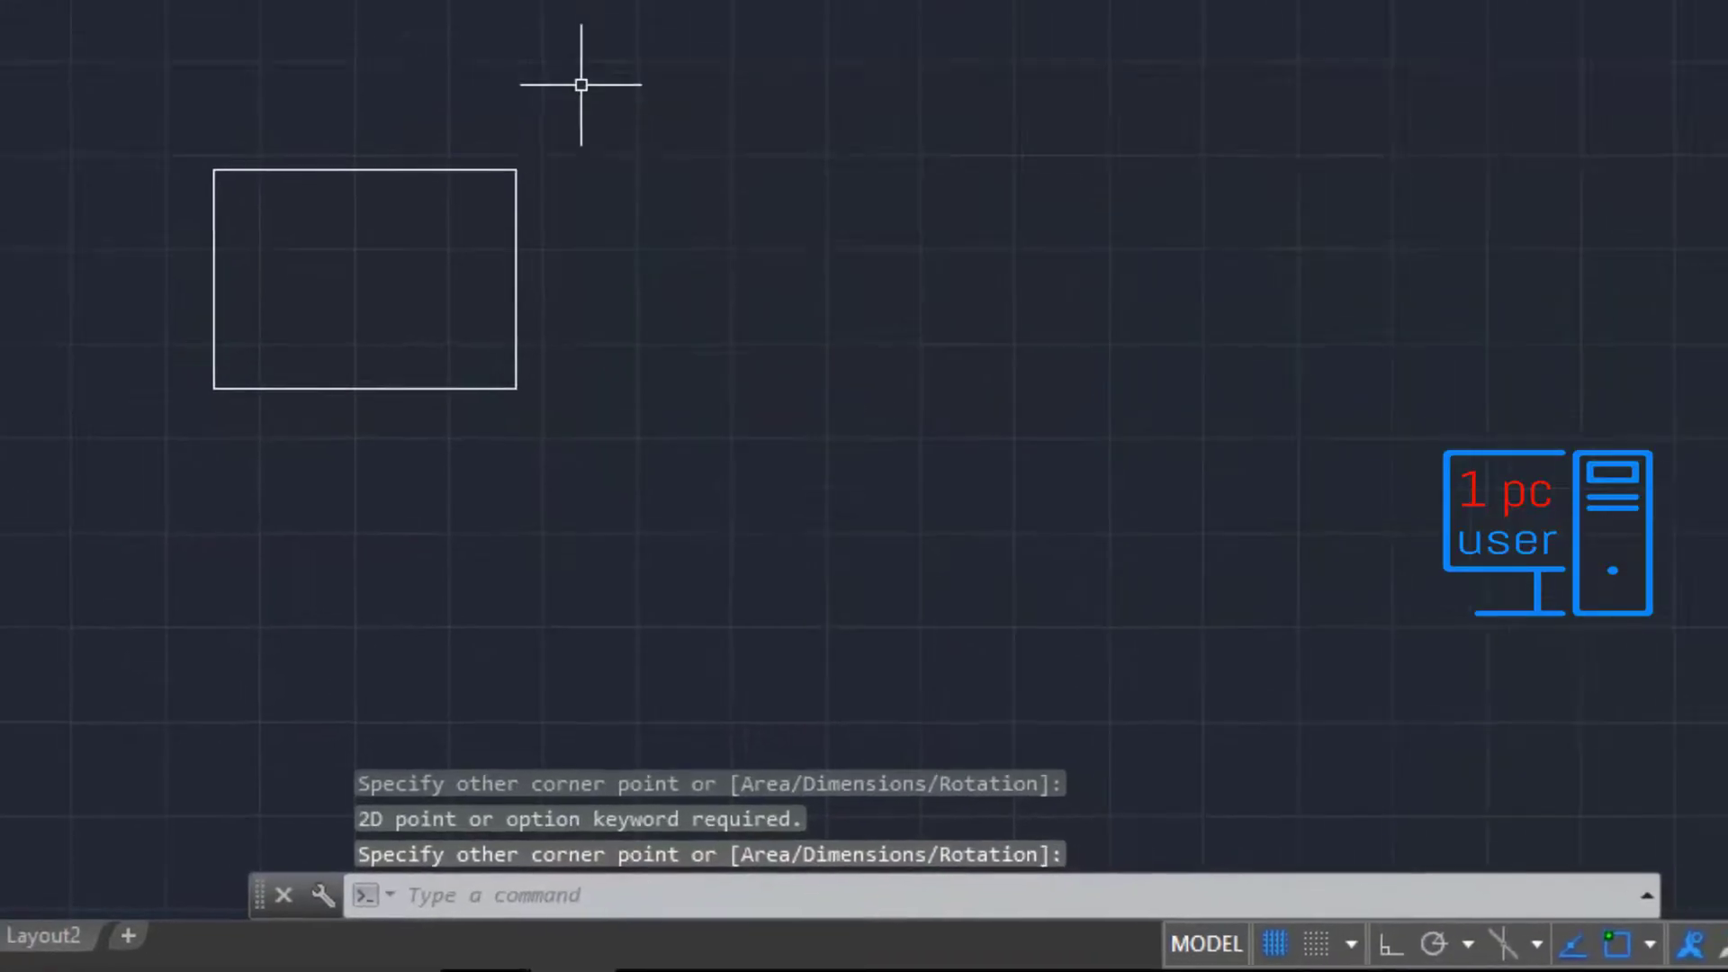
Step: Add a vertical linear dimension to the rectangle's right edge, placed just outside it
left_click(567, 43)
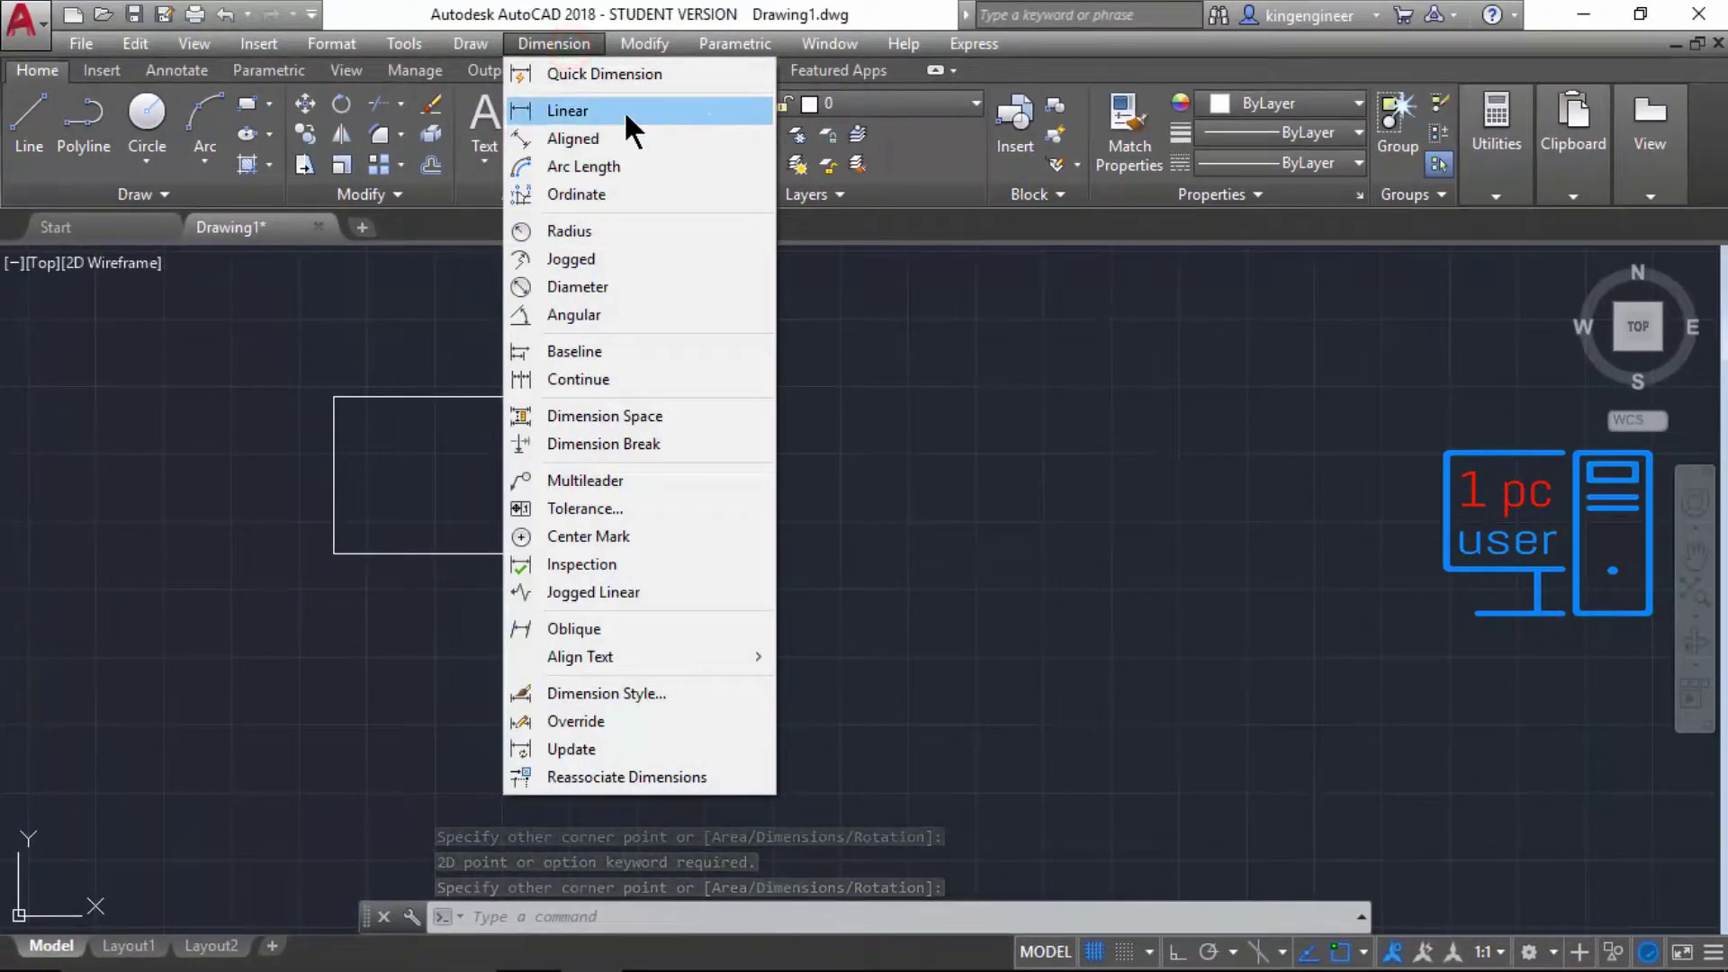
left_click(624, 110)
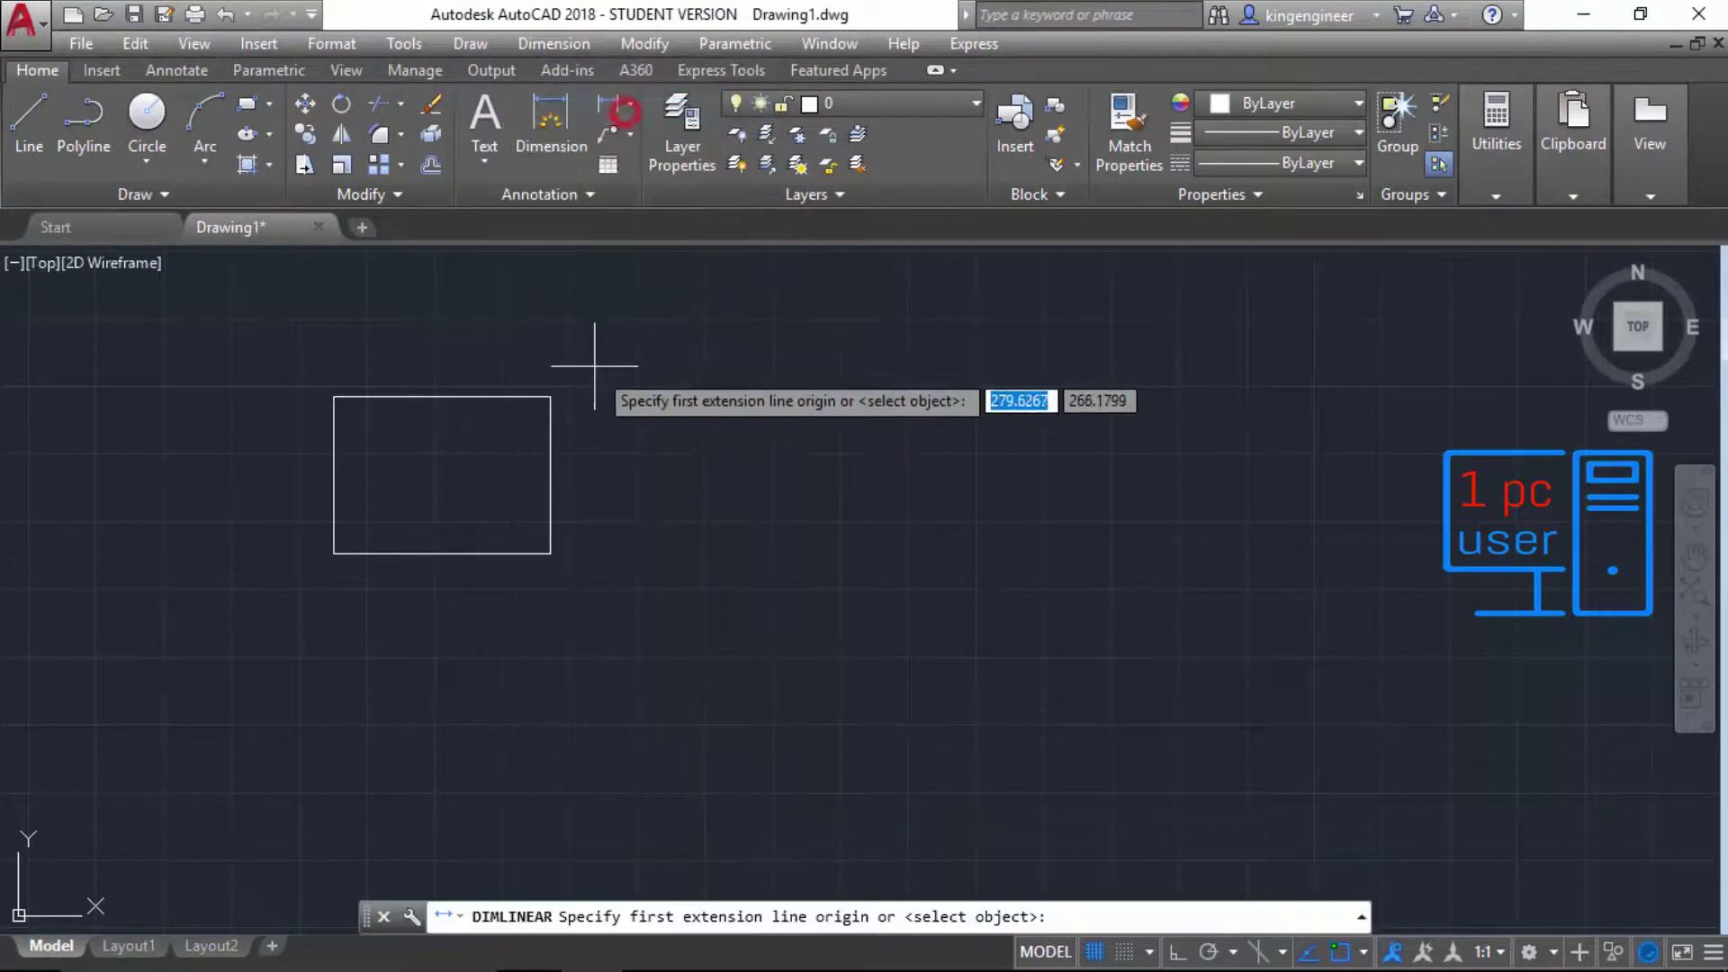
left_click(551, 397)
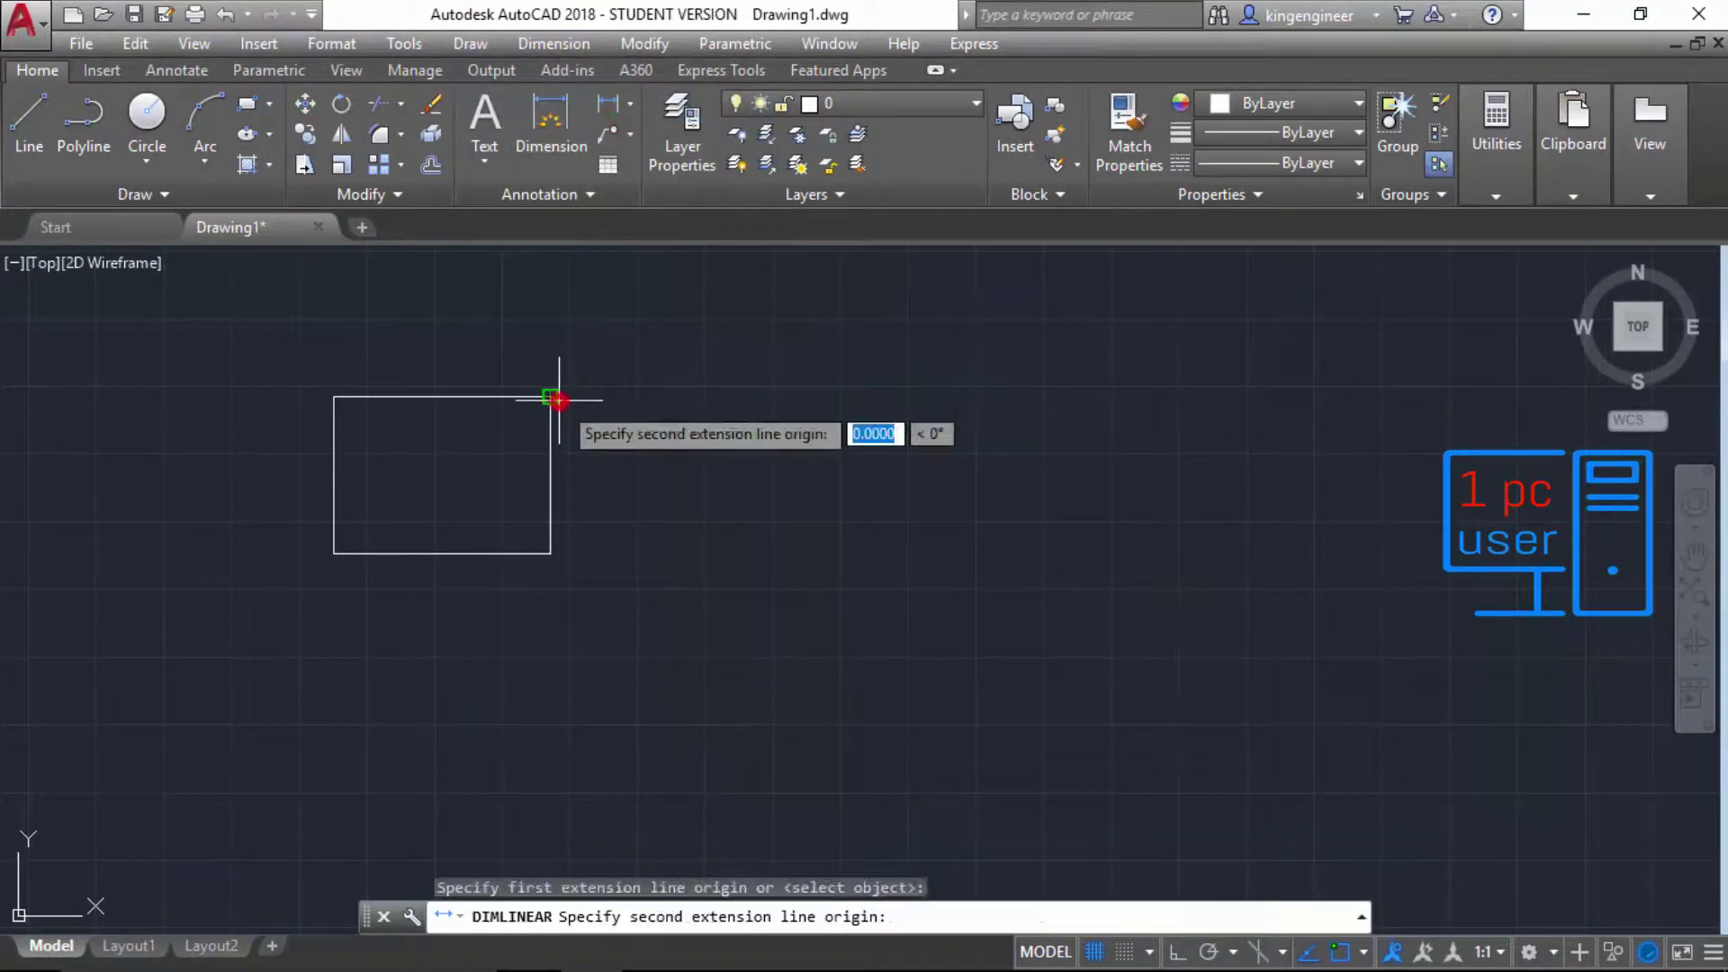
left_click(551, 554)
left_click(614, 568)
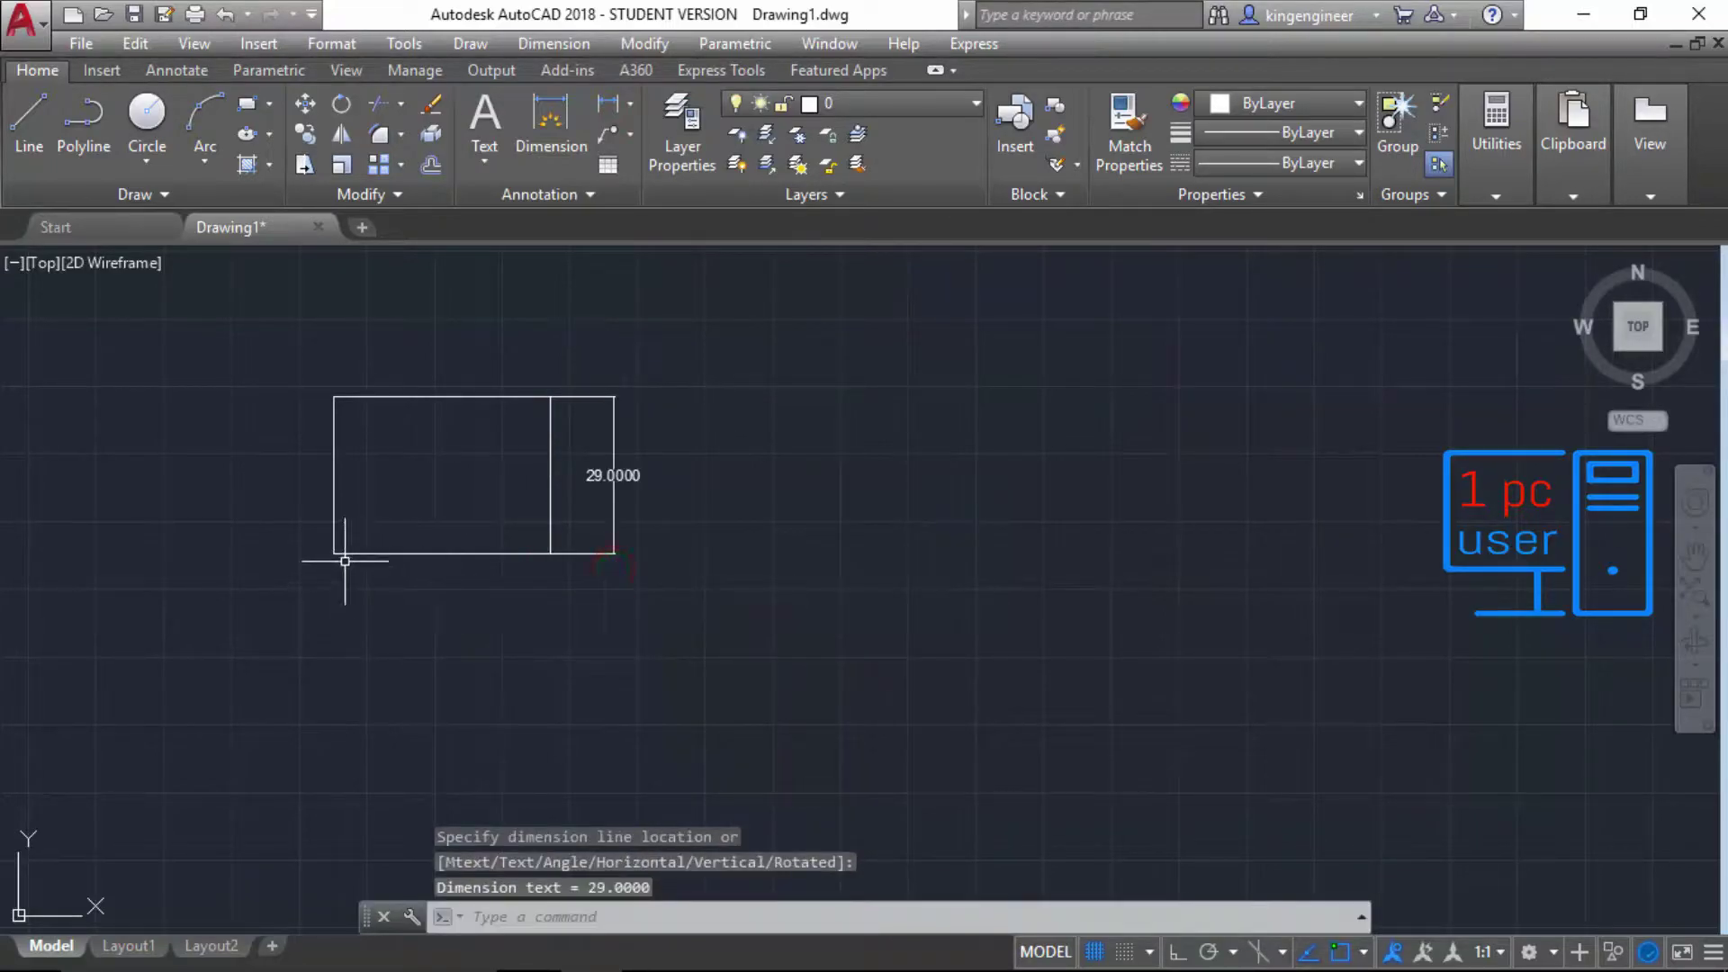
Step: Add a horizontal linear dimension to the rectangle's bottom edge, placed just below it
key("Return")
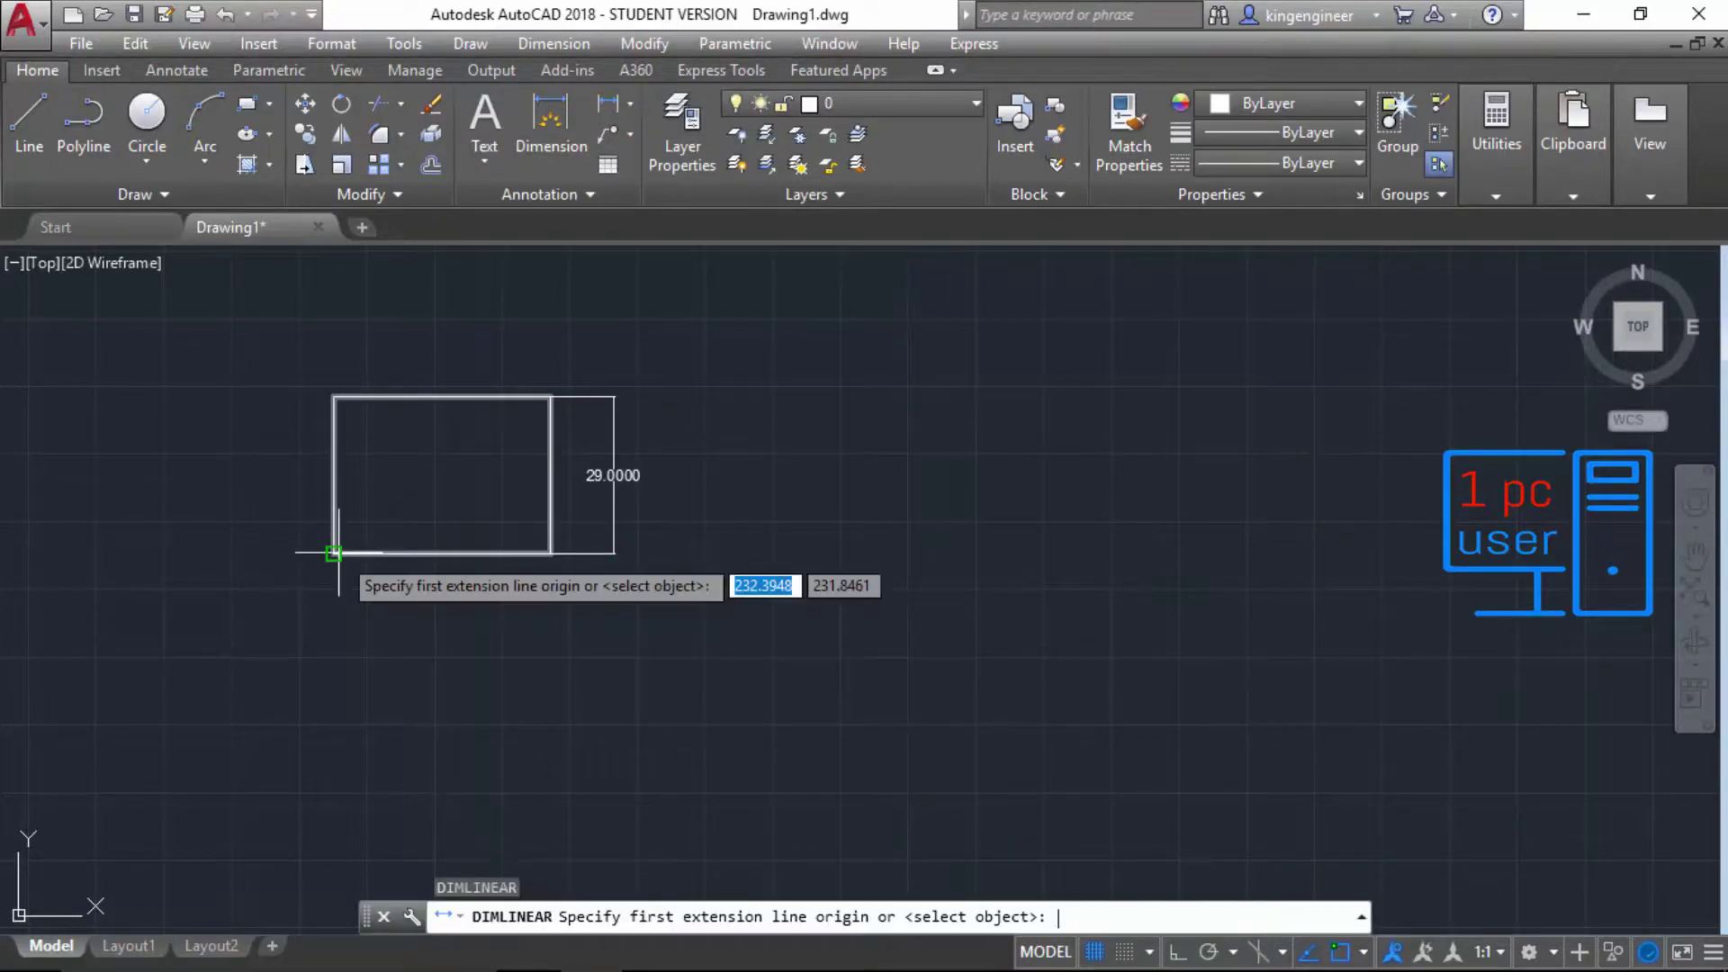
left_click(334, 553)
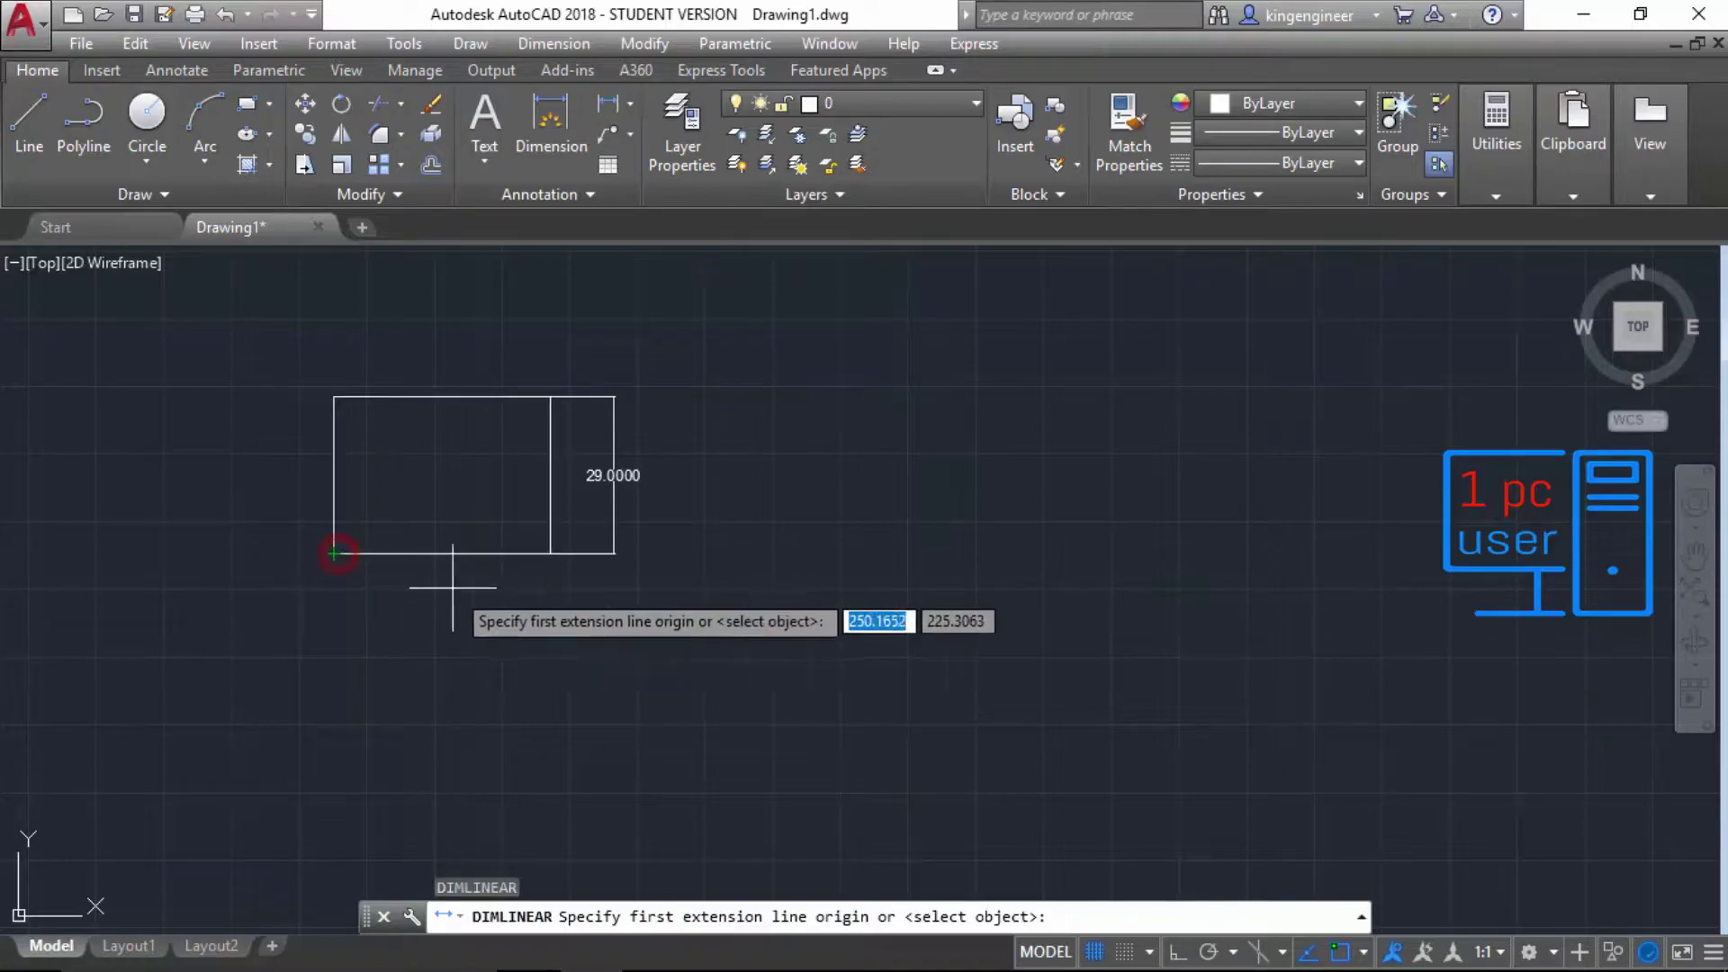
left_click(551, 554)
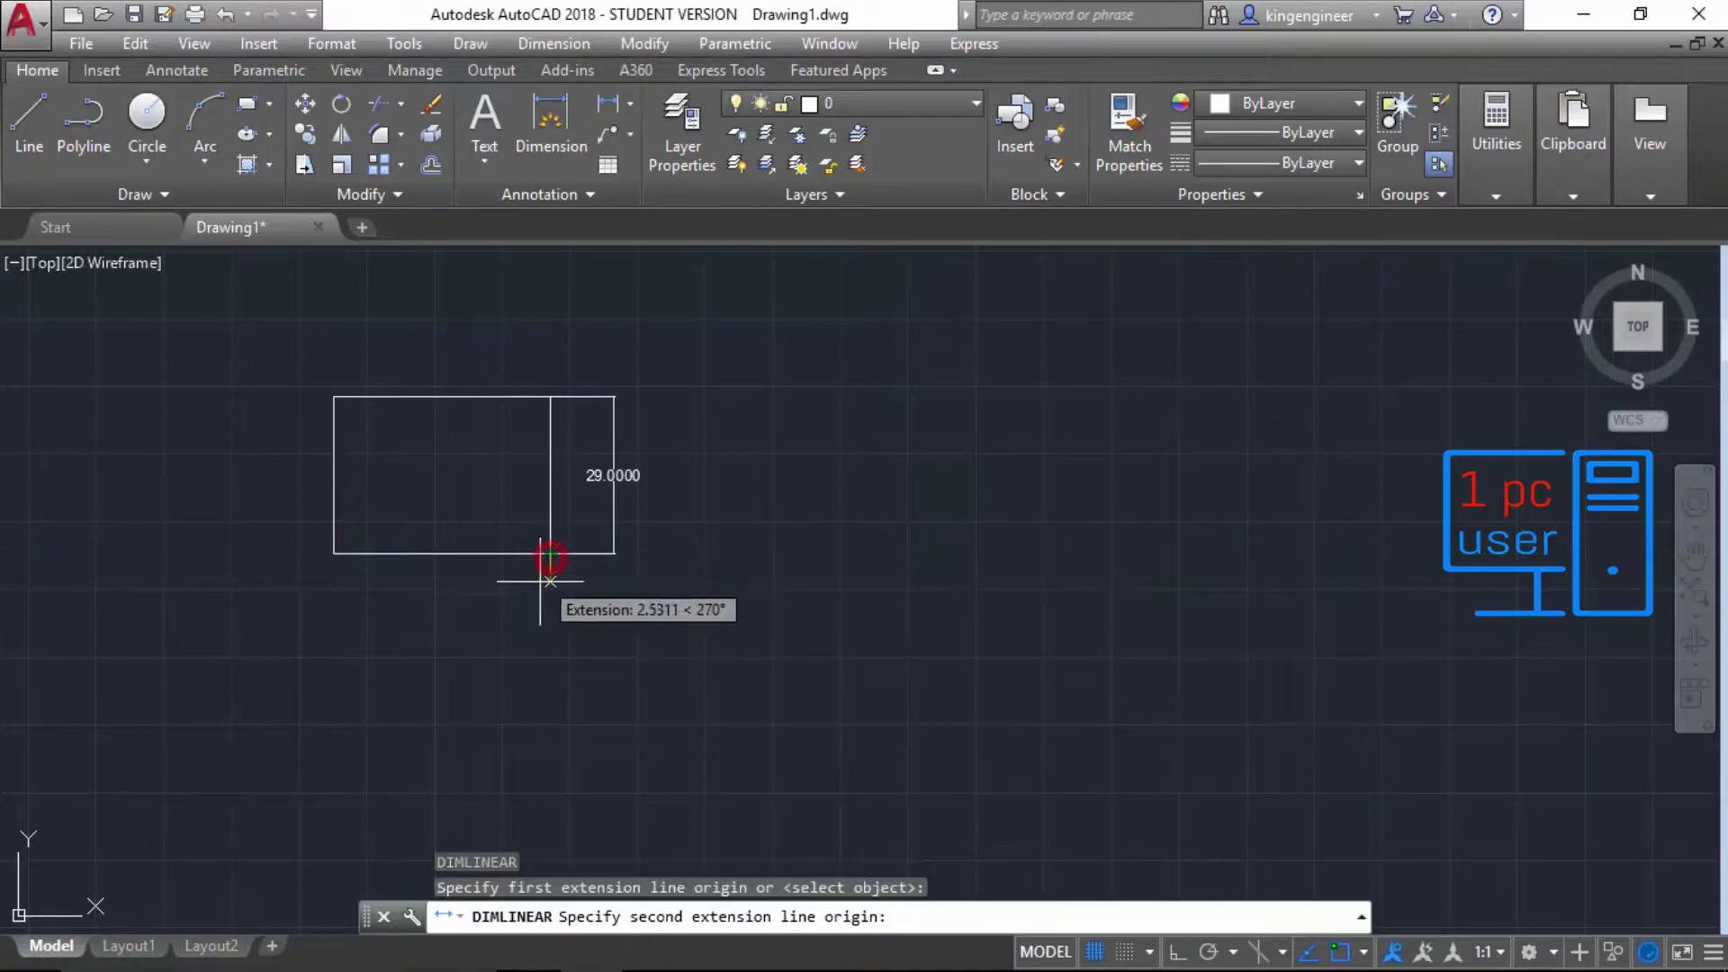
left_click(334, 554)
left_click(320, 591)
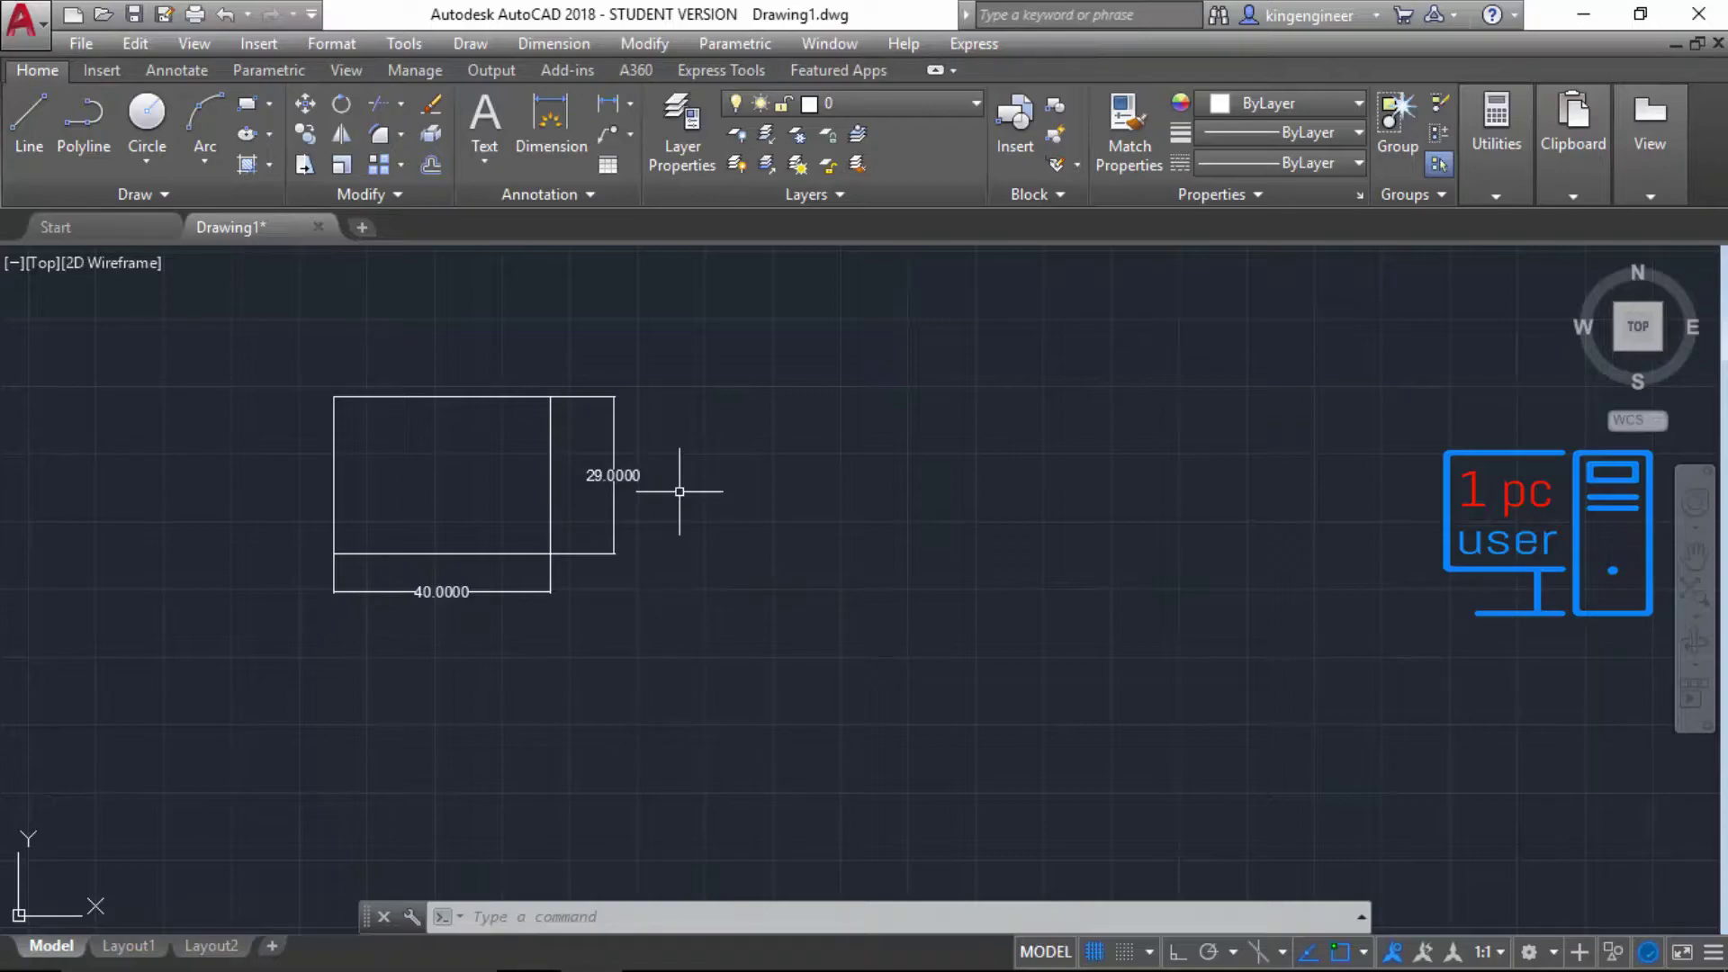
Step: Erase the rectangle together with its two linear dimensions
left_click(698, 608)
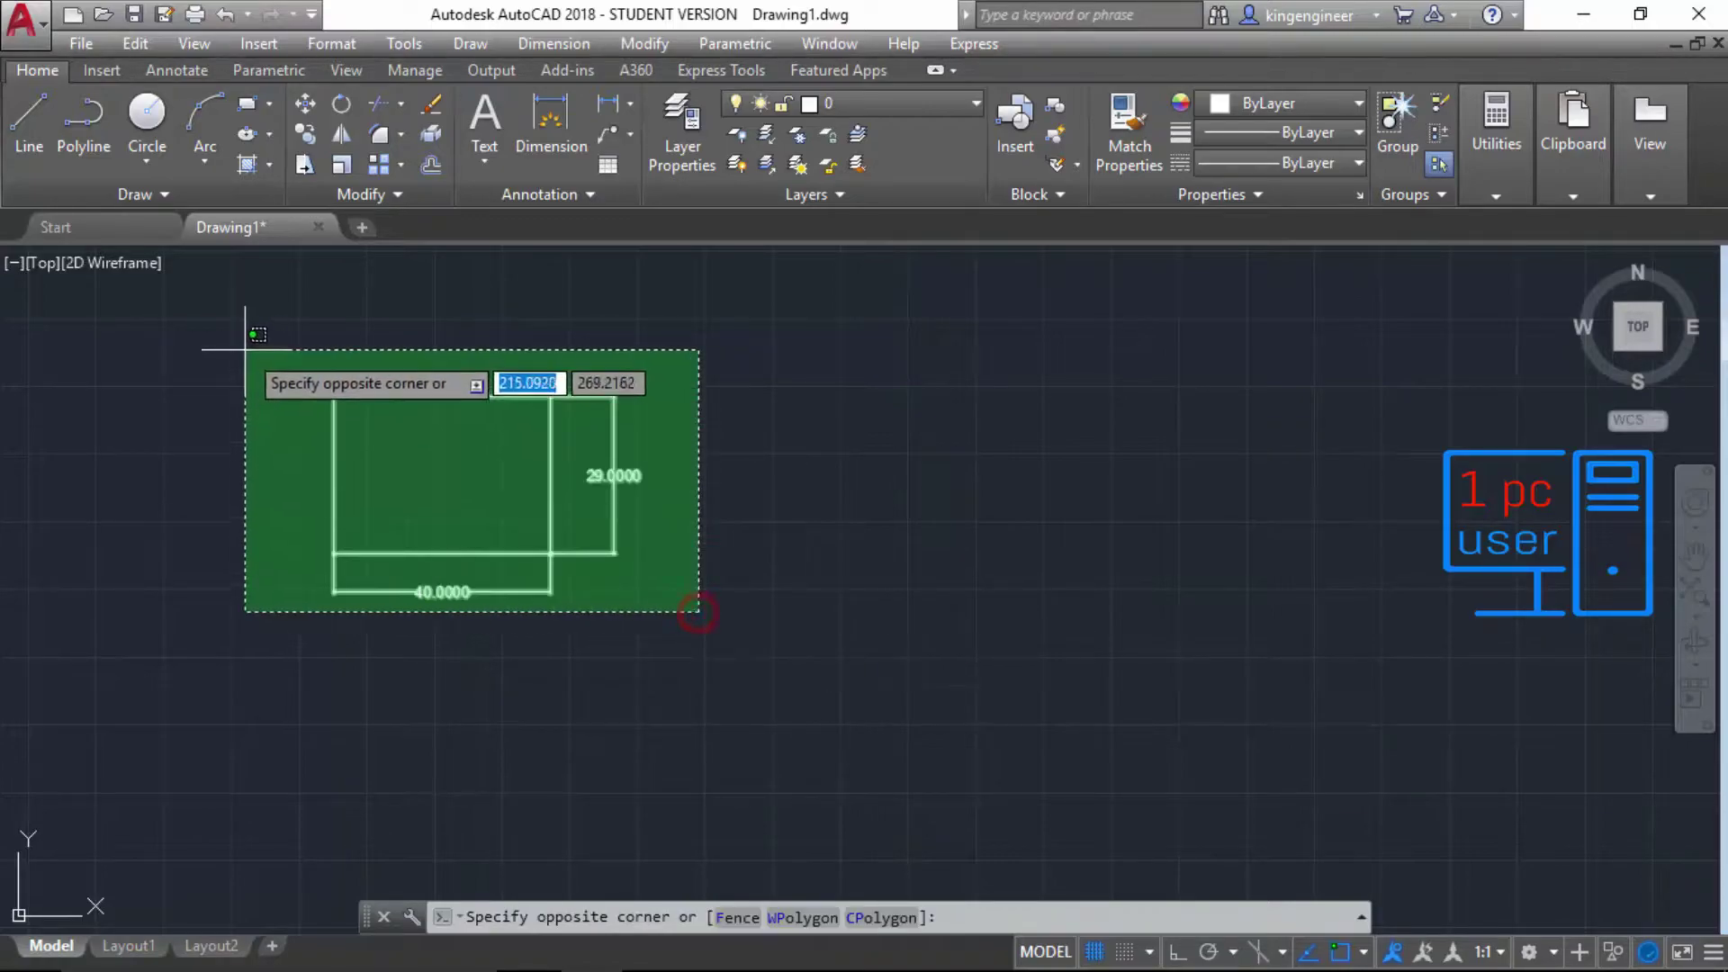
left_click(245, 349)
key("Delete")
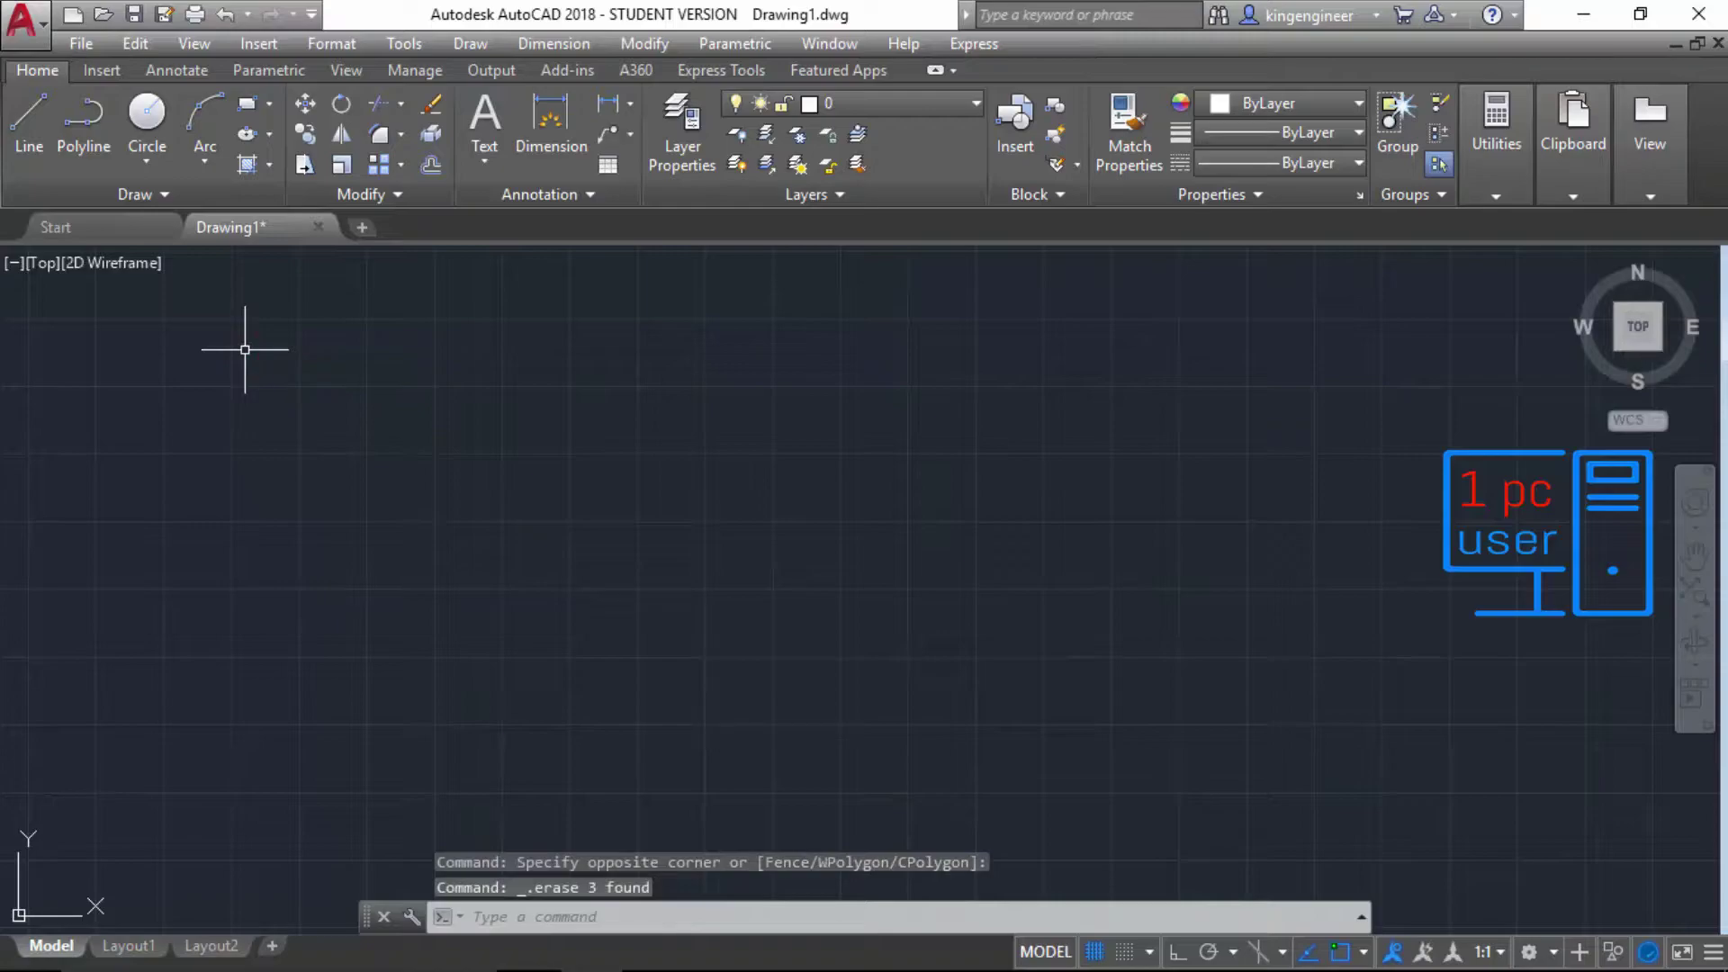
Step: Draw a rectangle rotated 45 degrees with length 40 and width 29, extending downward from its first corner
left_click(246, 103)
left_click(334, 449)
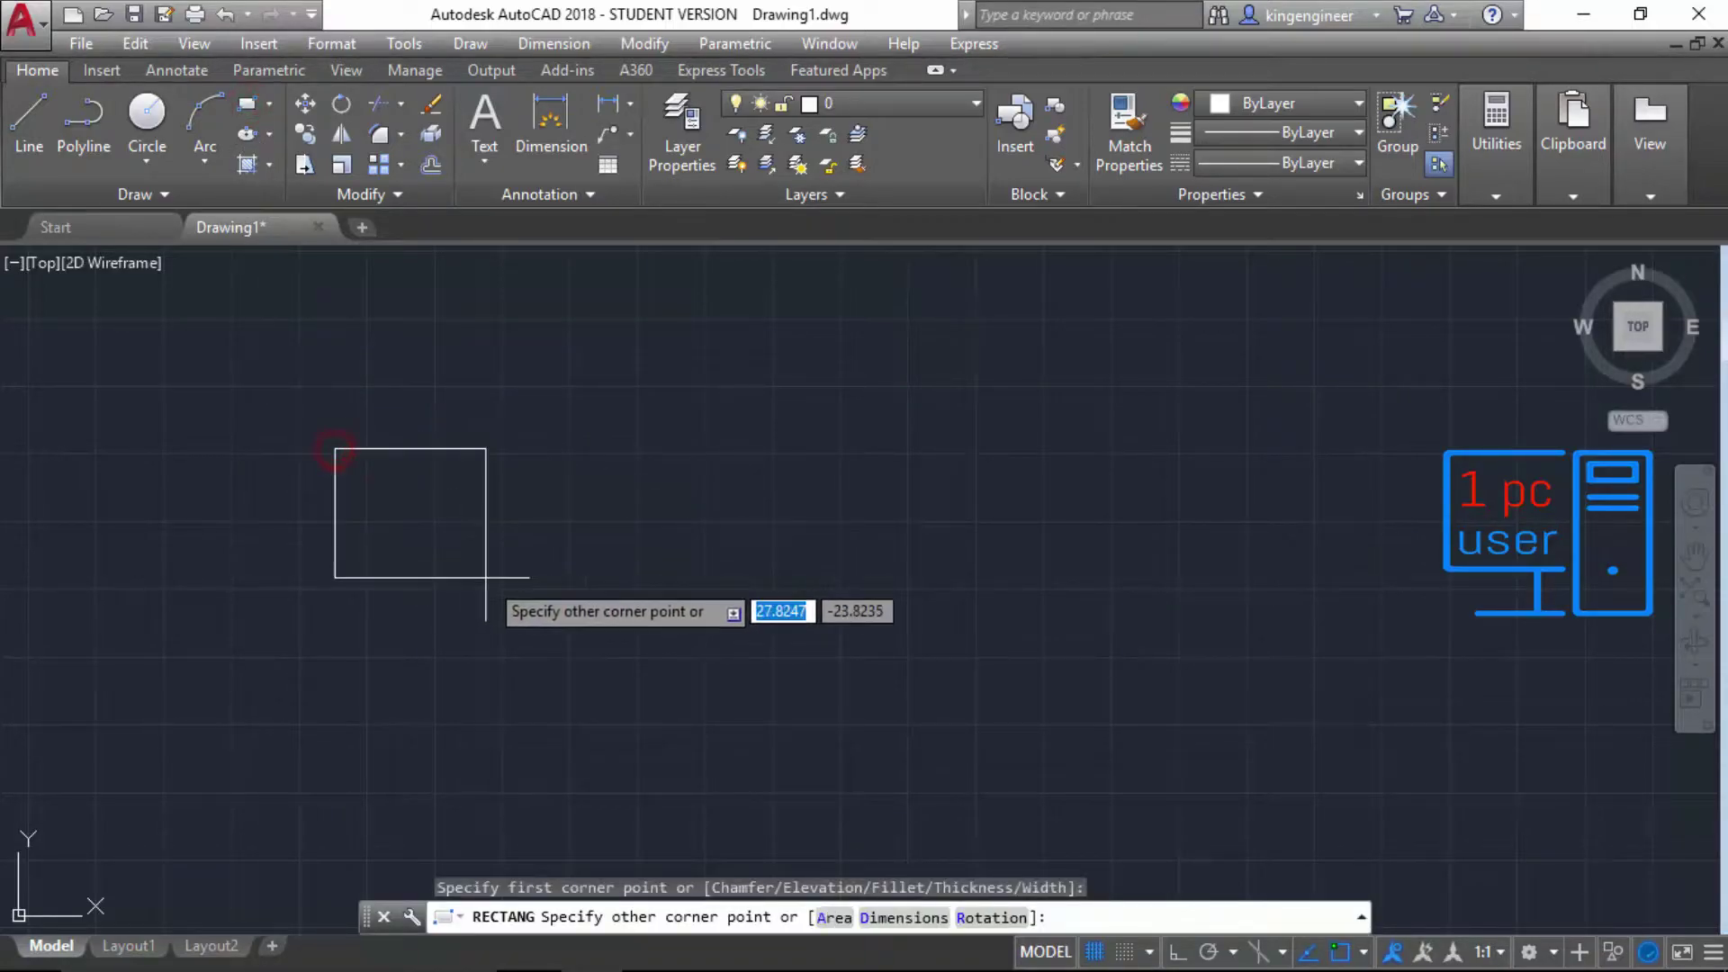
right_click(567, 496)
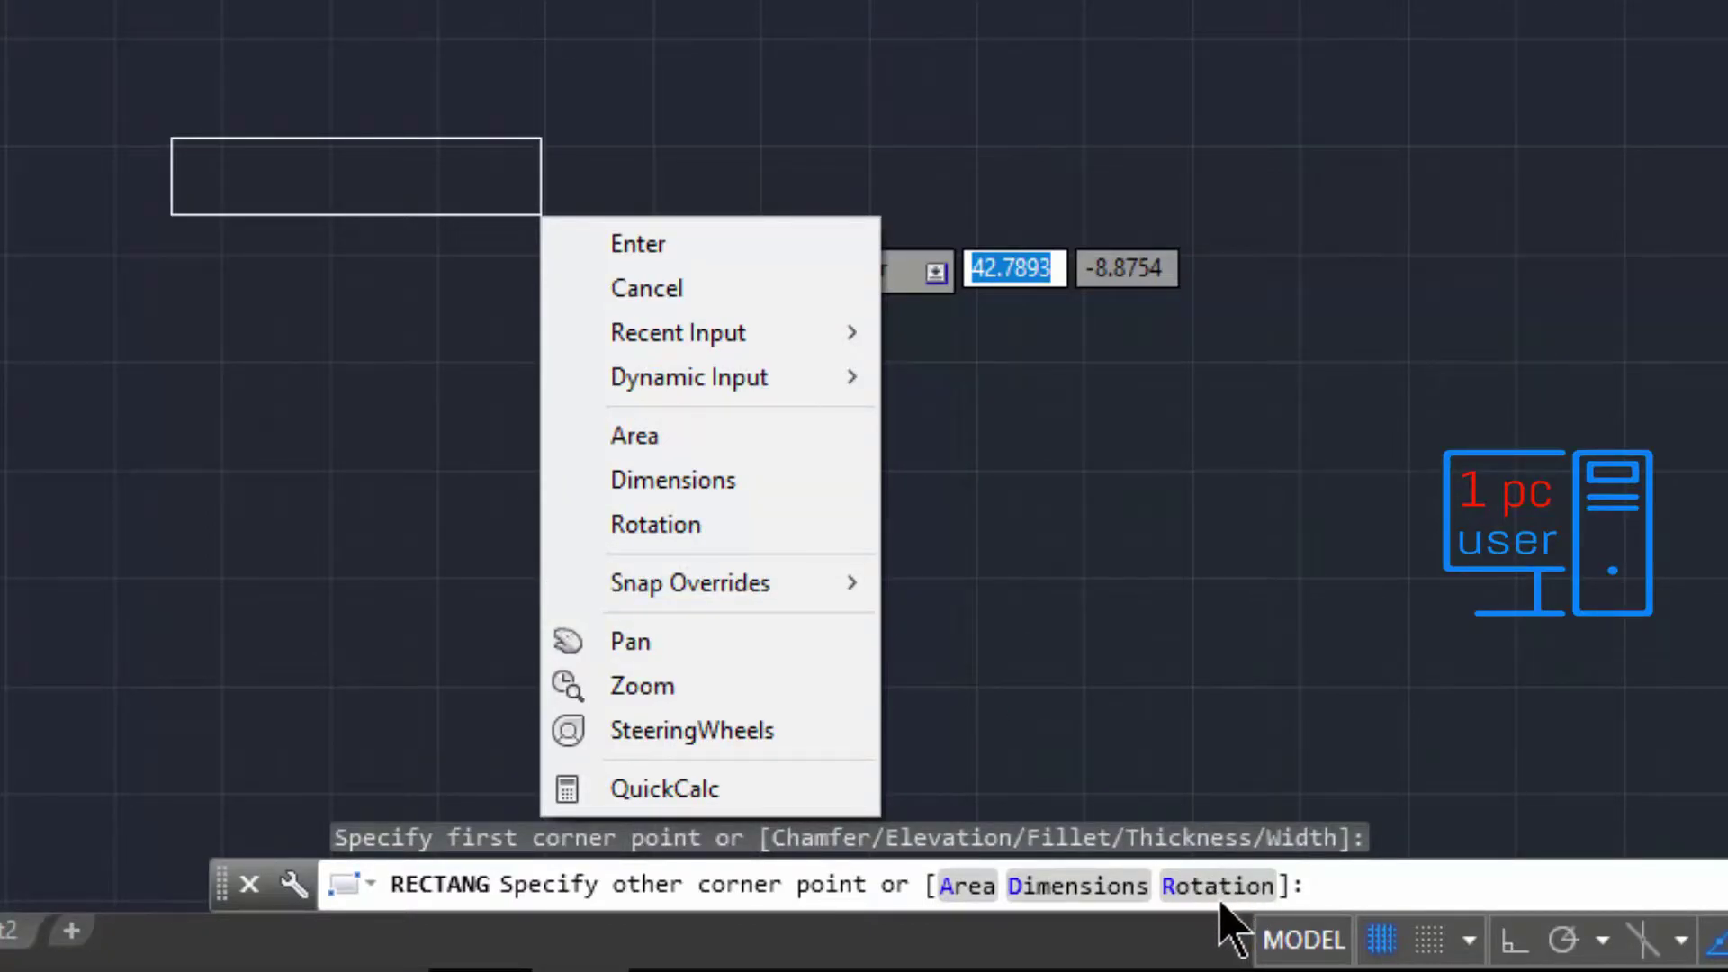
left_click(753, 529)
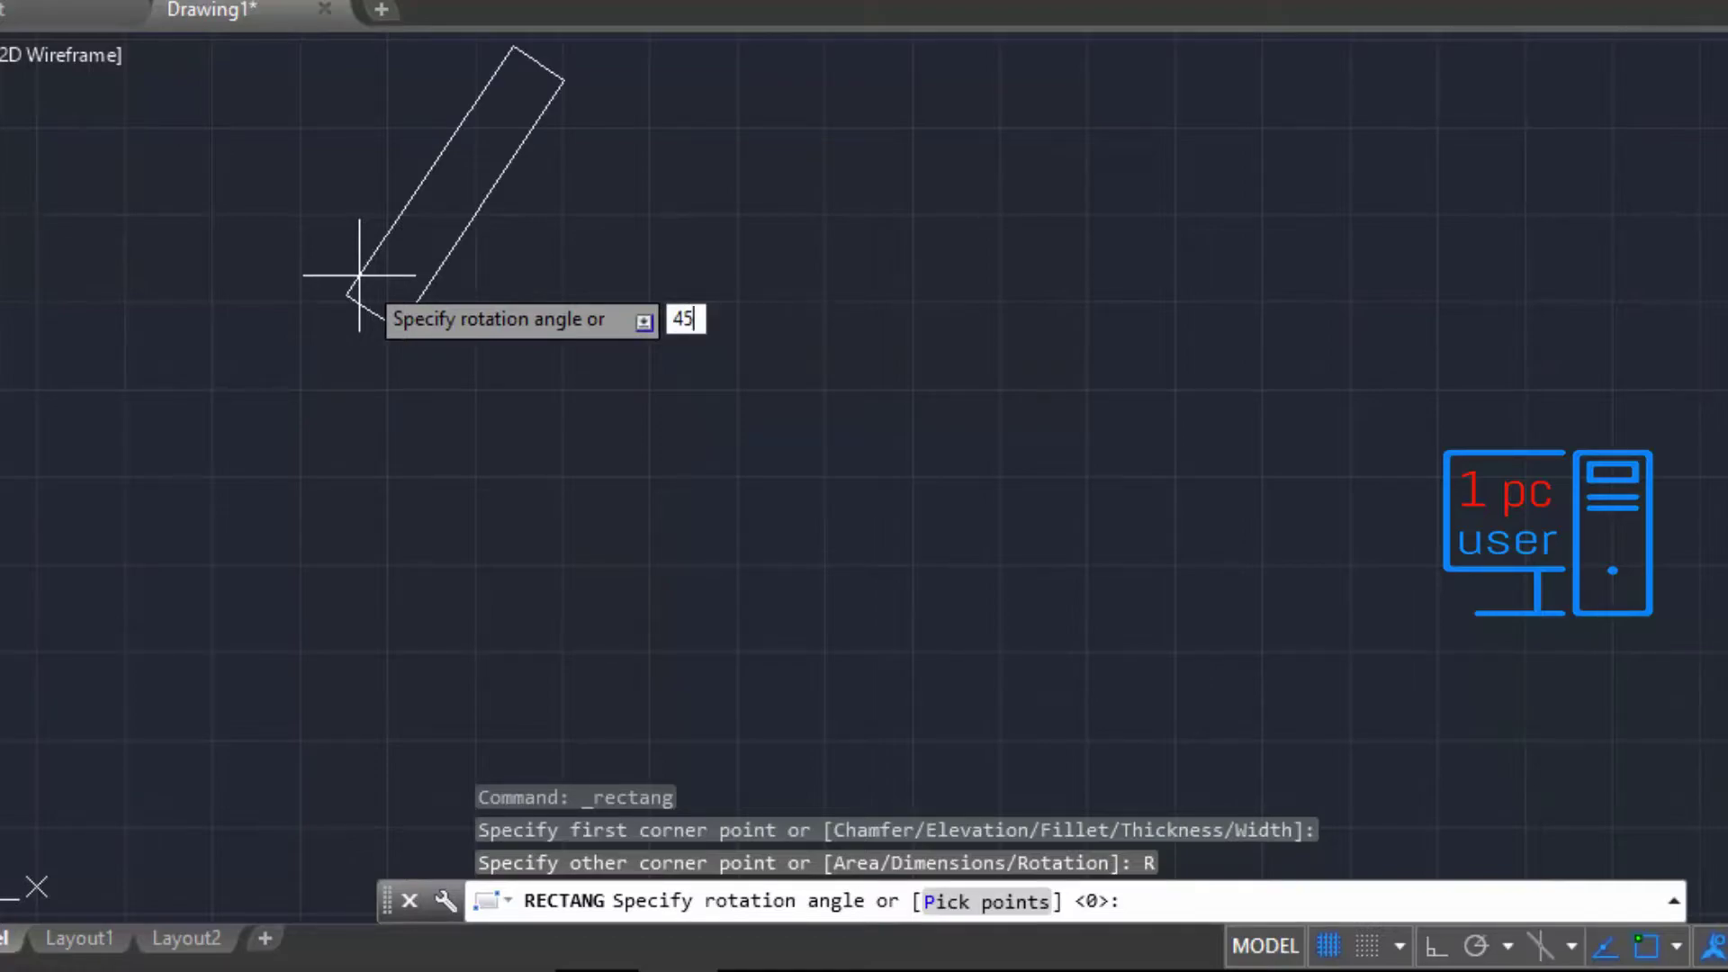
key("Return")
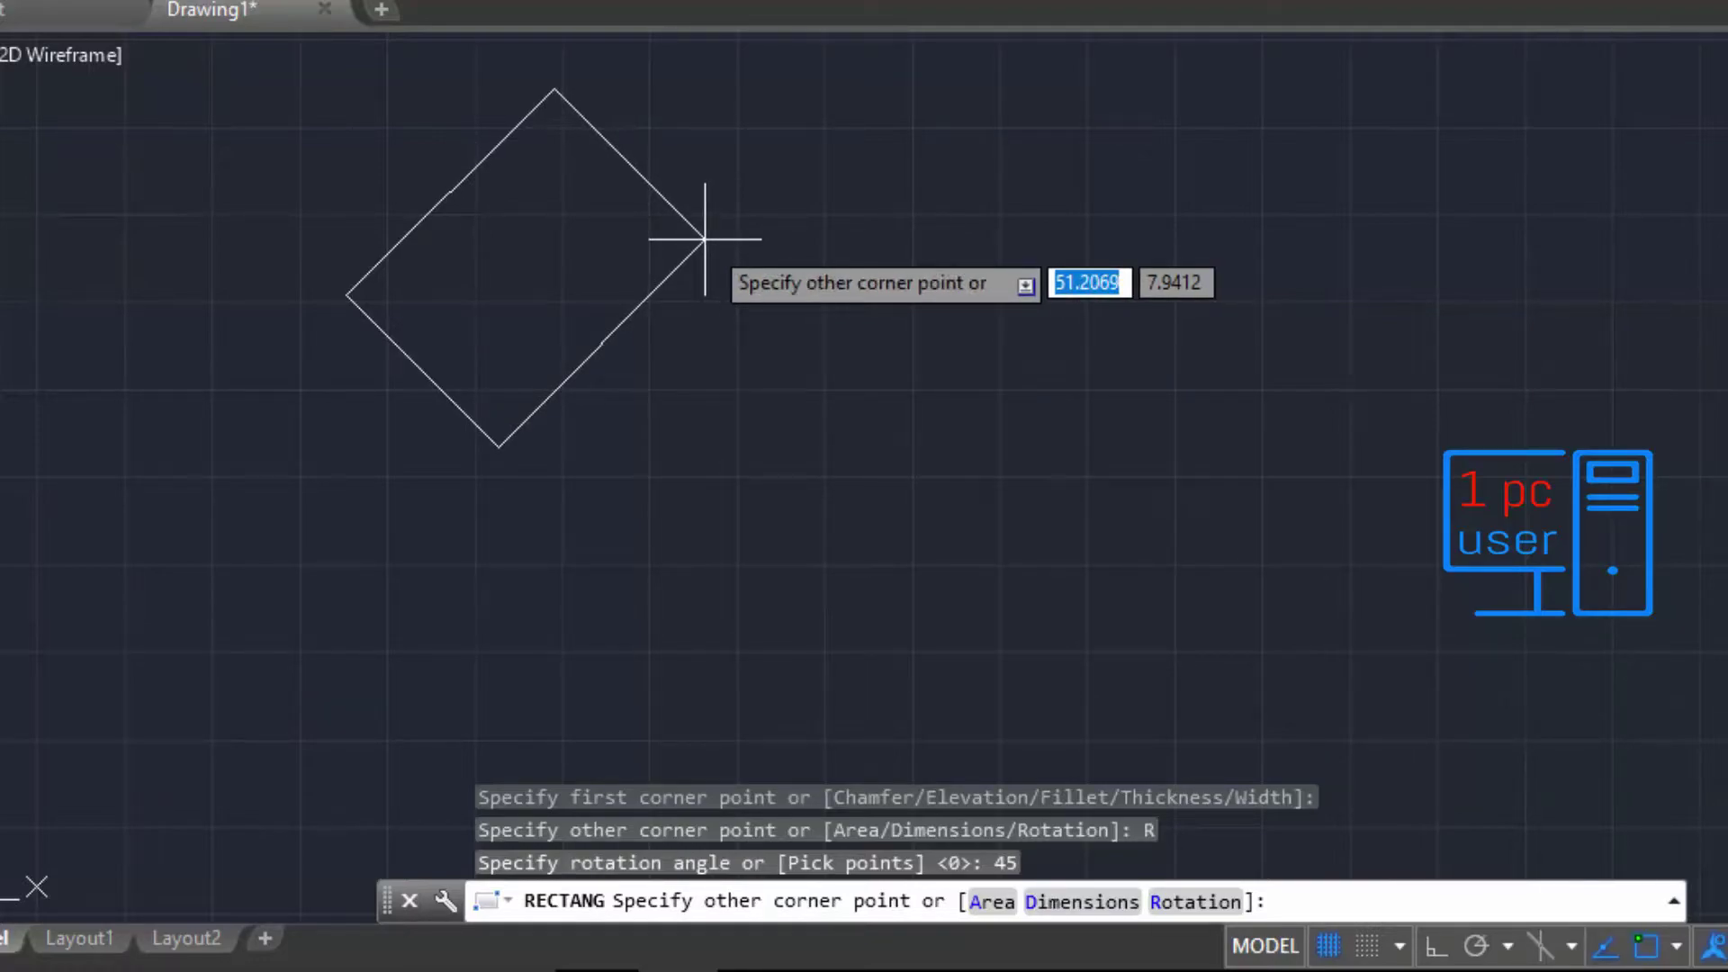
left_click(1089, 903)
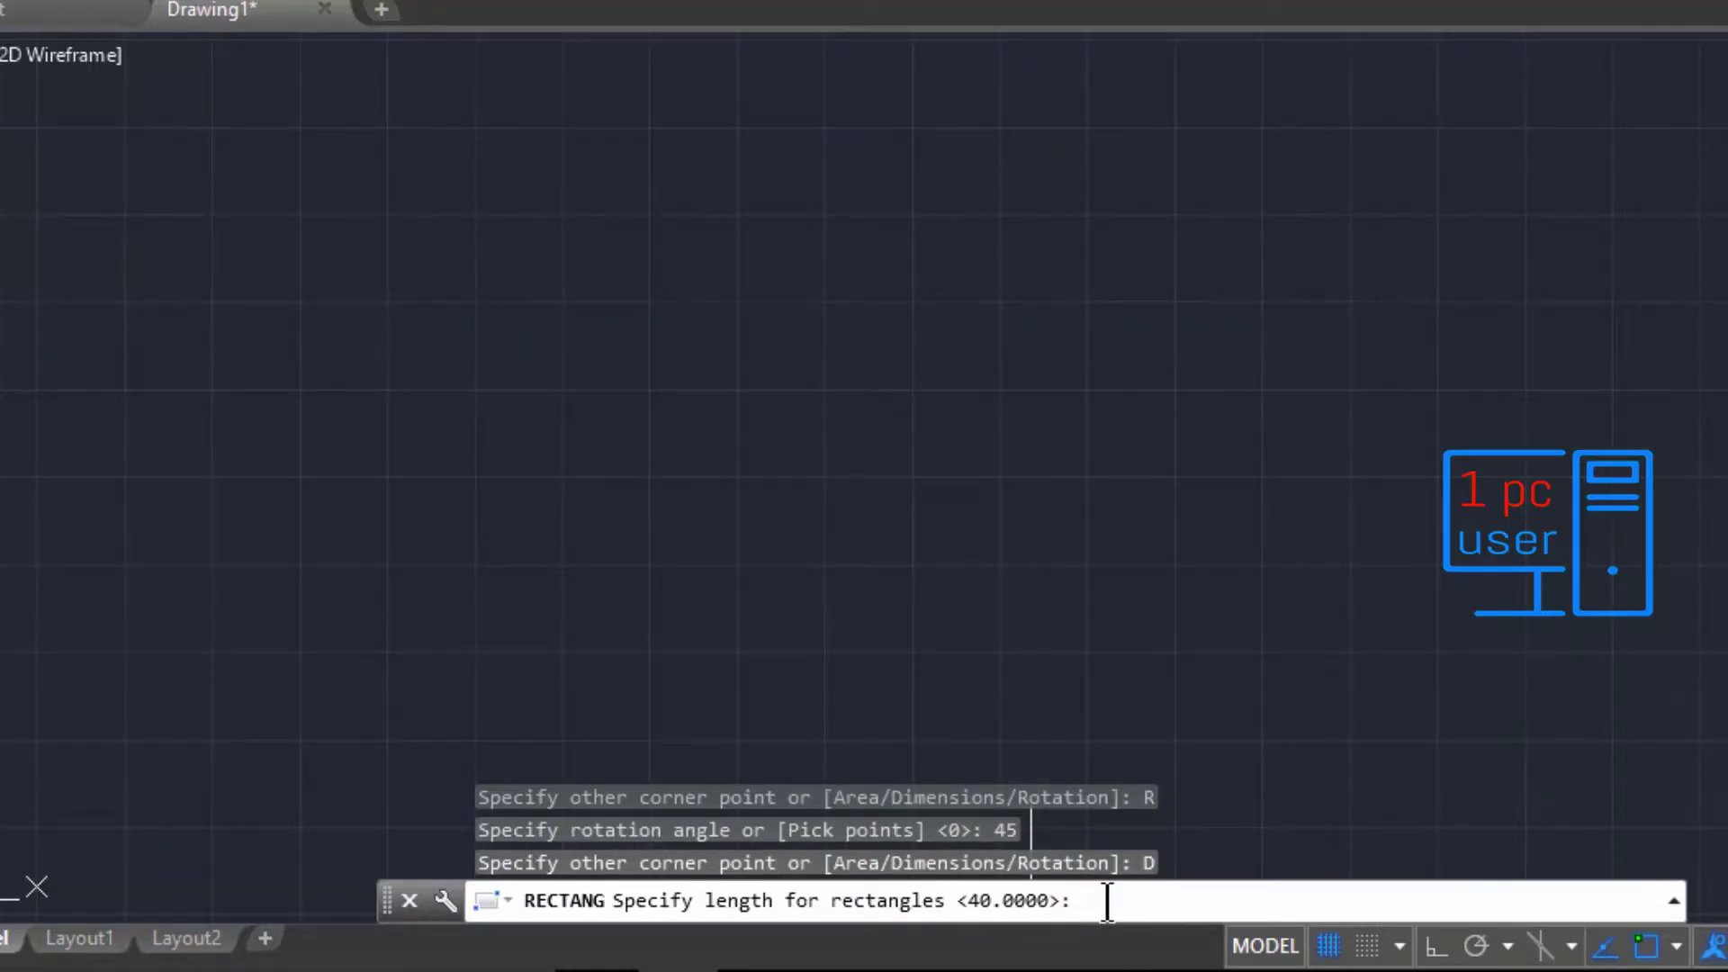
key("Return")
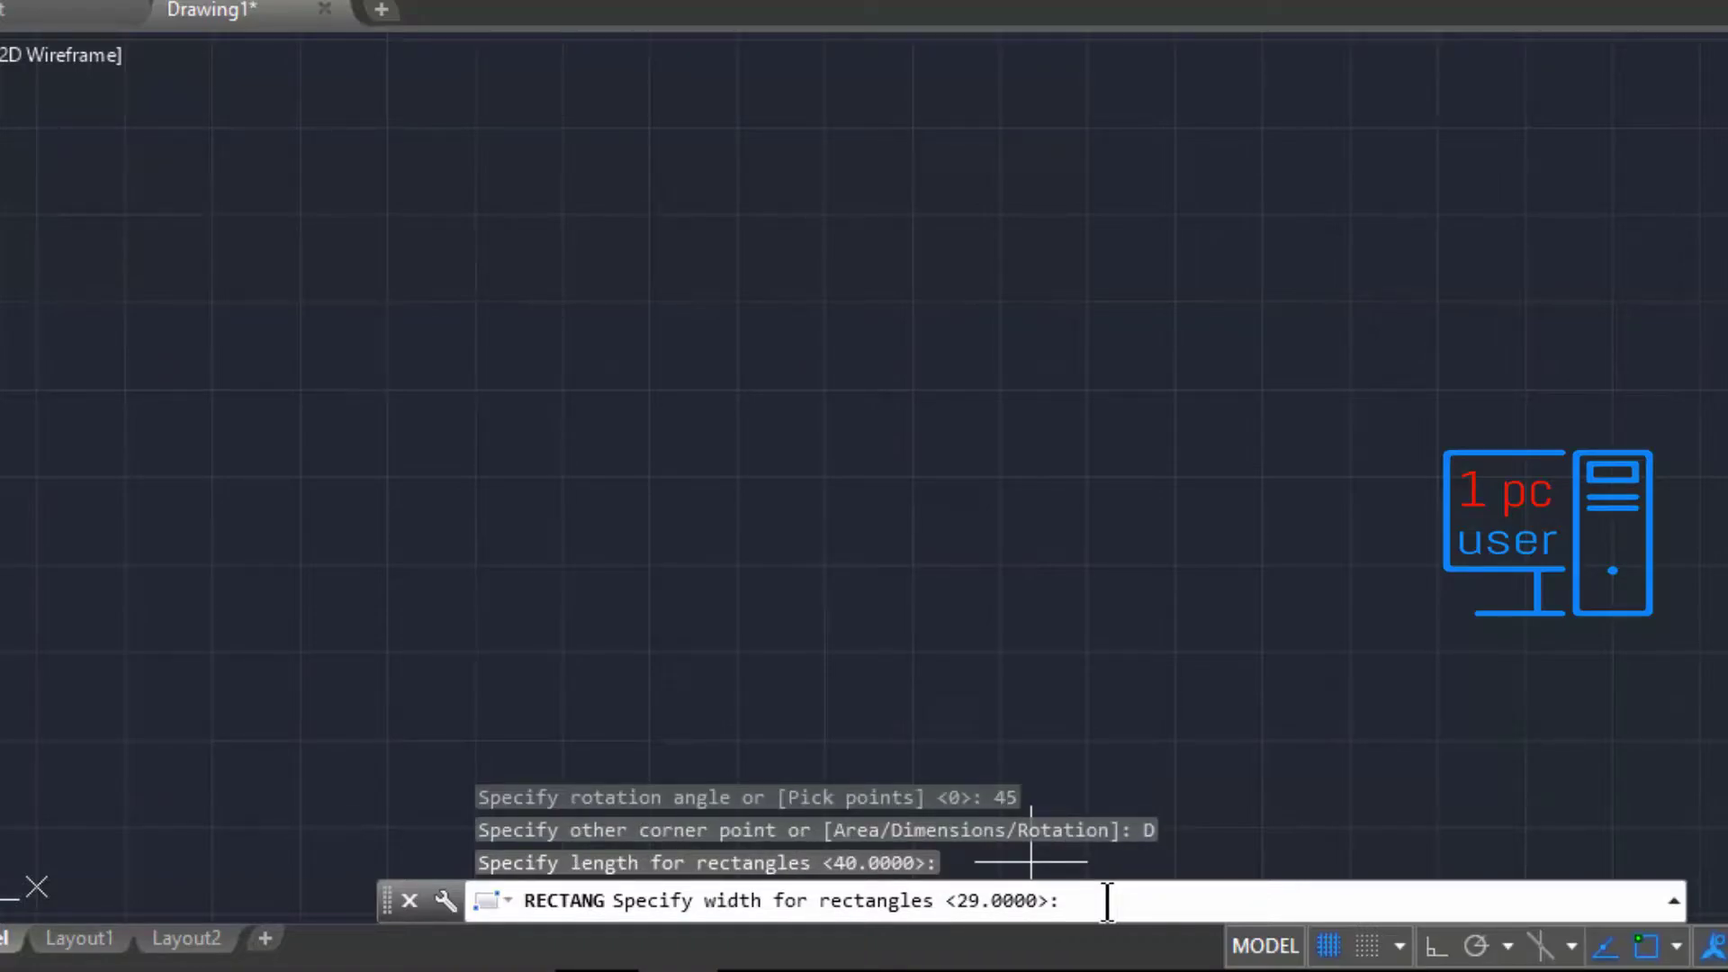
key("Return")
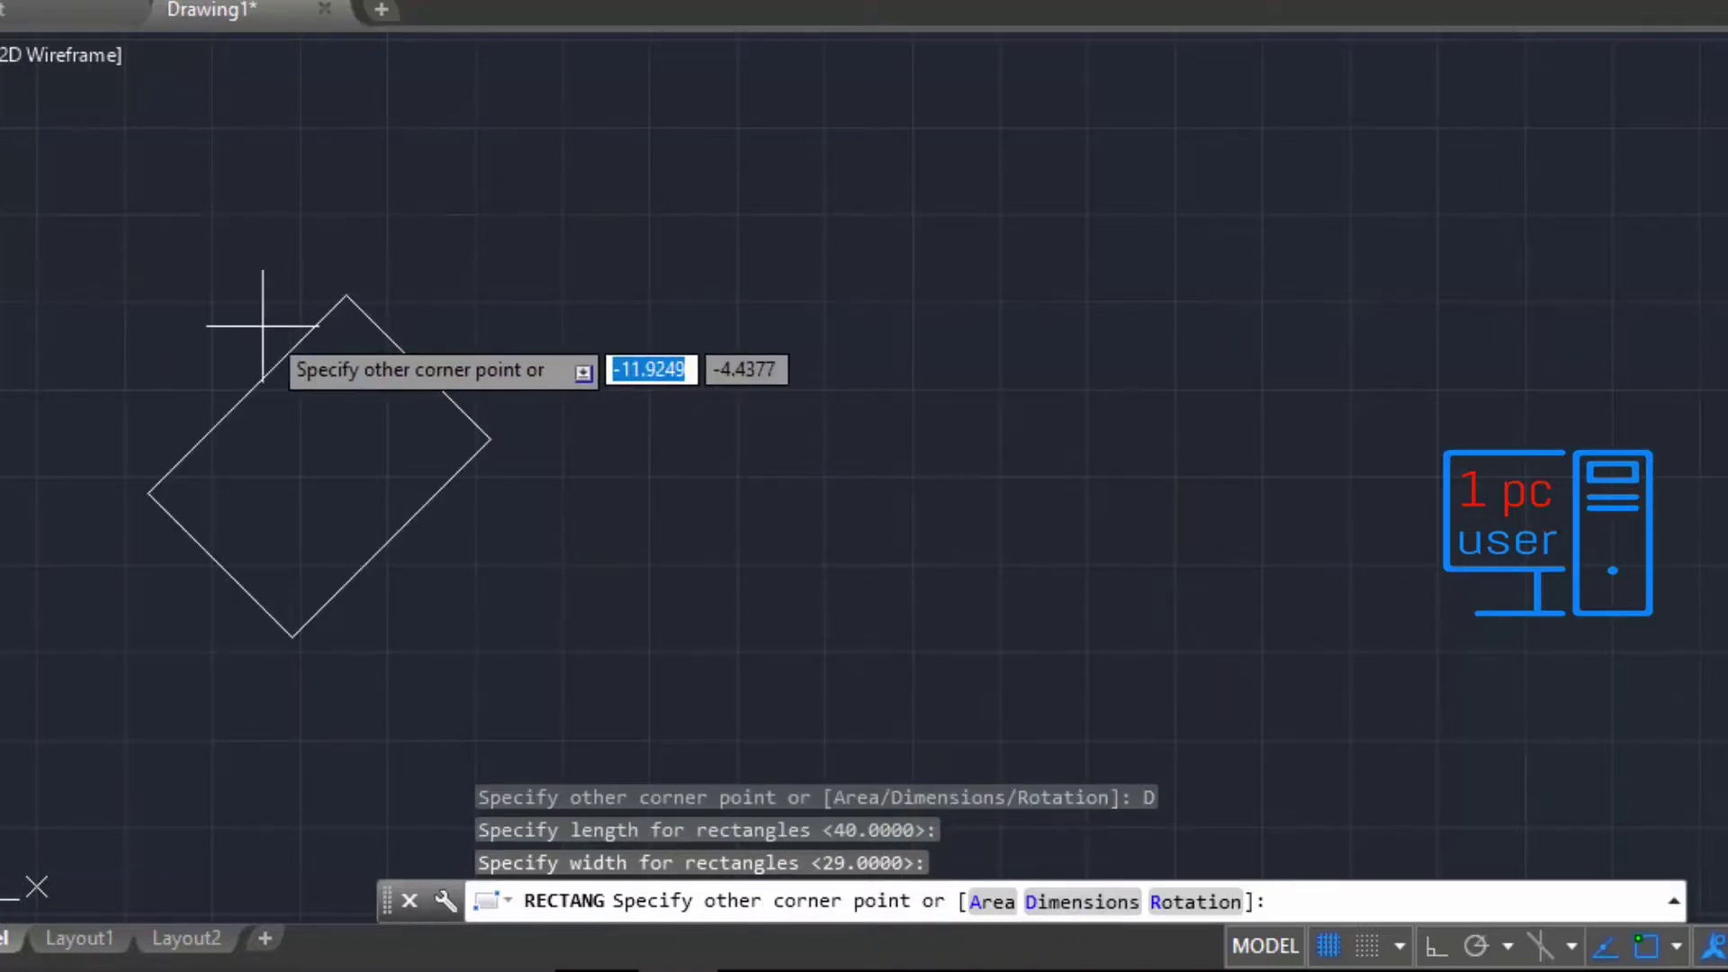
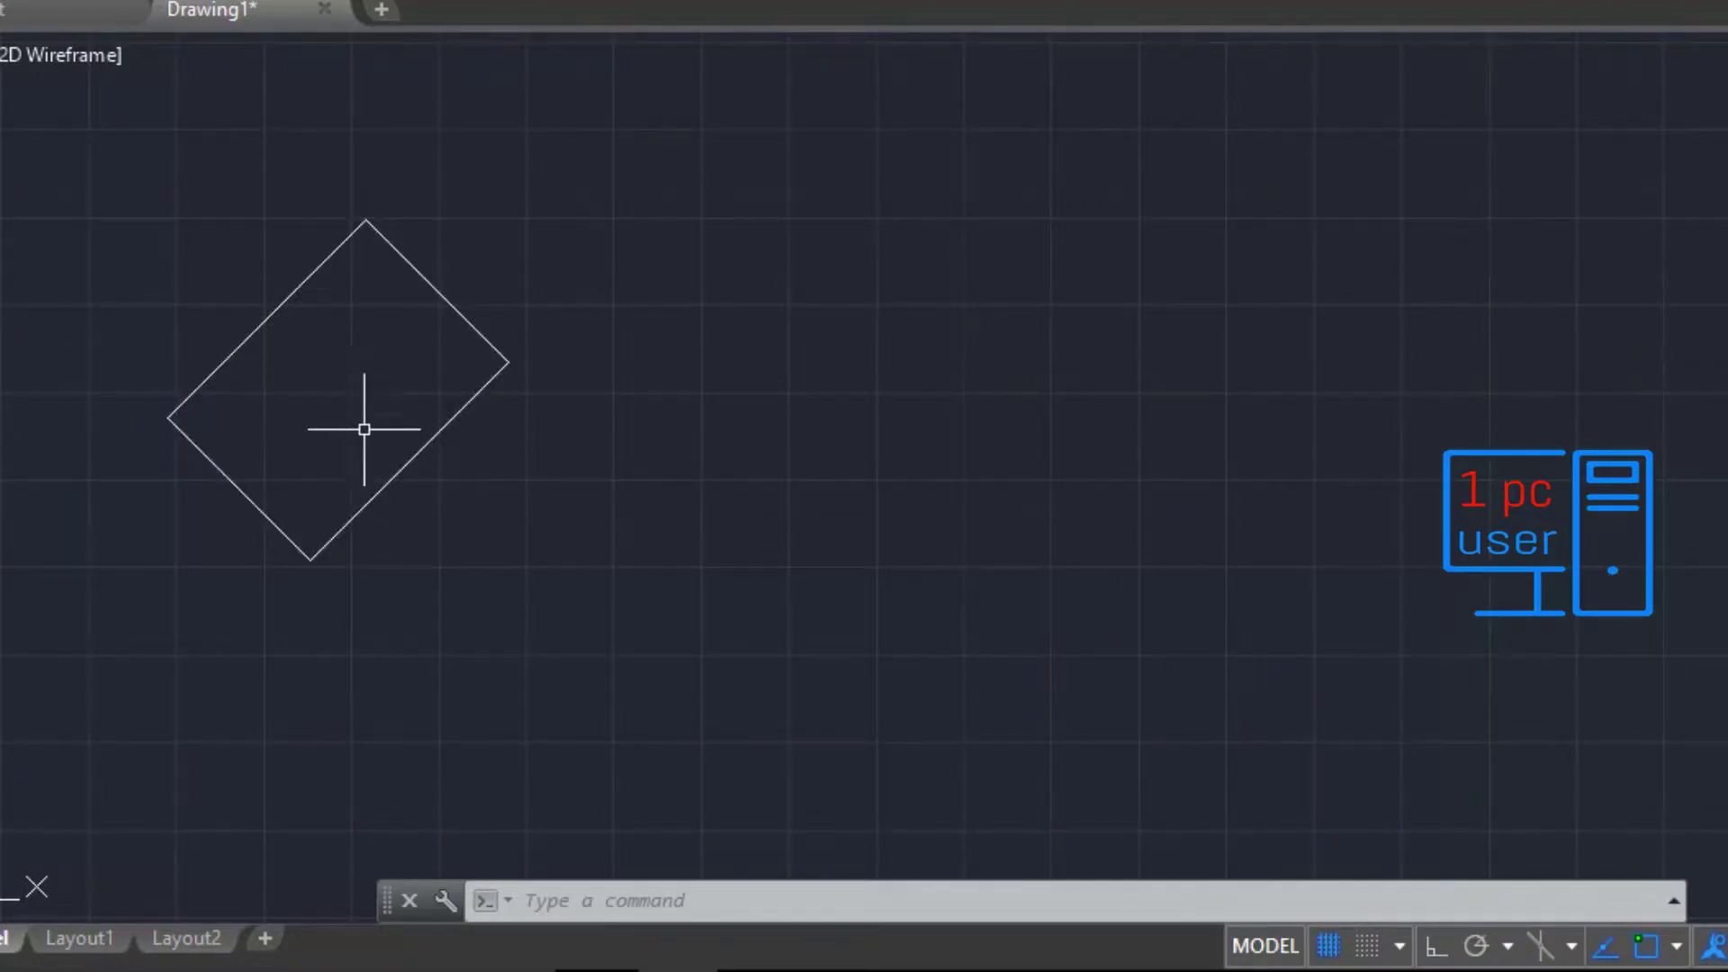
left_click(549, 50)
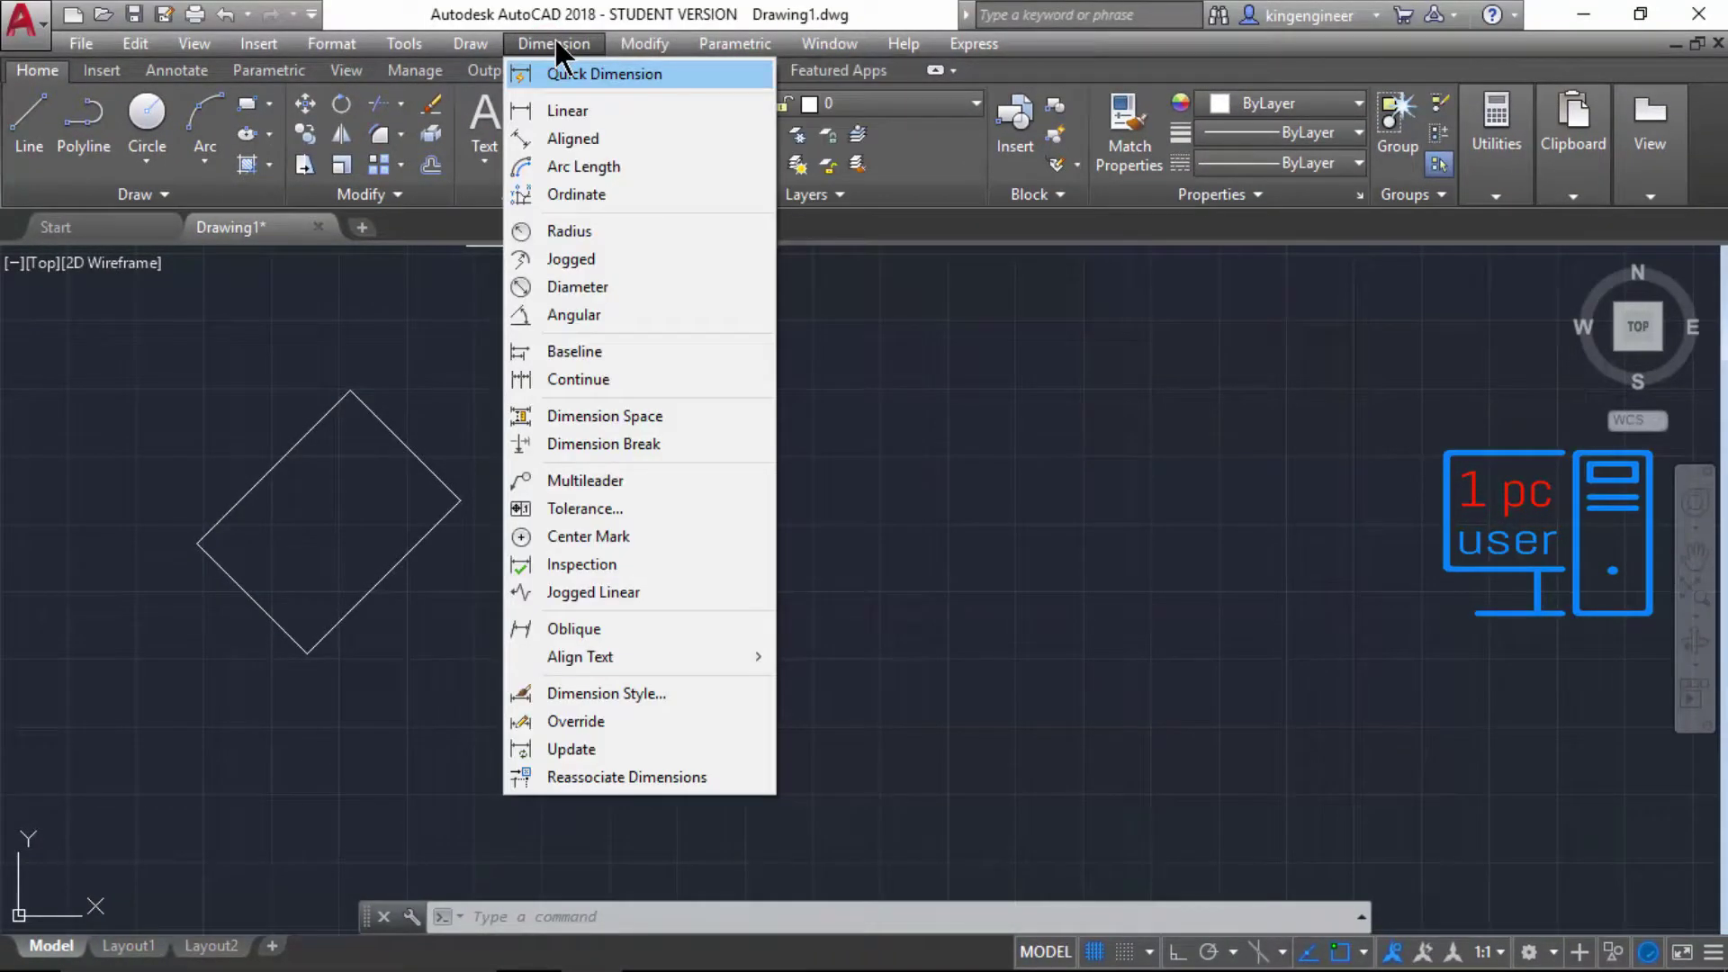
left_click(559, 110)
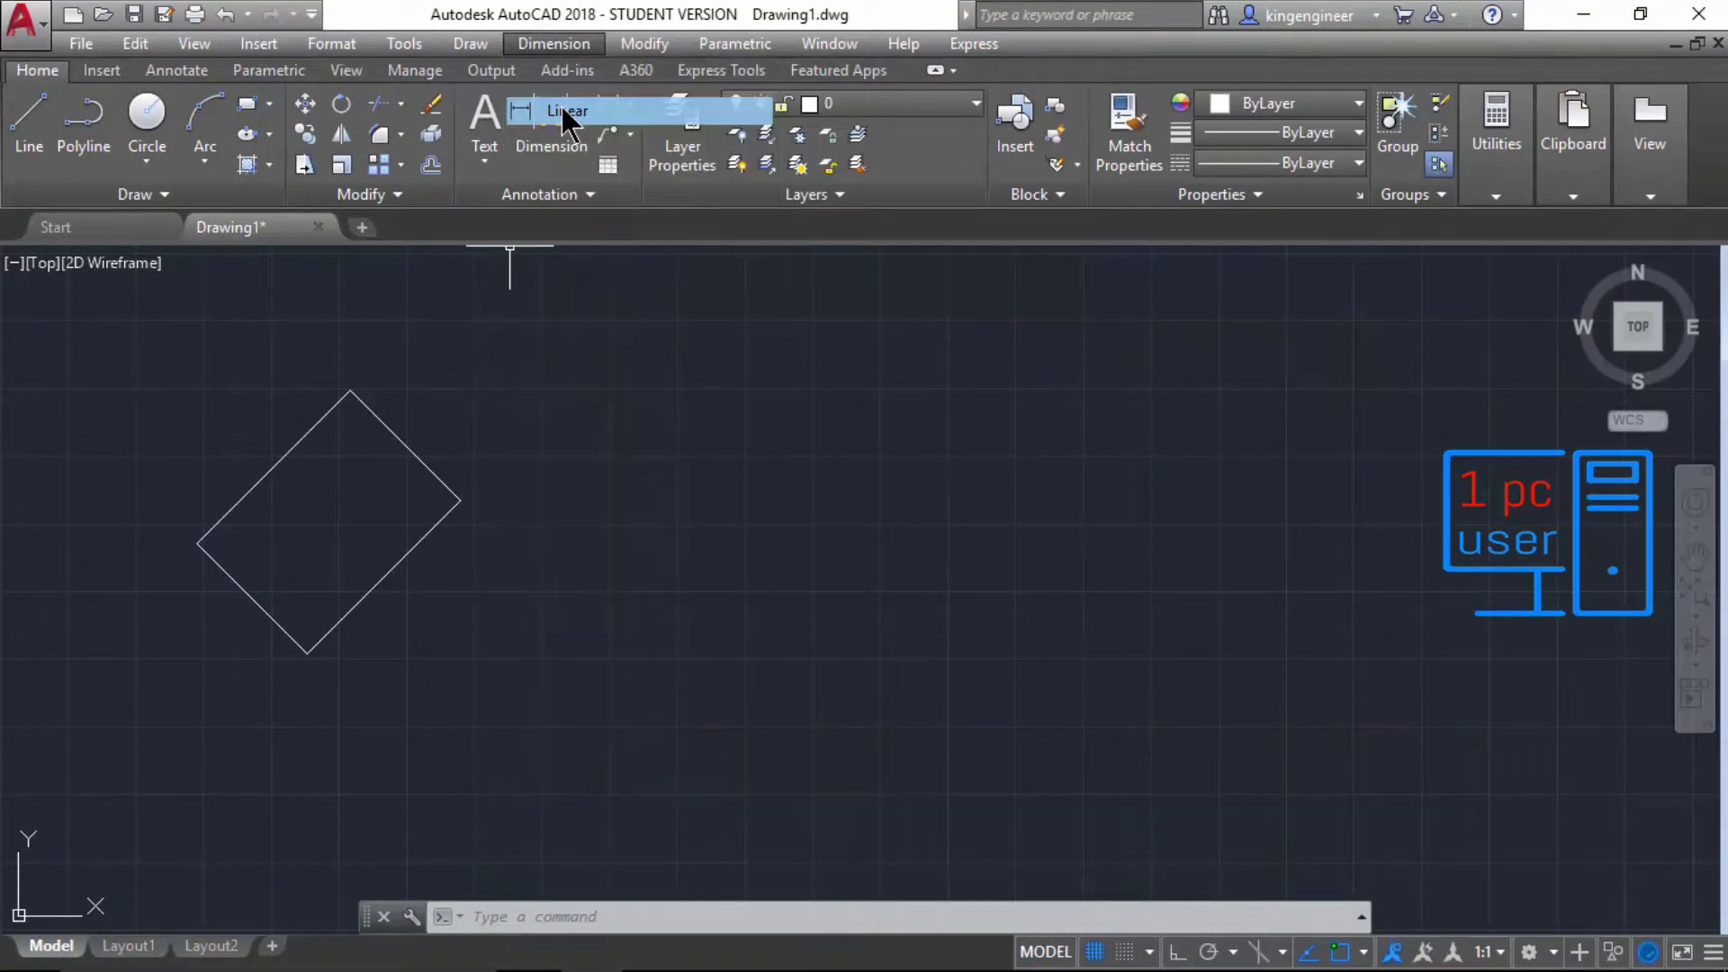
left_click(349, 390)
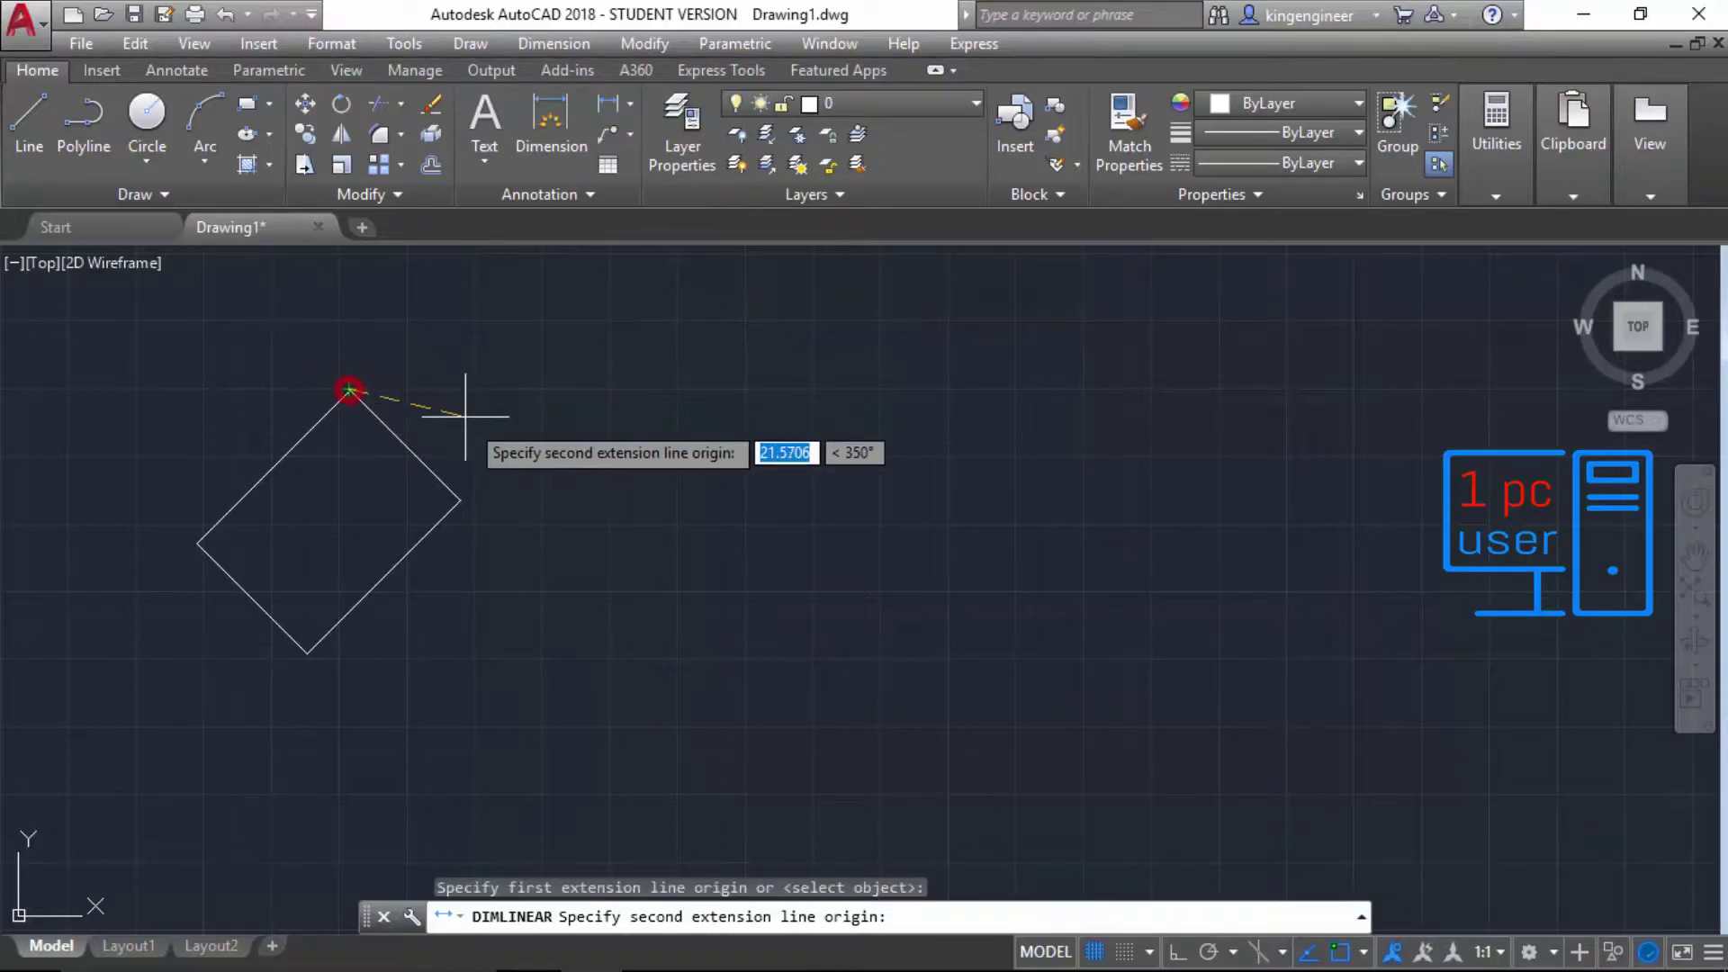
left_click(460, 501)
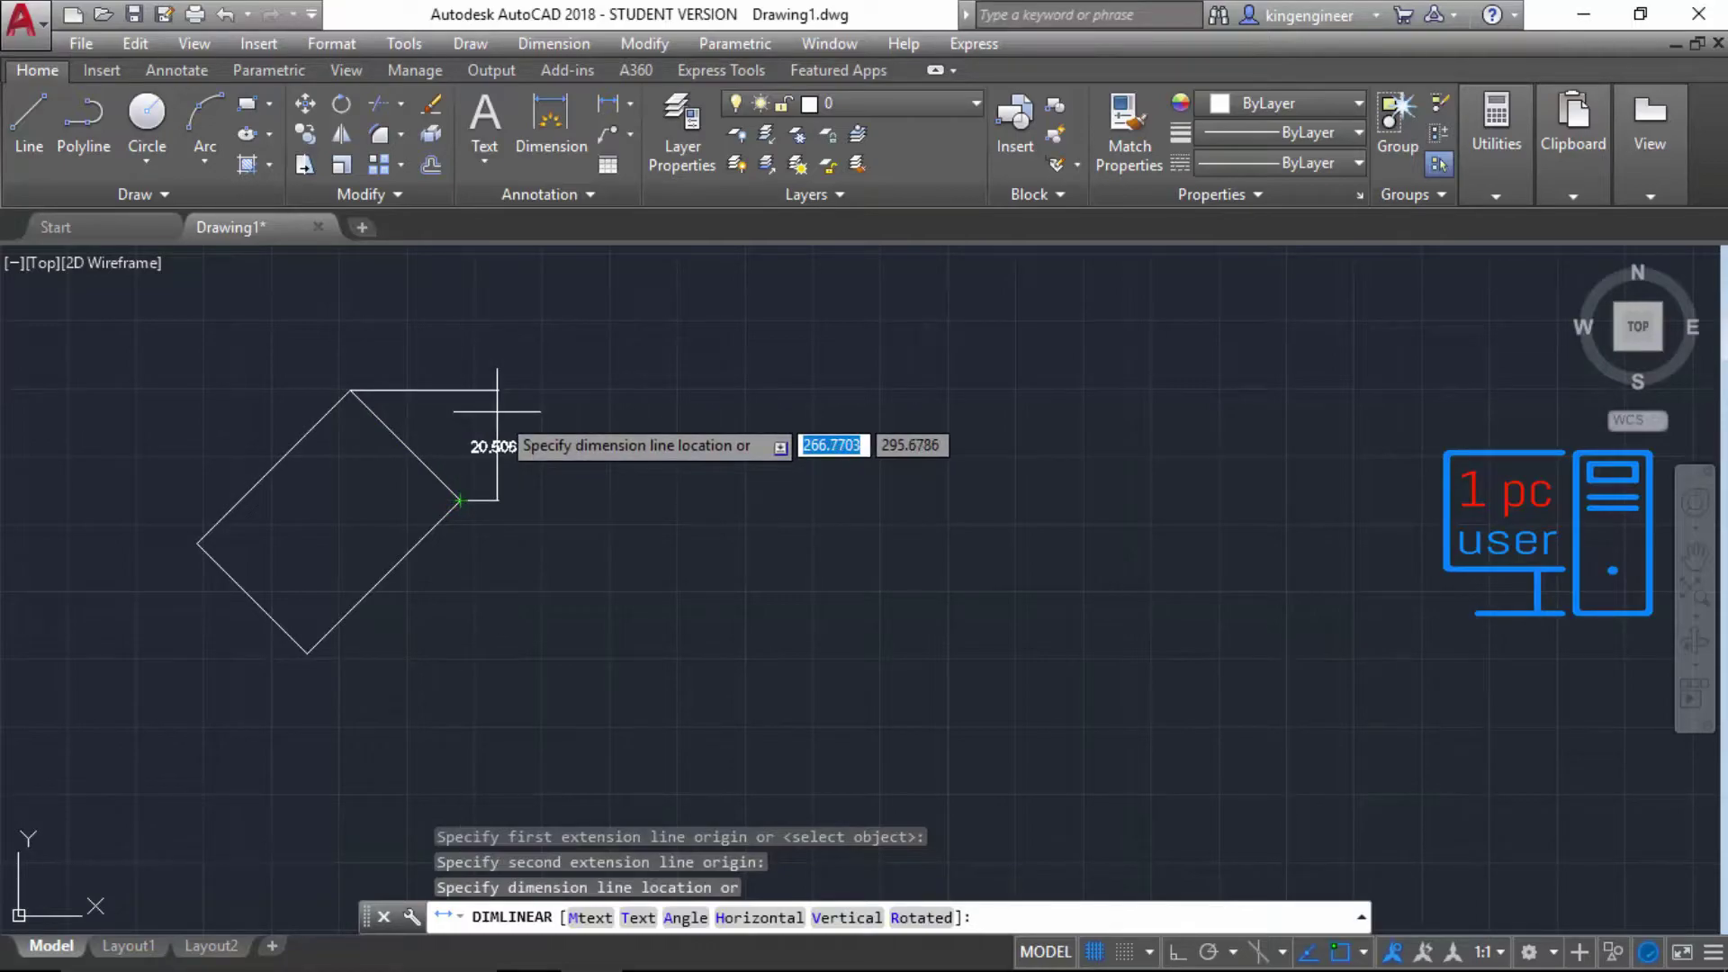
key("Escape")
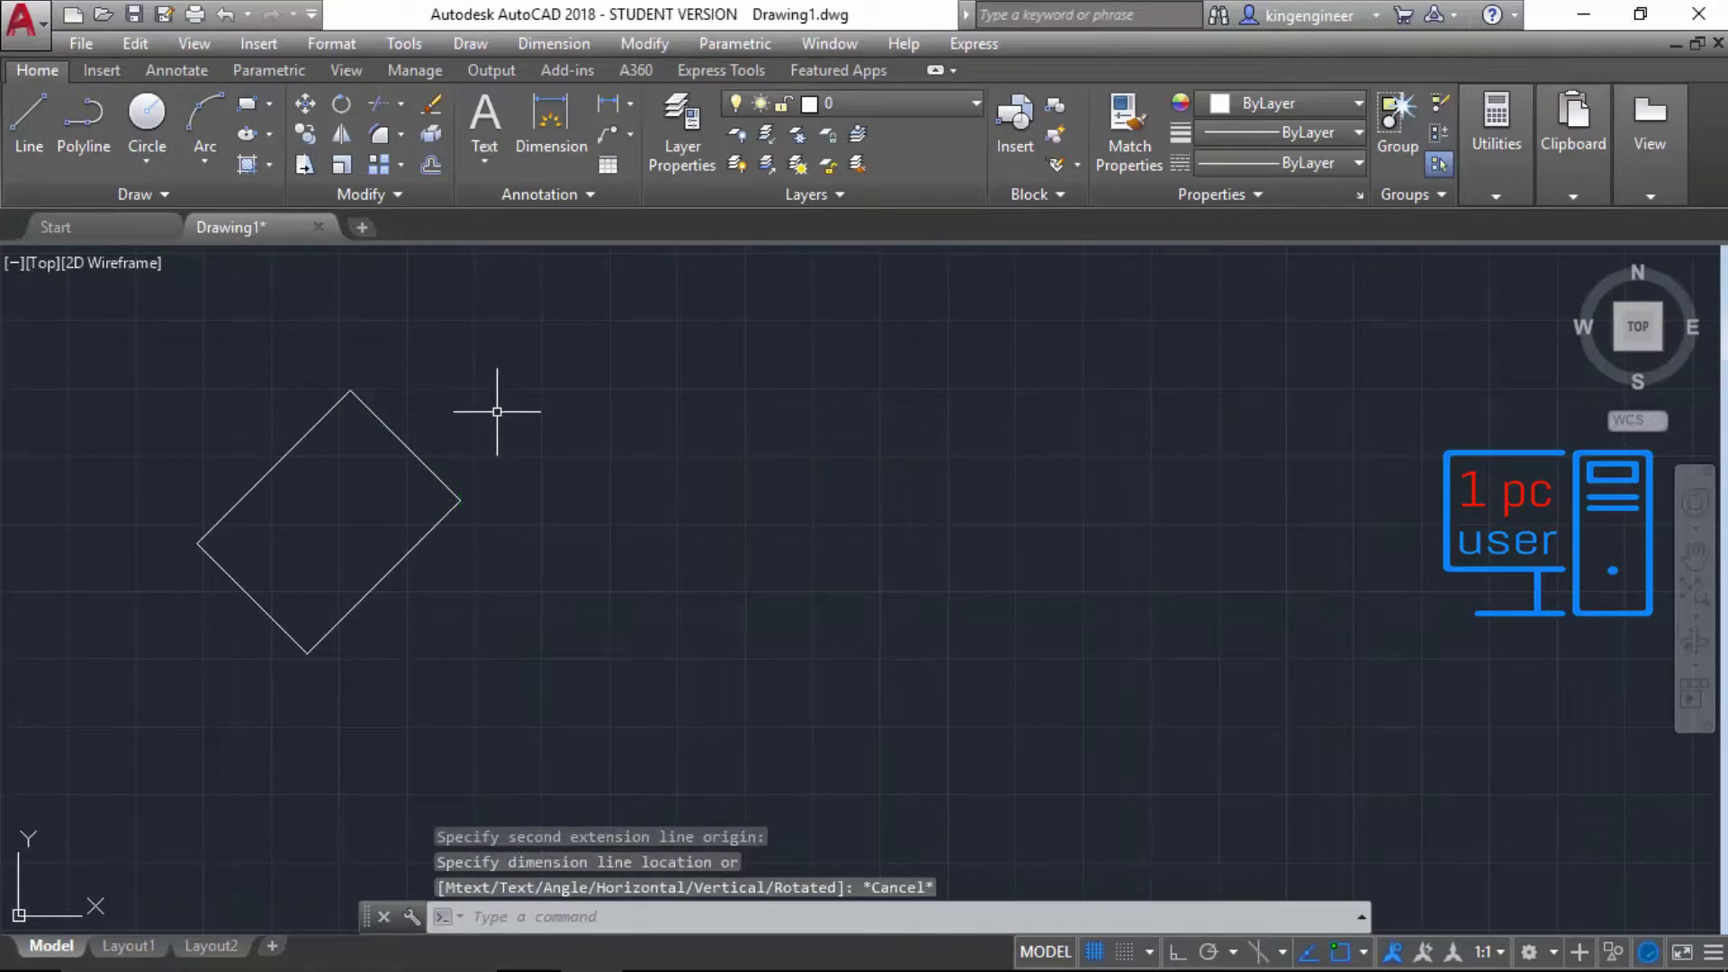
Step: Add an aligned dimension to the rotated rectangle's upper-right short edge, placed just outside it
left_click(562, 50)
left_click(594, 137)
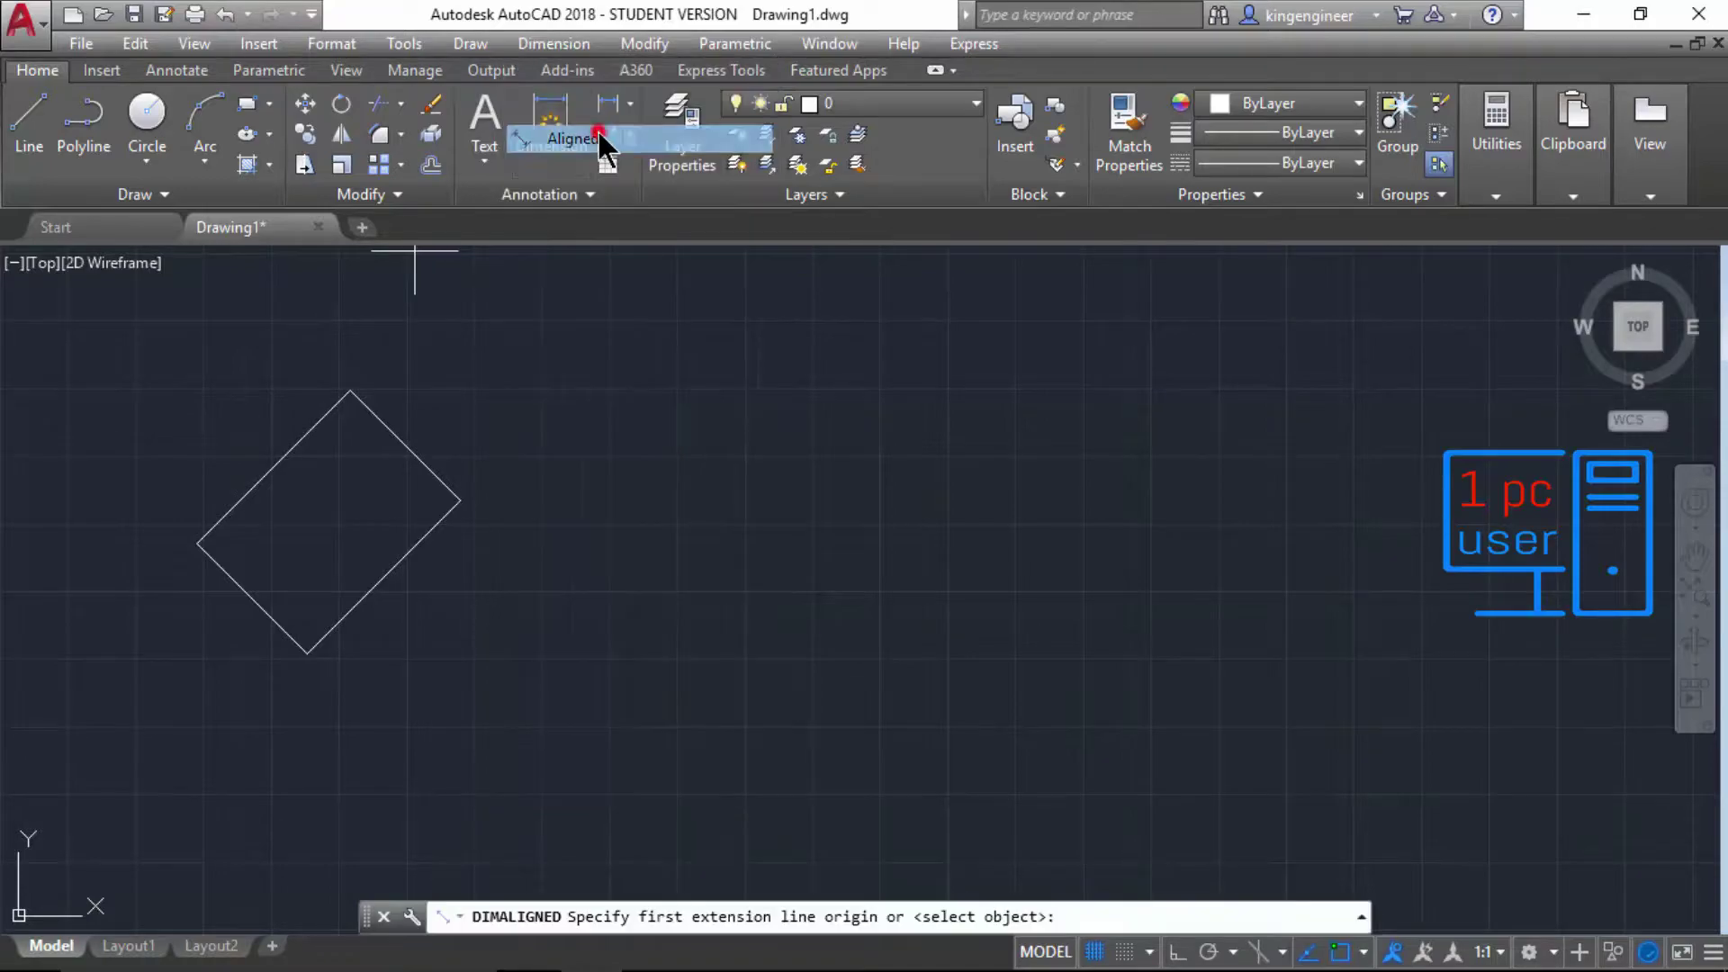
left_click(351, 389)
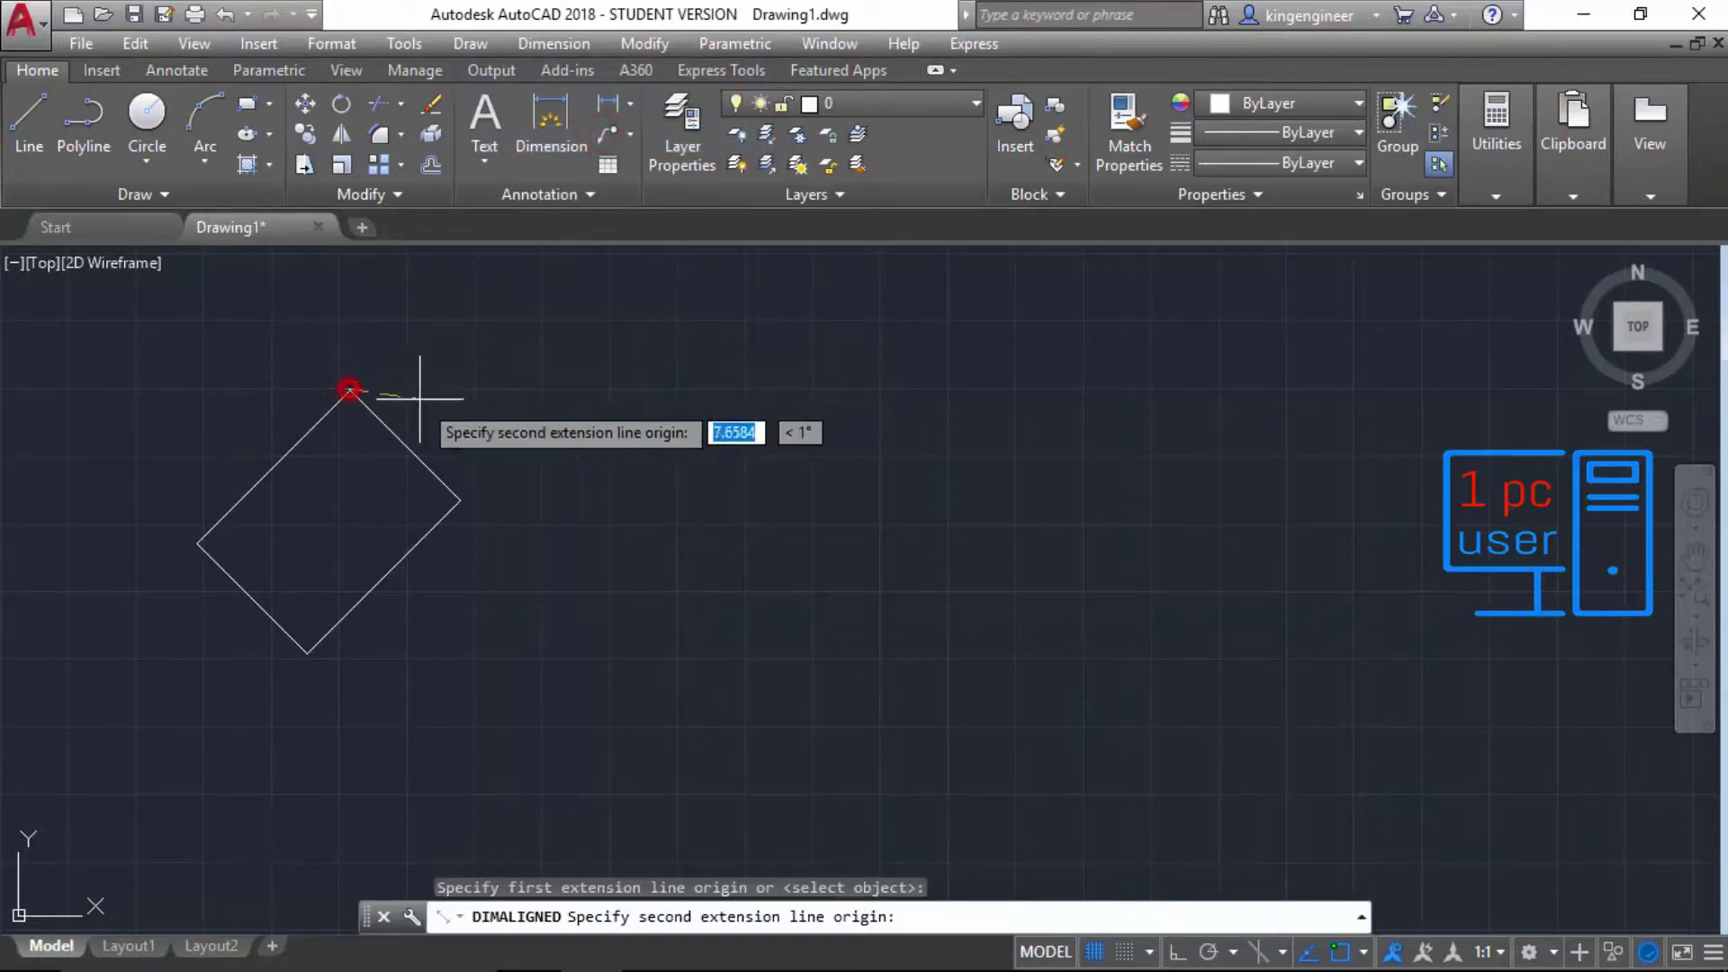
left_click(460, 500)
left_click(490, 471)
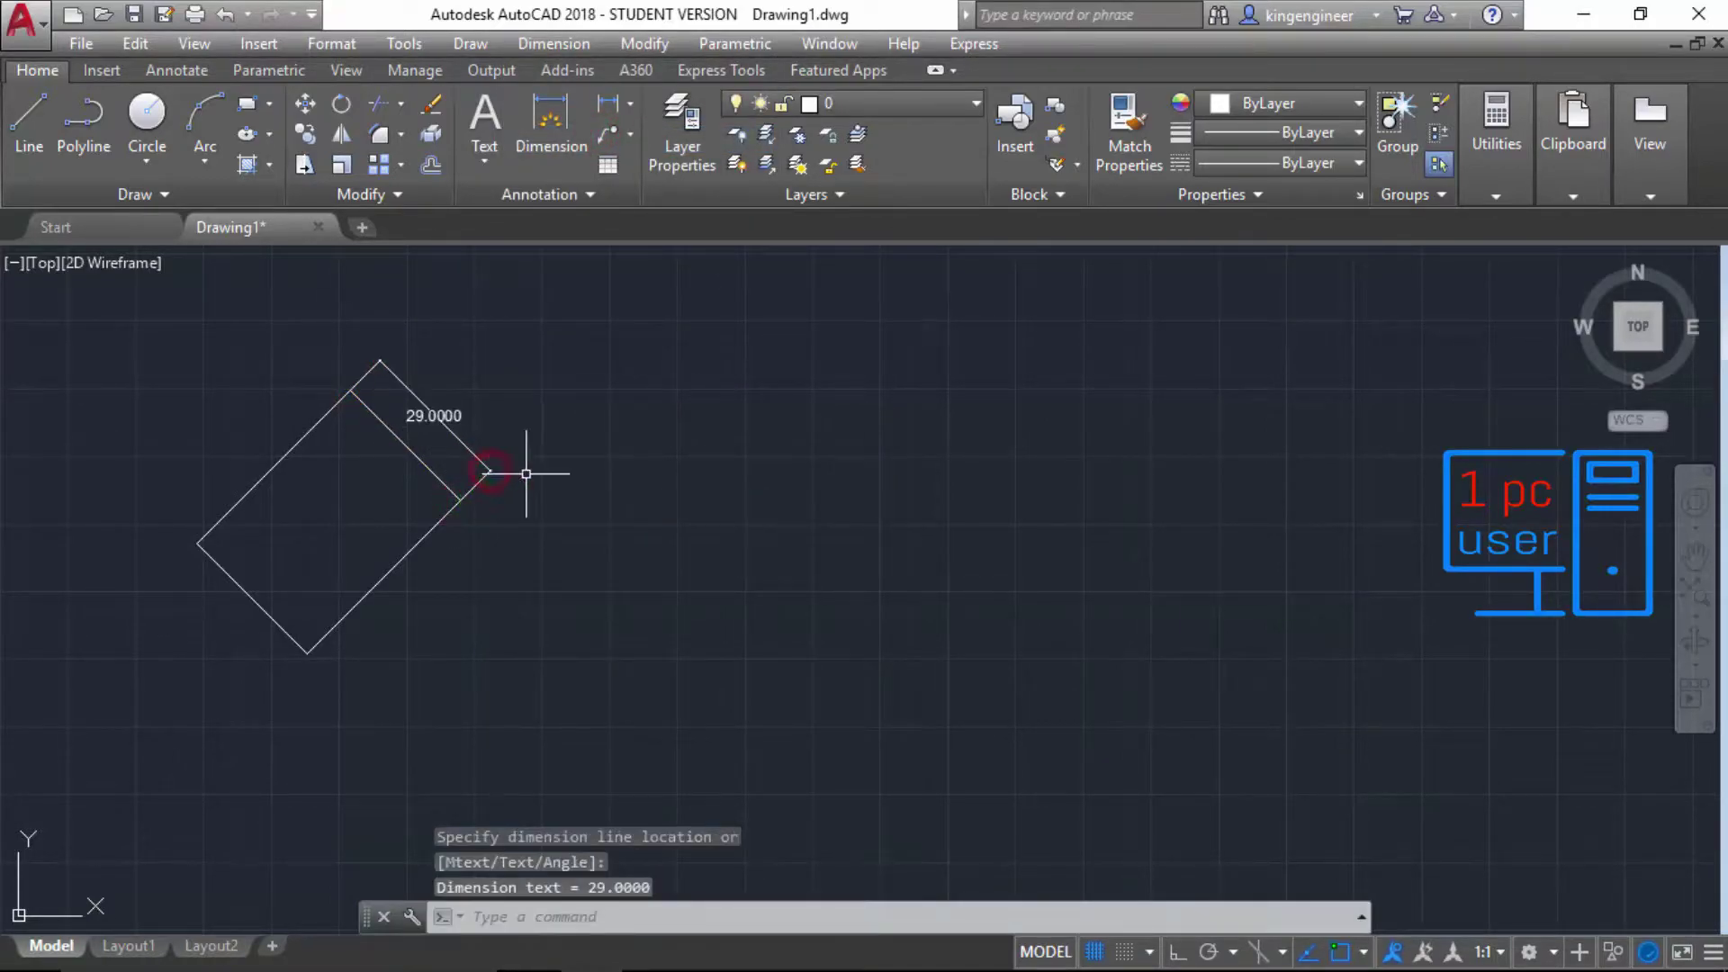
Step: Add an aligned dimension to the rotated rectangle's upper-left long edge, placed just outside it
key("Return")
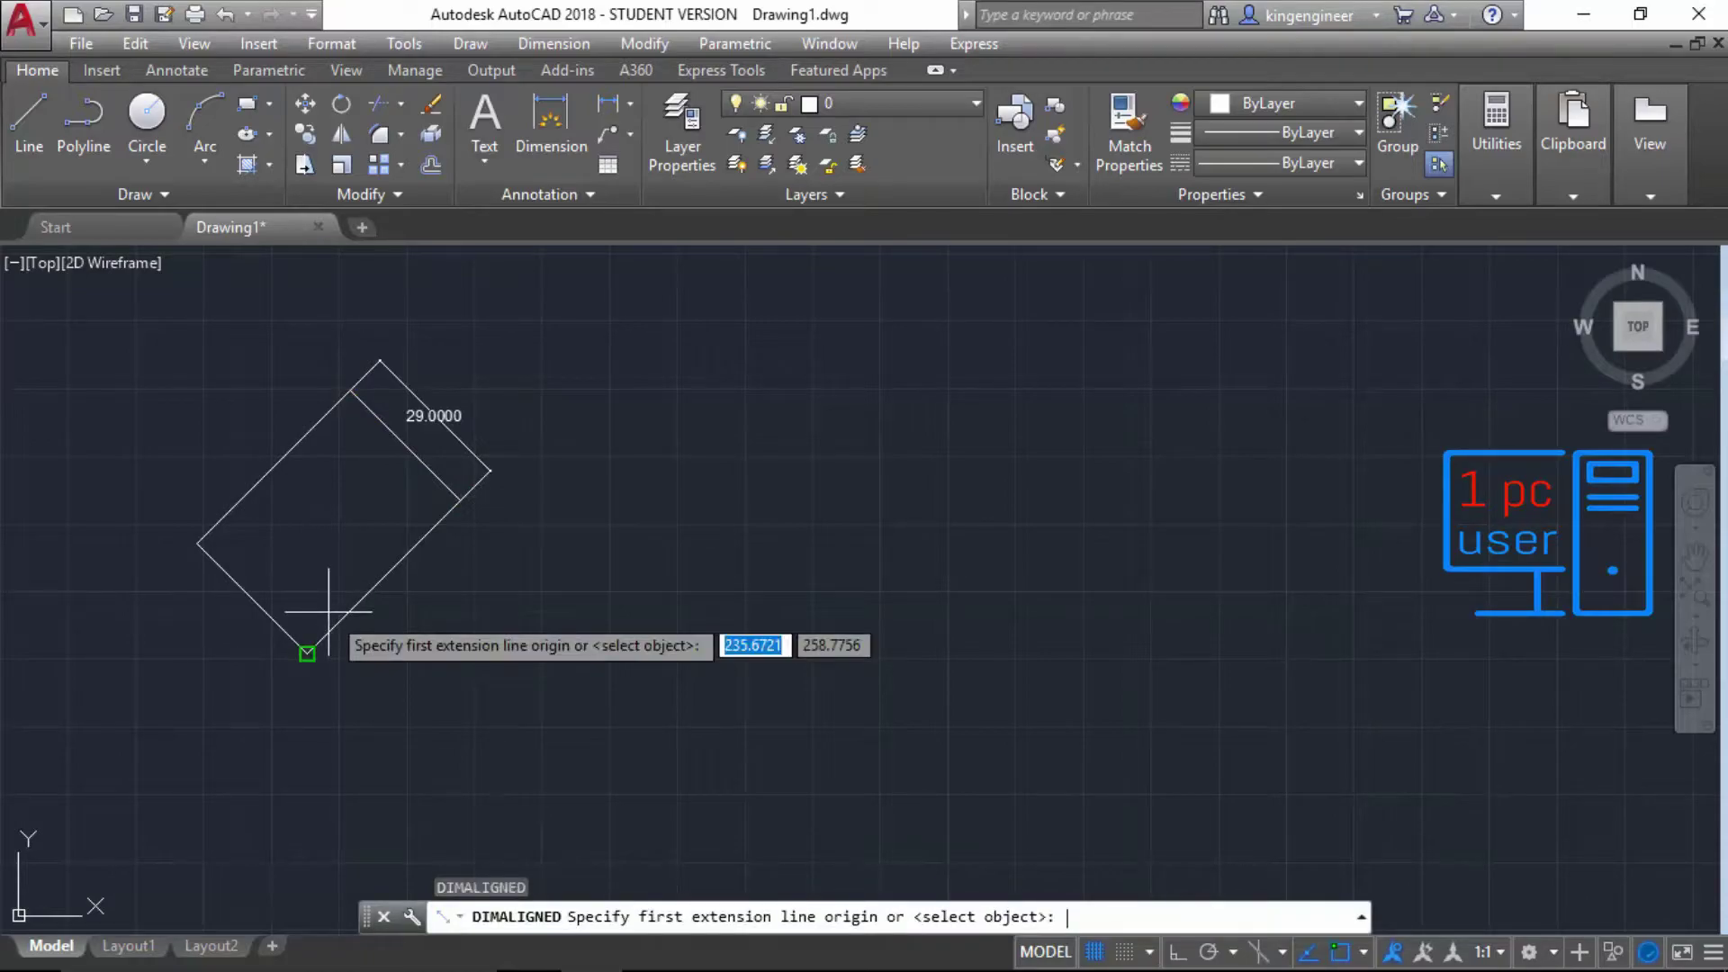
left_click(197, 542)
left_click(351, 387)
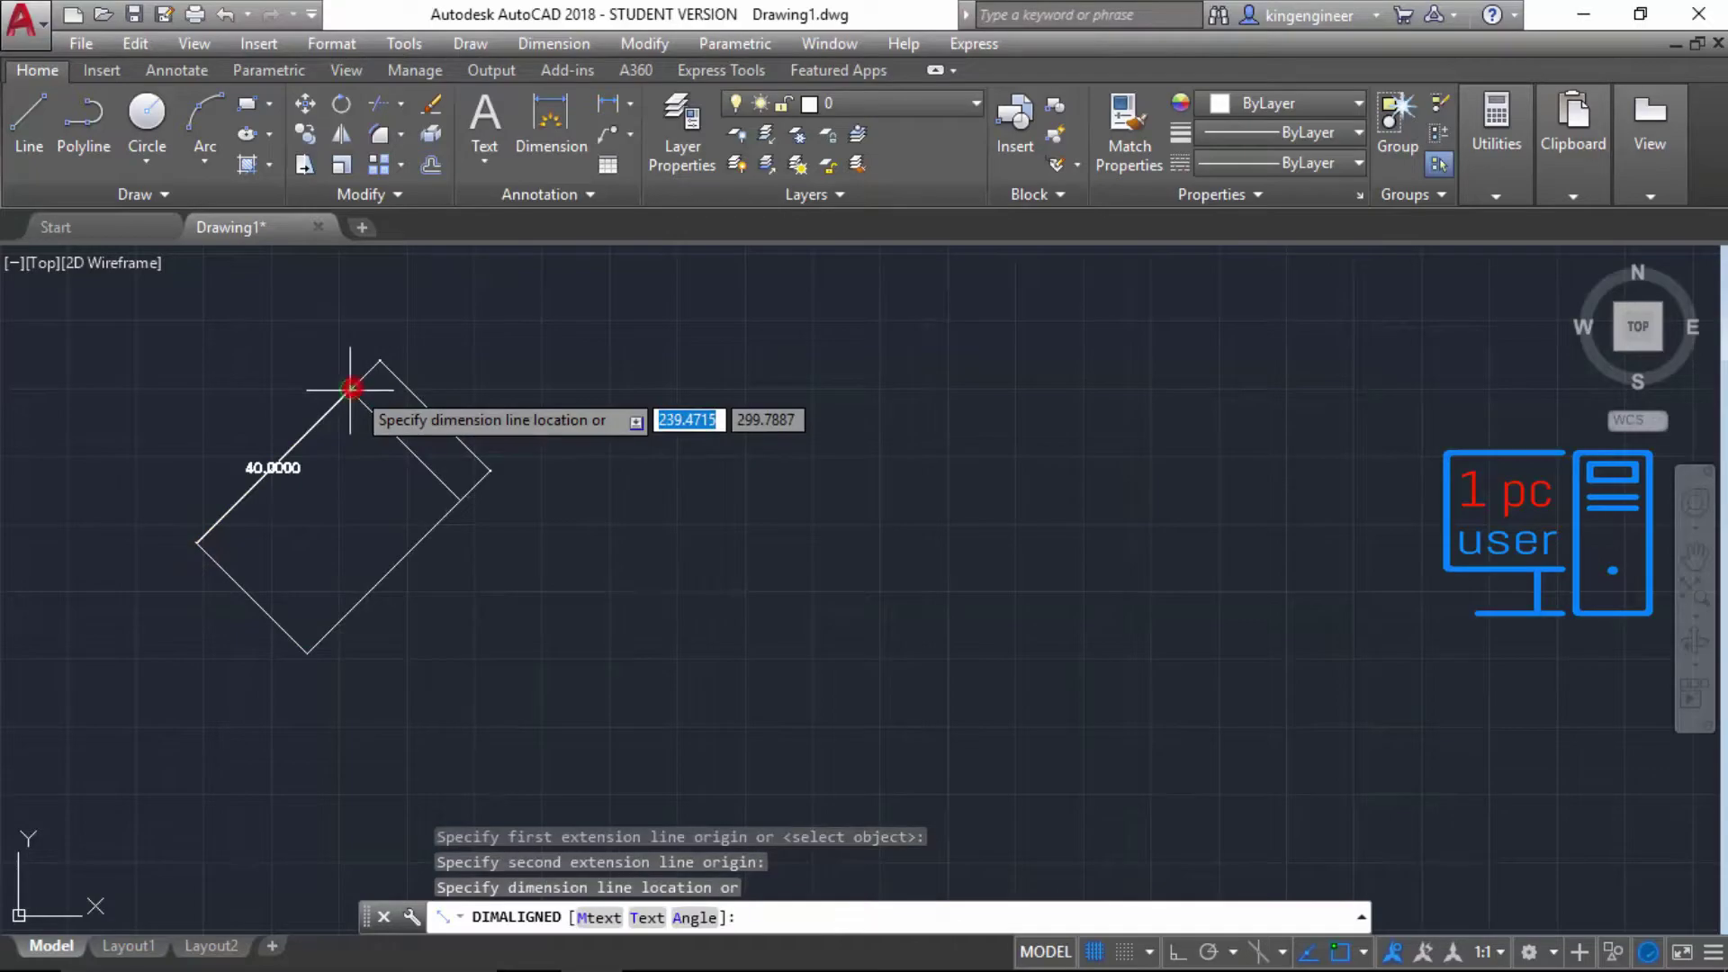
left_click(325, 360)
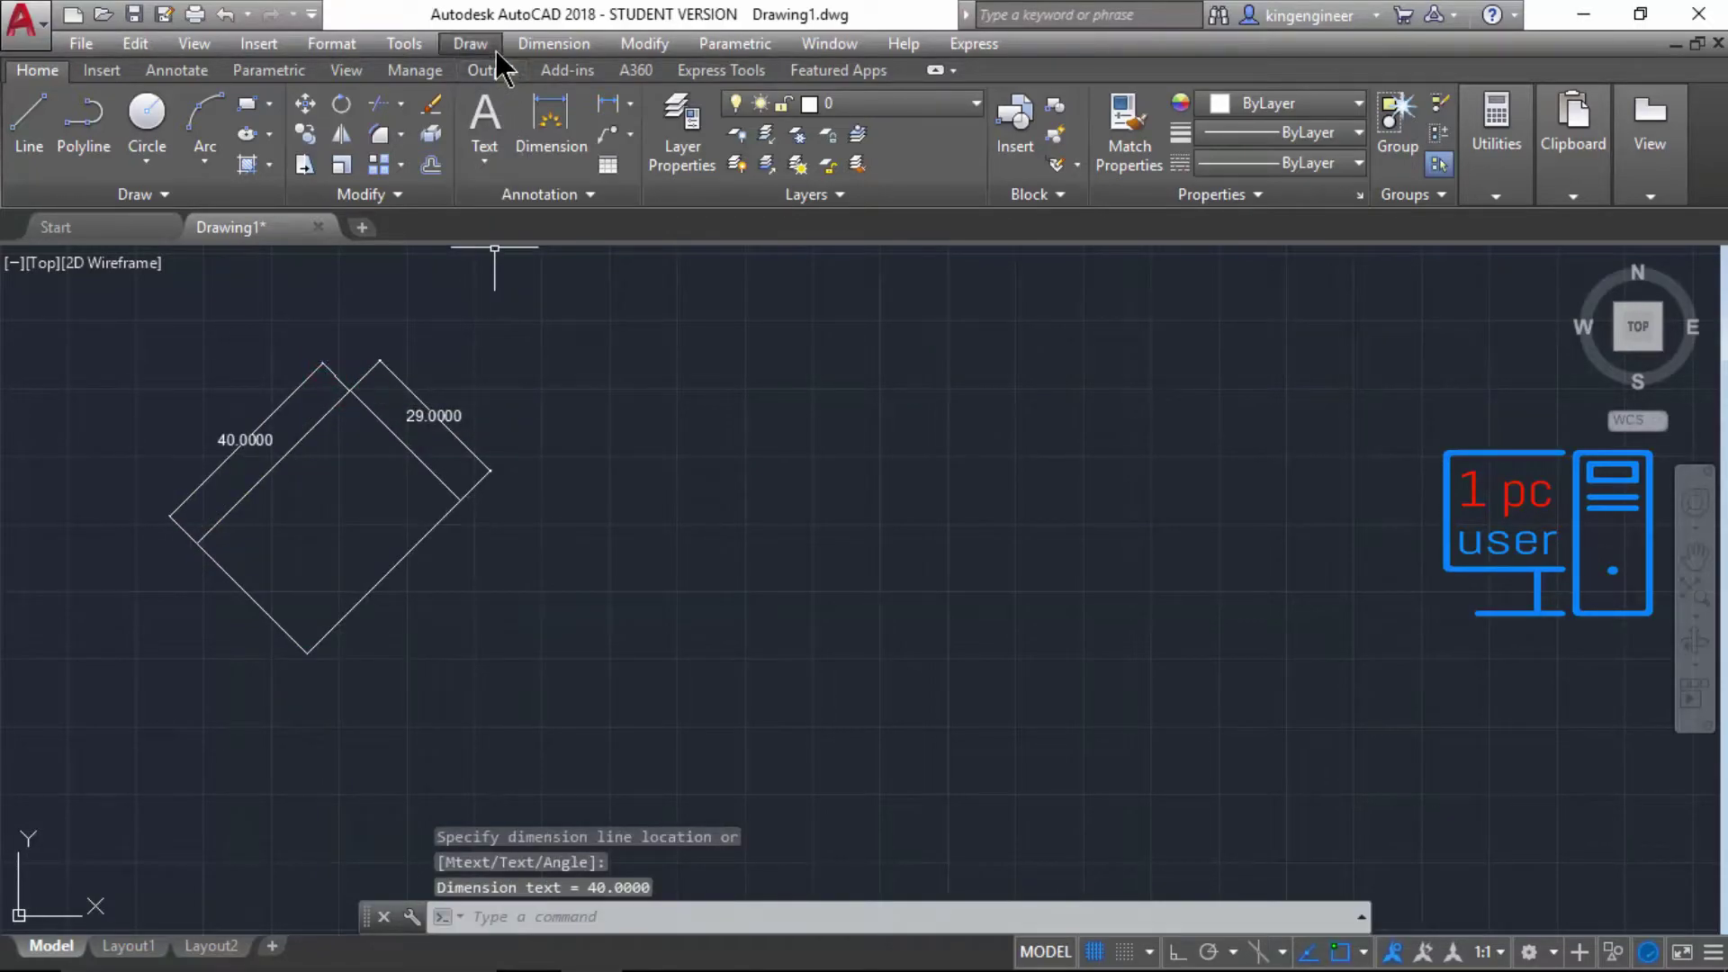
left_click(548, 43)
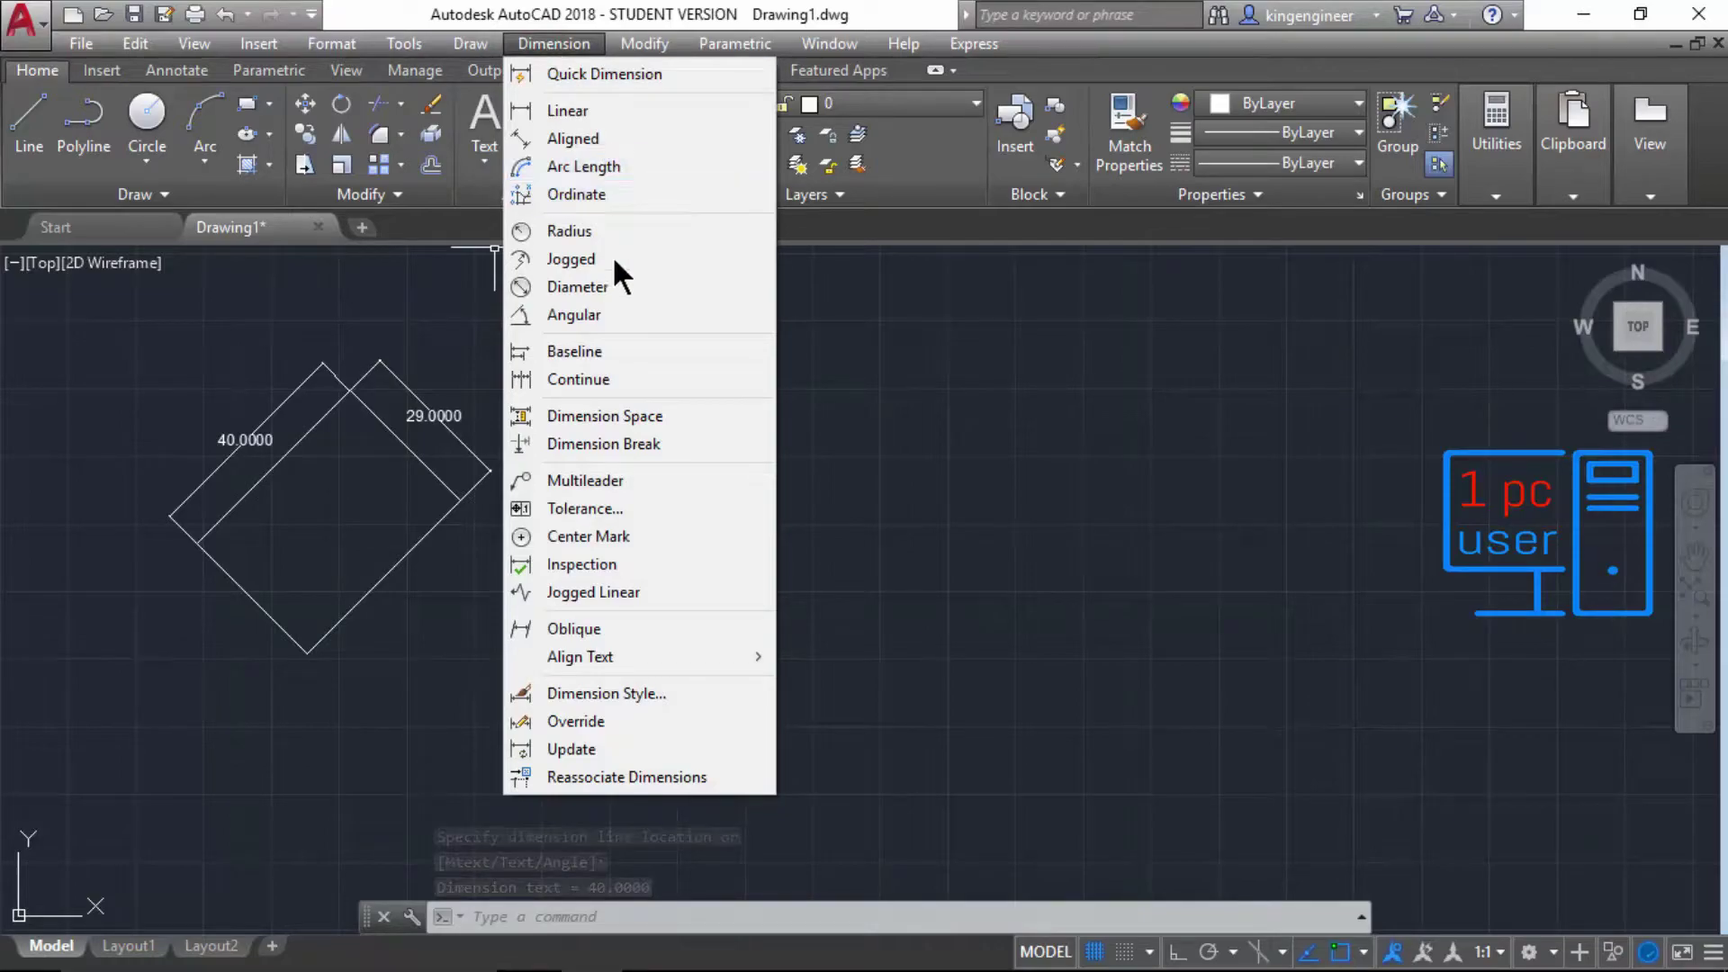
left_click(581, 314)
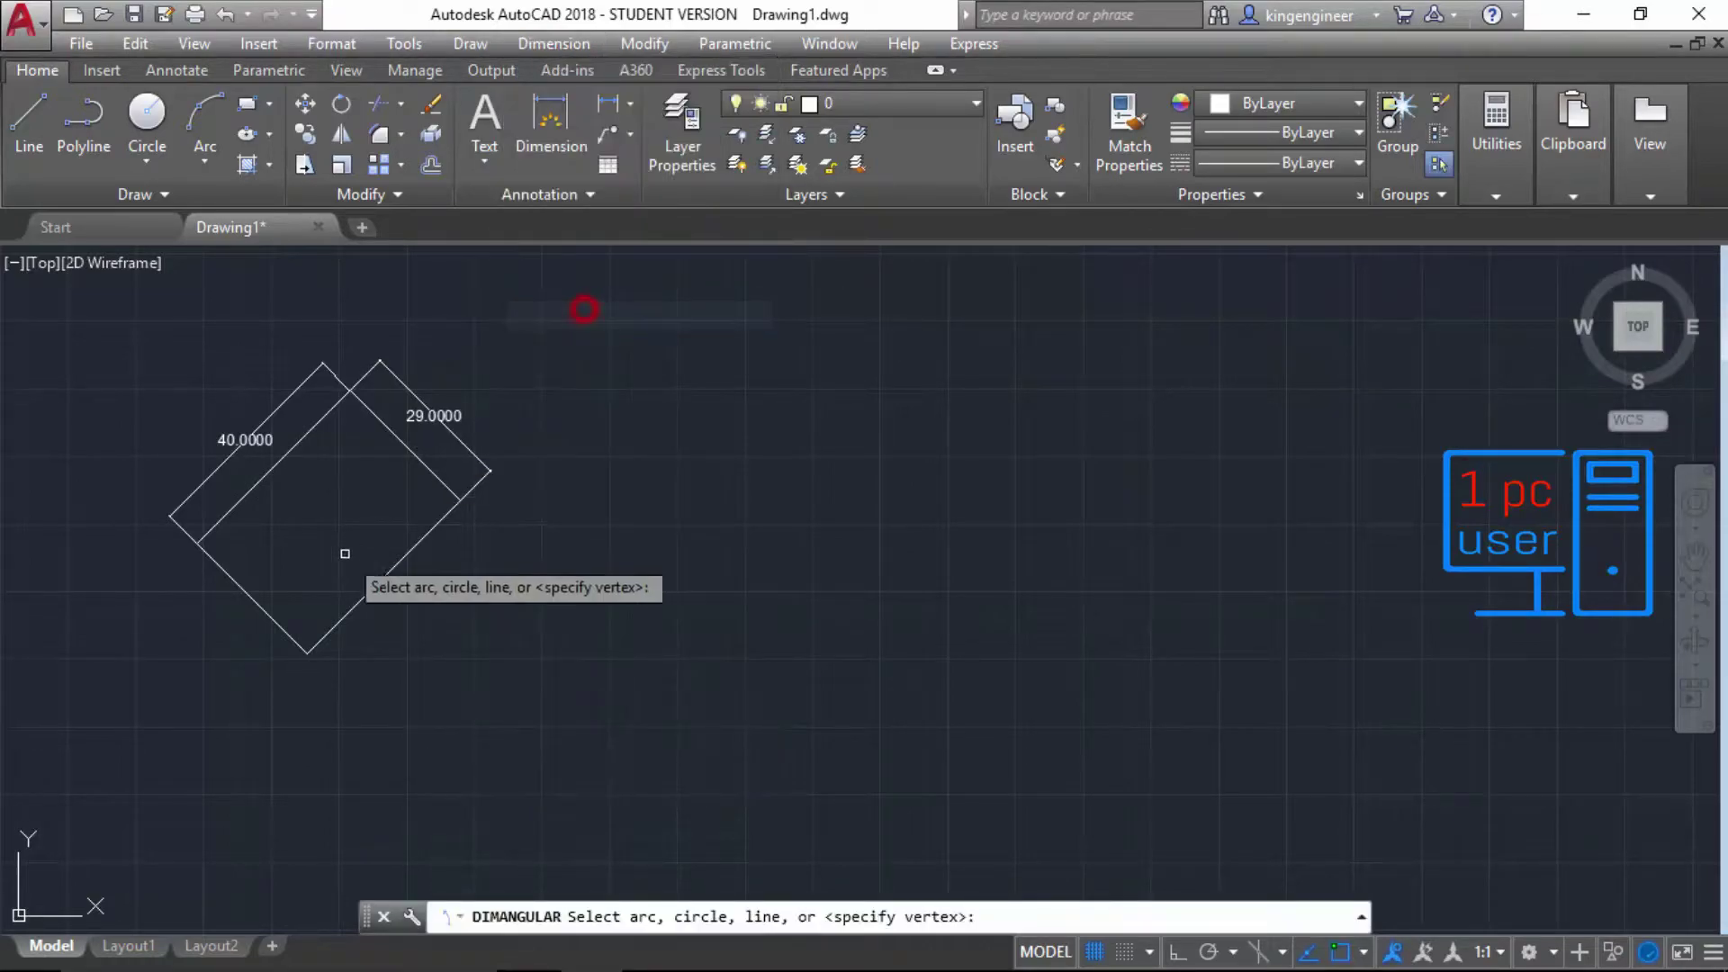
left_click(333, 623)
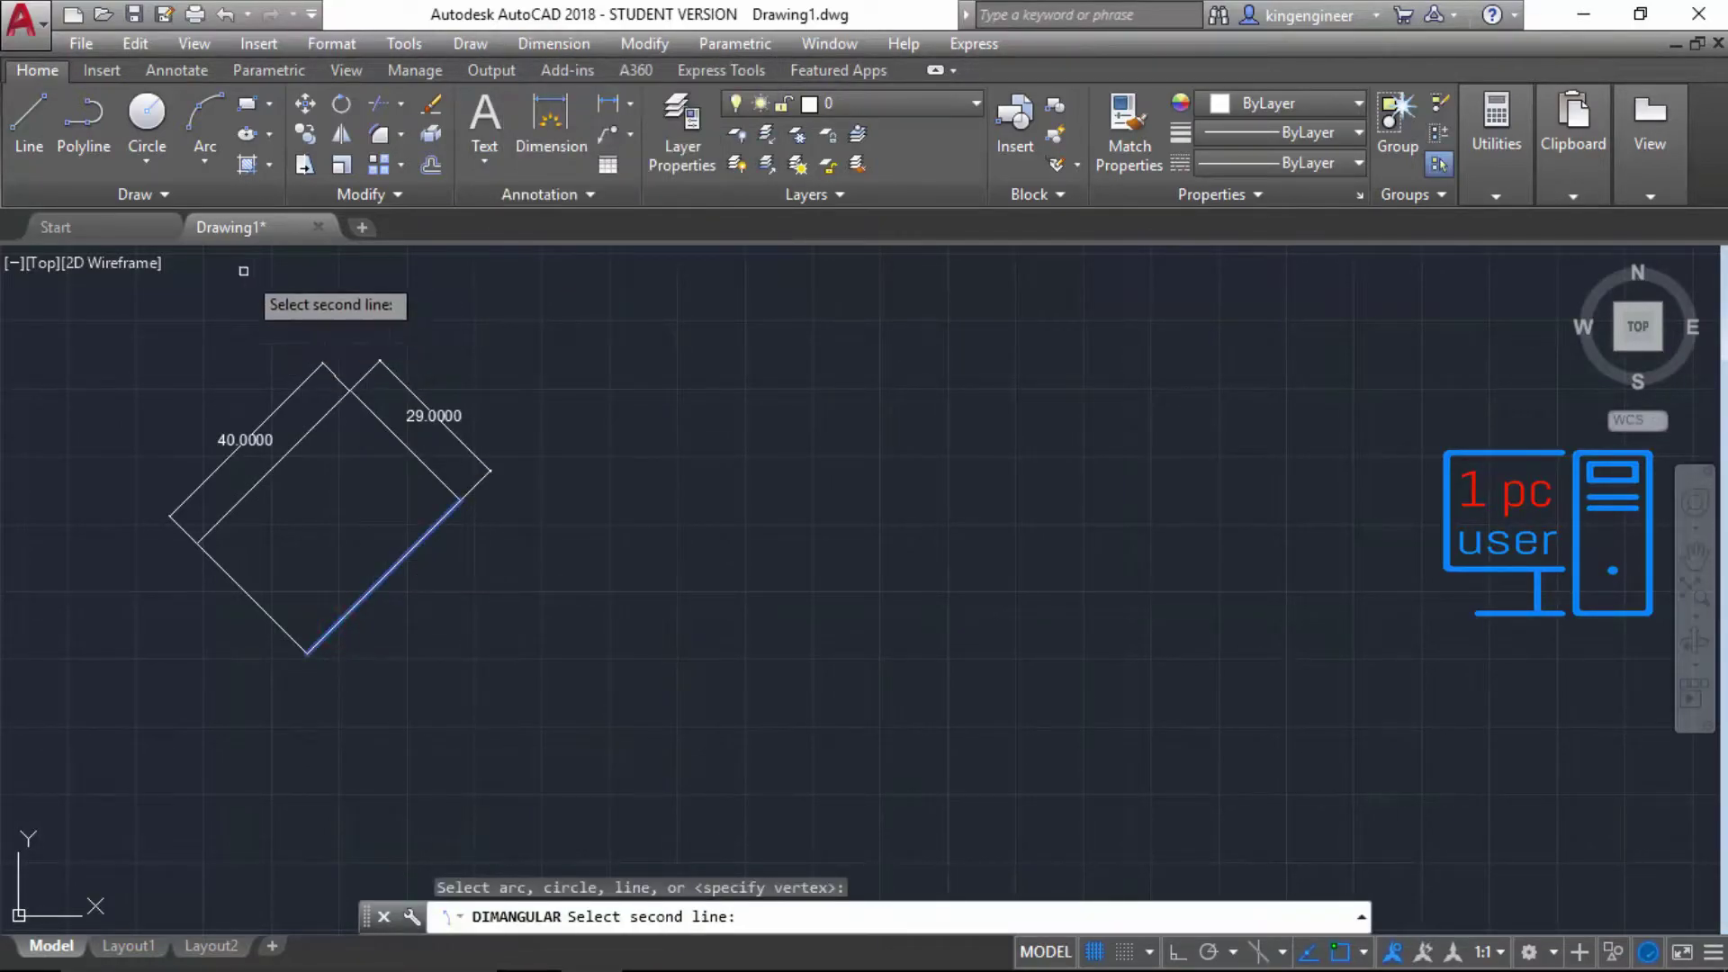
key("Escape")
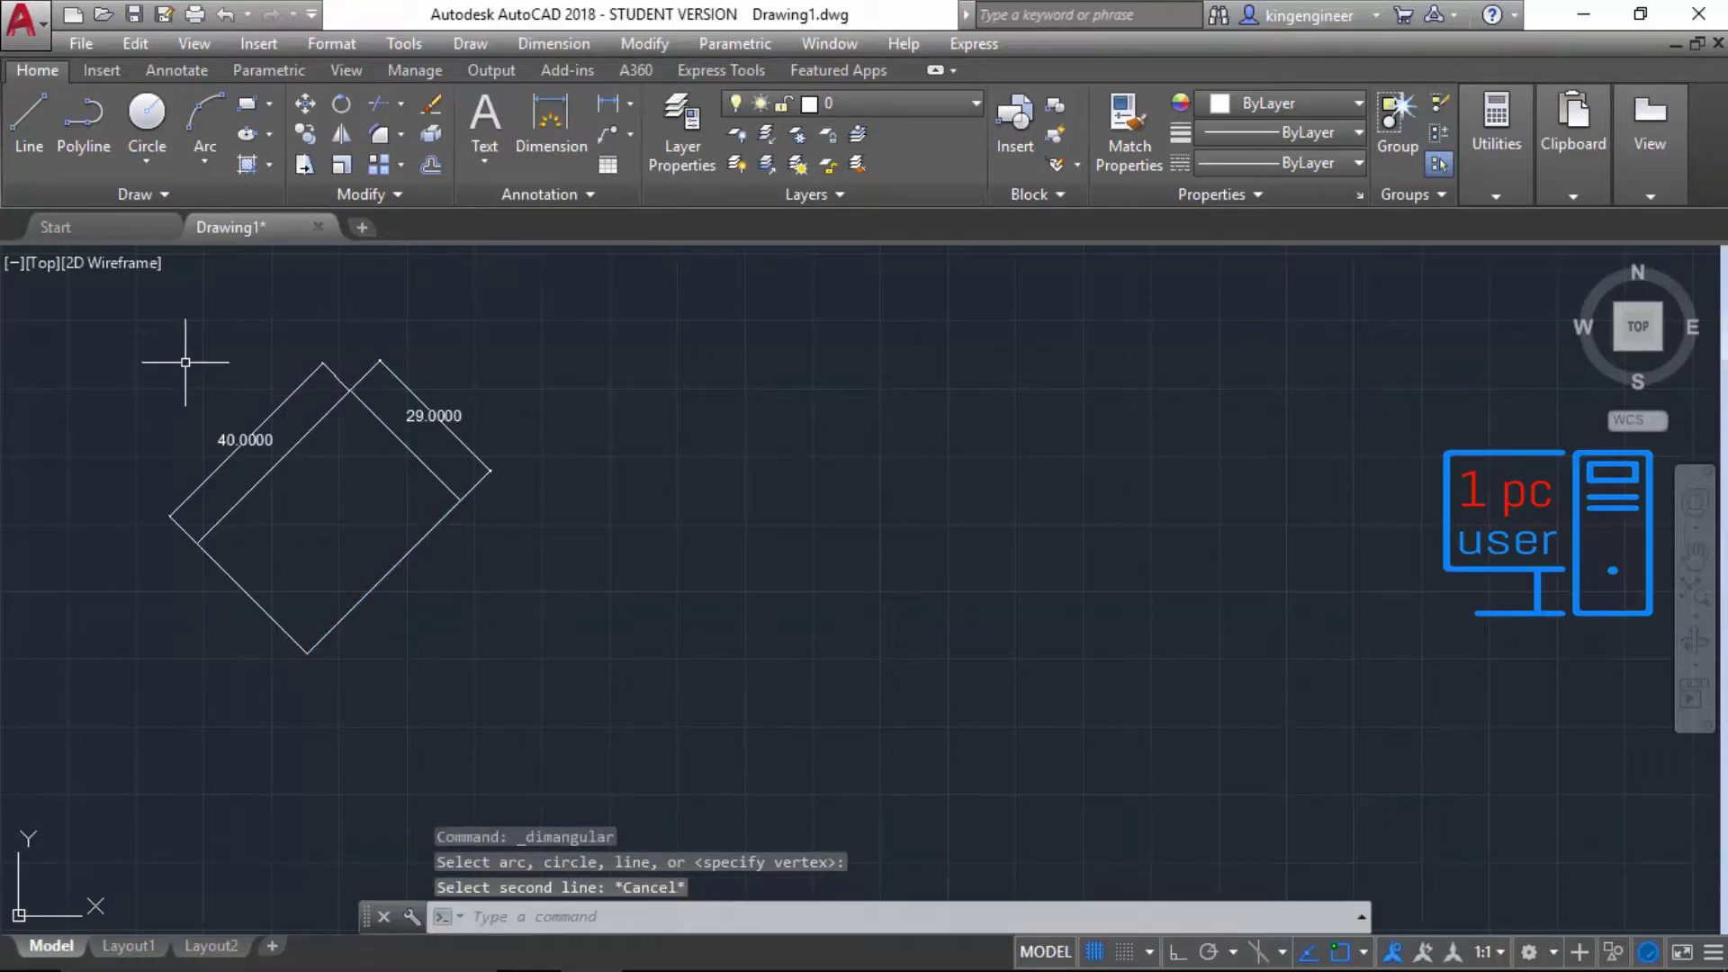
Step: Draw a horizontal line about 36 units long to the right from the rectangle's lowest corner, with Ortho on
left_click(33, 126)
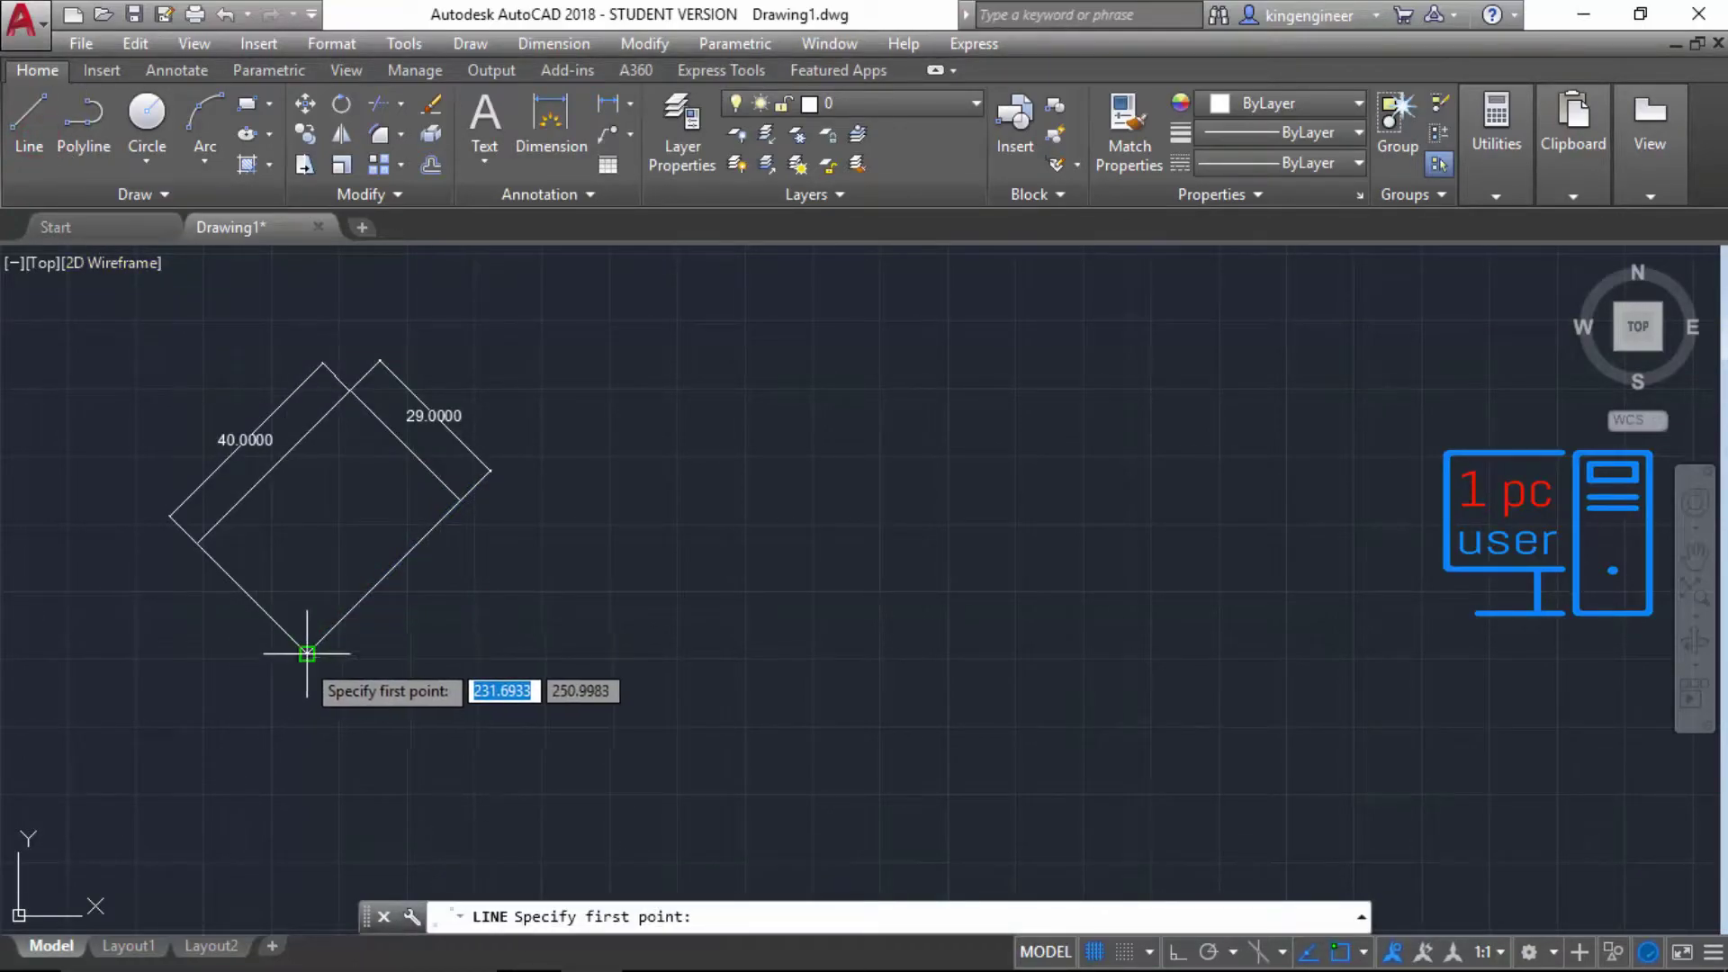
left_click(307, 654)
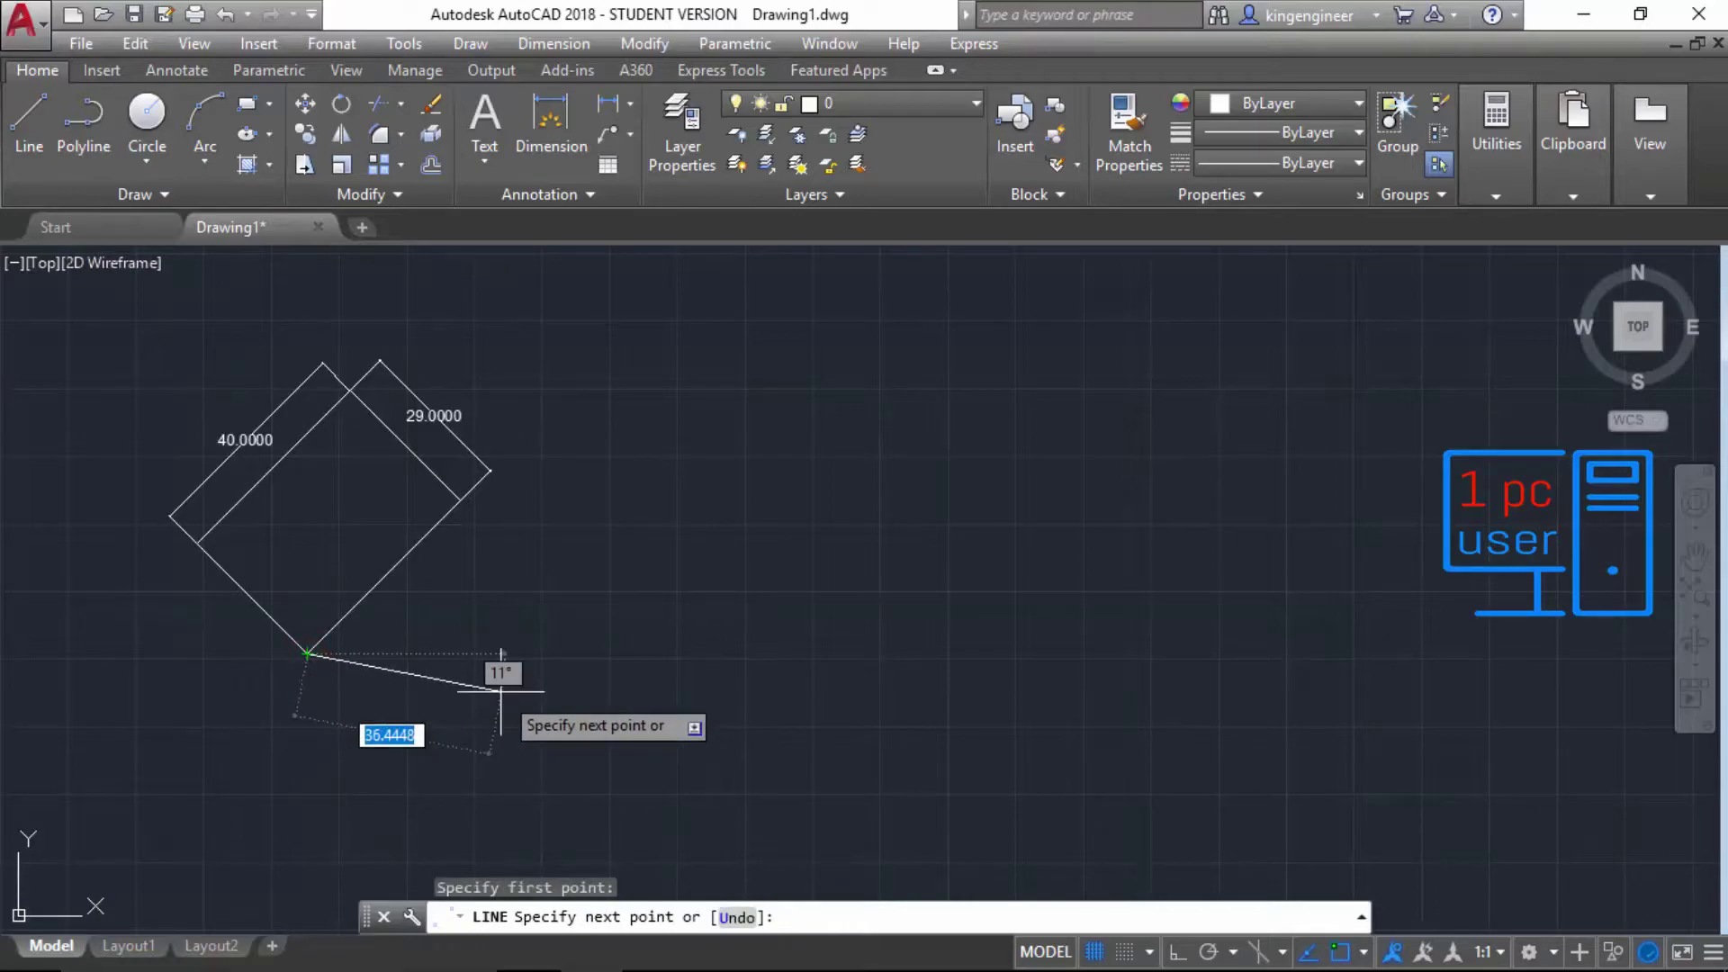
key("F8")
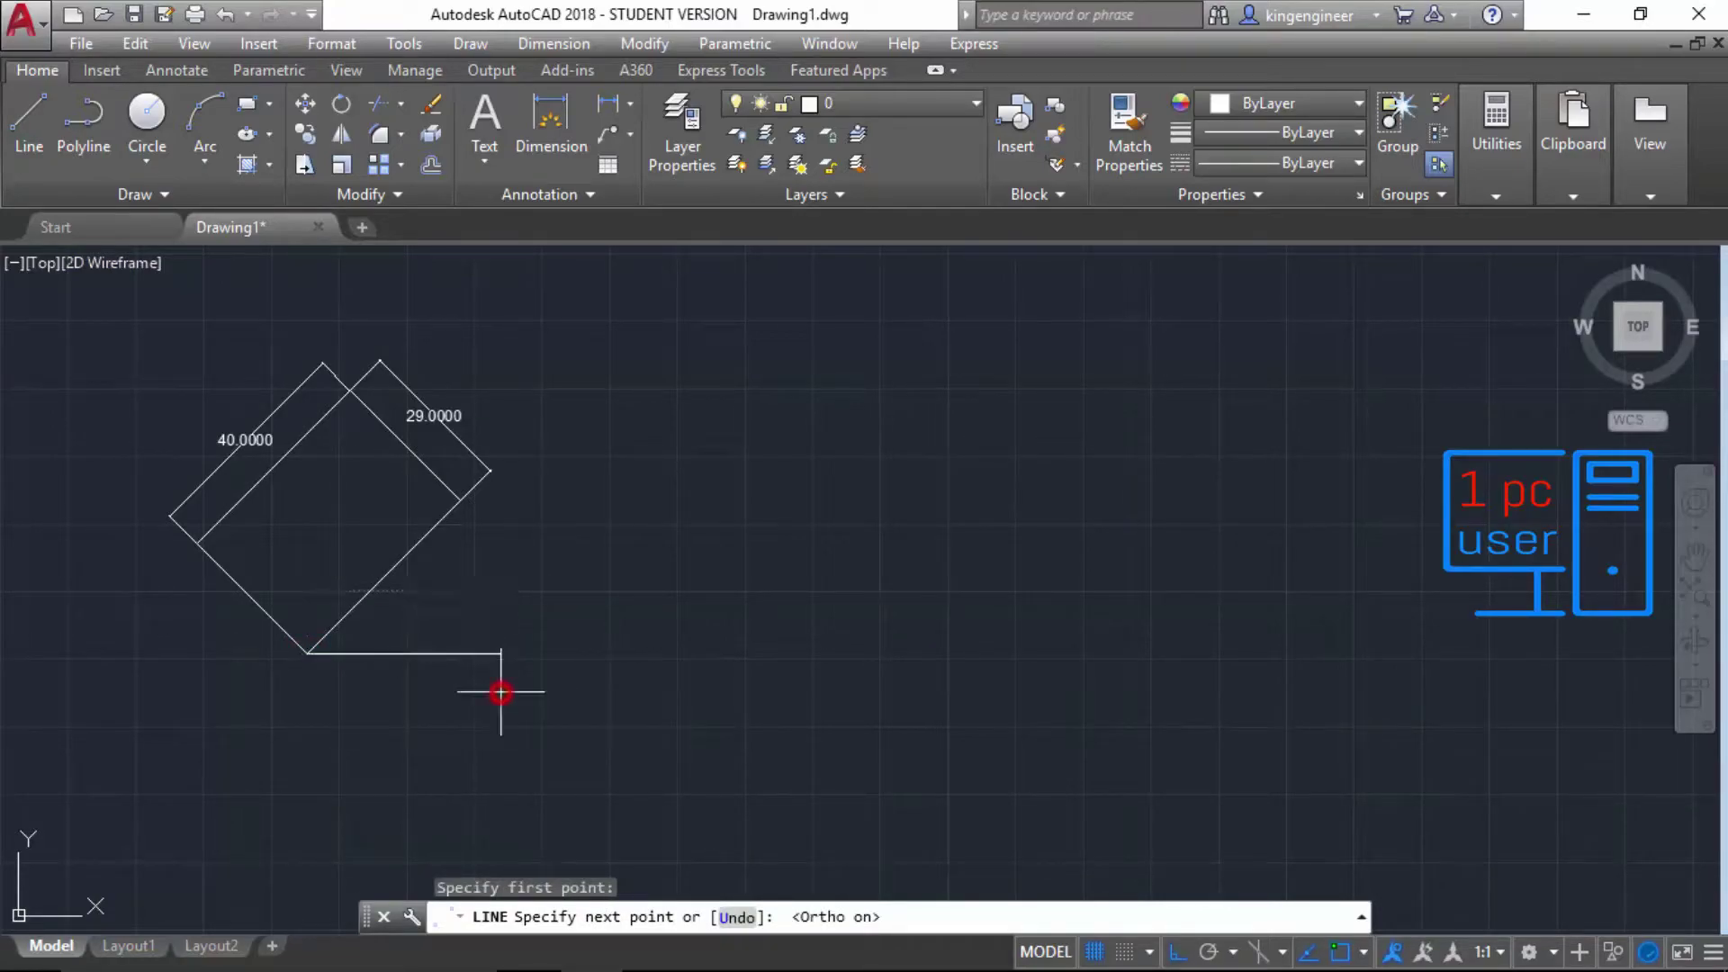
left_click(501, 691)
key("Escape")
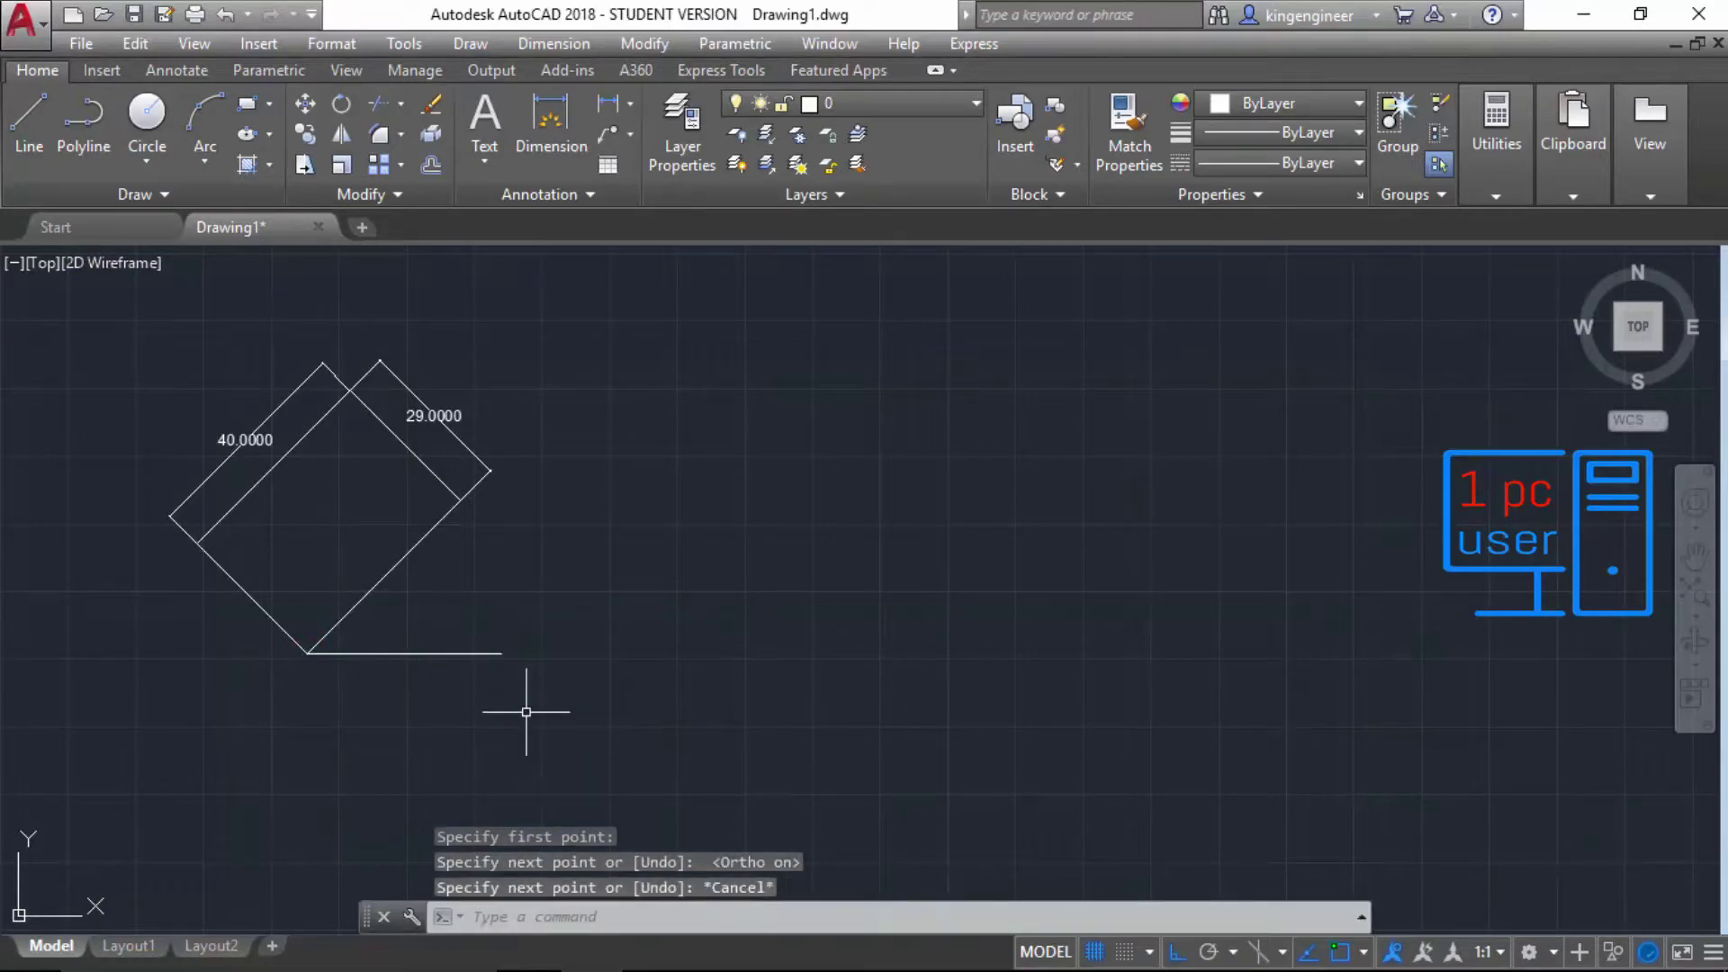
Step: Add an angular dimension between the horizontal line and the rotated rectangle's lower-right edge, placed inside the angle
left_click(548, 43)
mouse_move(644, 43)
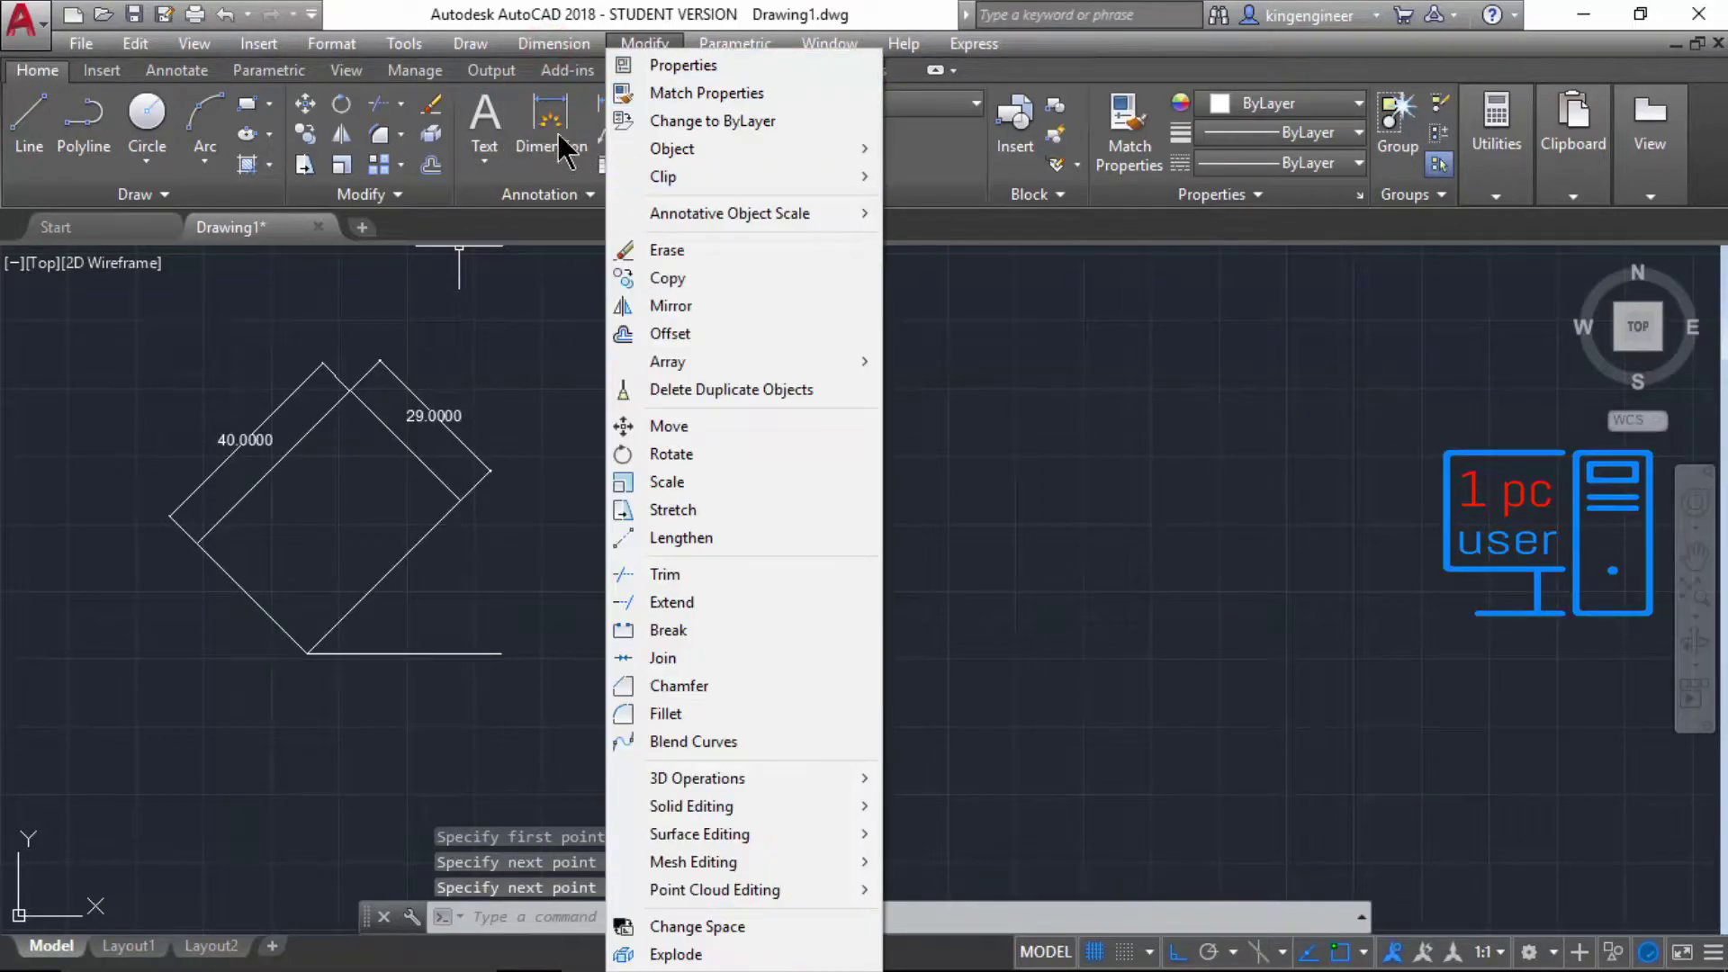
mouse_move(526, 36)
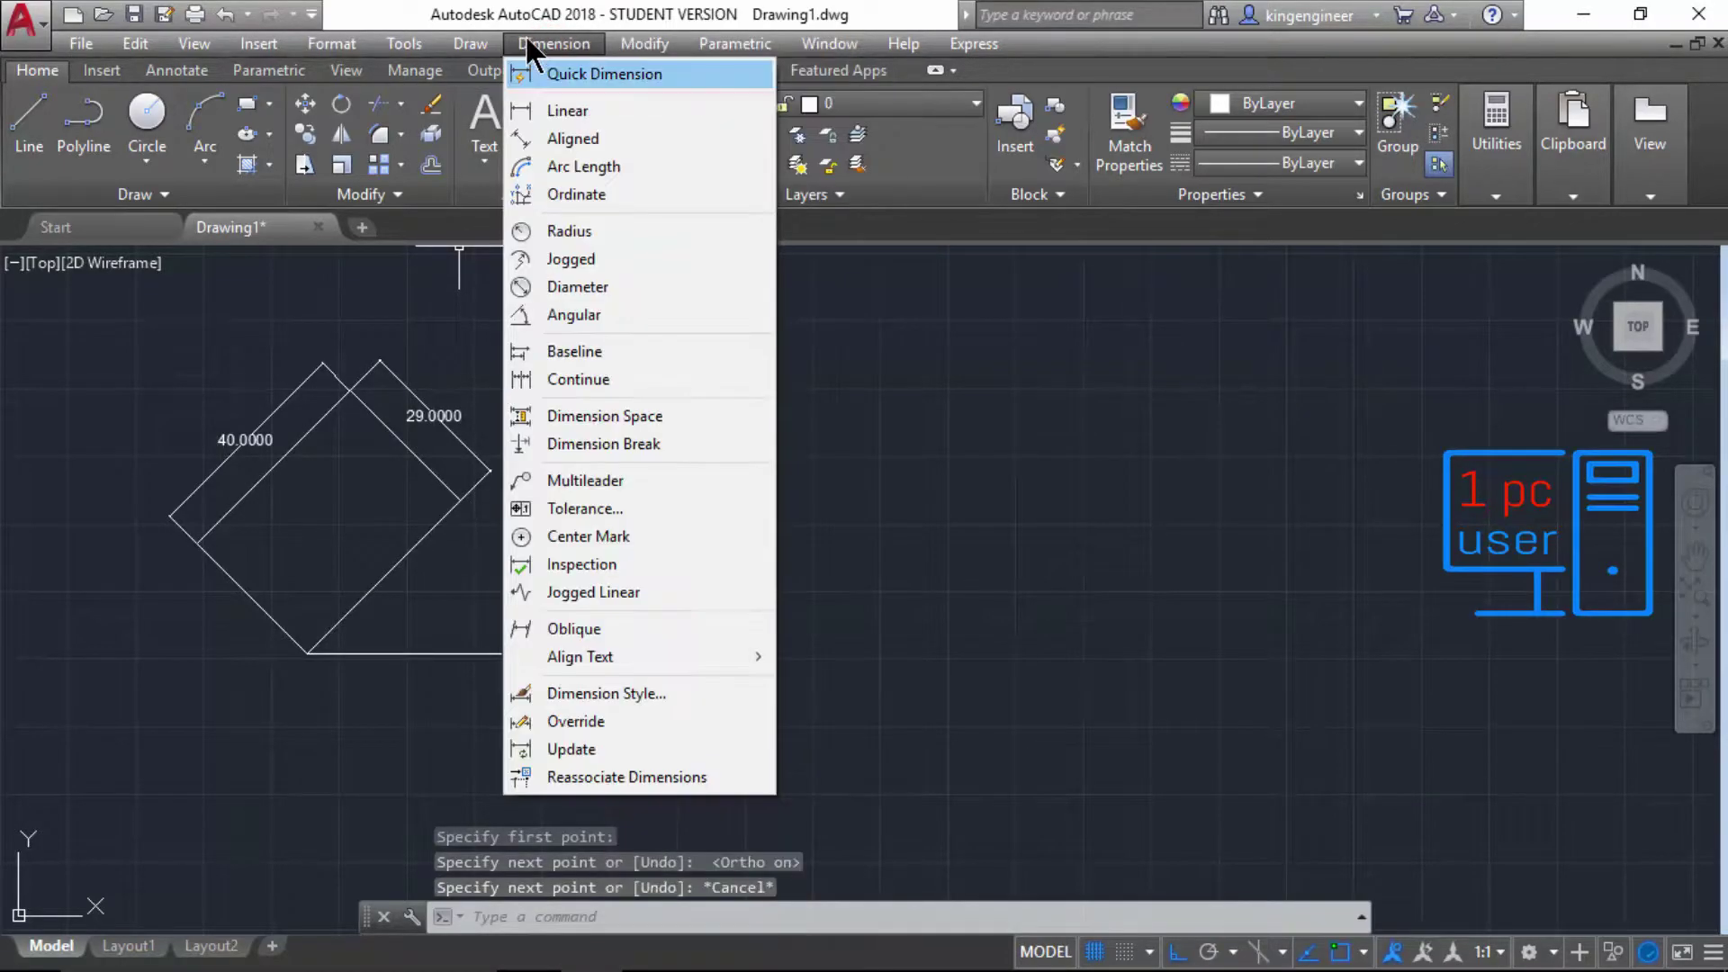
left_click(624, 317)
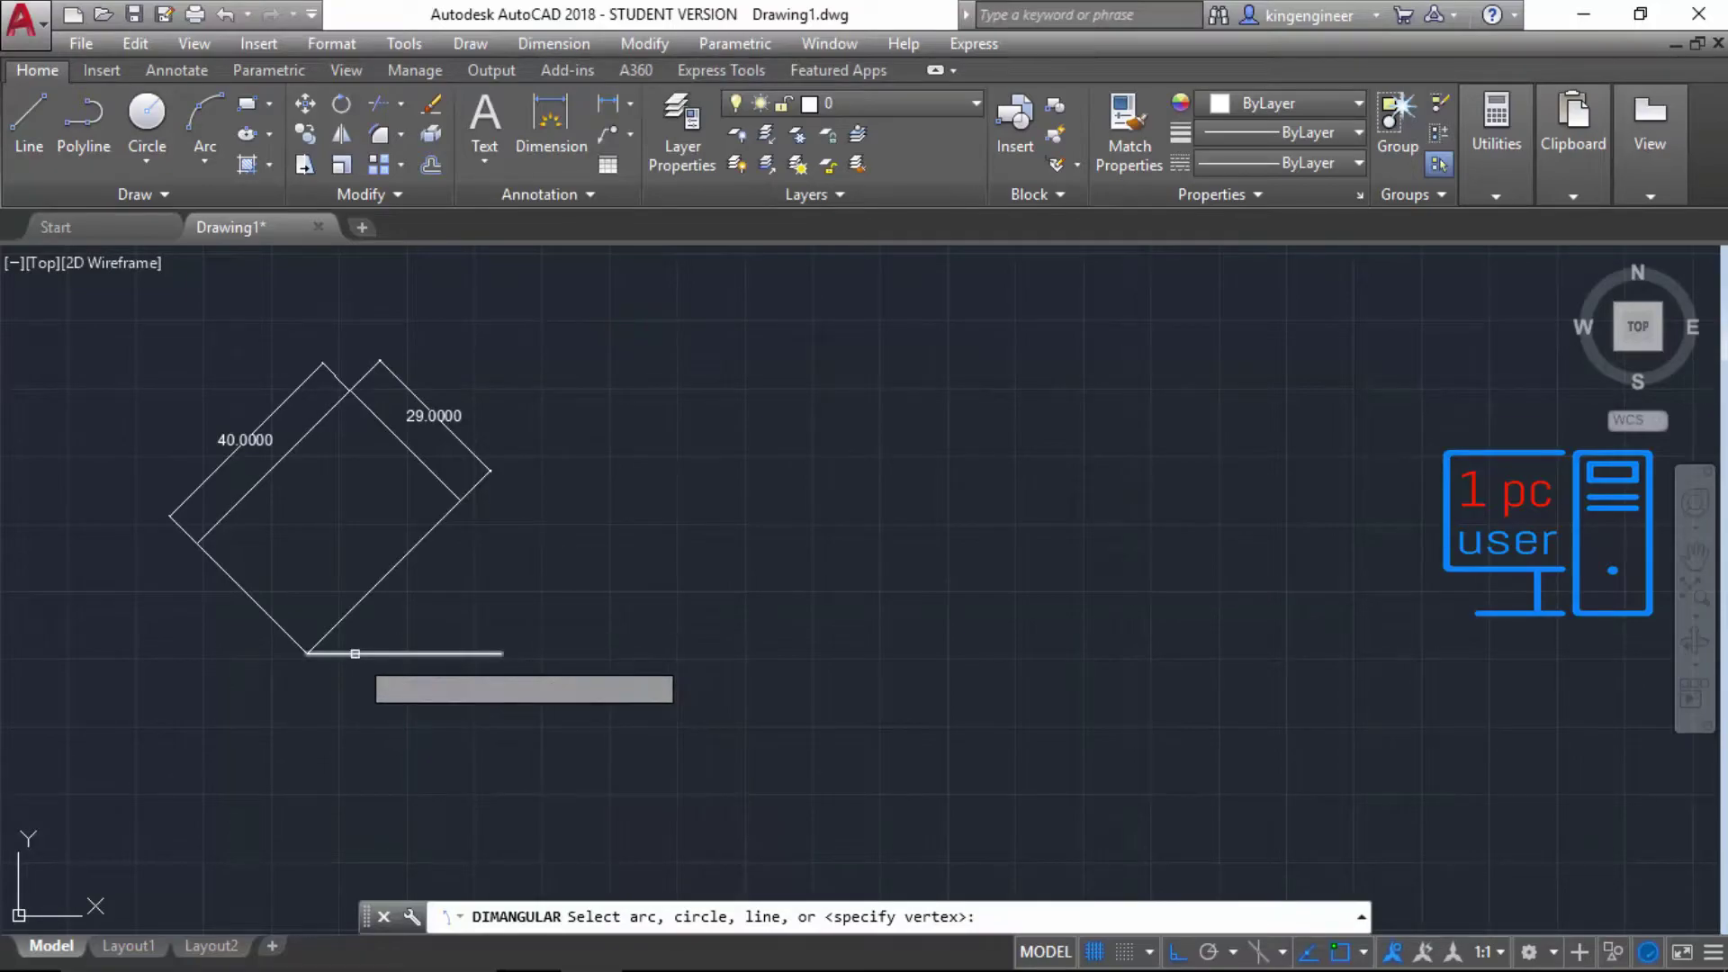
left_click(355, 654)
left_click(345, 617)
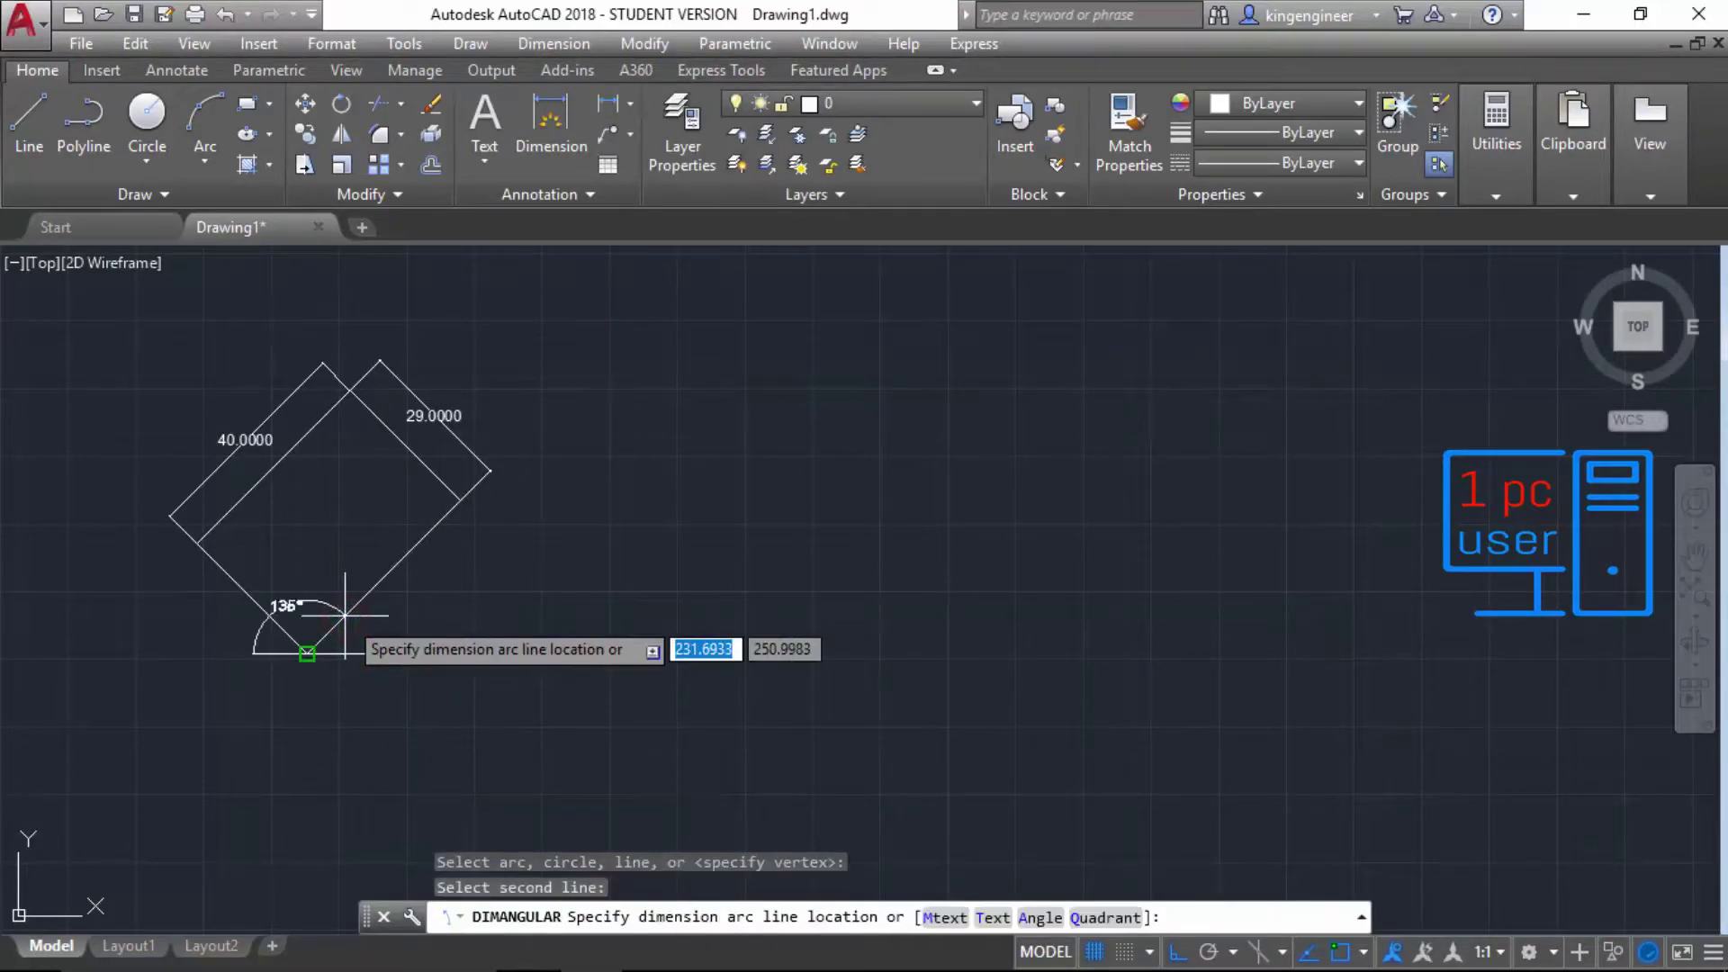
left_click(374, 628)
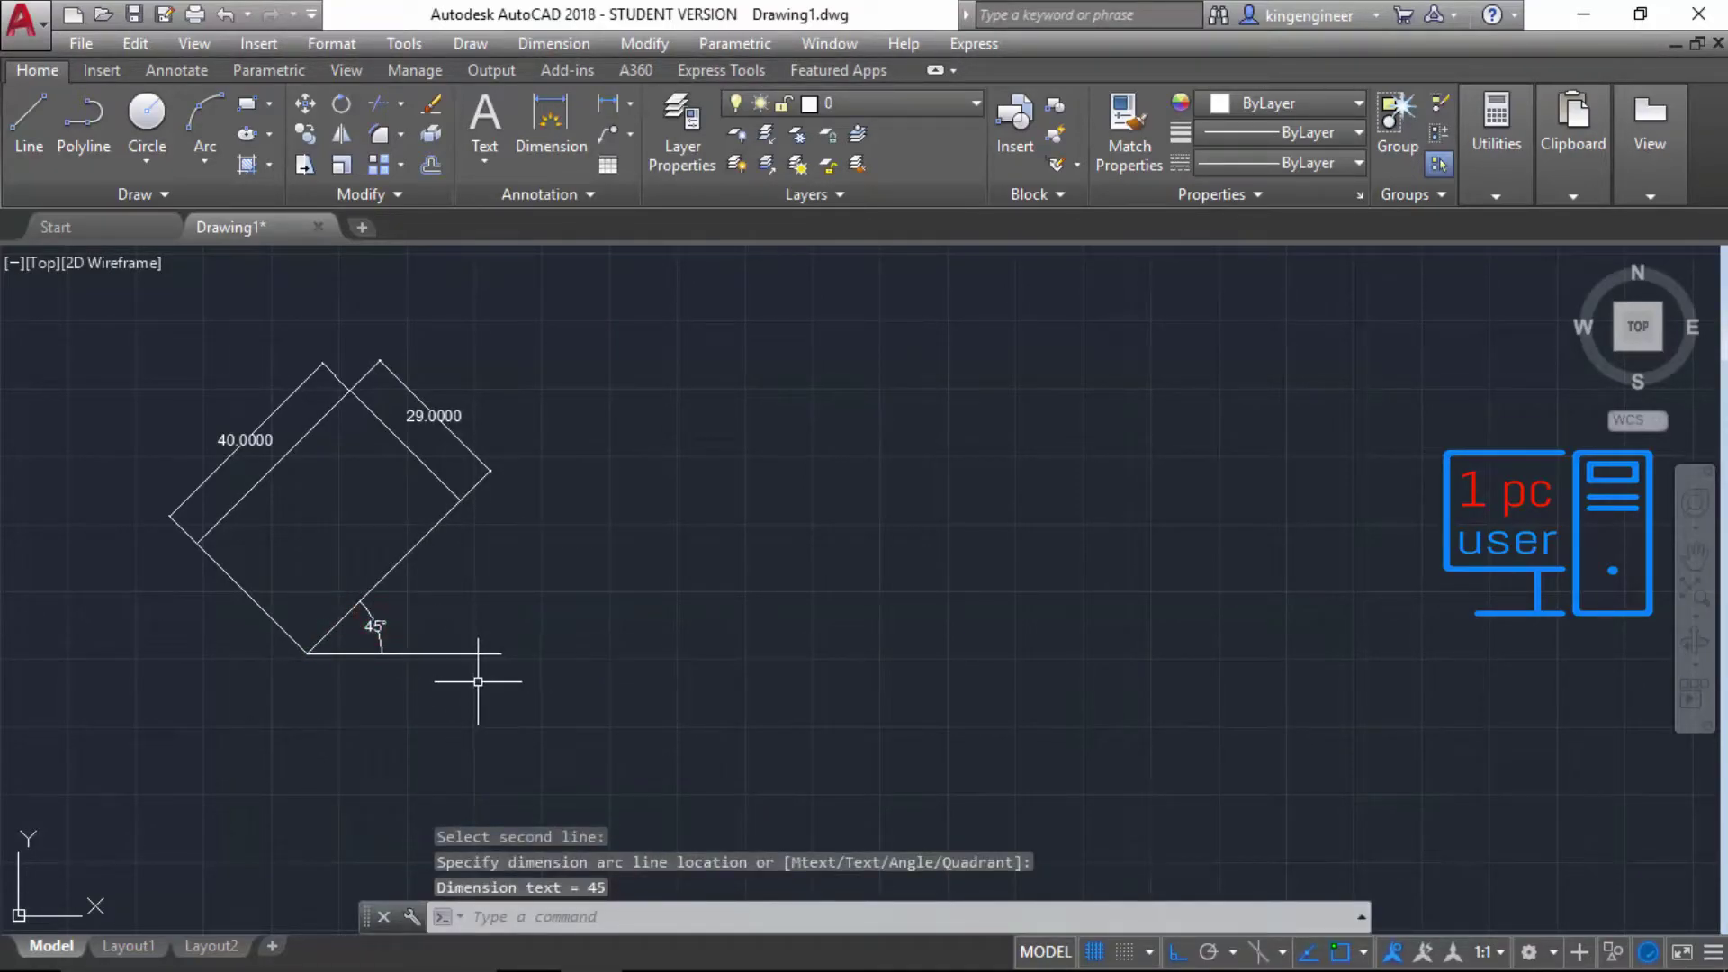
Step: Erase the rotated rectangle together with its dimensions and the horizontal line
scroll(293, 714, "up", 2)
scroll(293, 714, "down", 2)
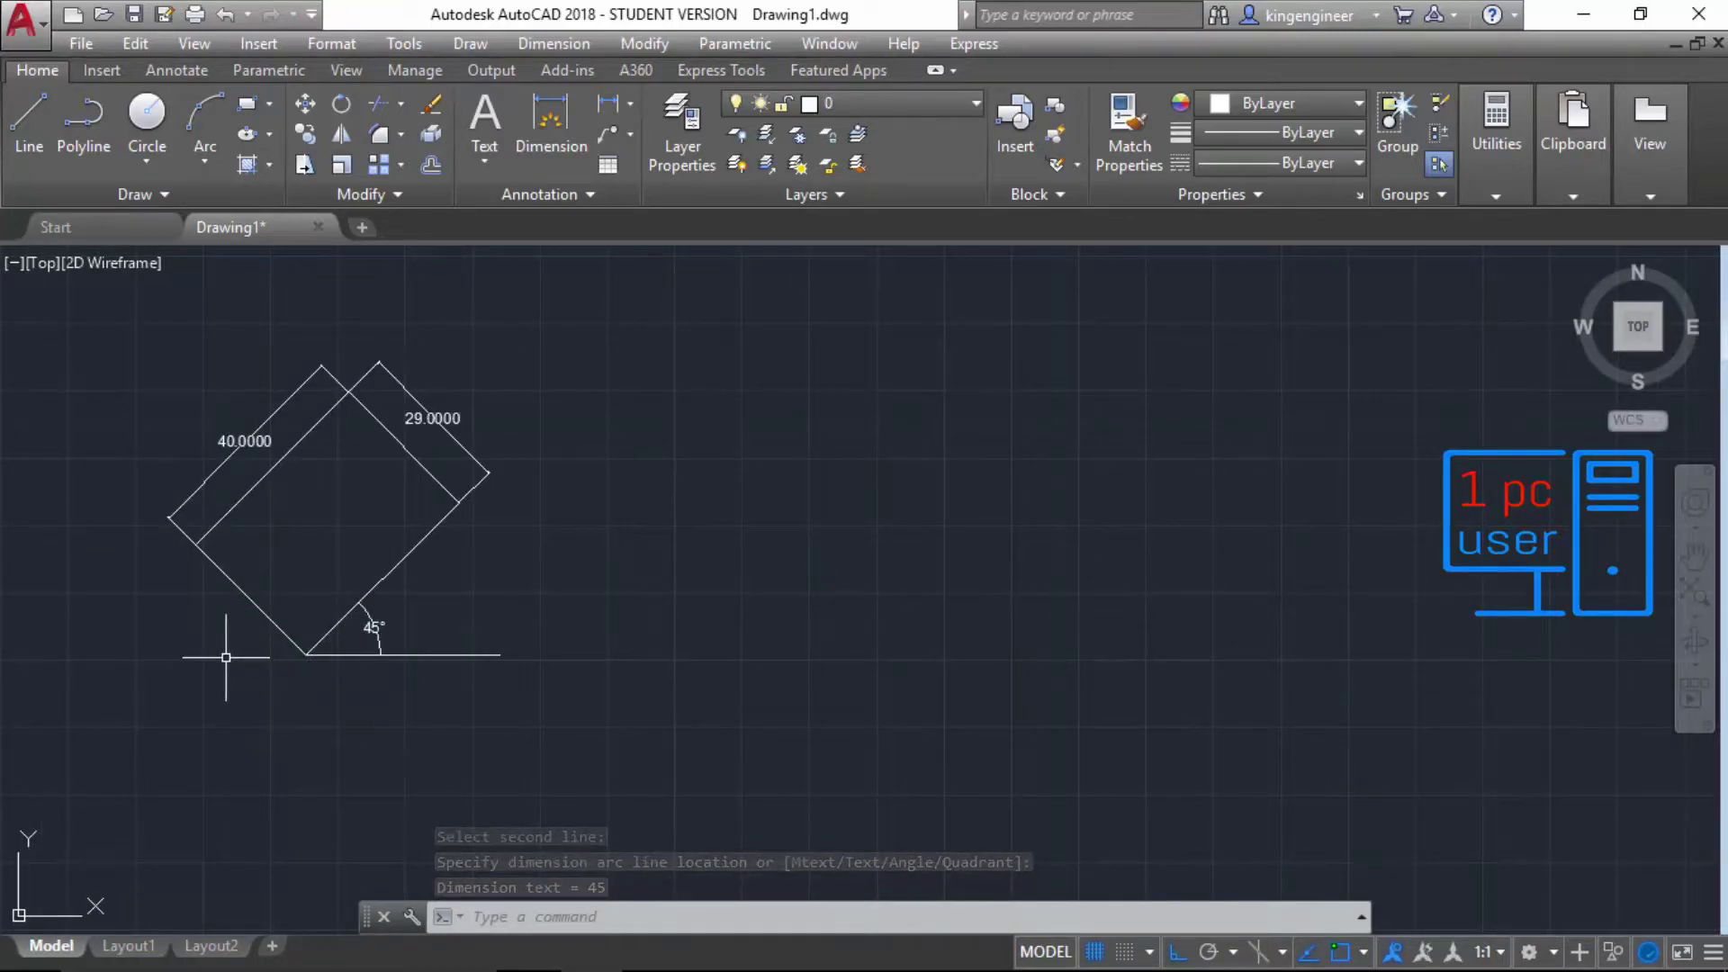
scroll(226, 657, "up", 2)
middle_click_drag(224, 656, 175, 766)
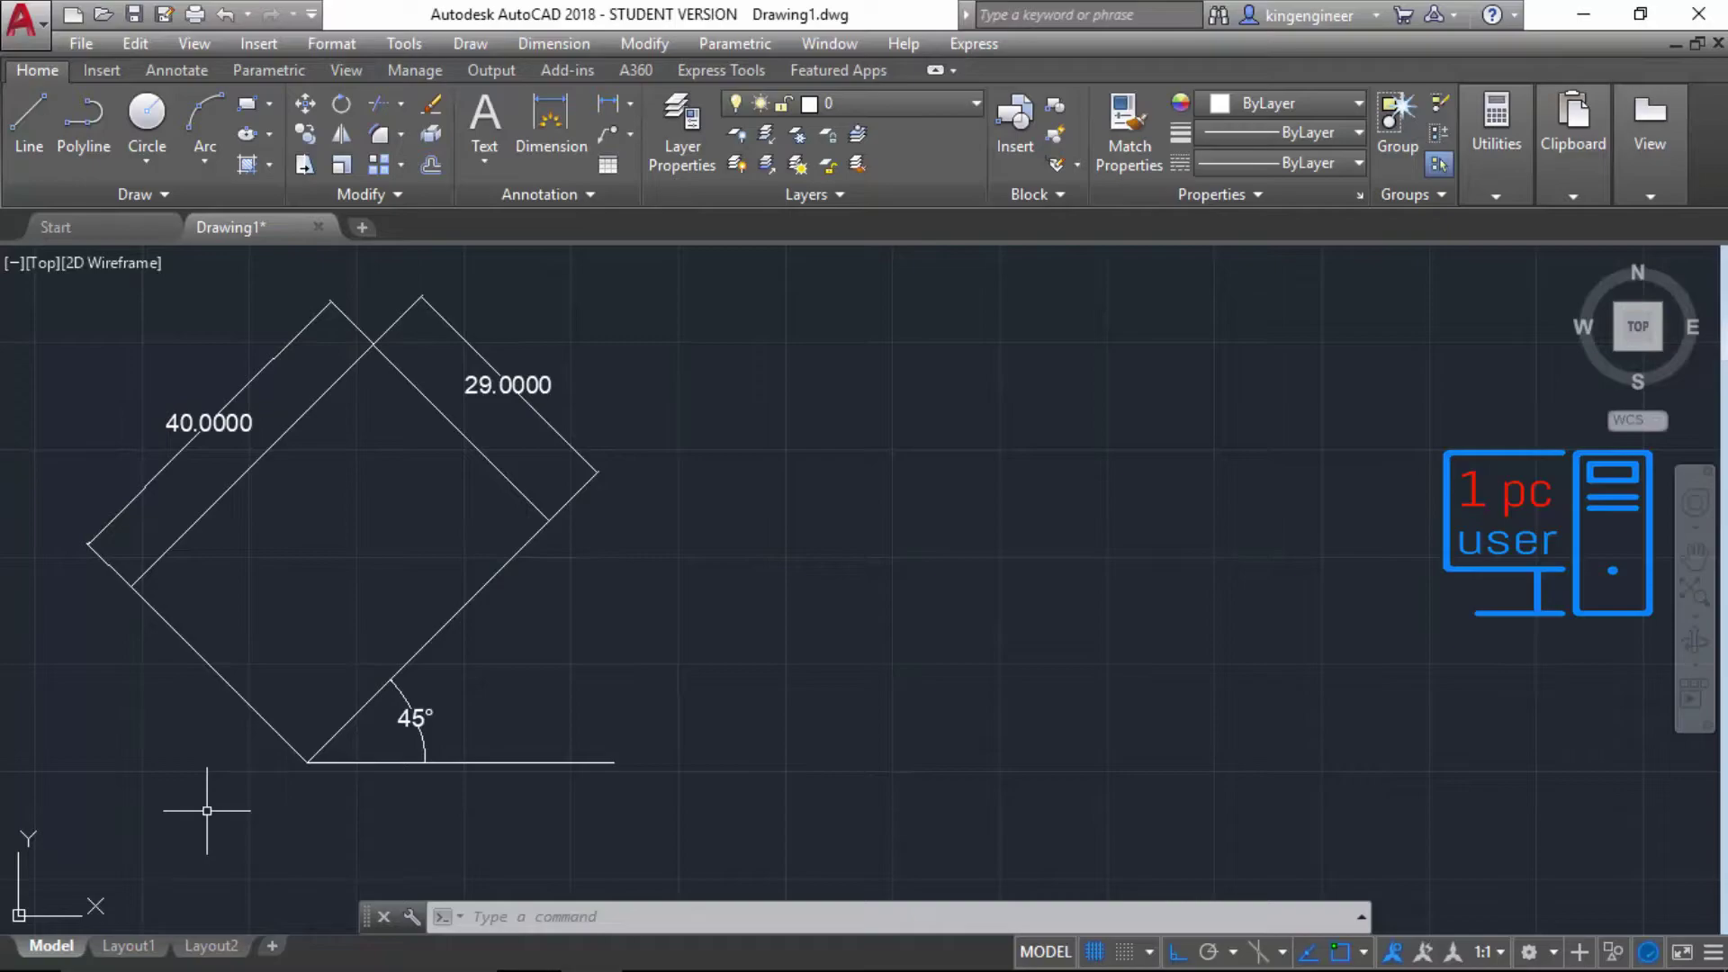
left_click(694, 806)
left_click(72, 324)
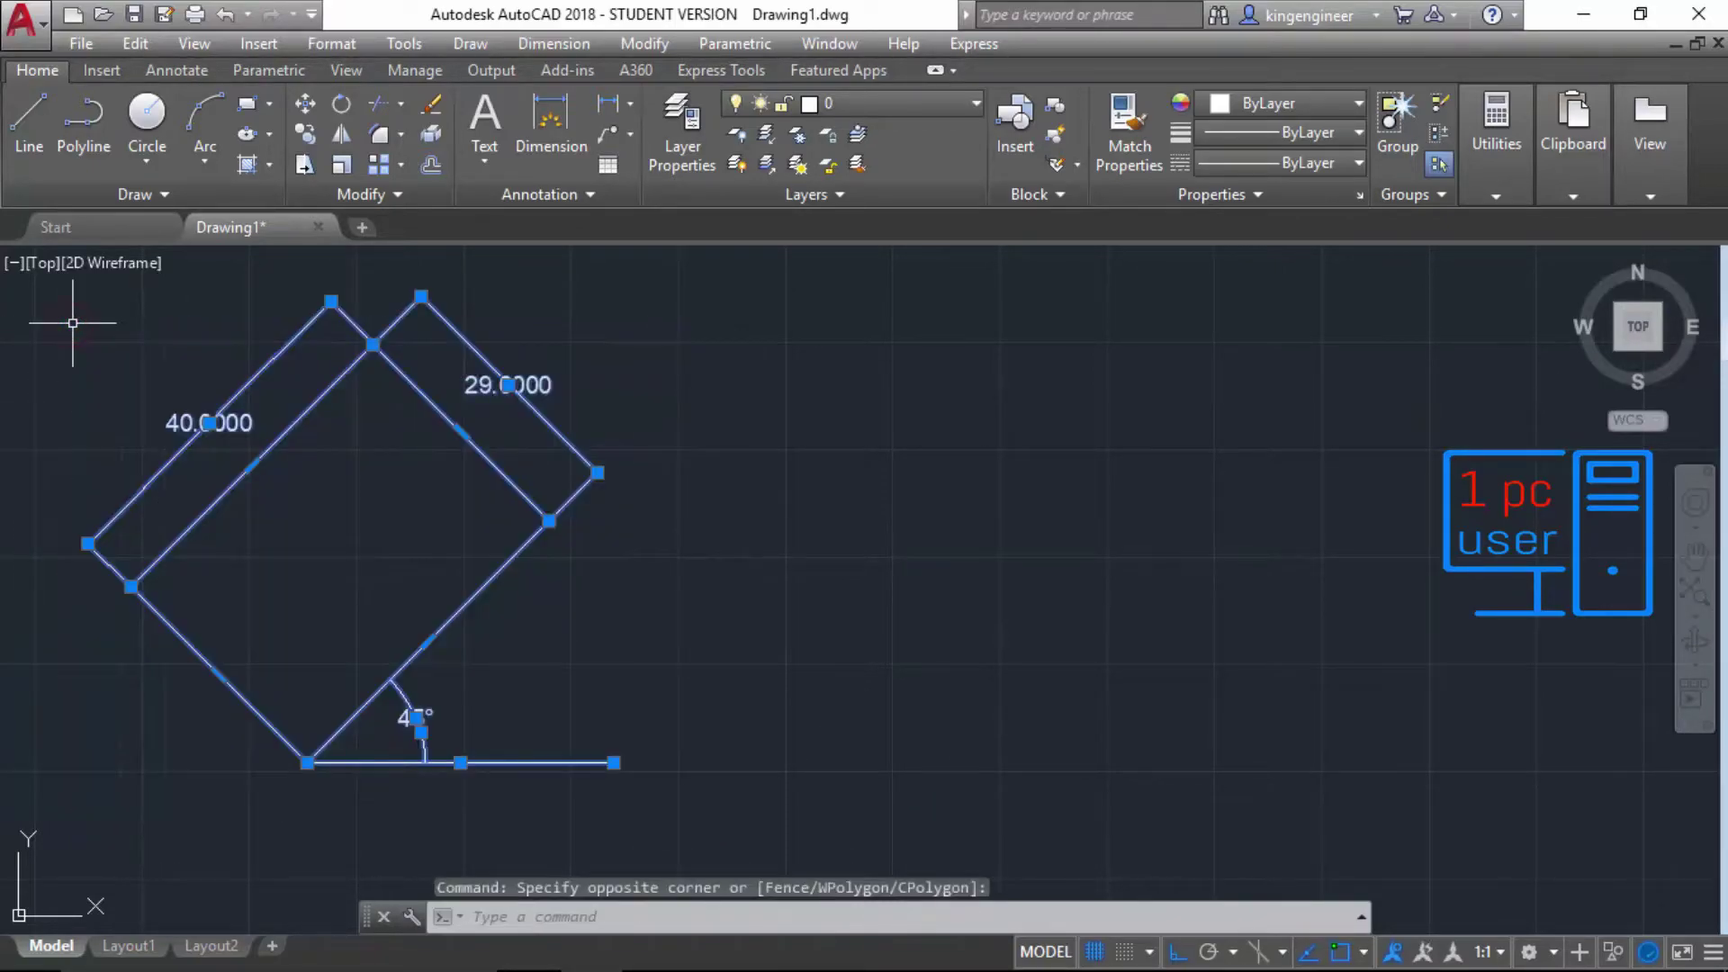
key("Delete")
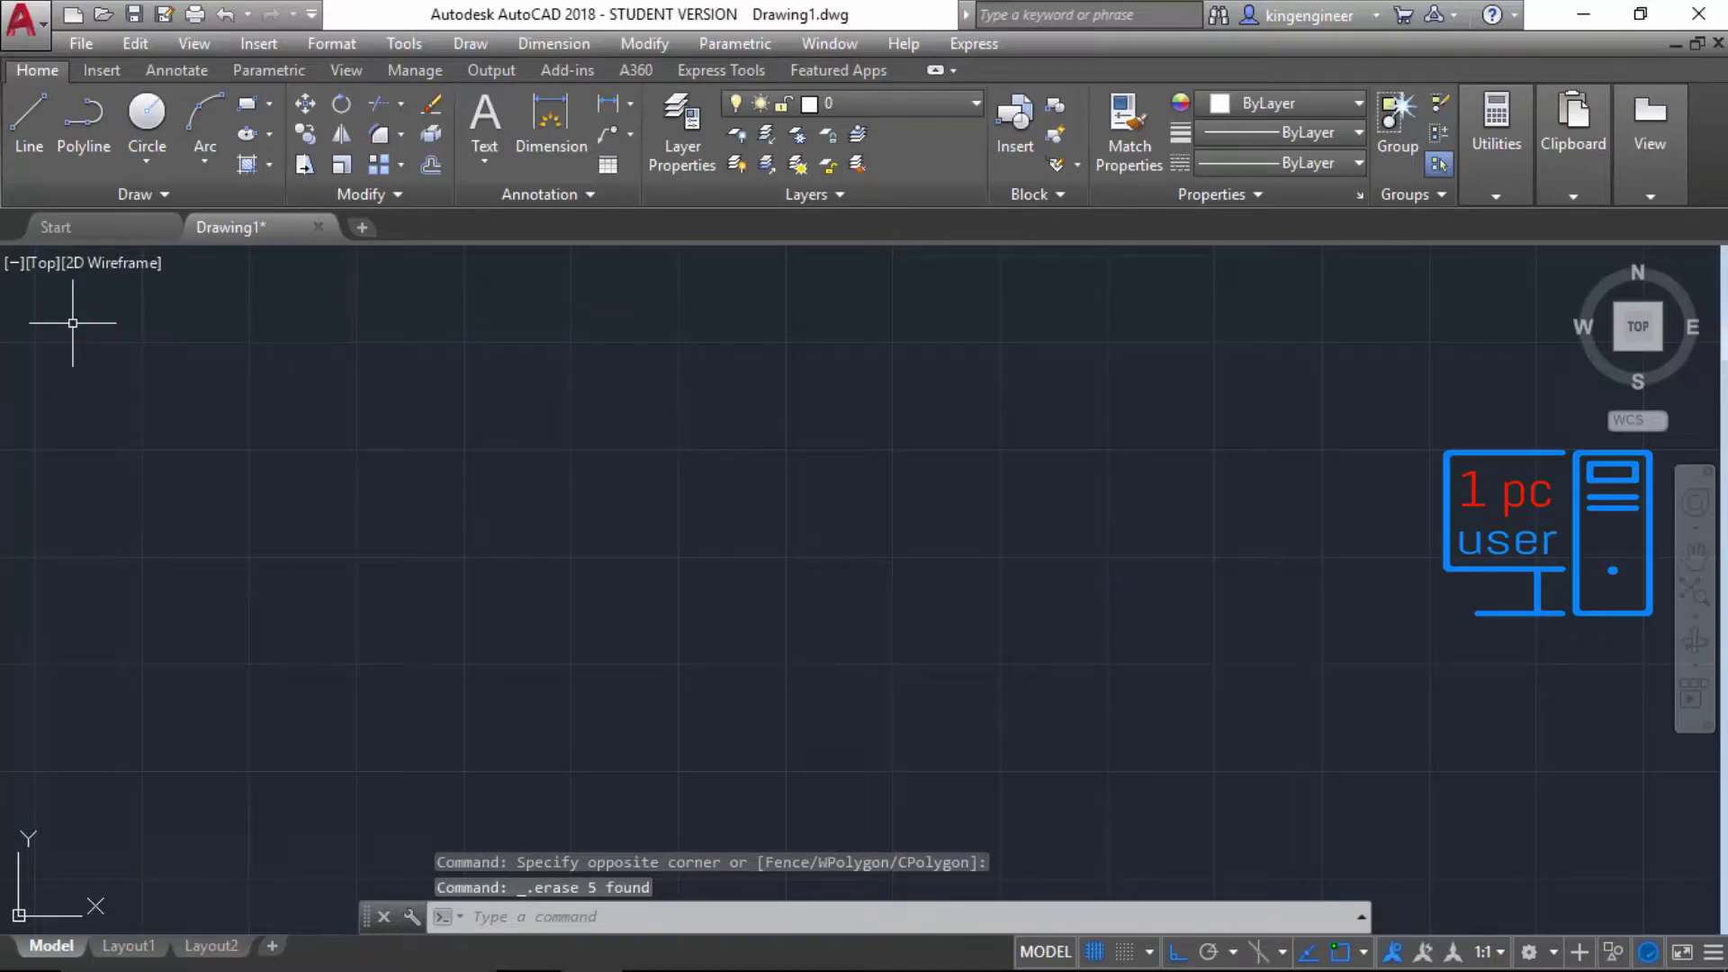
Step: Start a rectangle in the upper-left part of the empty drawing, keeping the 45-degree rotation, and define it by an area of 78
left_click(248, 103)
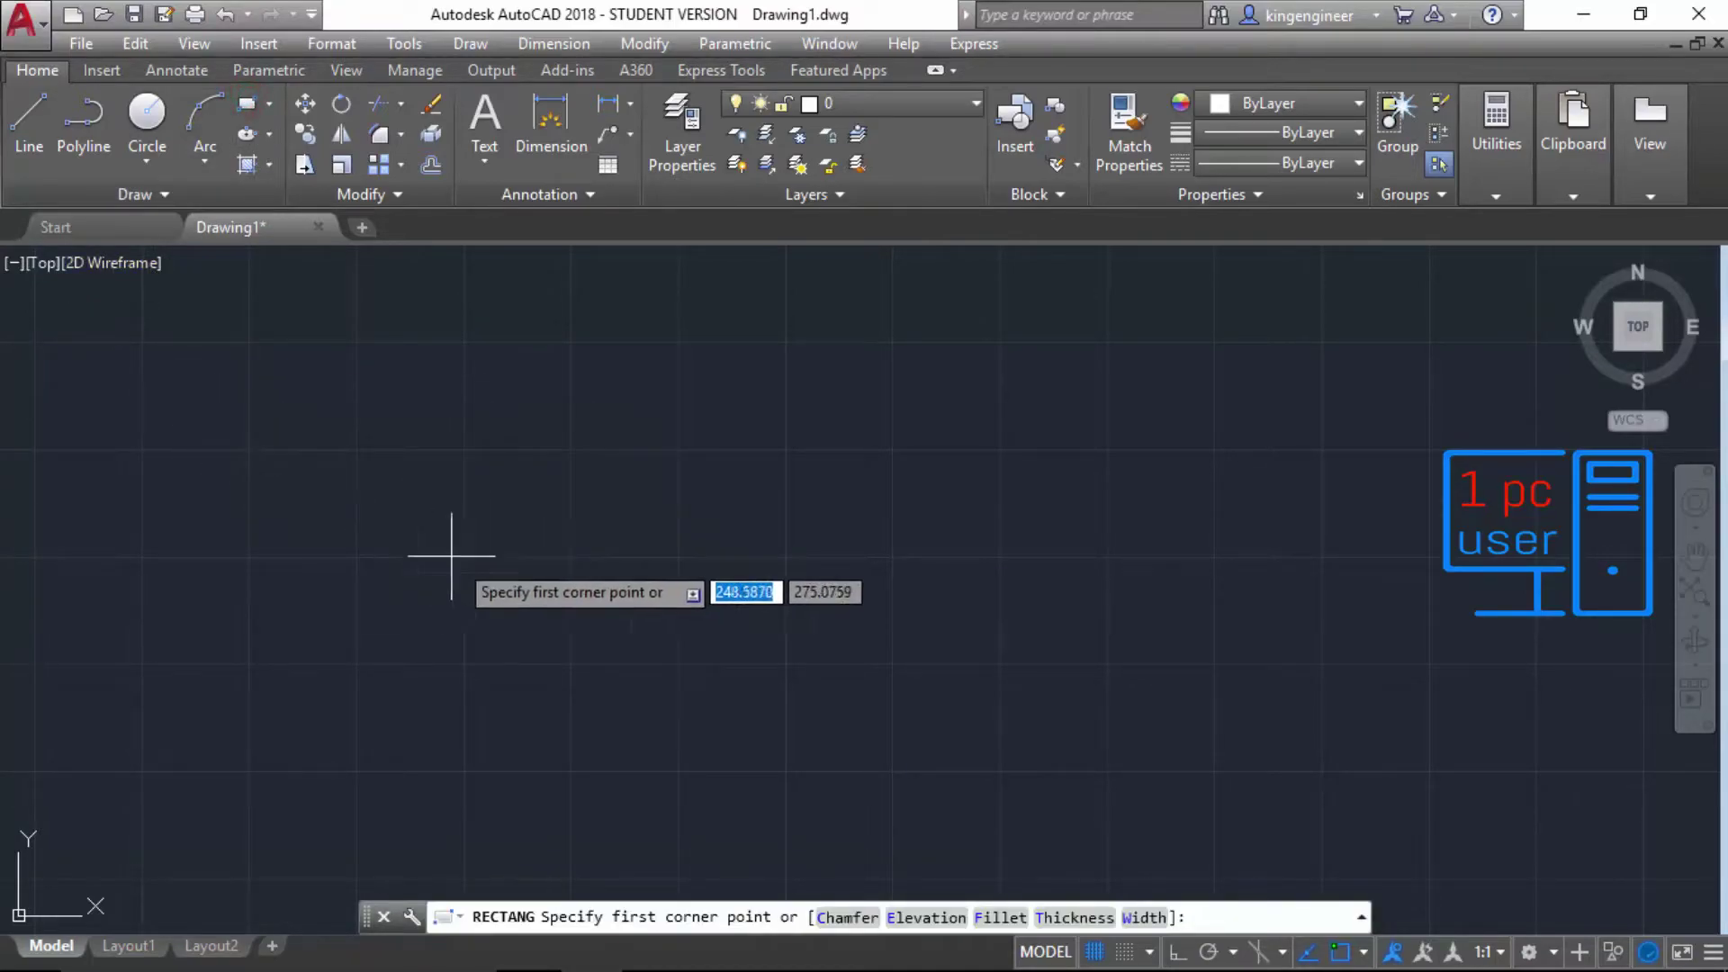
left_click(368, 448)
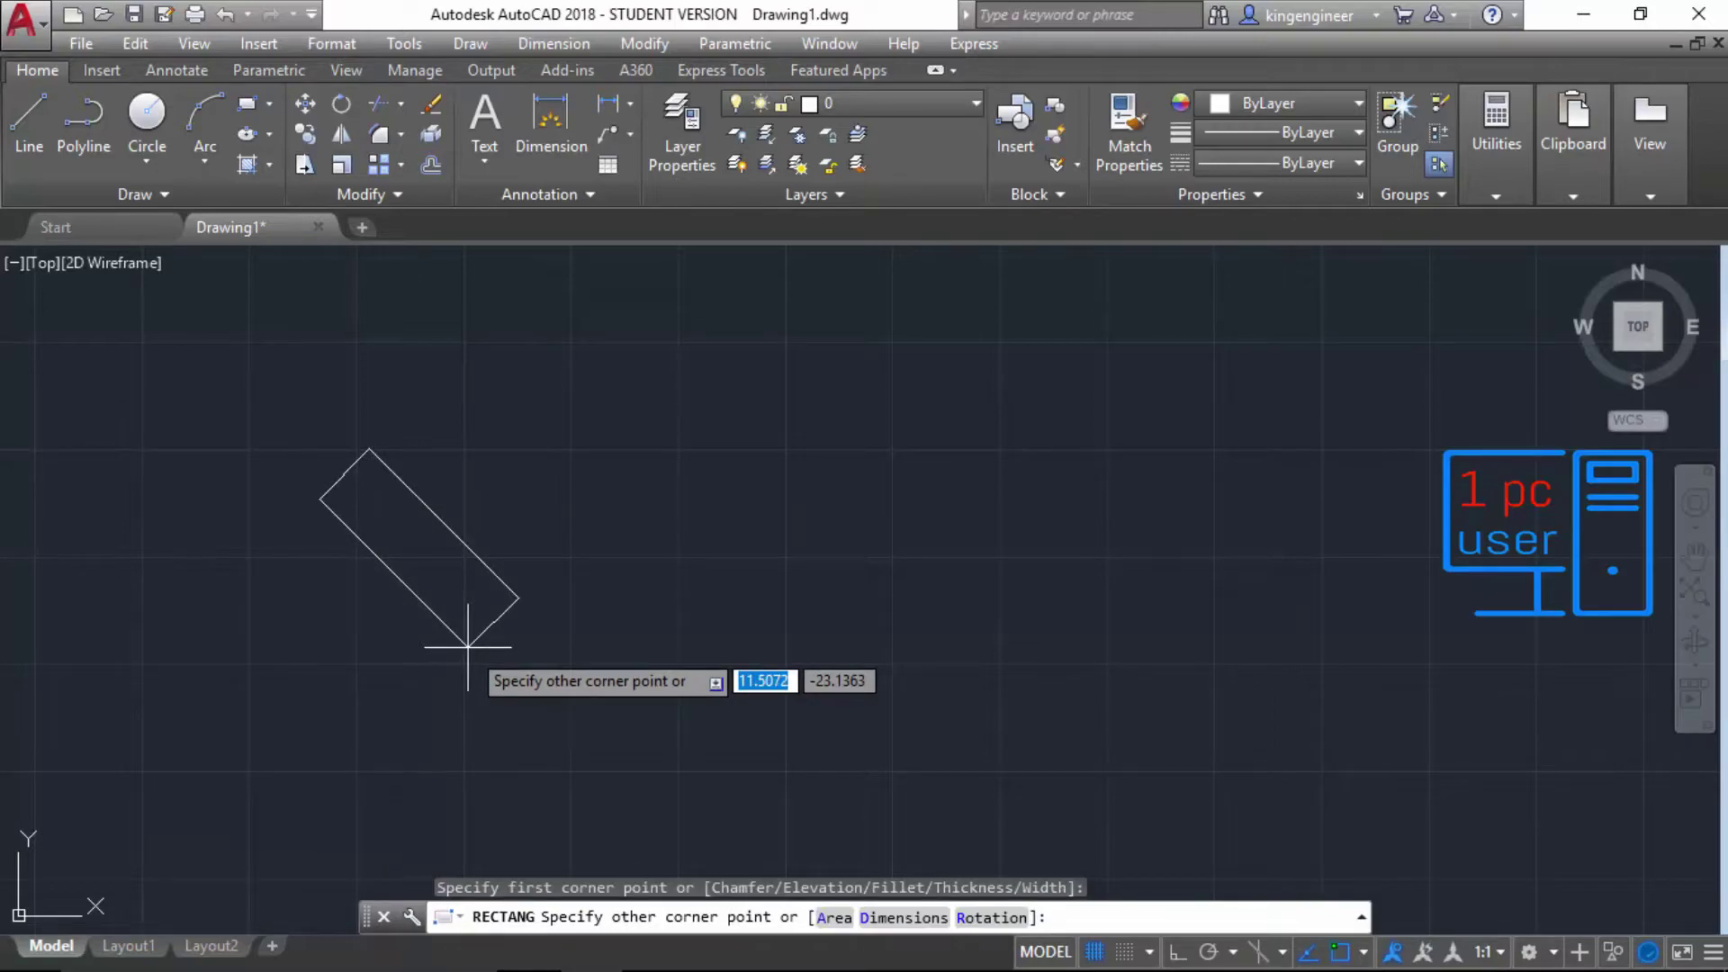
right_click(634, 508)
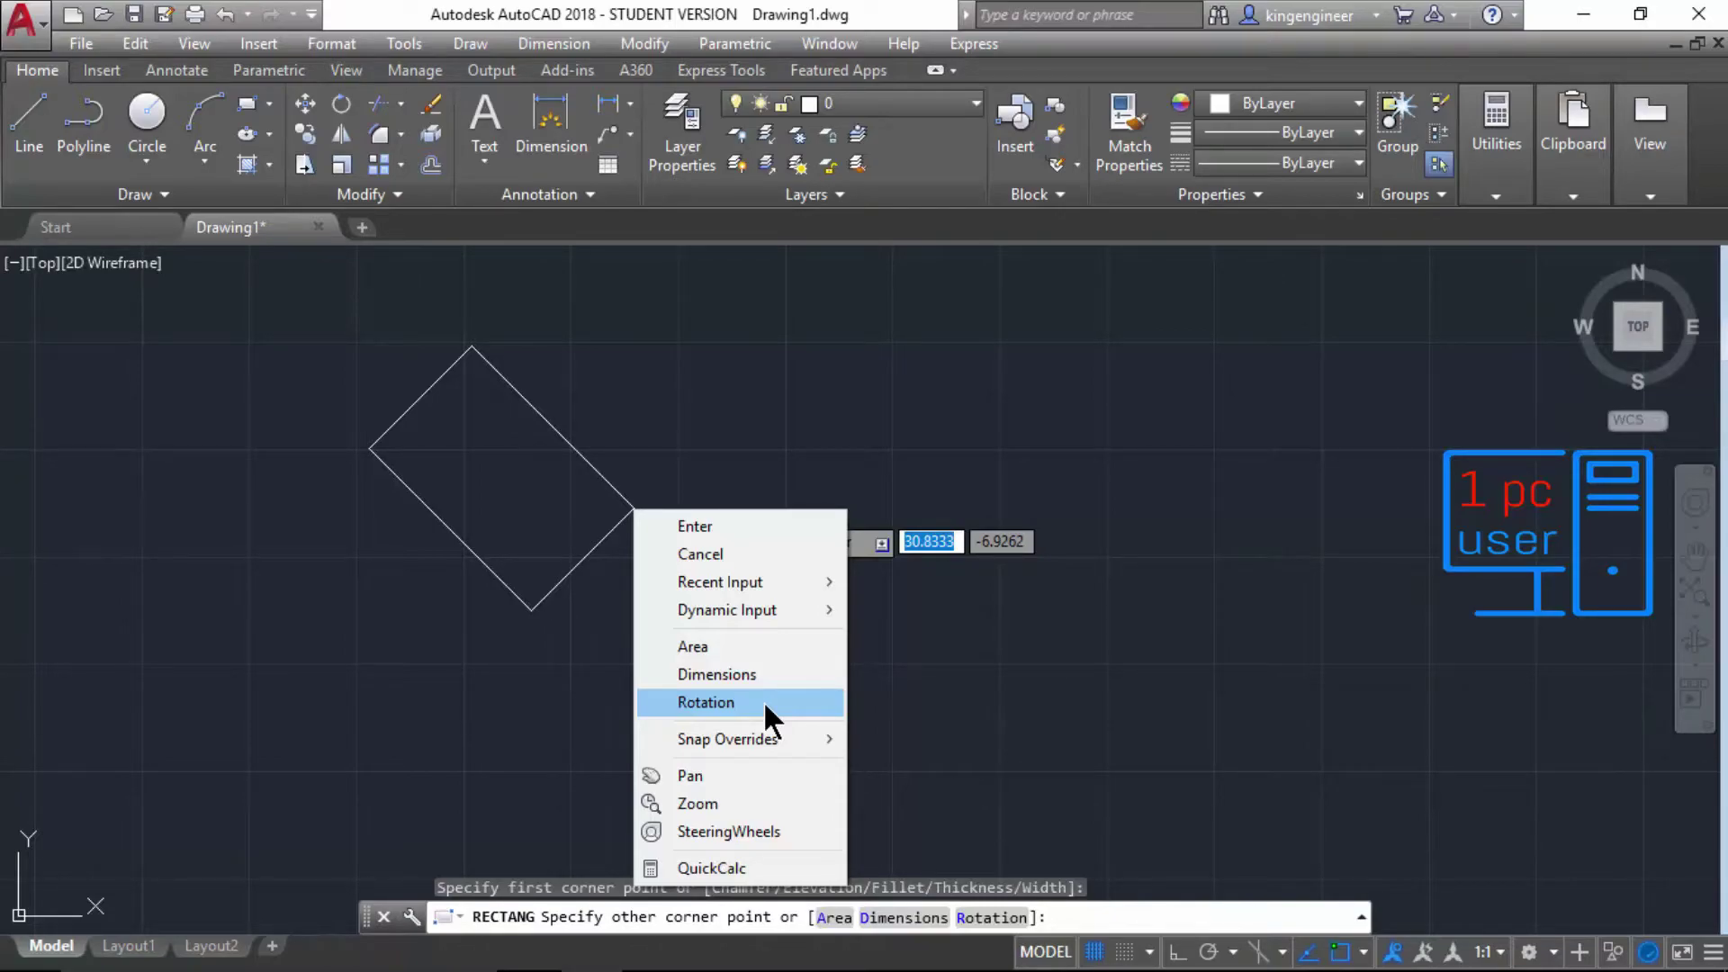
left_click(705, 645)
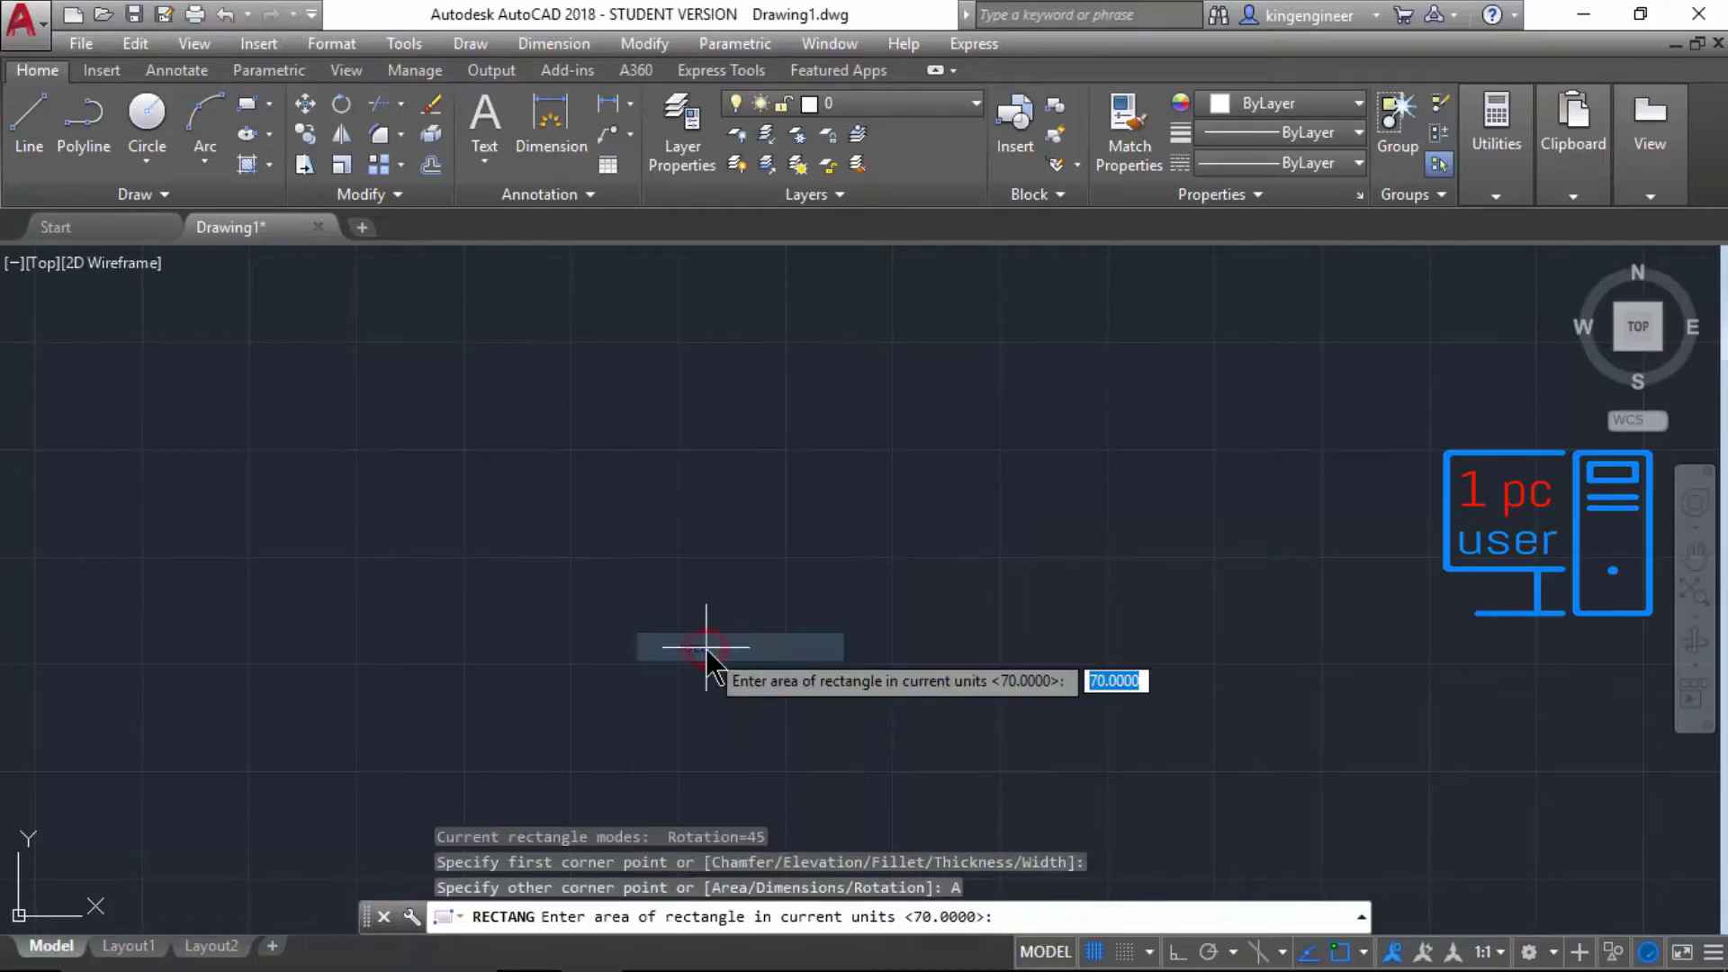
left_click(1005, 917)
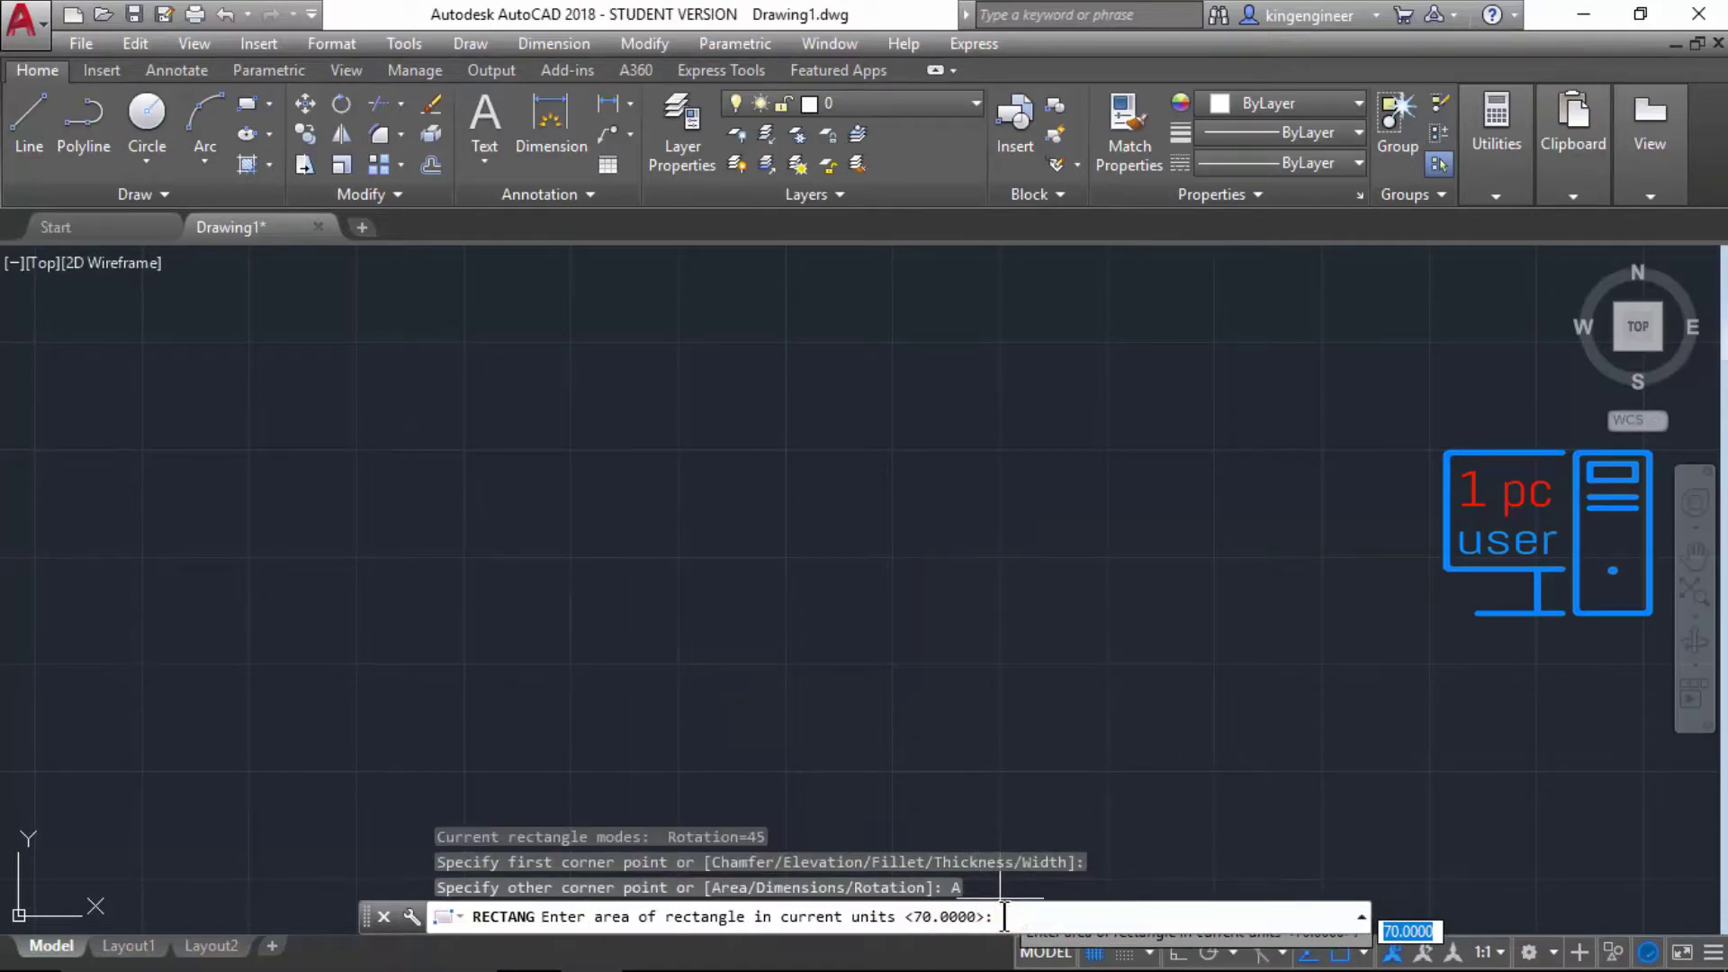
type("78")
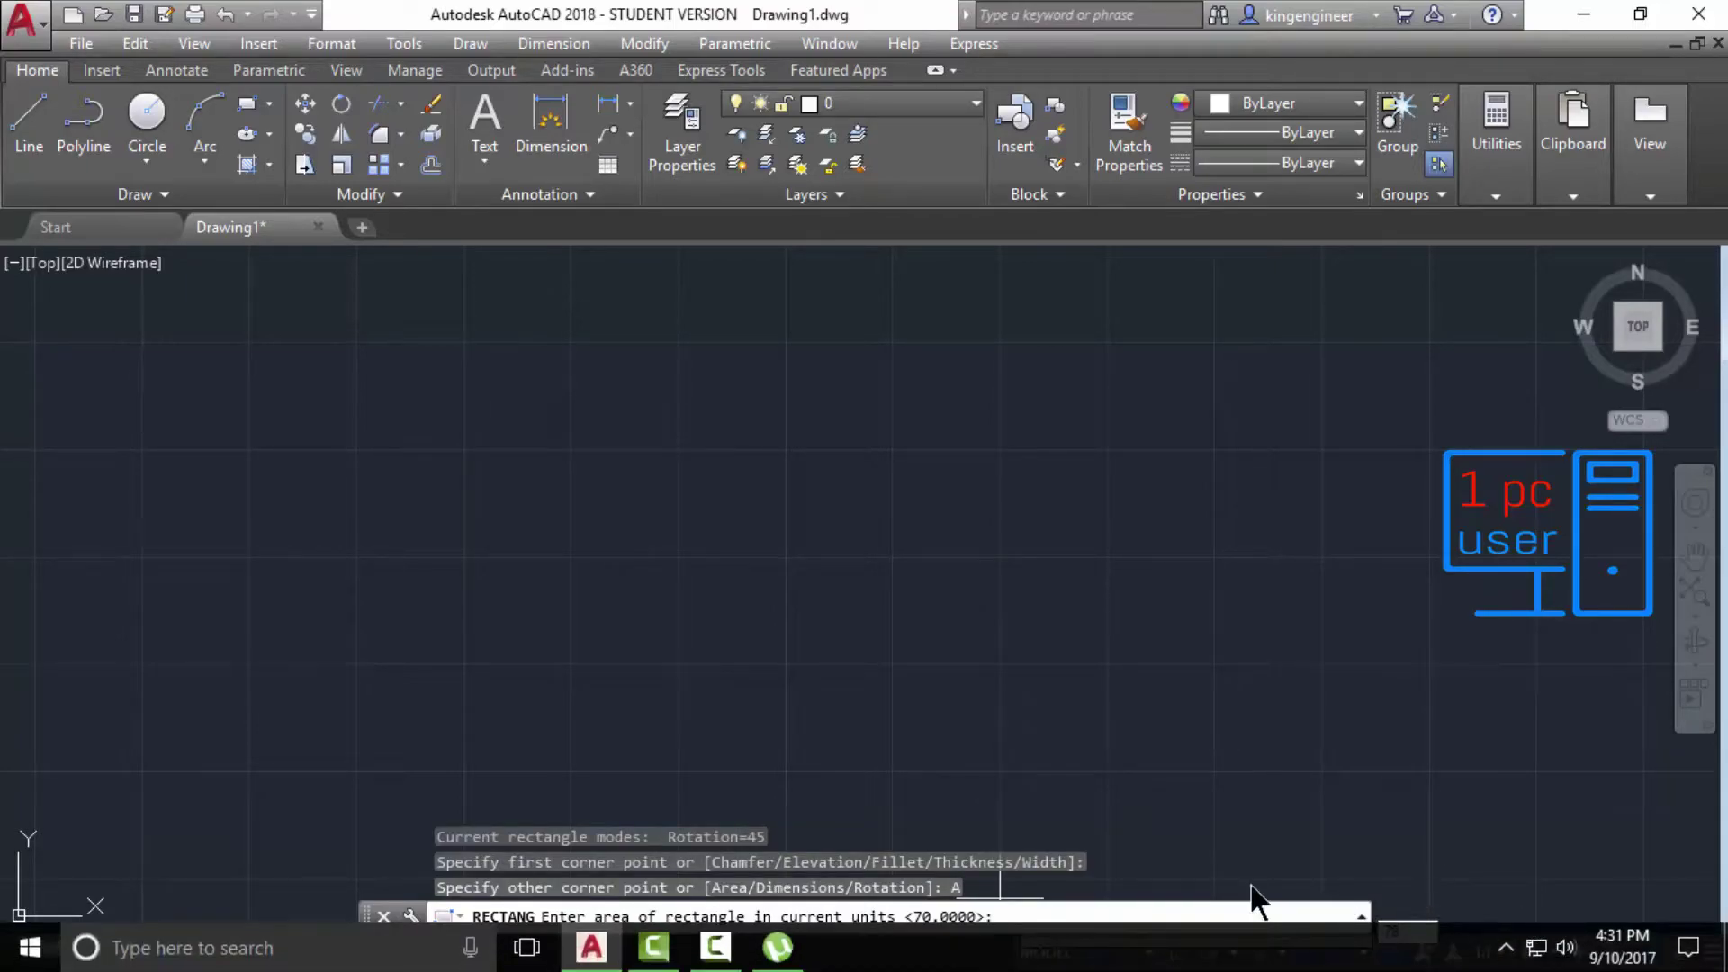
left_click(1012, 917)
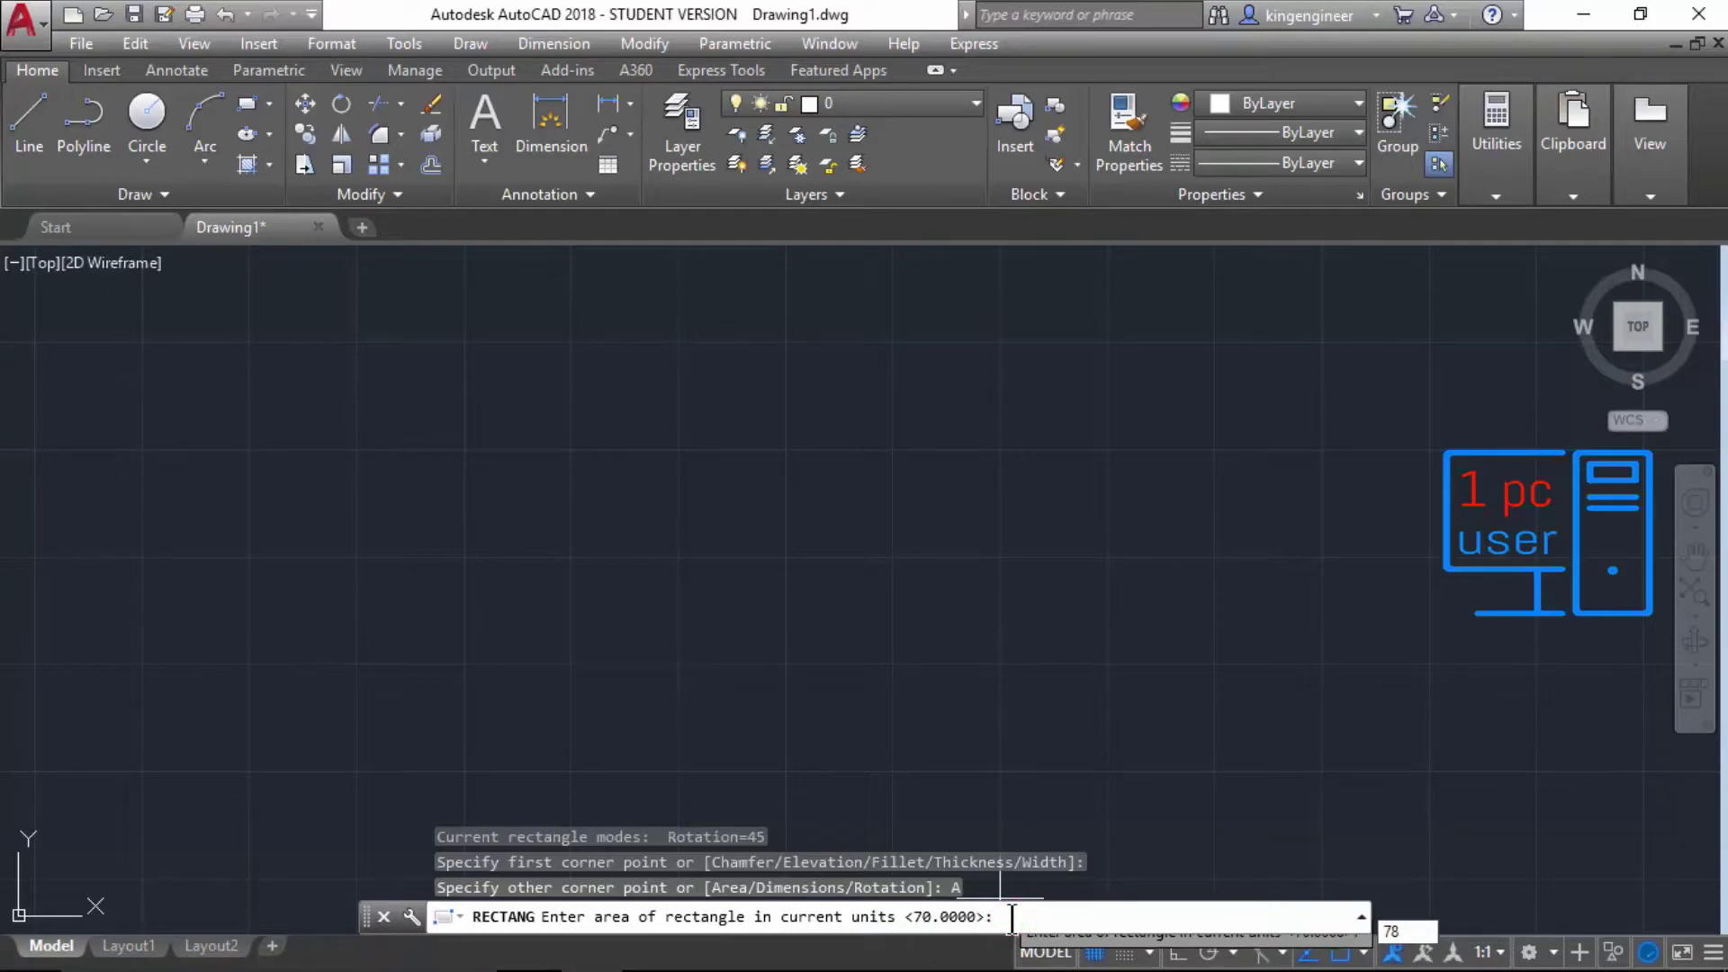
left_click(1015, 918)
key("Return")
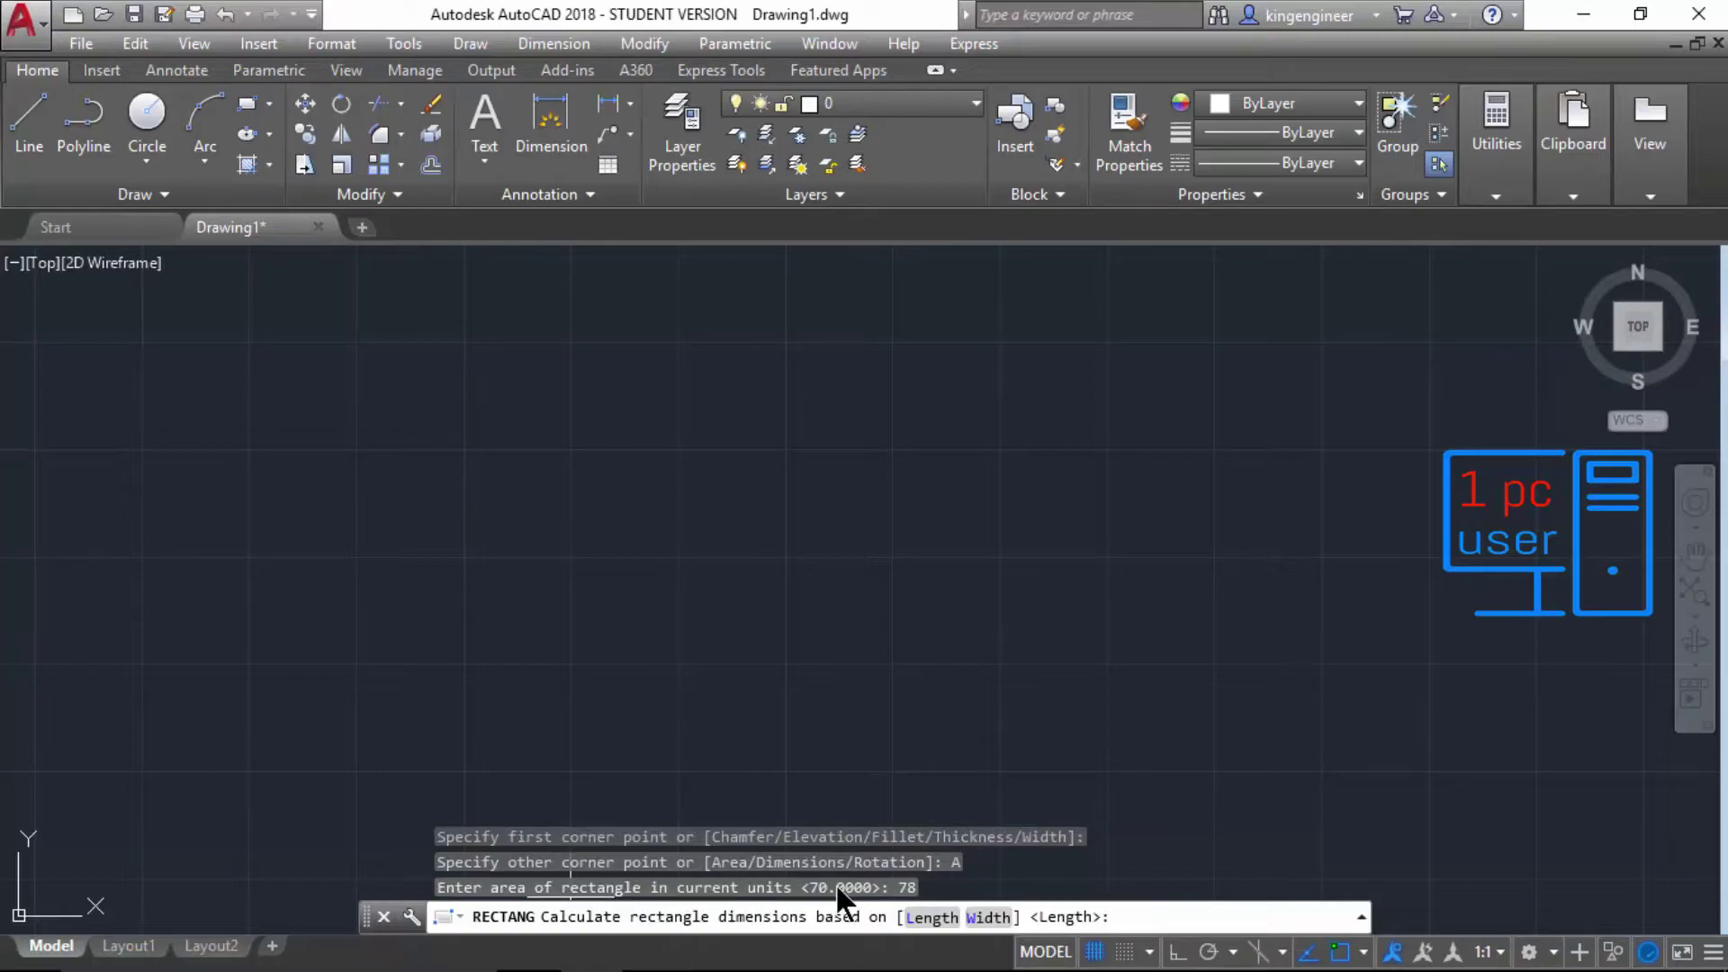
Step: Complete the area-based rectangle by calculating its dimensions from a width of 30
key("Down")
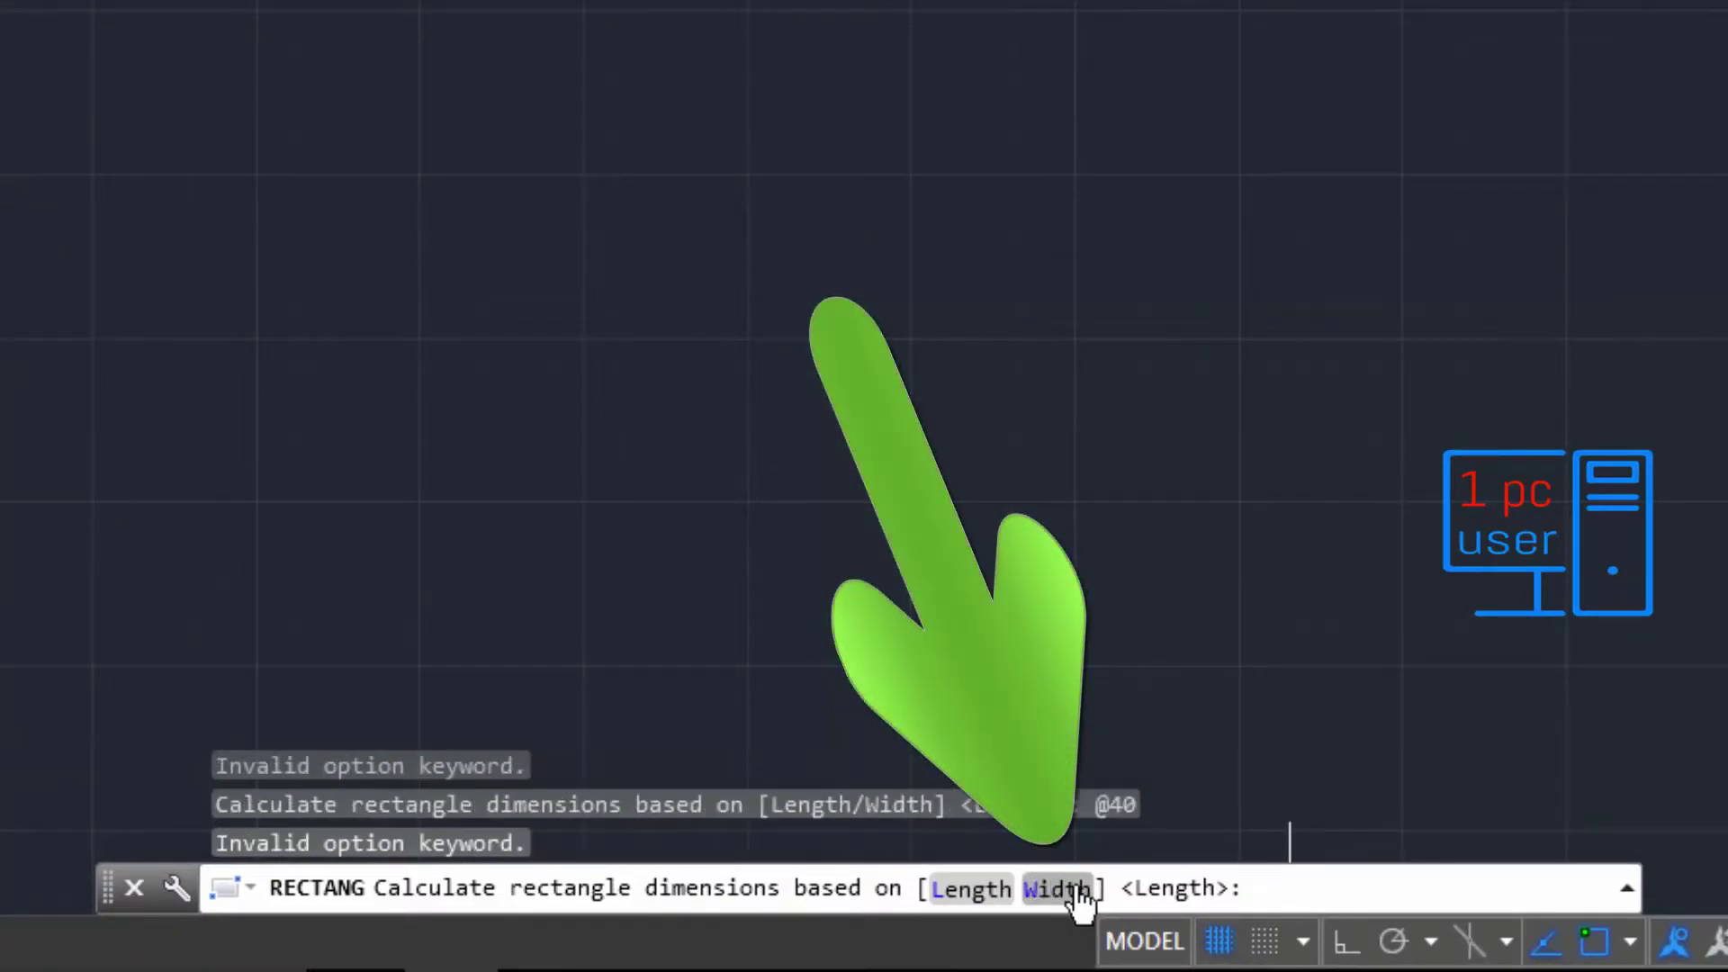
left_click(1057, 889)
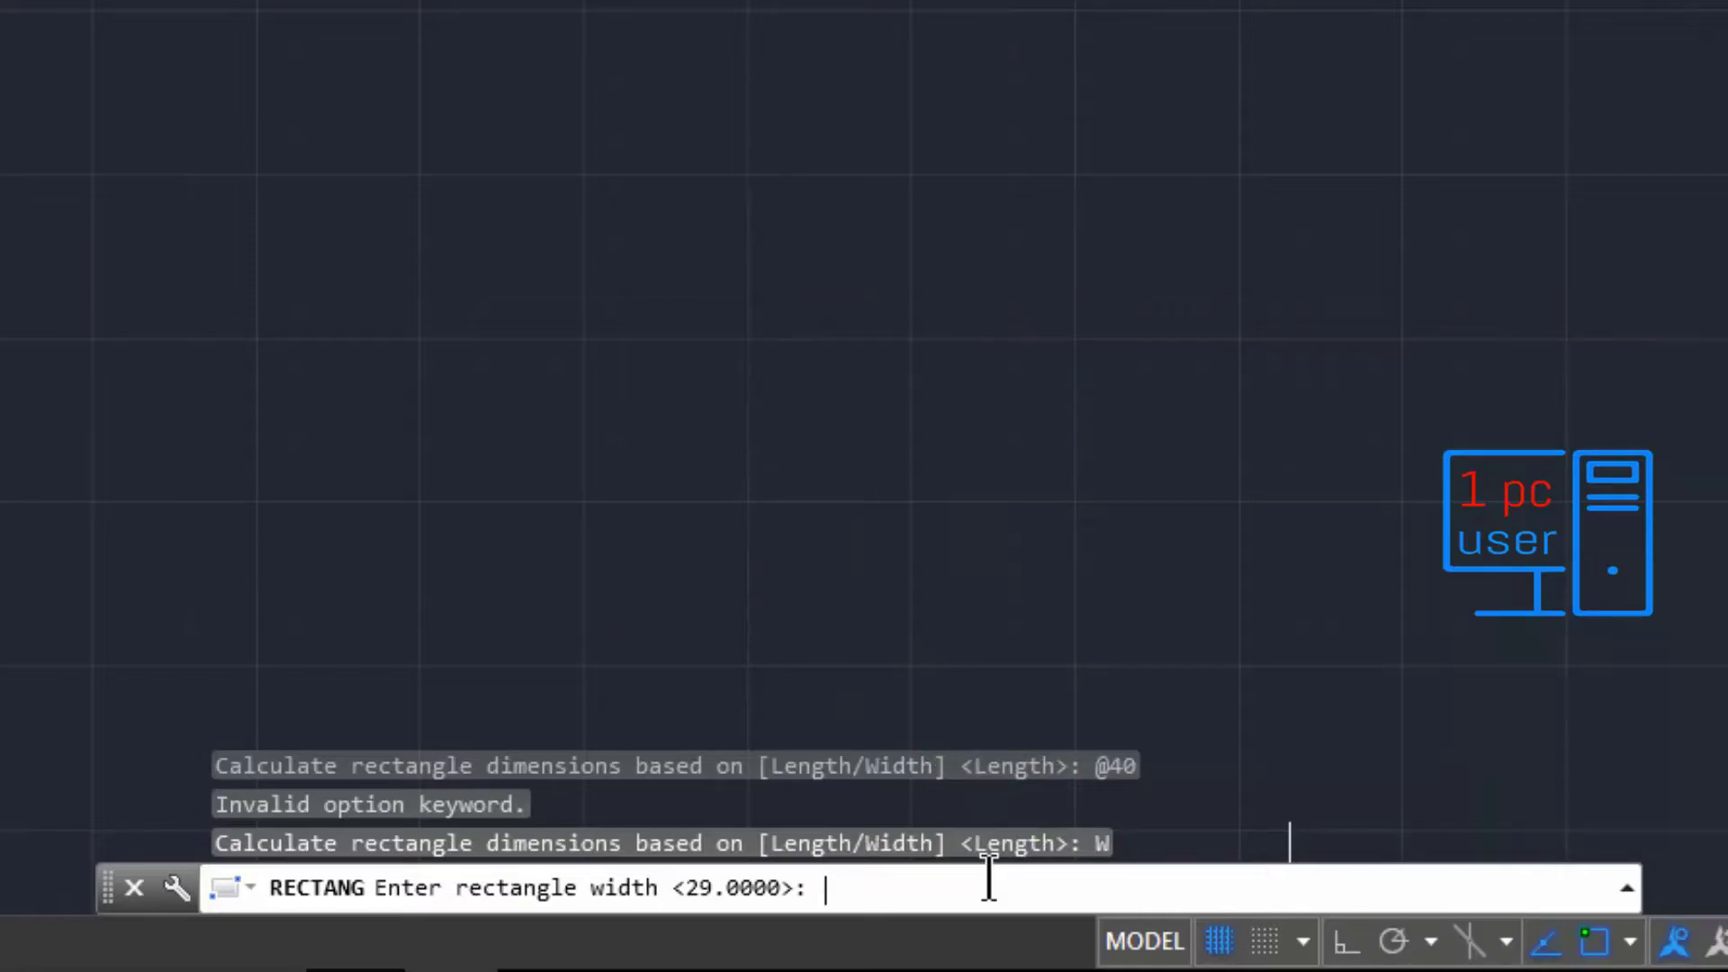
type("30")
key("Return")
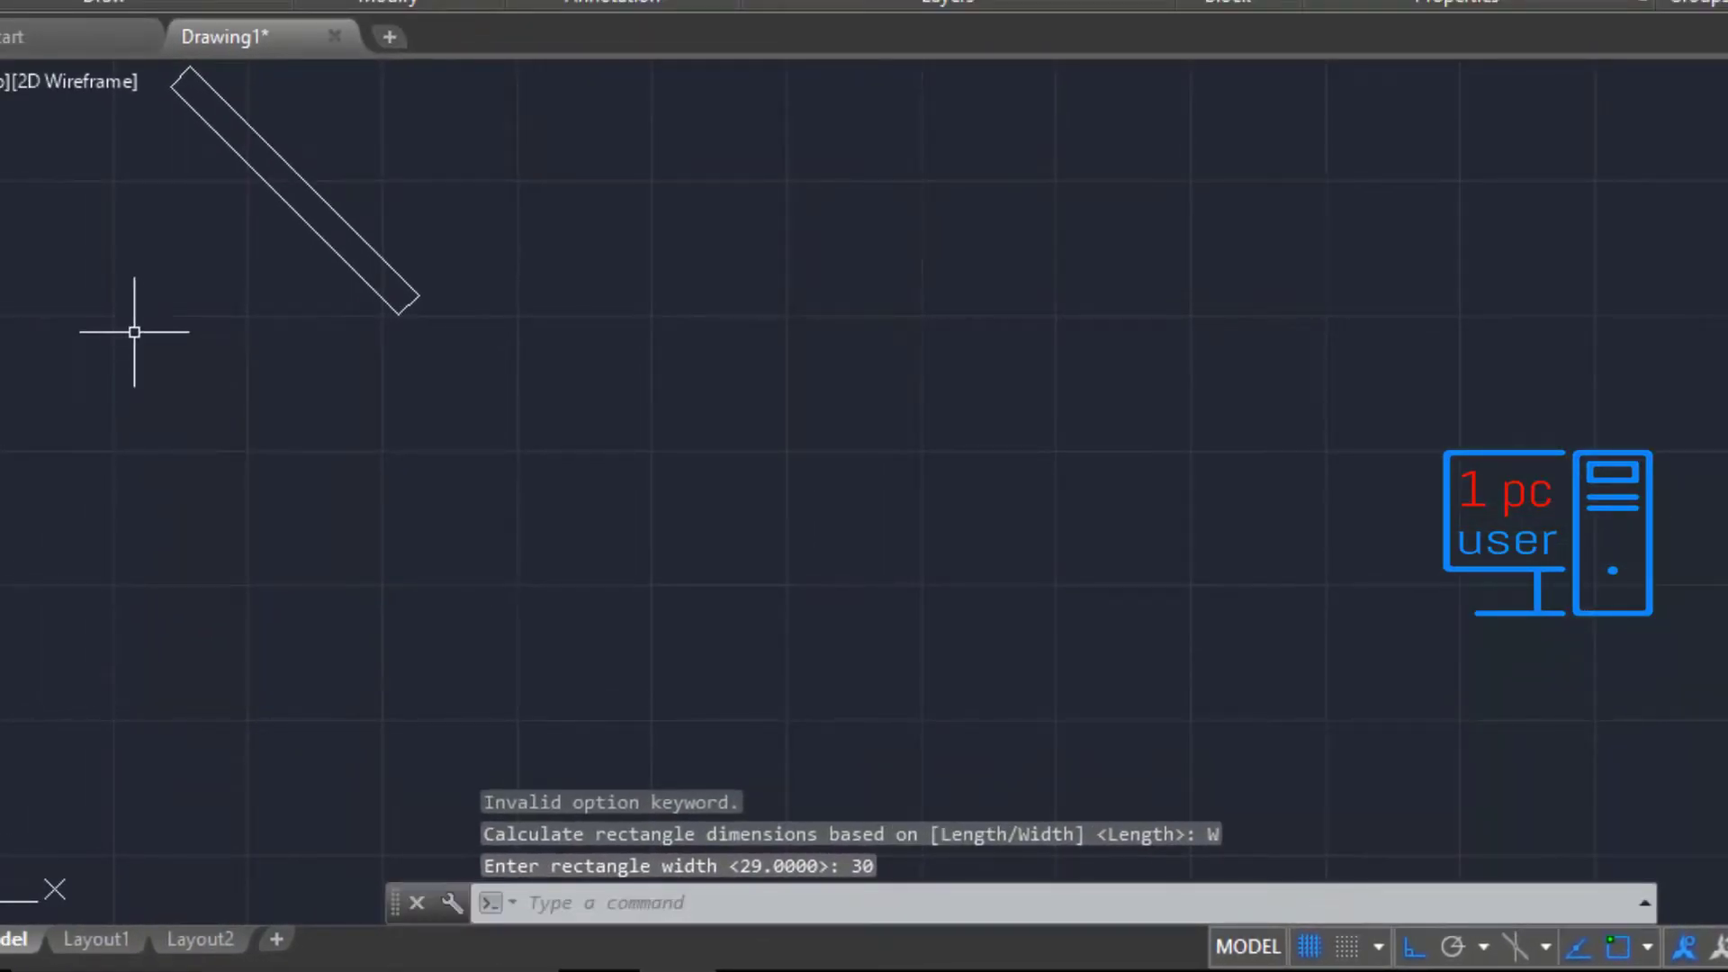
Step: Measure the narrow rotated rectangle's area with the AREA command's Object option
scroll(176, 298, "down", 1)
mouse_move(176, 298)
middle_mouse_down()
mouse_move(347, 502)
mouse_move(501, 585)
mouse_move(471, 537)
middle_mouse_up()
scroll(436, 467, "up", 4)
scroll(437, 466, "up", 2)
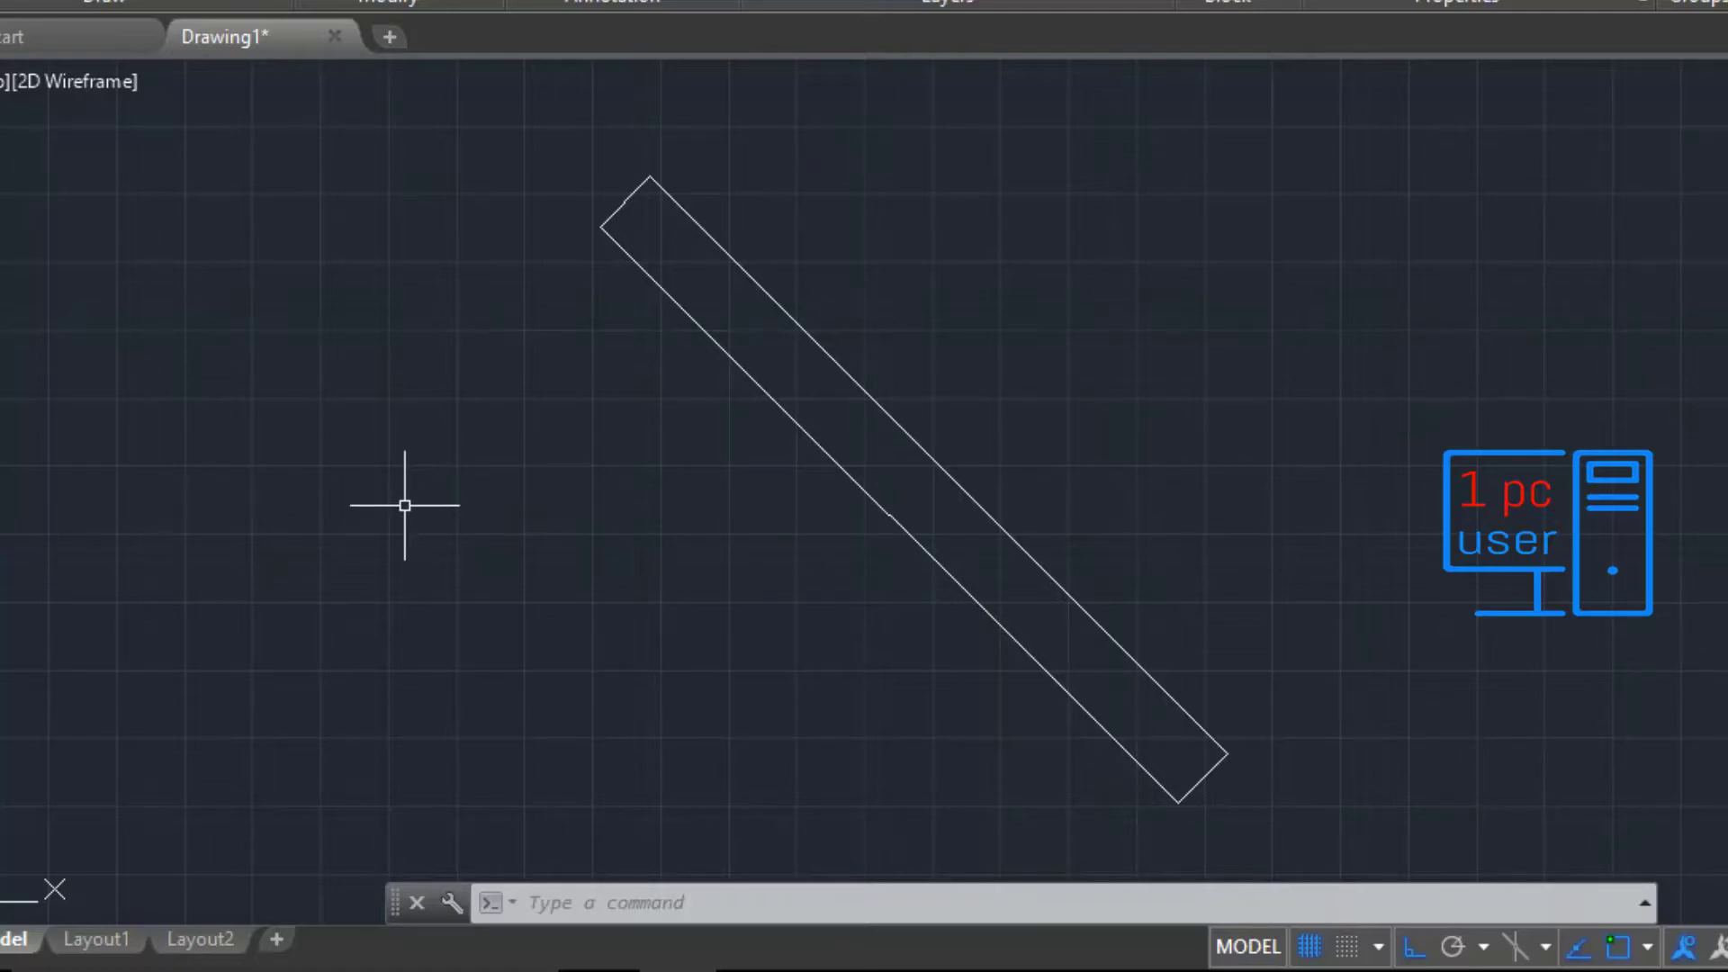
left_click(616, 903)
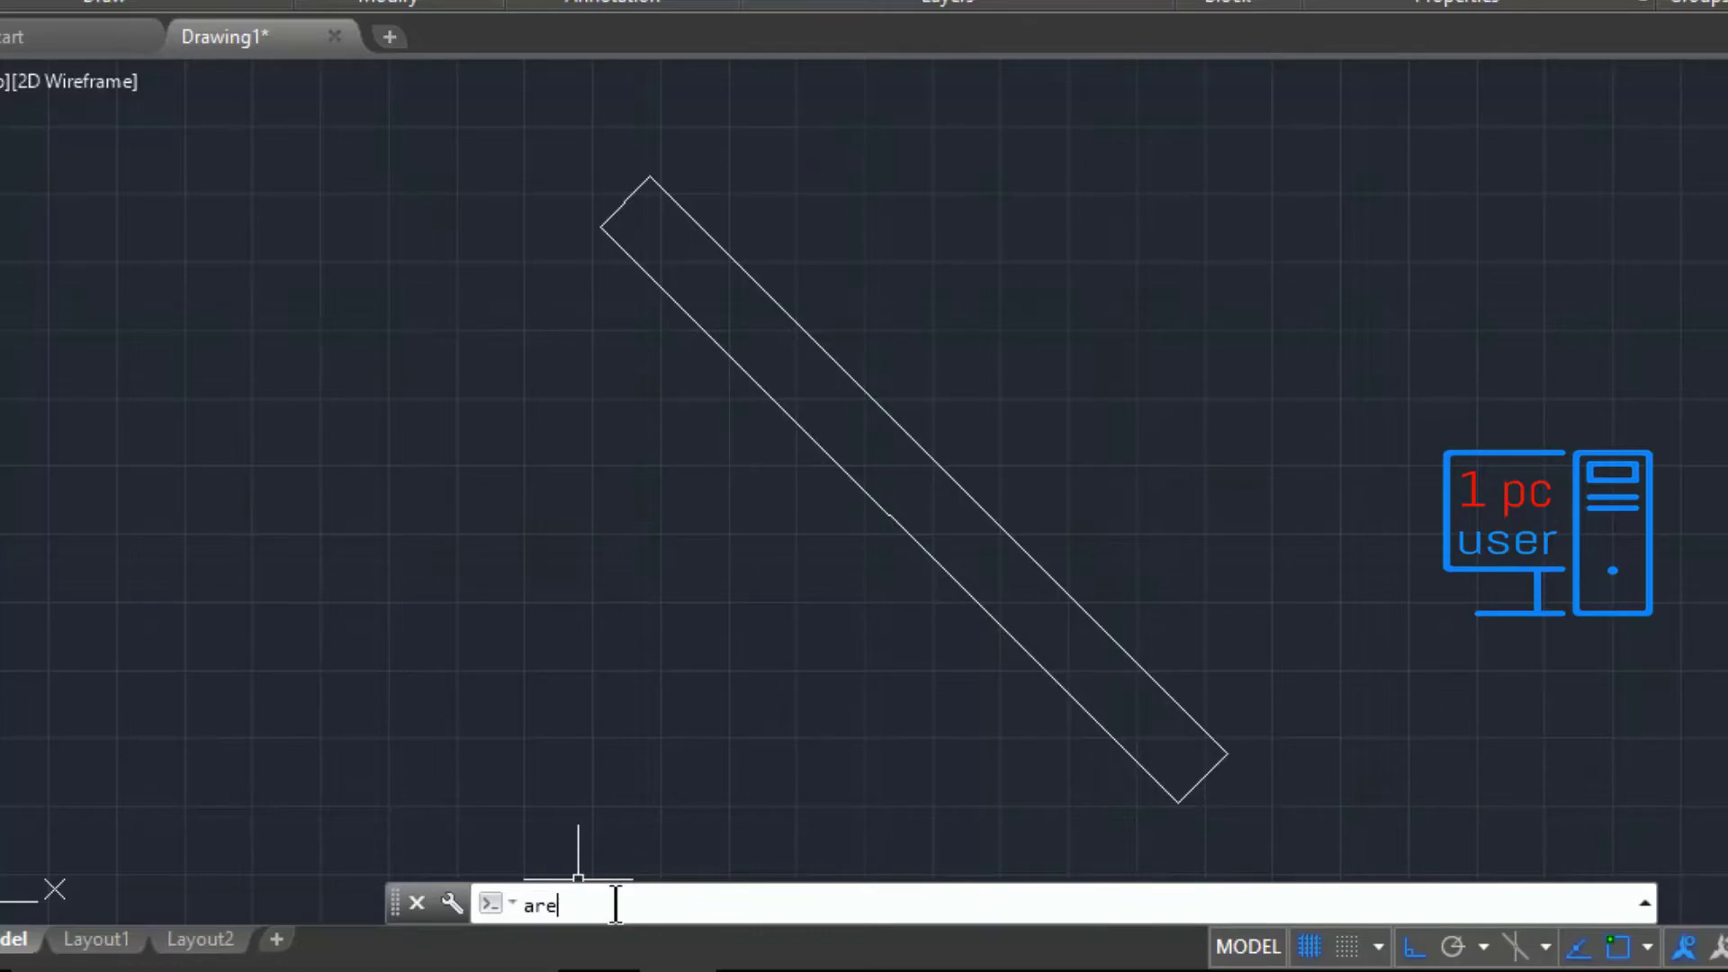
type("are")
key("Return")
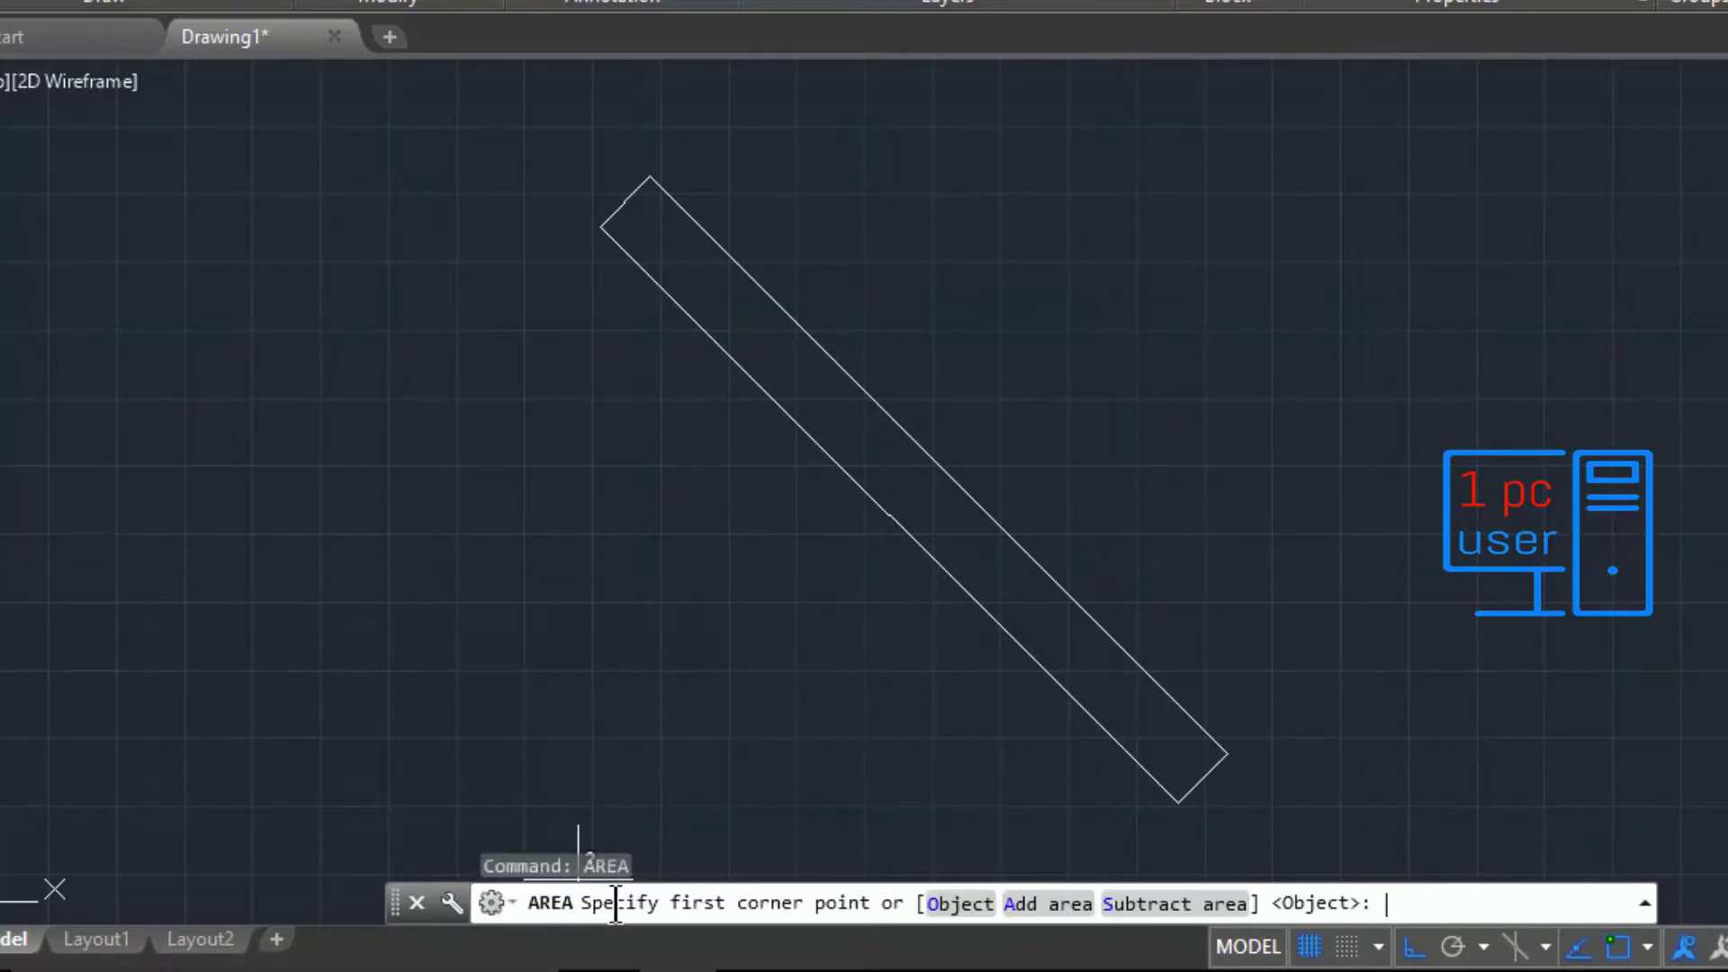
left_click(952, 904)
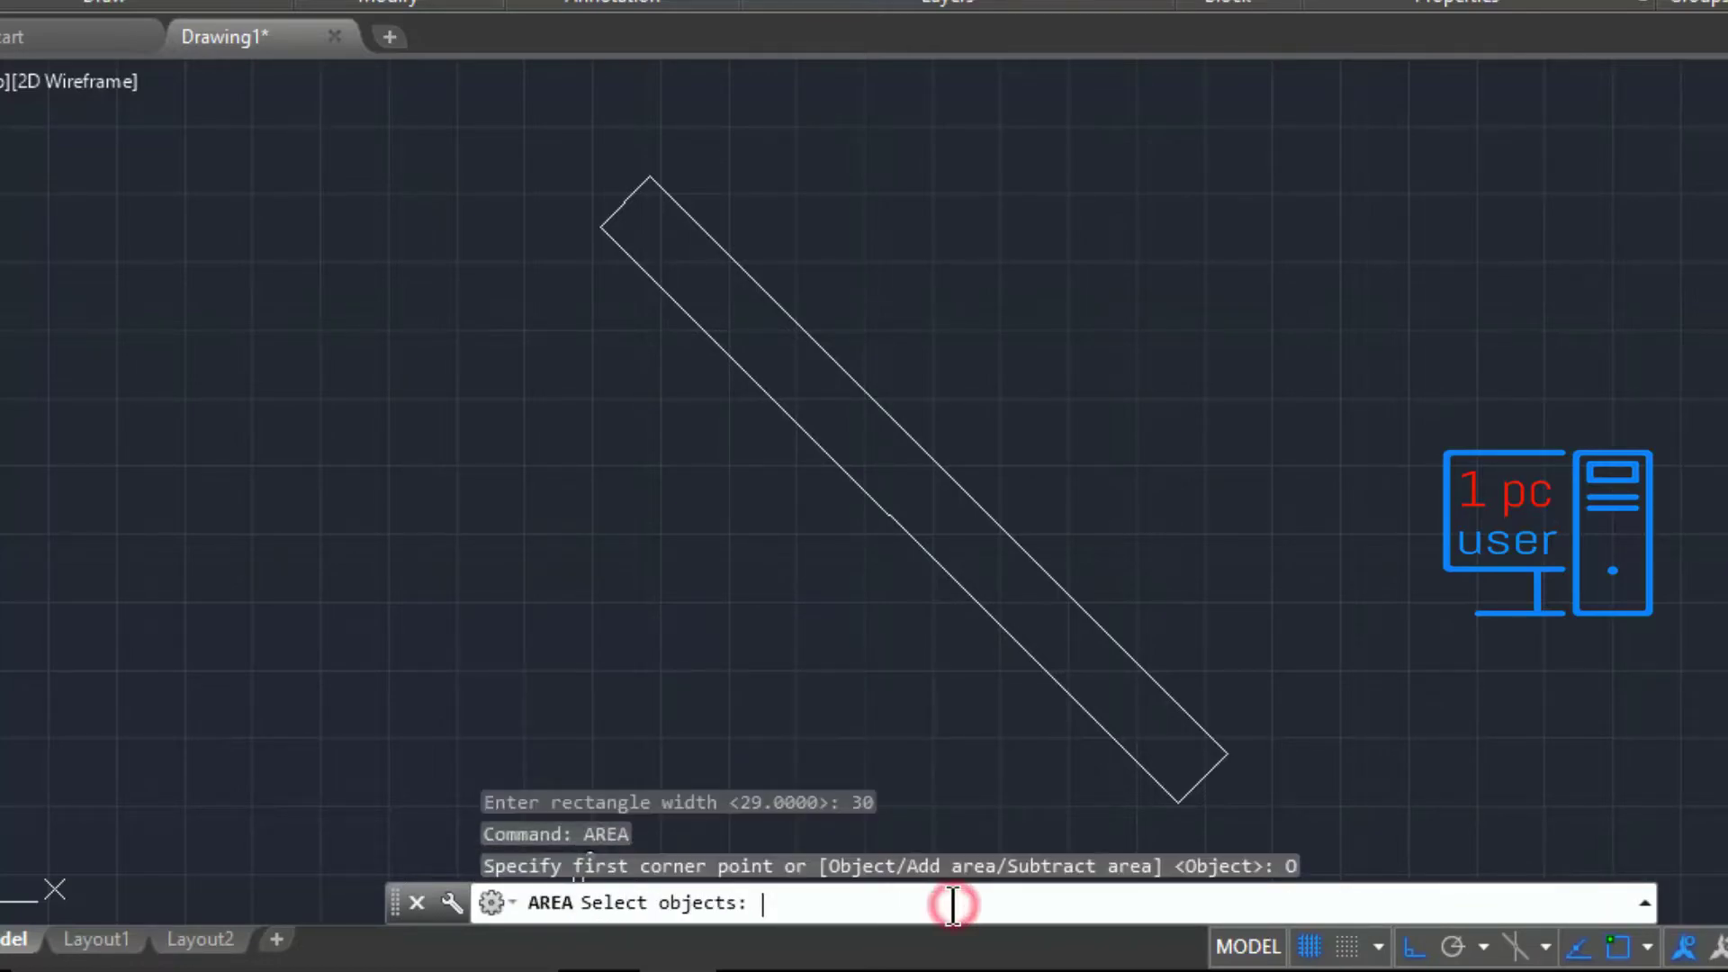
left_click(1118, 741)
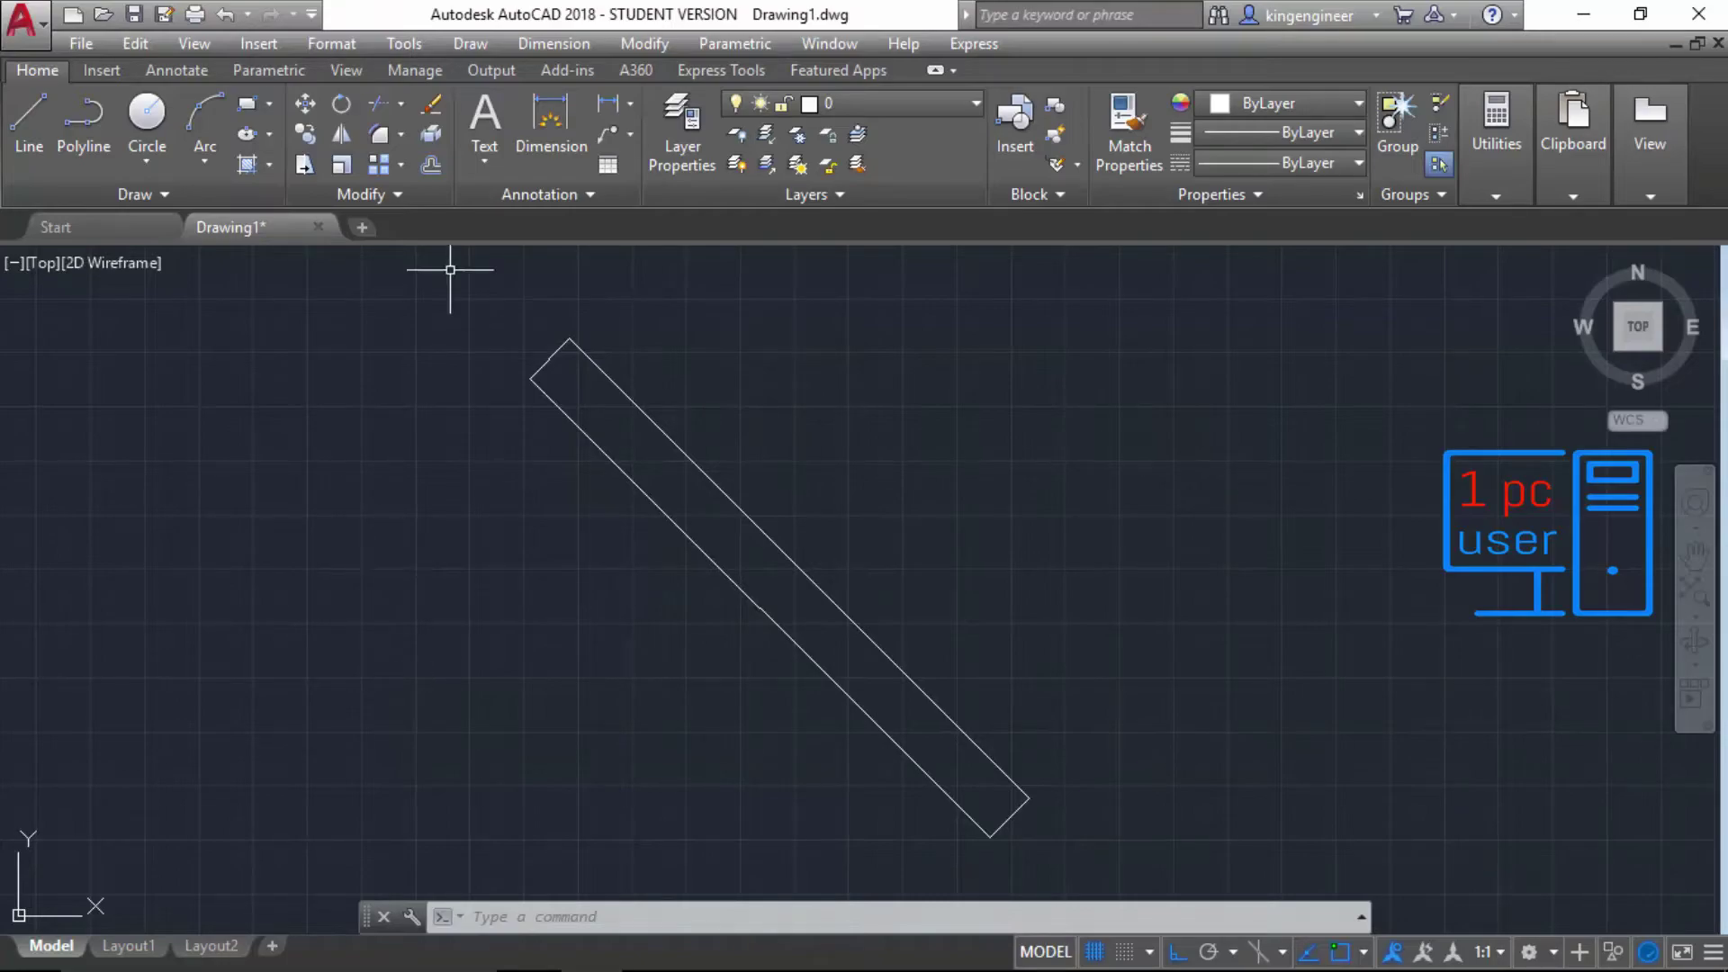
Step: Draw a short horizontal line to the left from the narrow rectangle's lowest corner
left_click(548, 43)
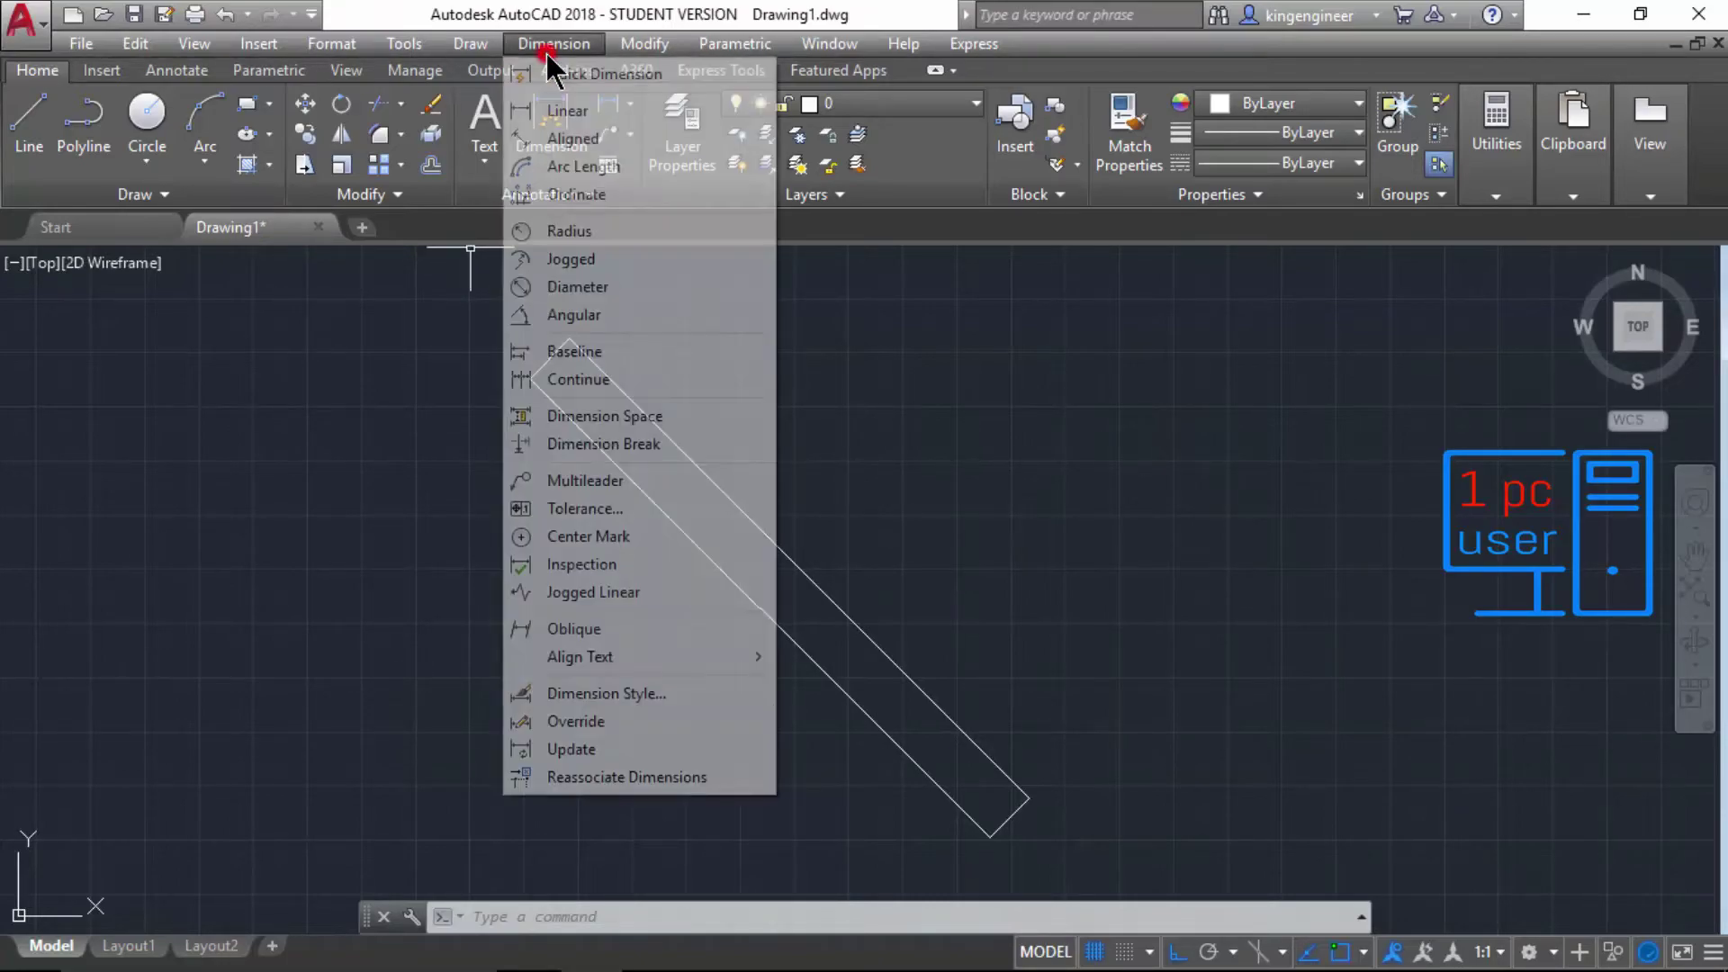
left_click(81, 43)
left_click(29, 117)
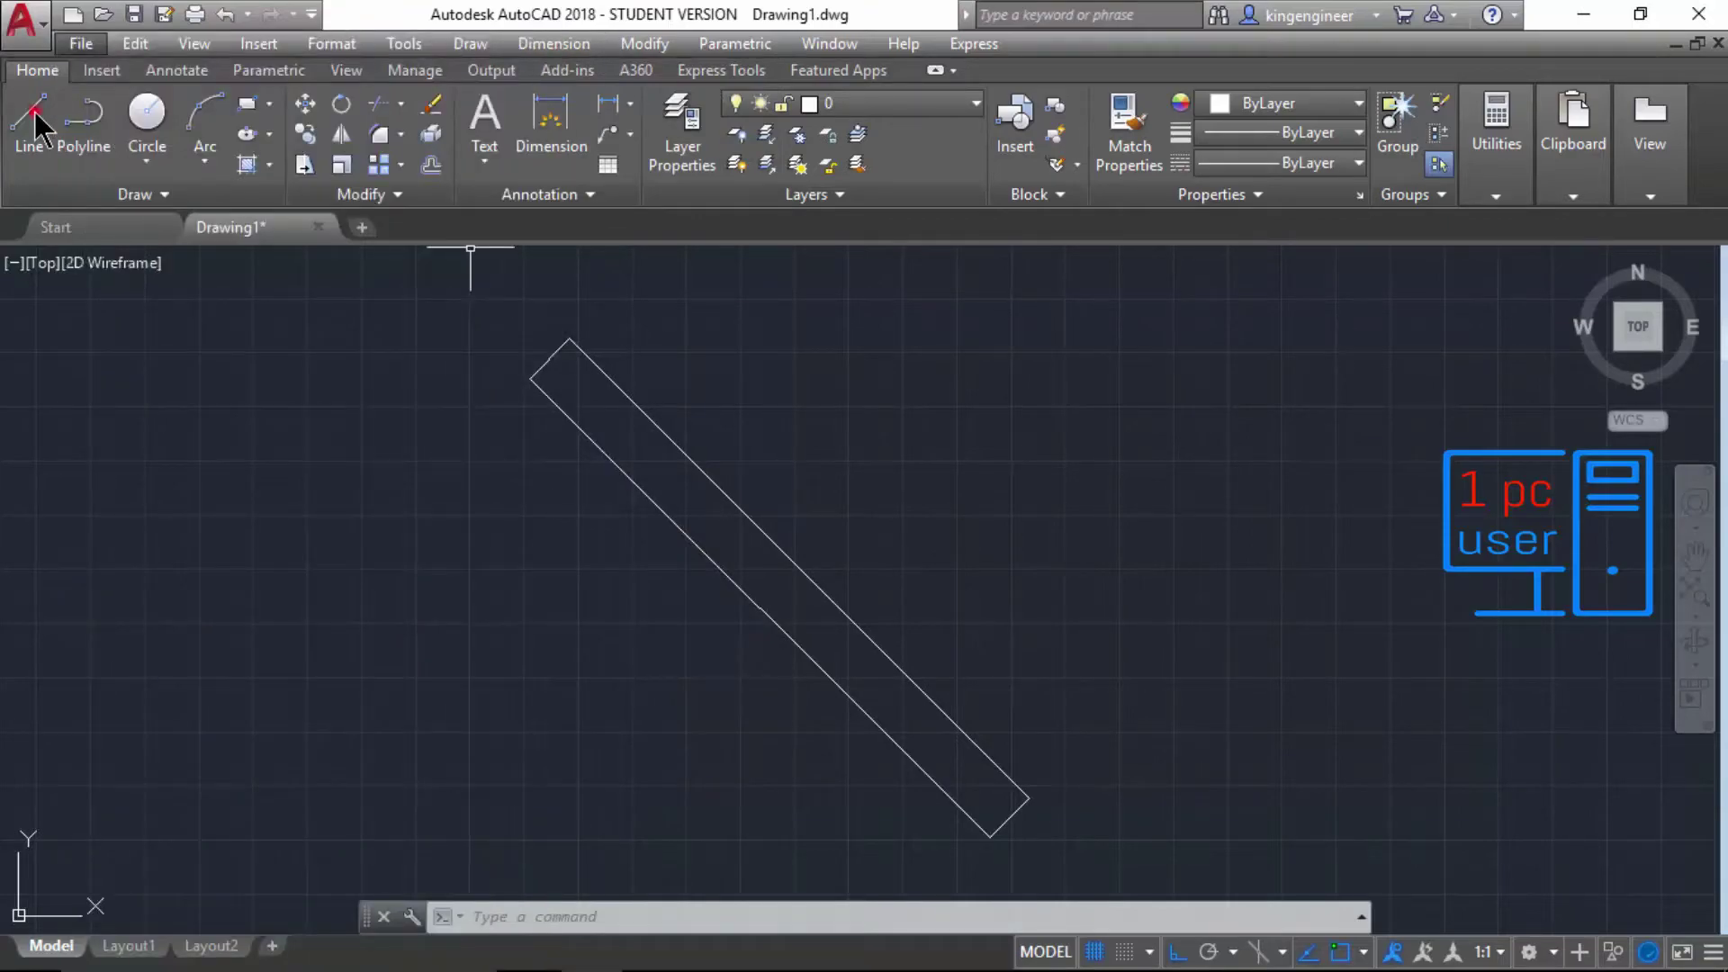
left_click(29, 117)
left_click(989, 838)
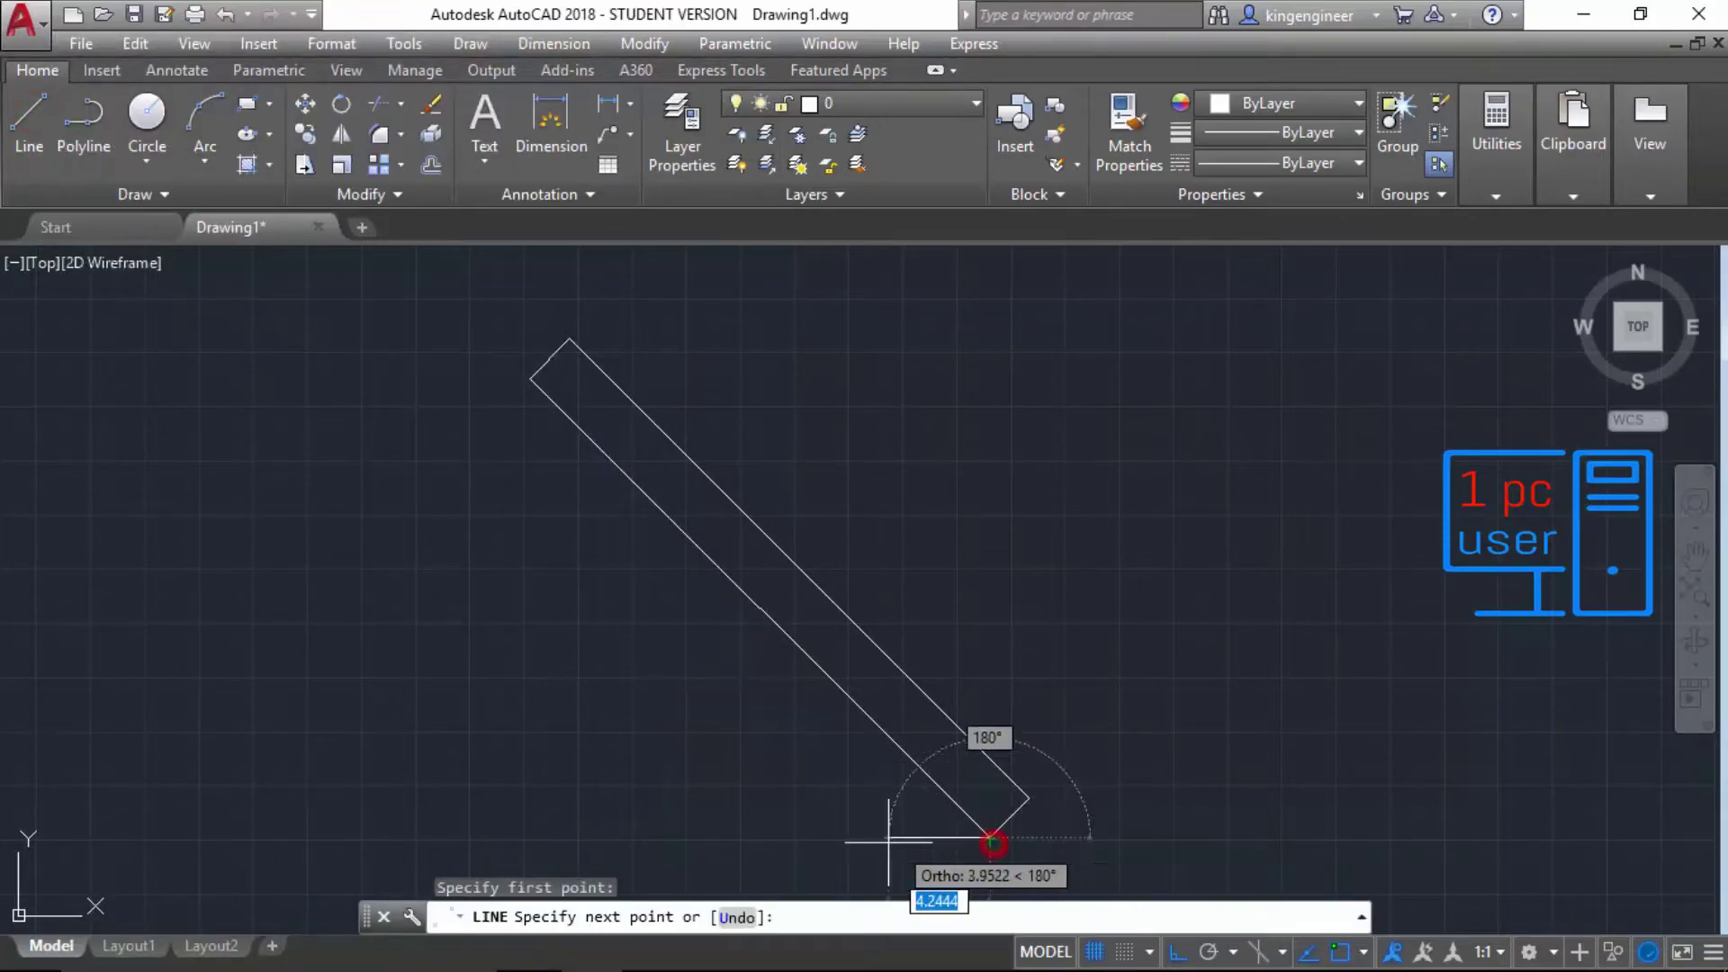
left_click(826, 837)
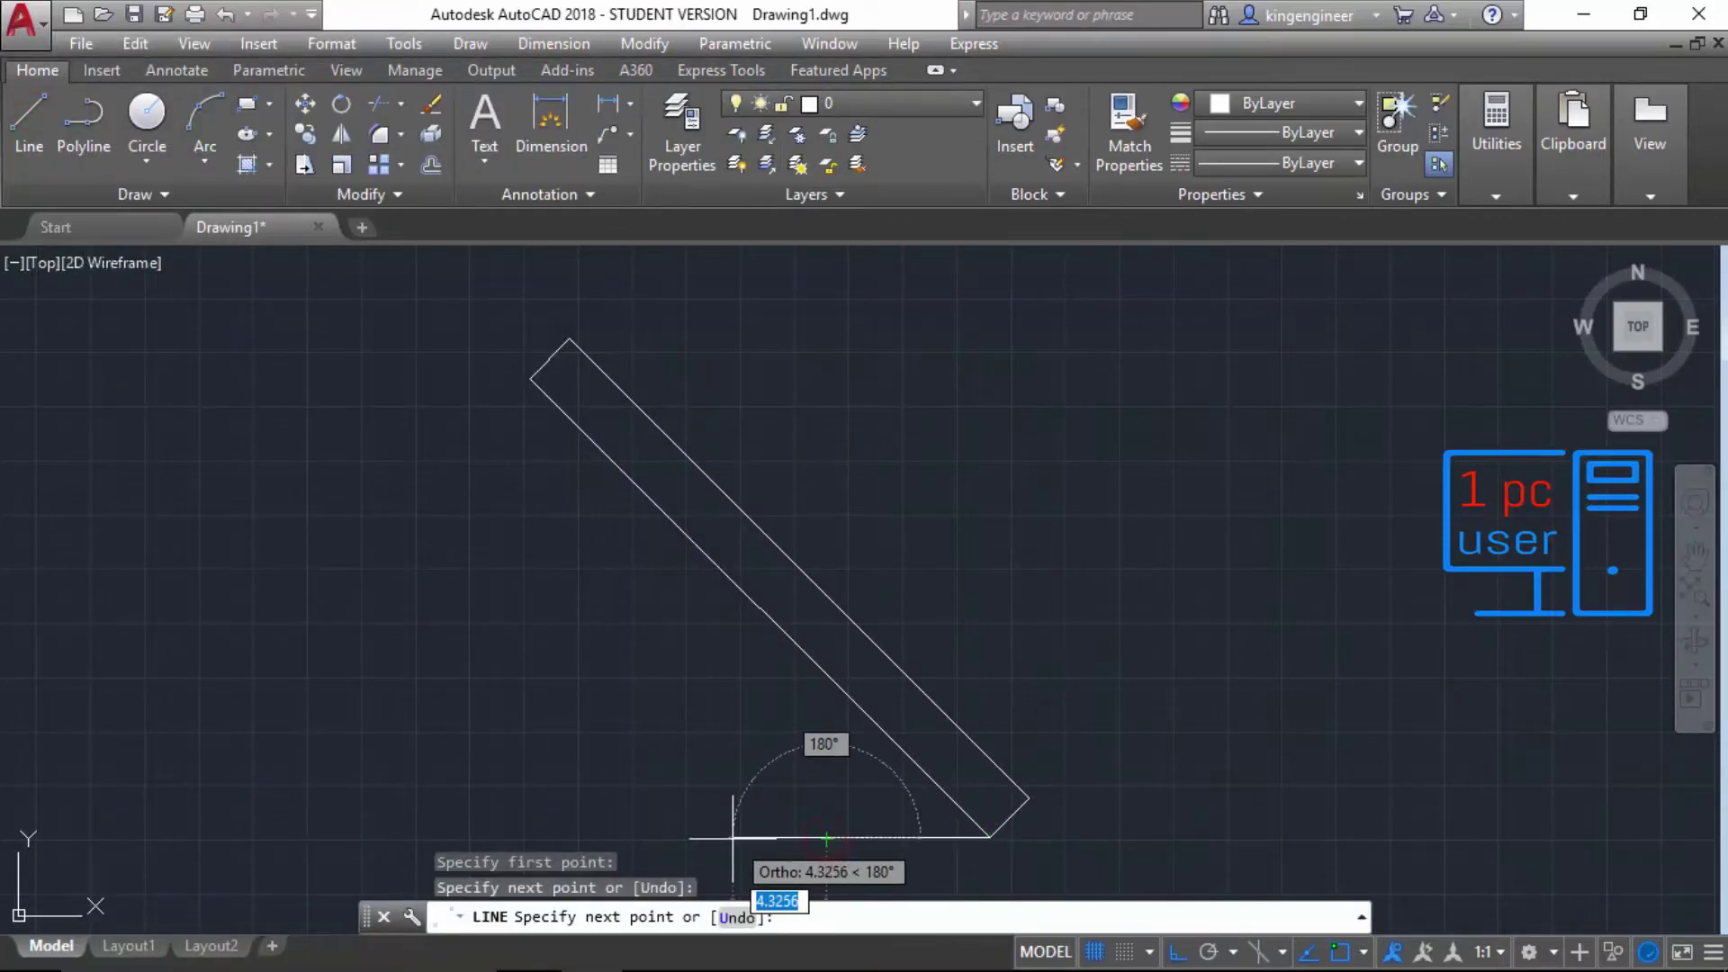
key("Escape")
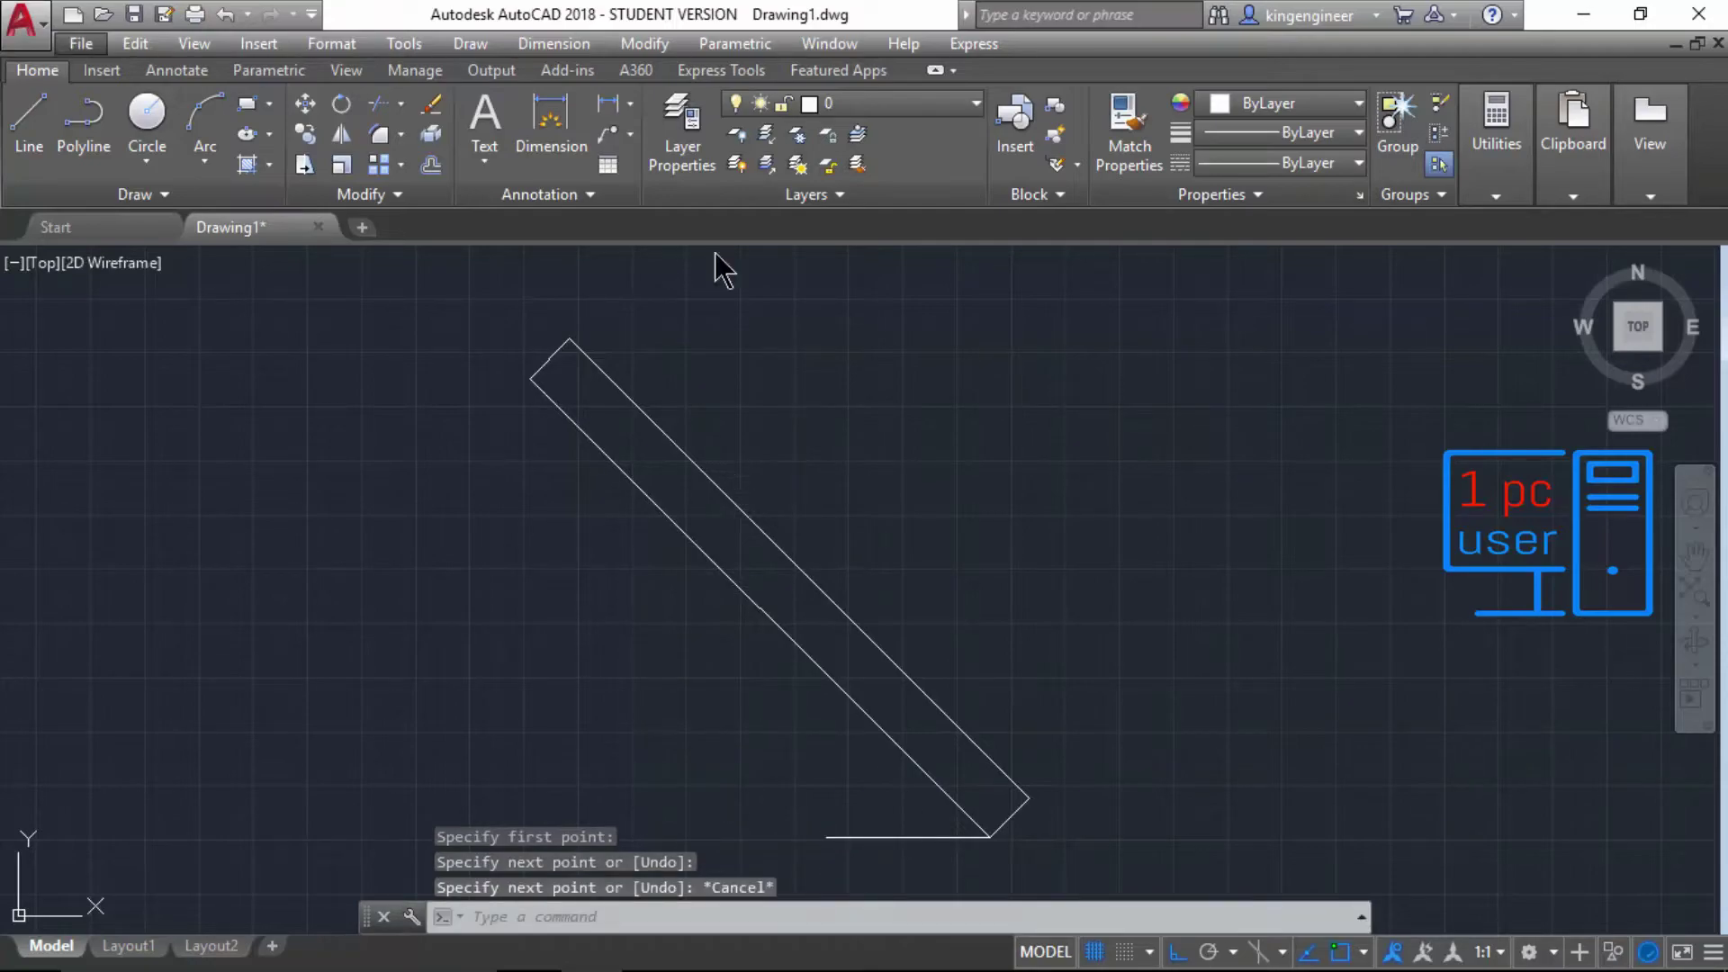
Step: Add an angular dimension between the short horizontal line and the narrow rectangle's lower-left long edge, placed inside the angle
left_click(555, 44)
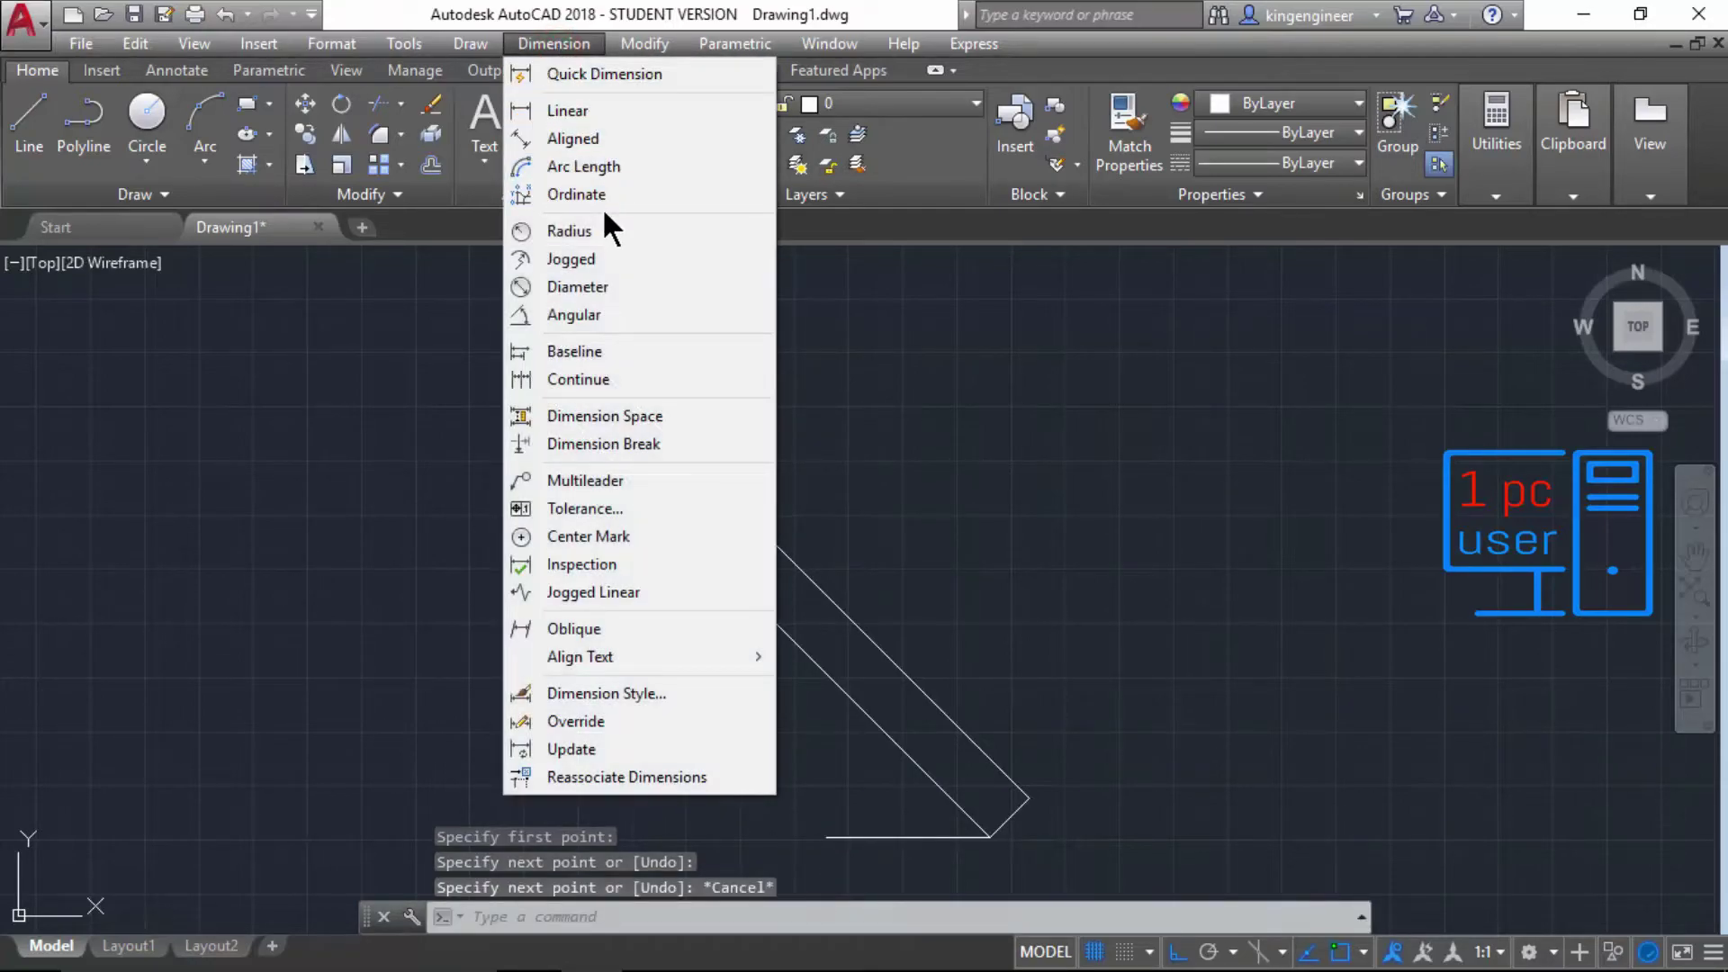
left_click(604, 315)
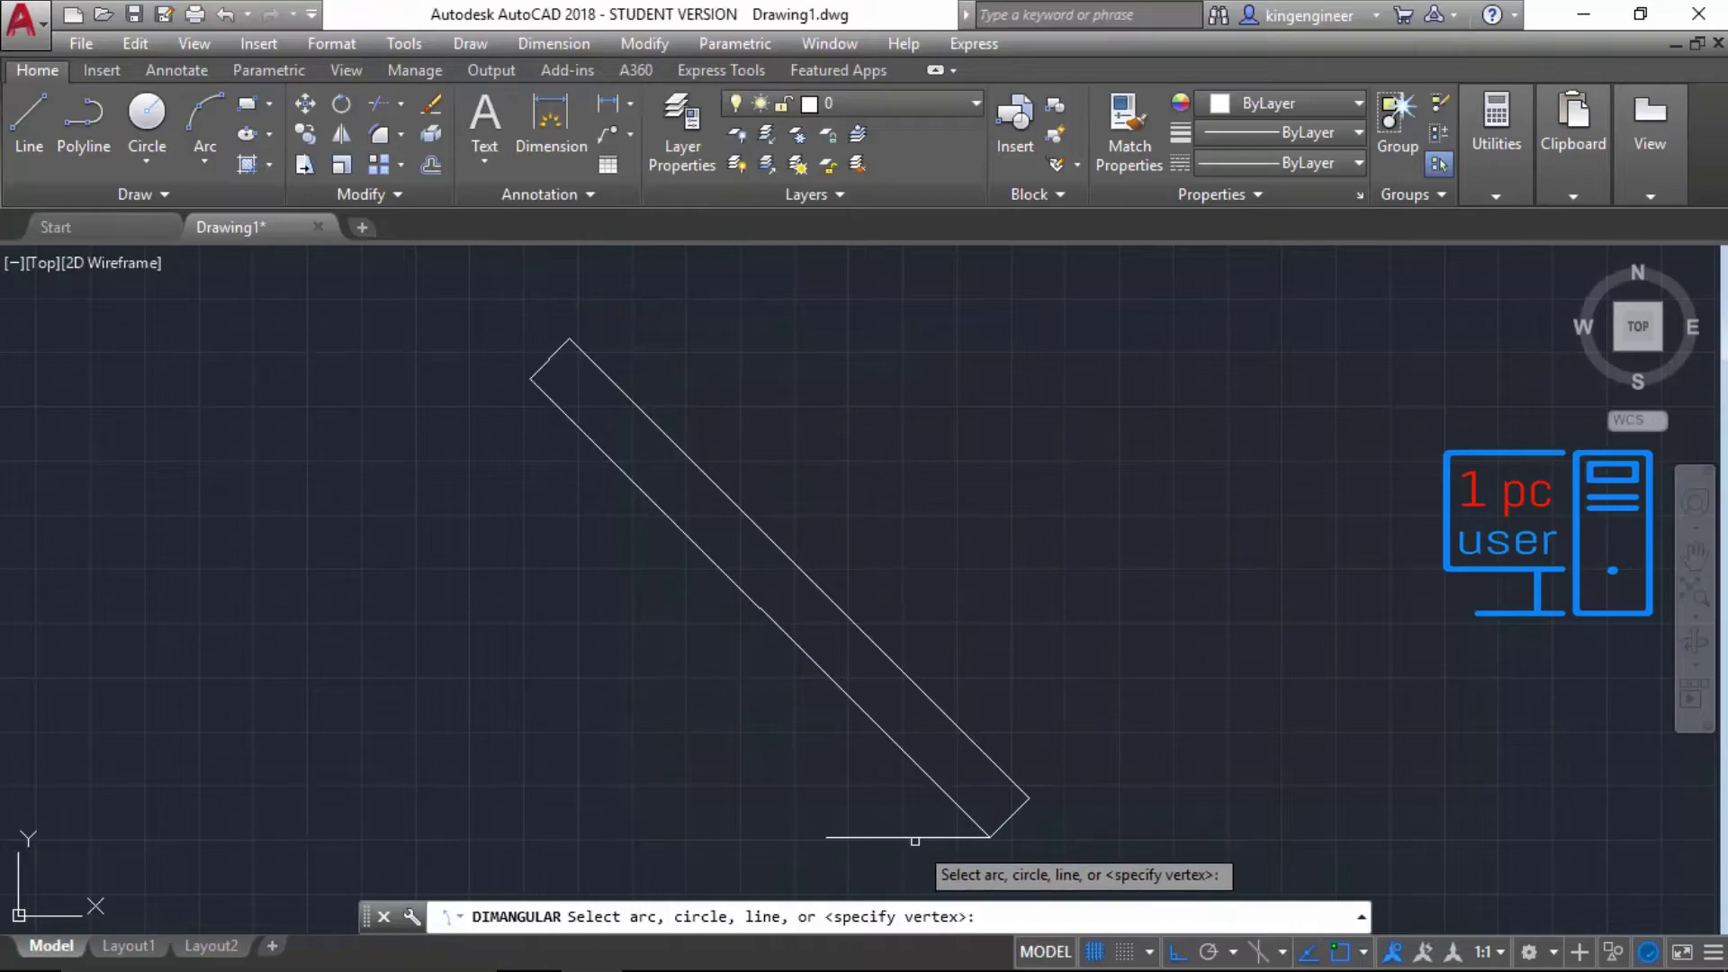
left_click(917, 838)
left_click(953, 801)
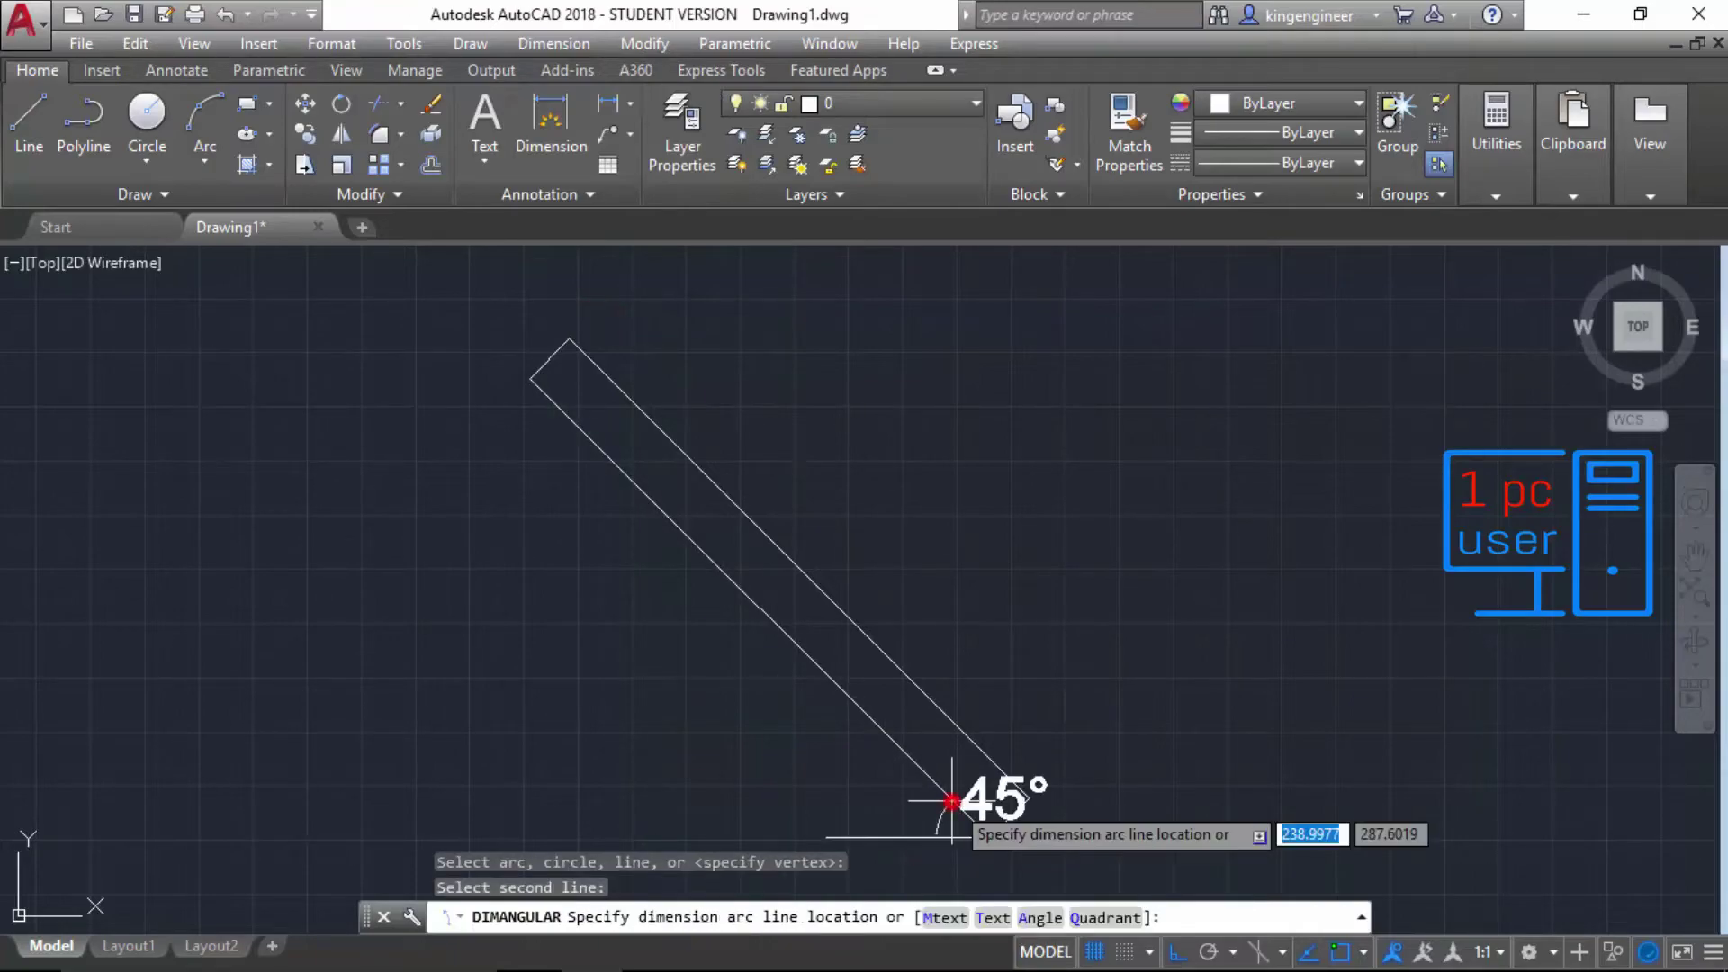
key("Return")
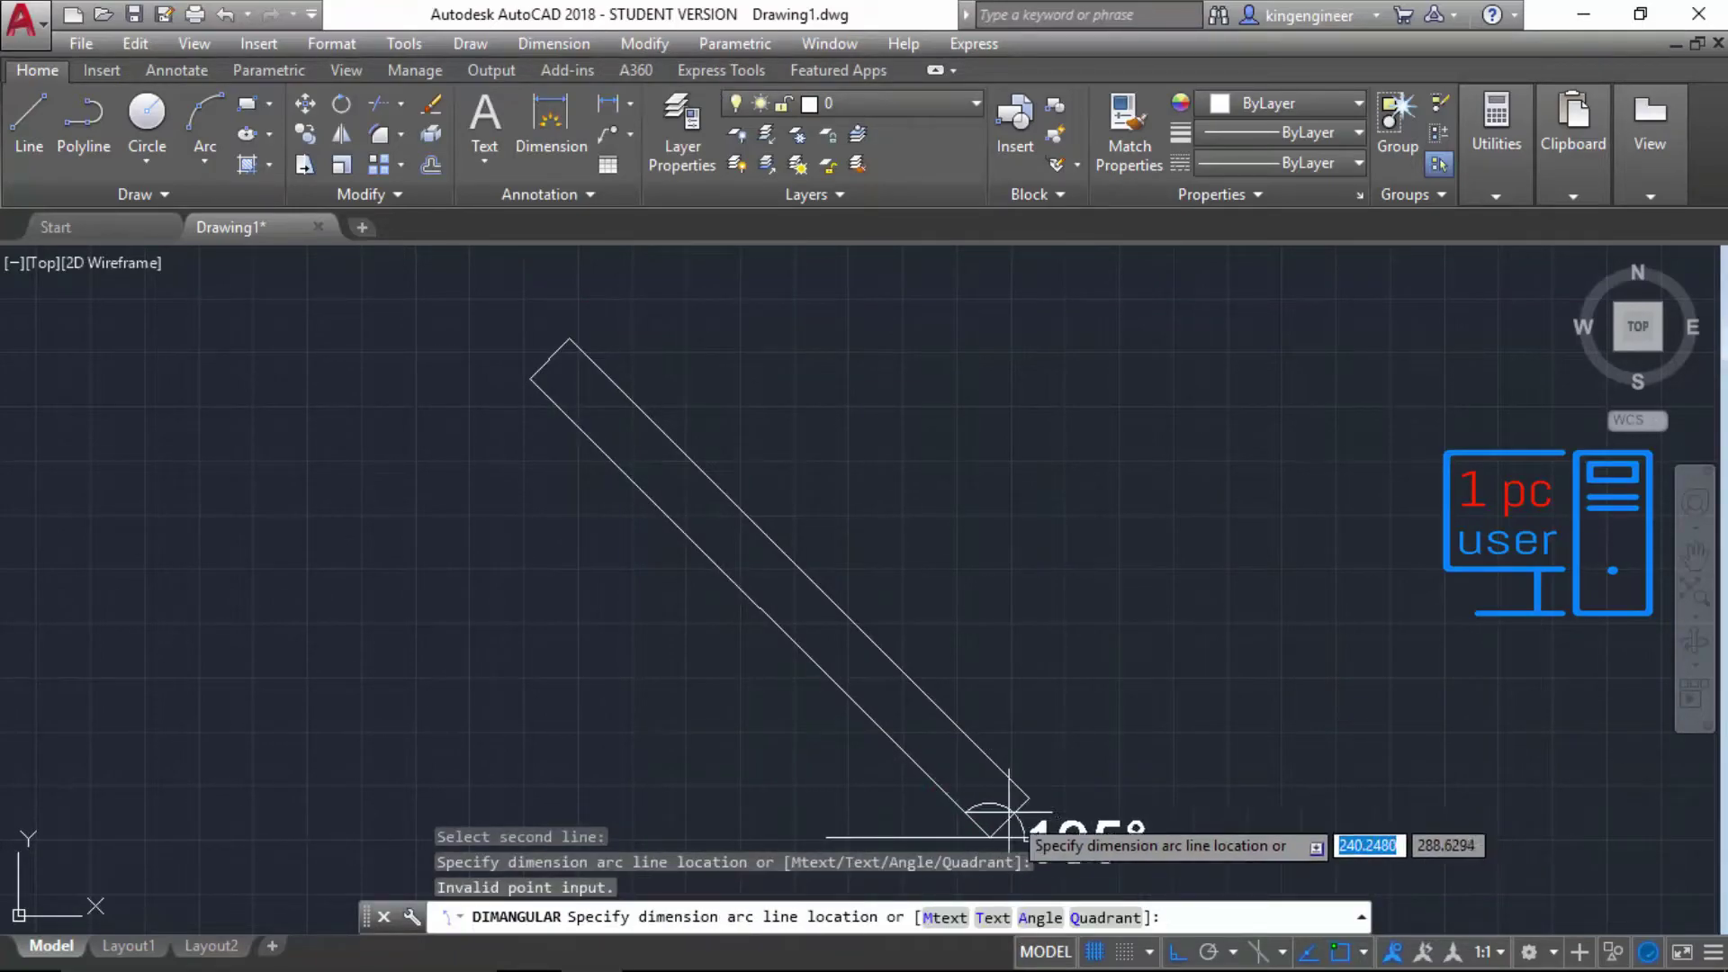
left_click(896, 805)
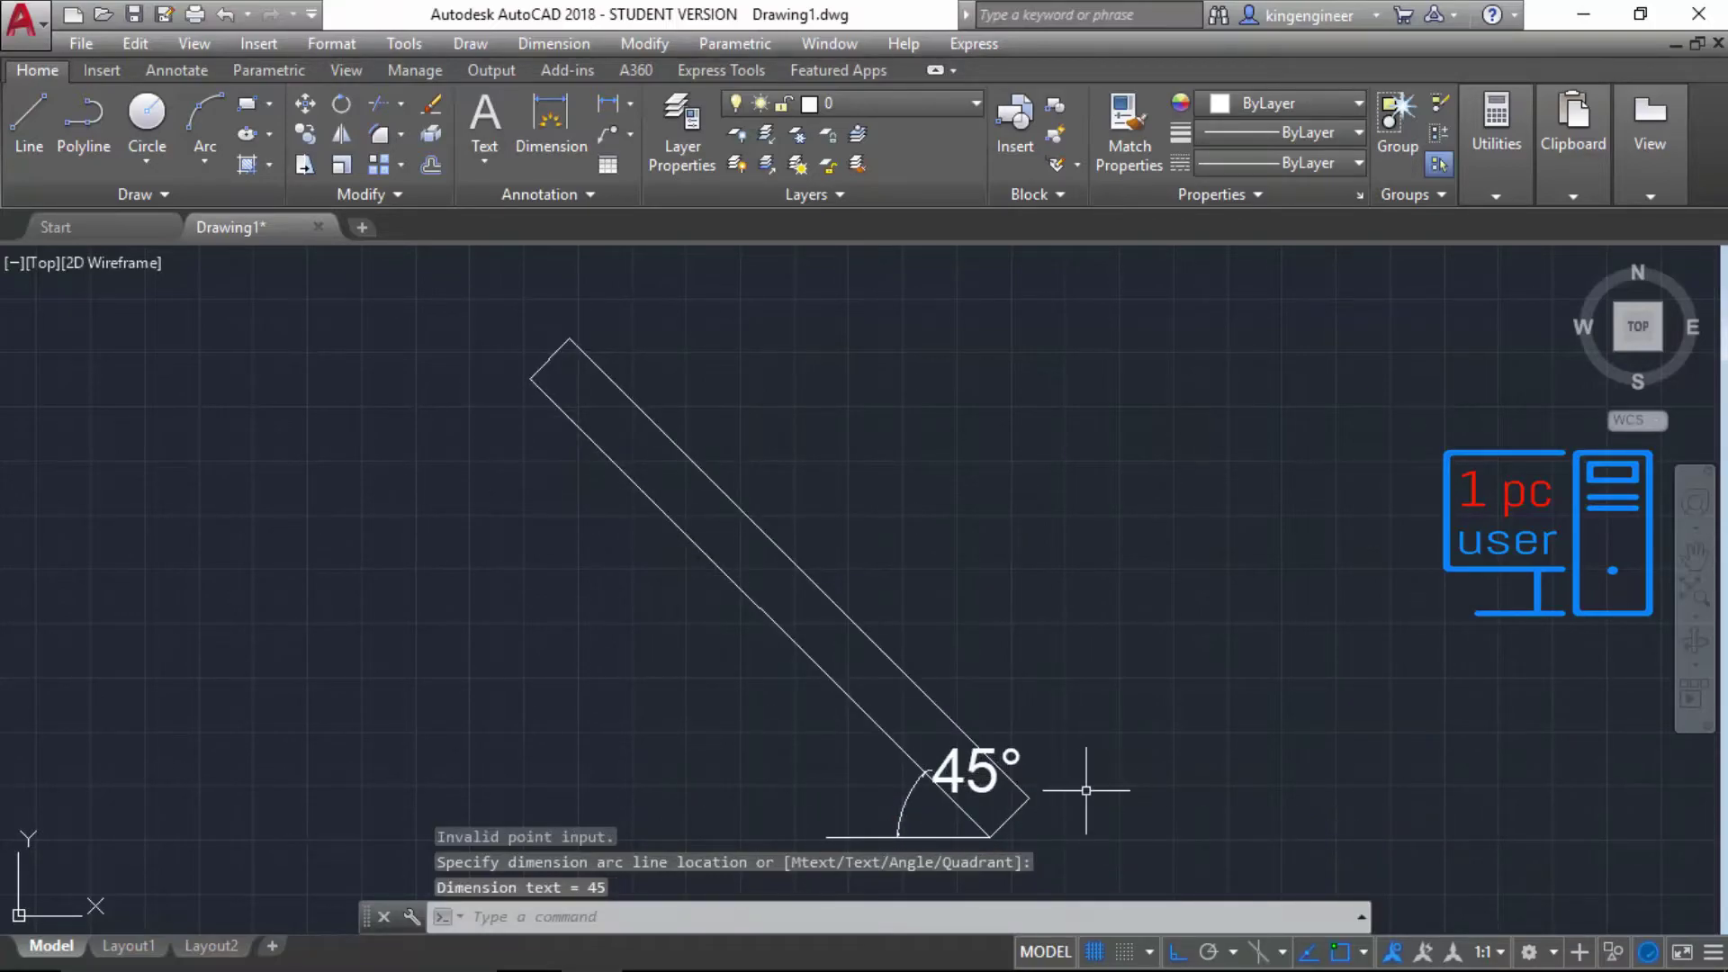
Step: Erase the narrow rotated rectangle together with its short horizontal line and angular dimension
key("Escape")
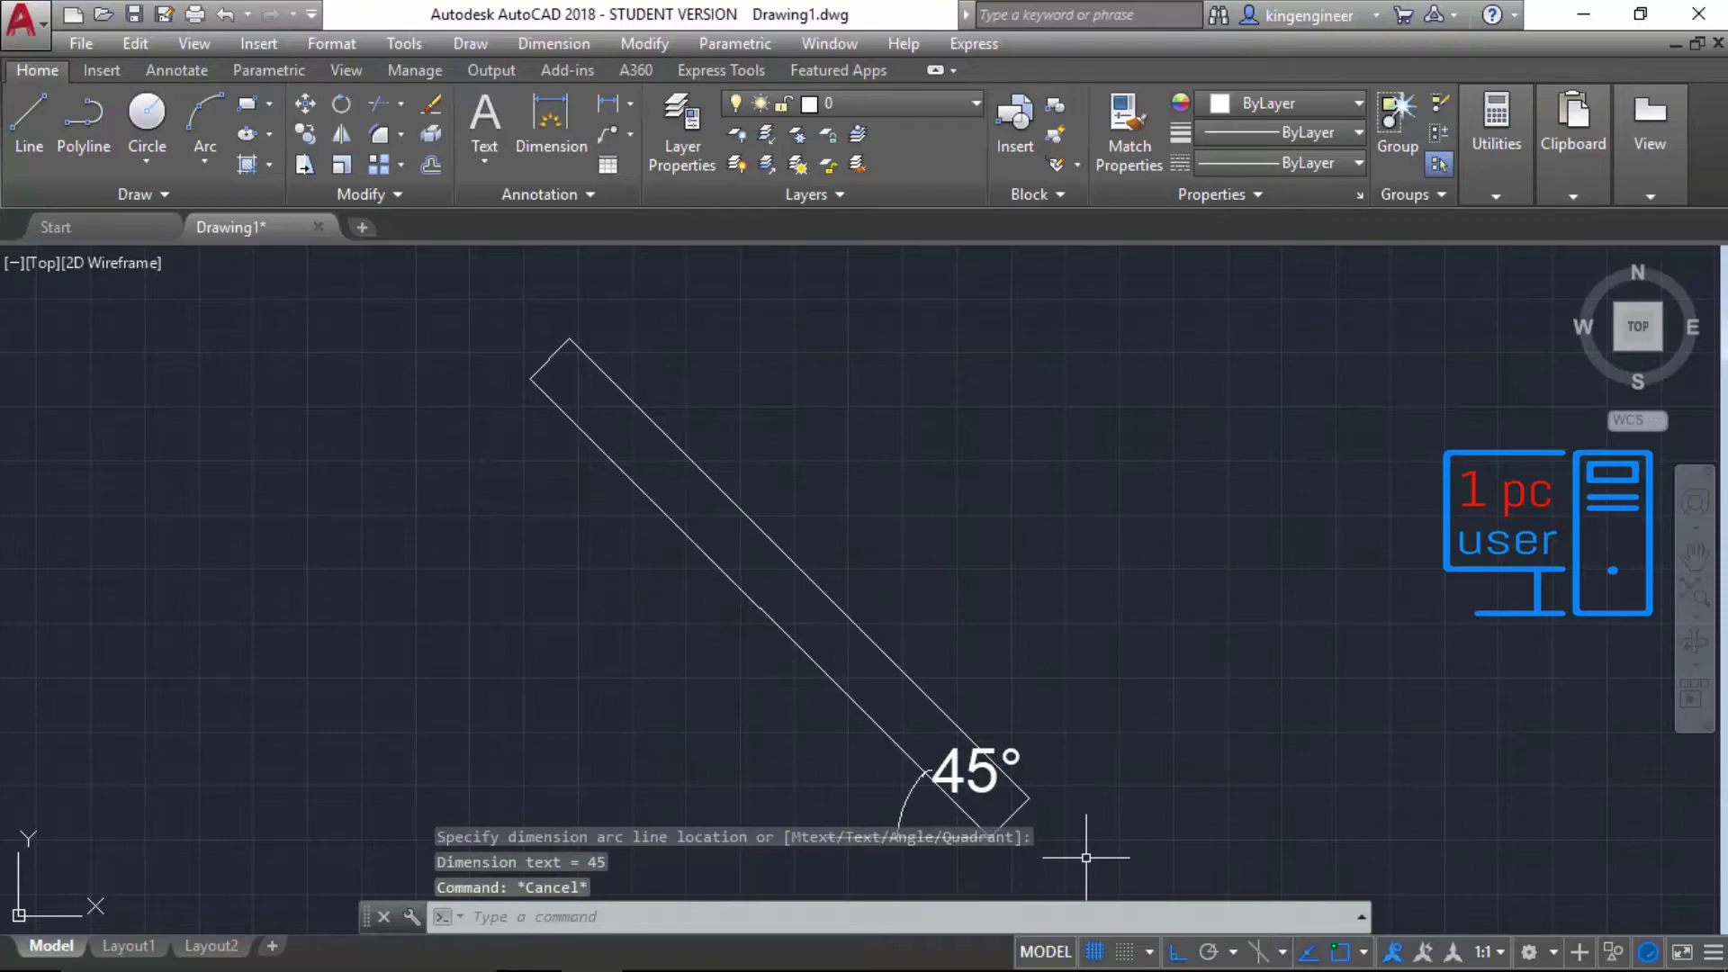
left_click(1087, 858)
left_click(565, 504)
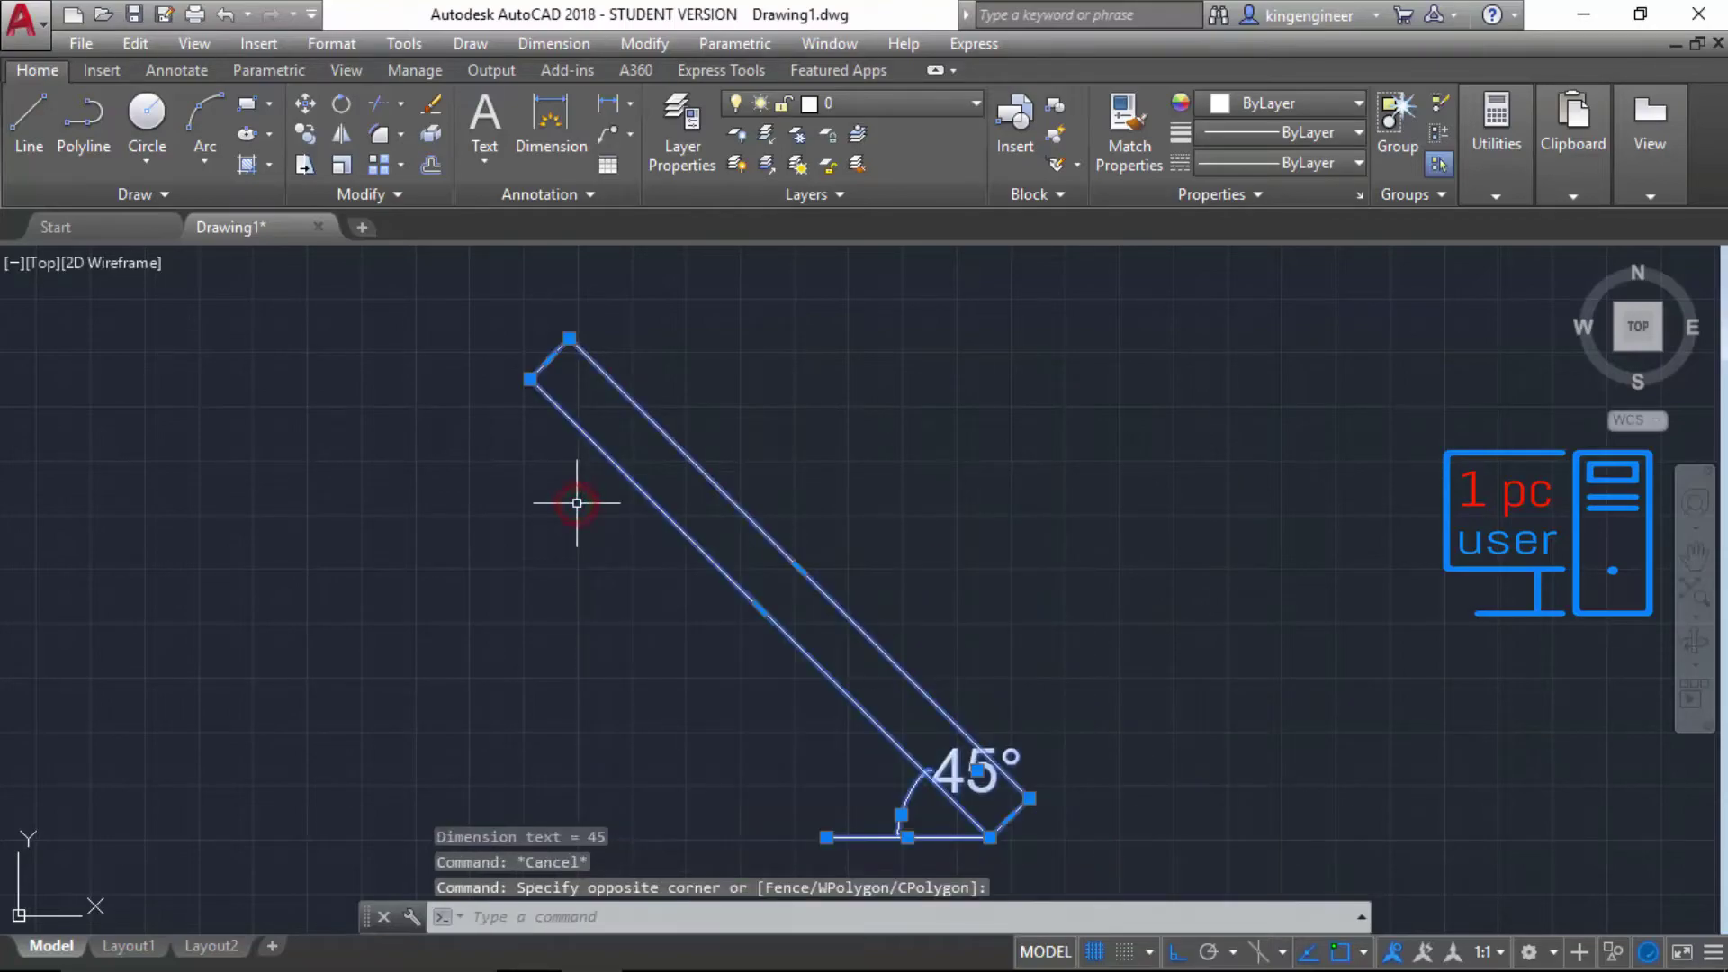
key("Delete")
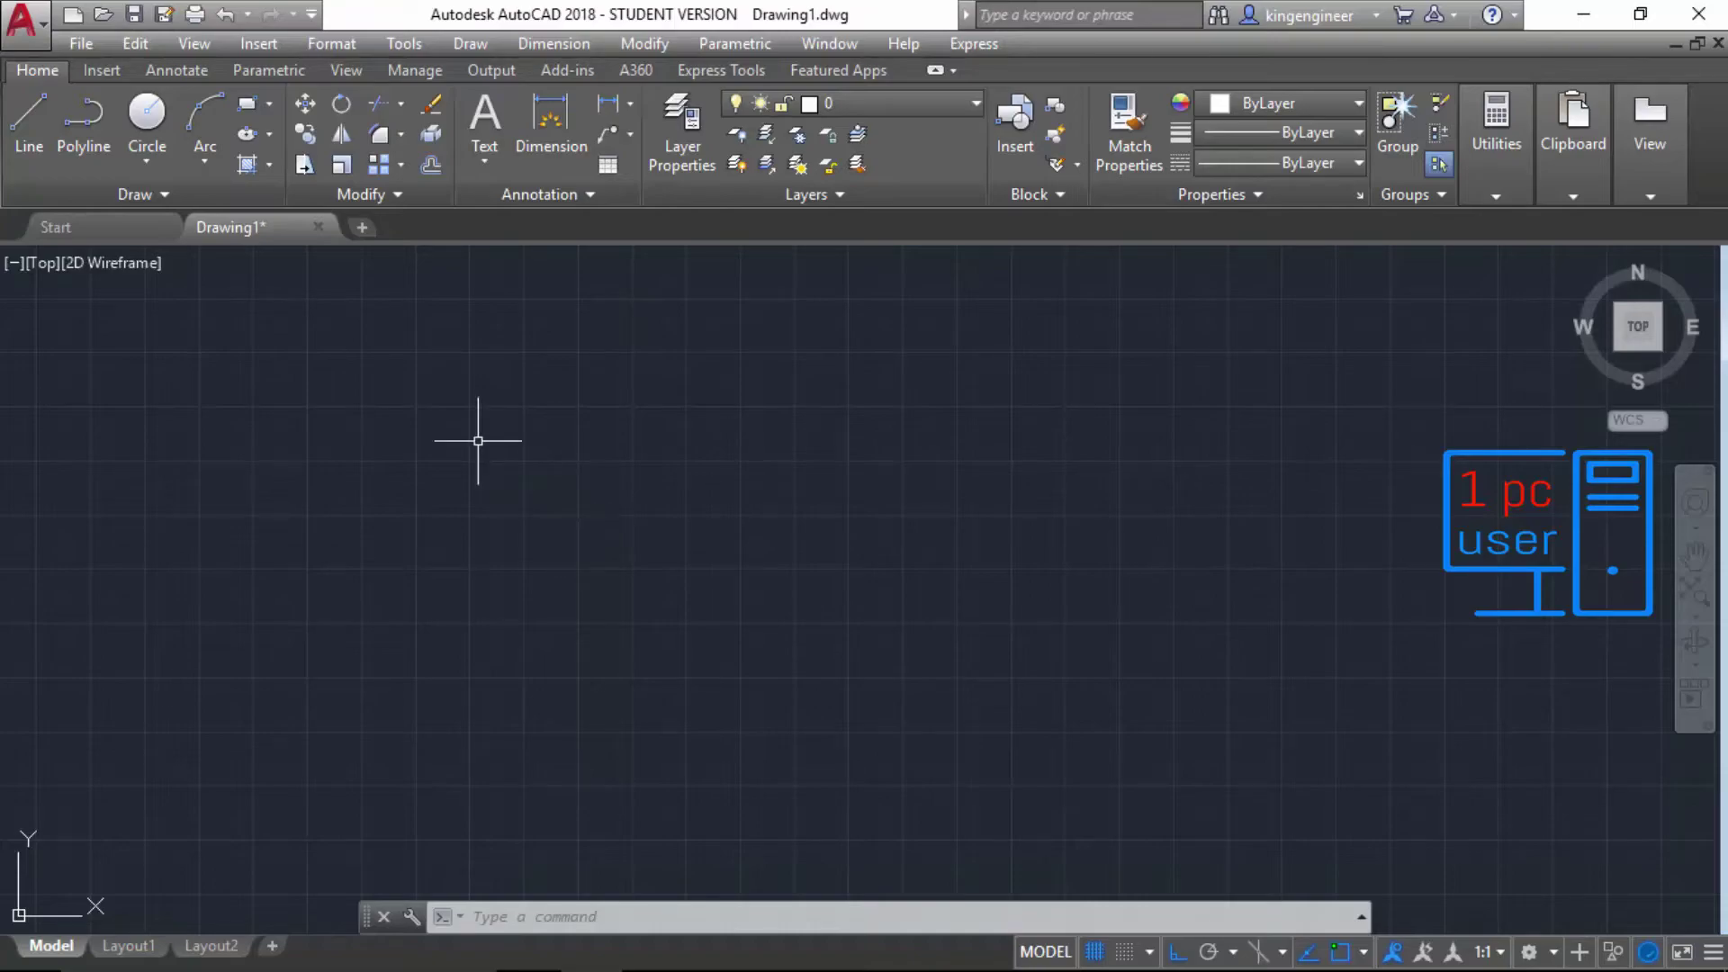
Step: Start a new rectangle with the Chamfer option, setting both the first and second chamfer distances to 5
left_click(247, 104)
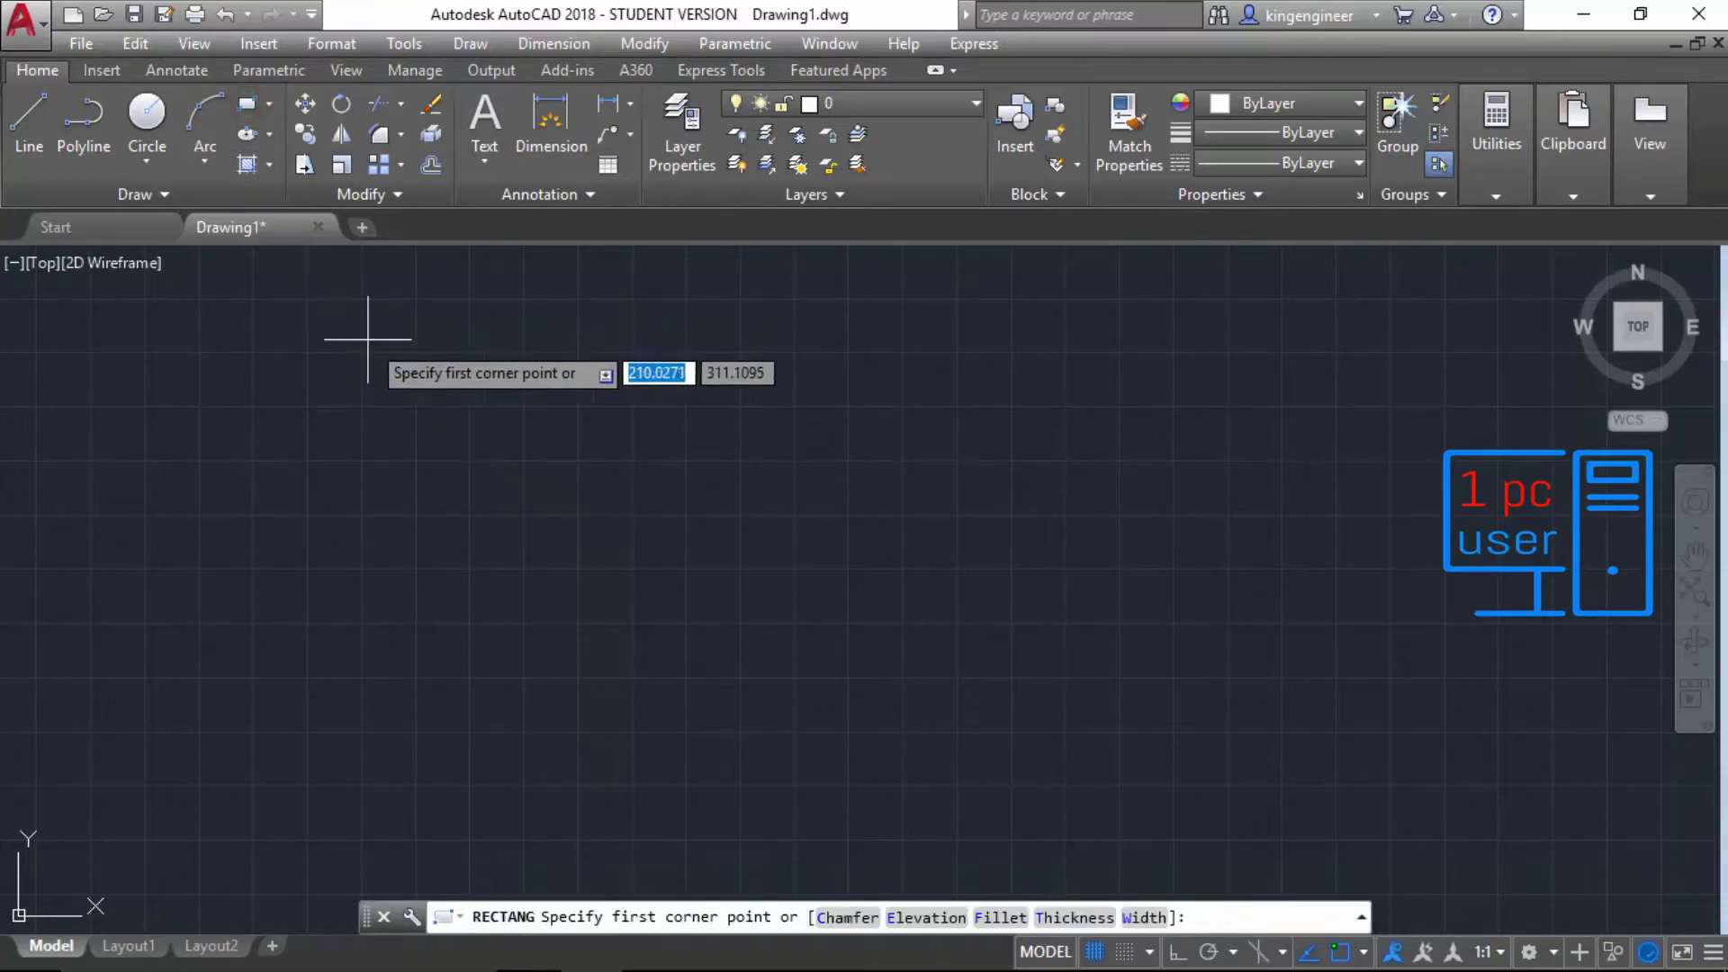
left_click(847, 918)
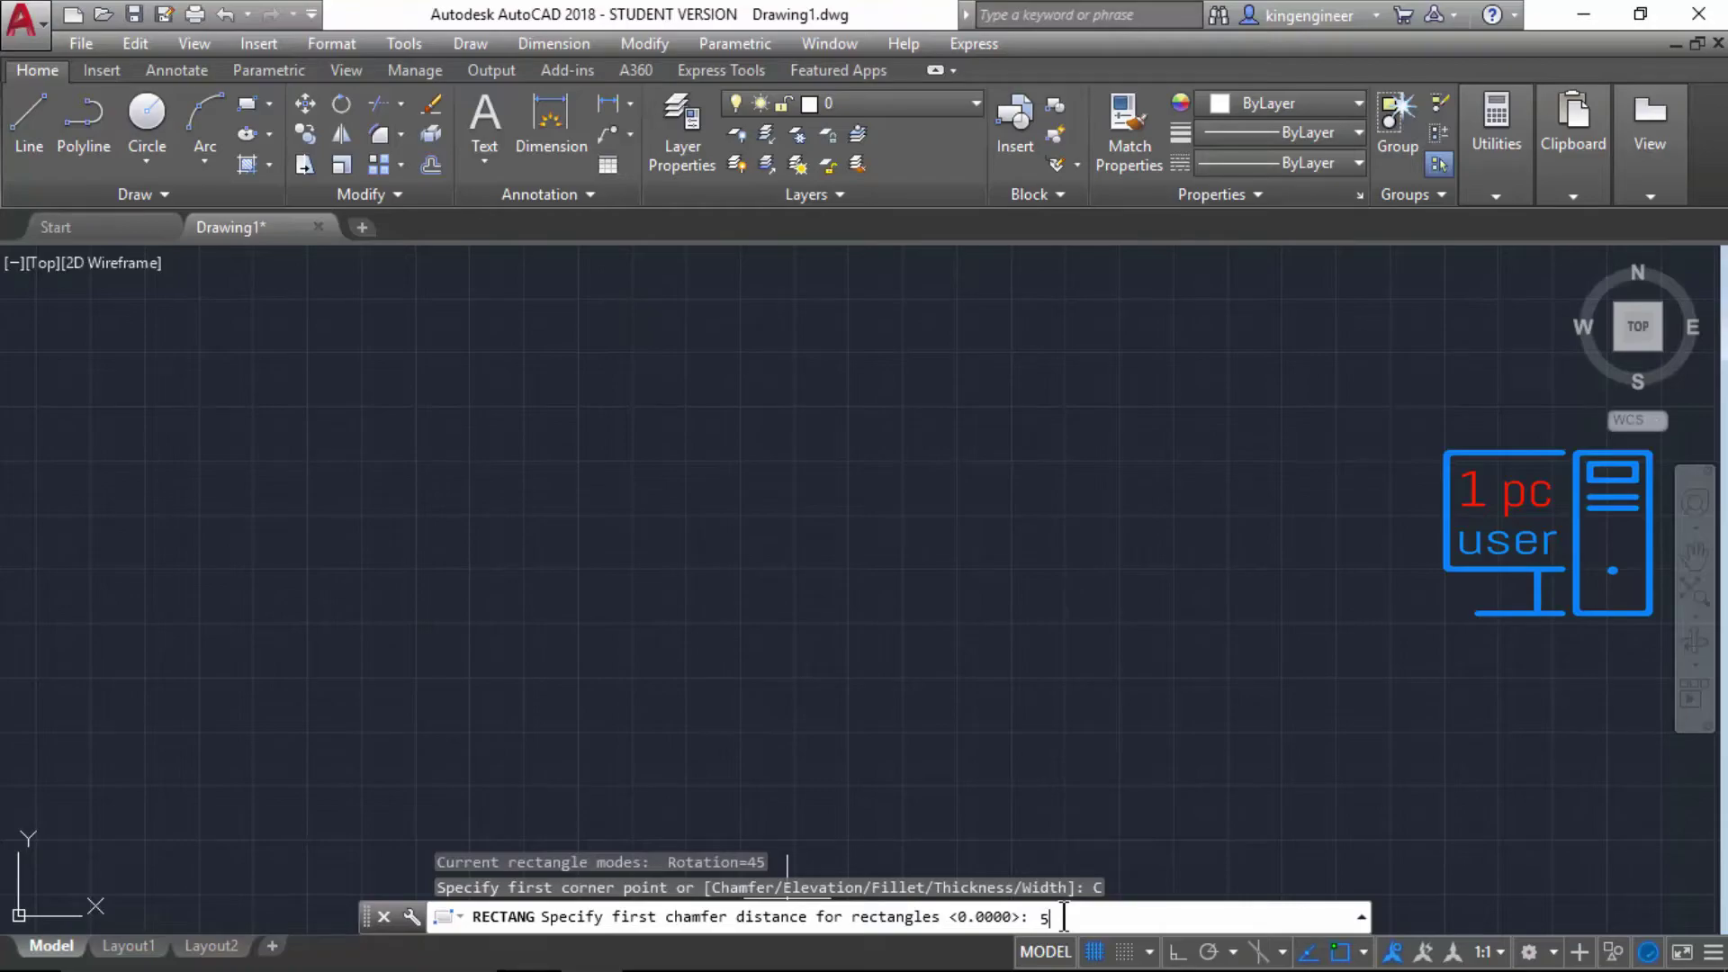
type("5")
key("Return")
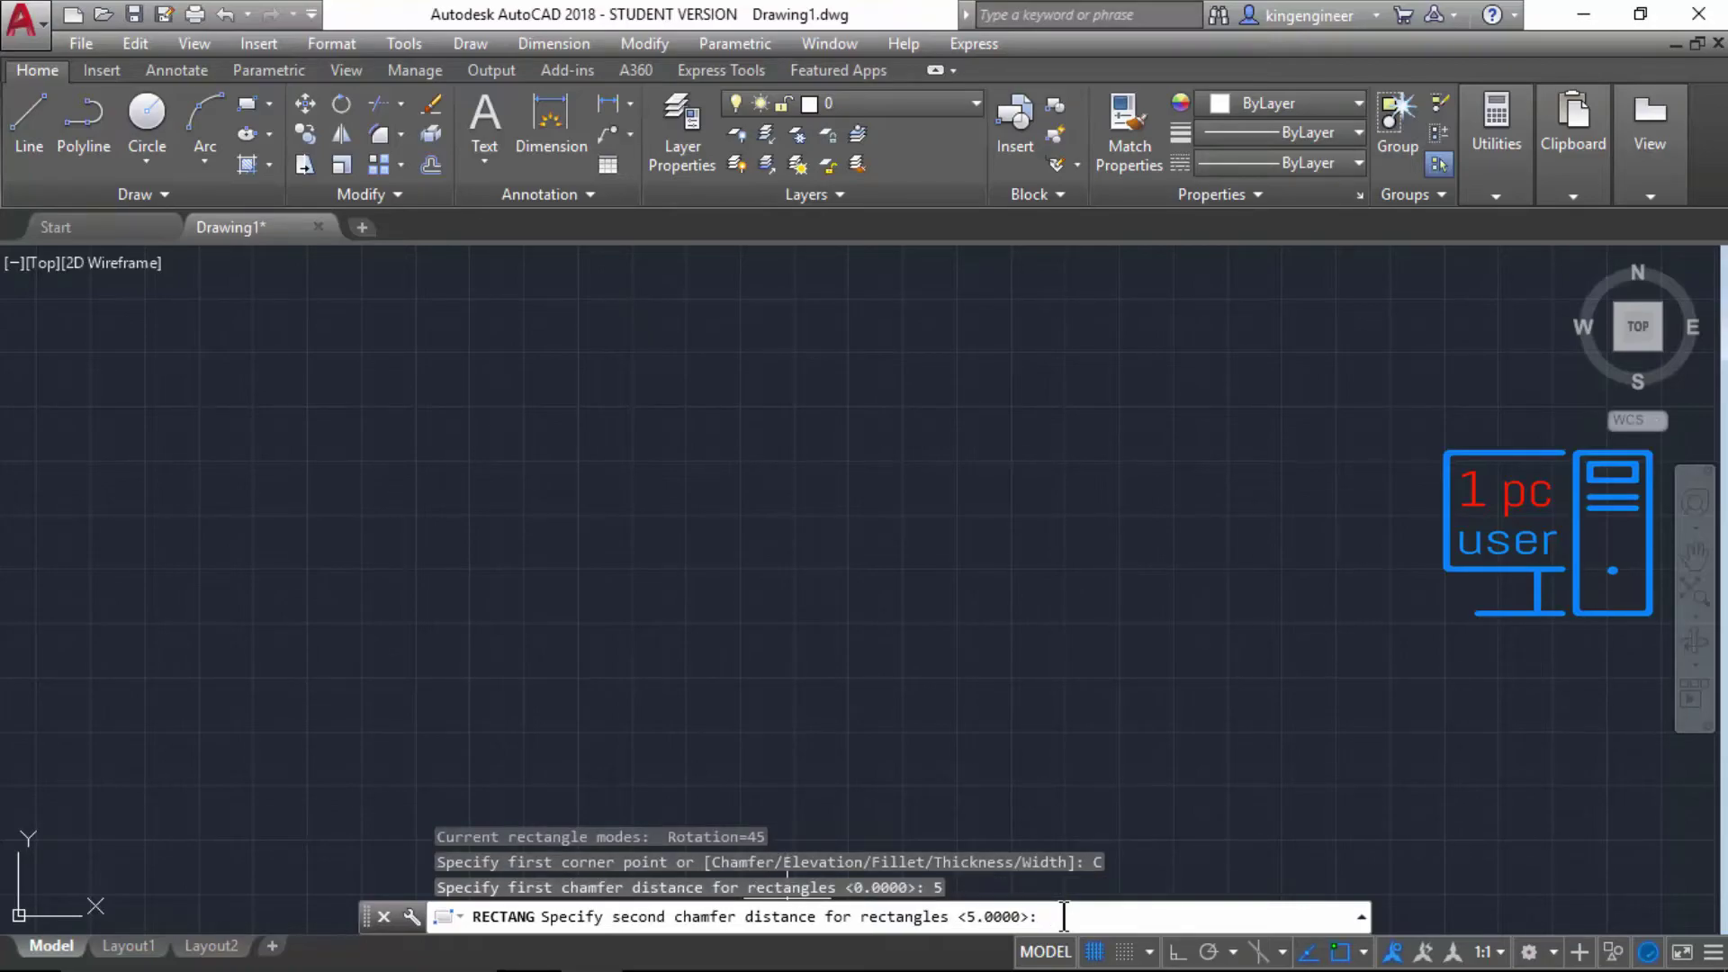
type("5")
key("Return")
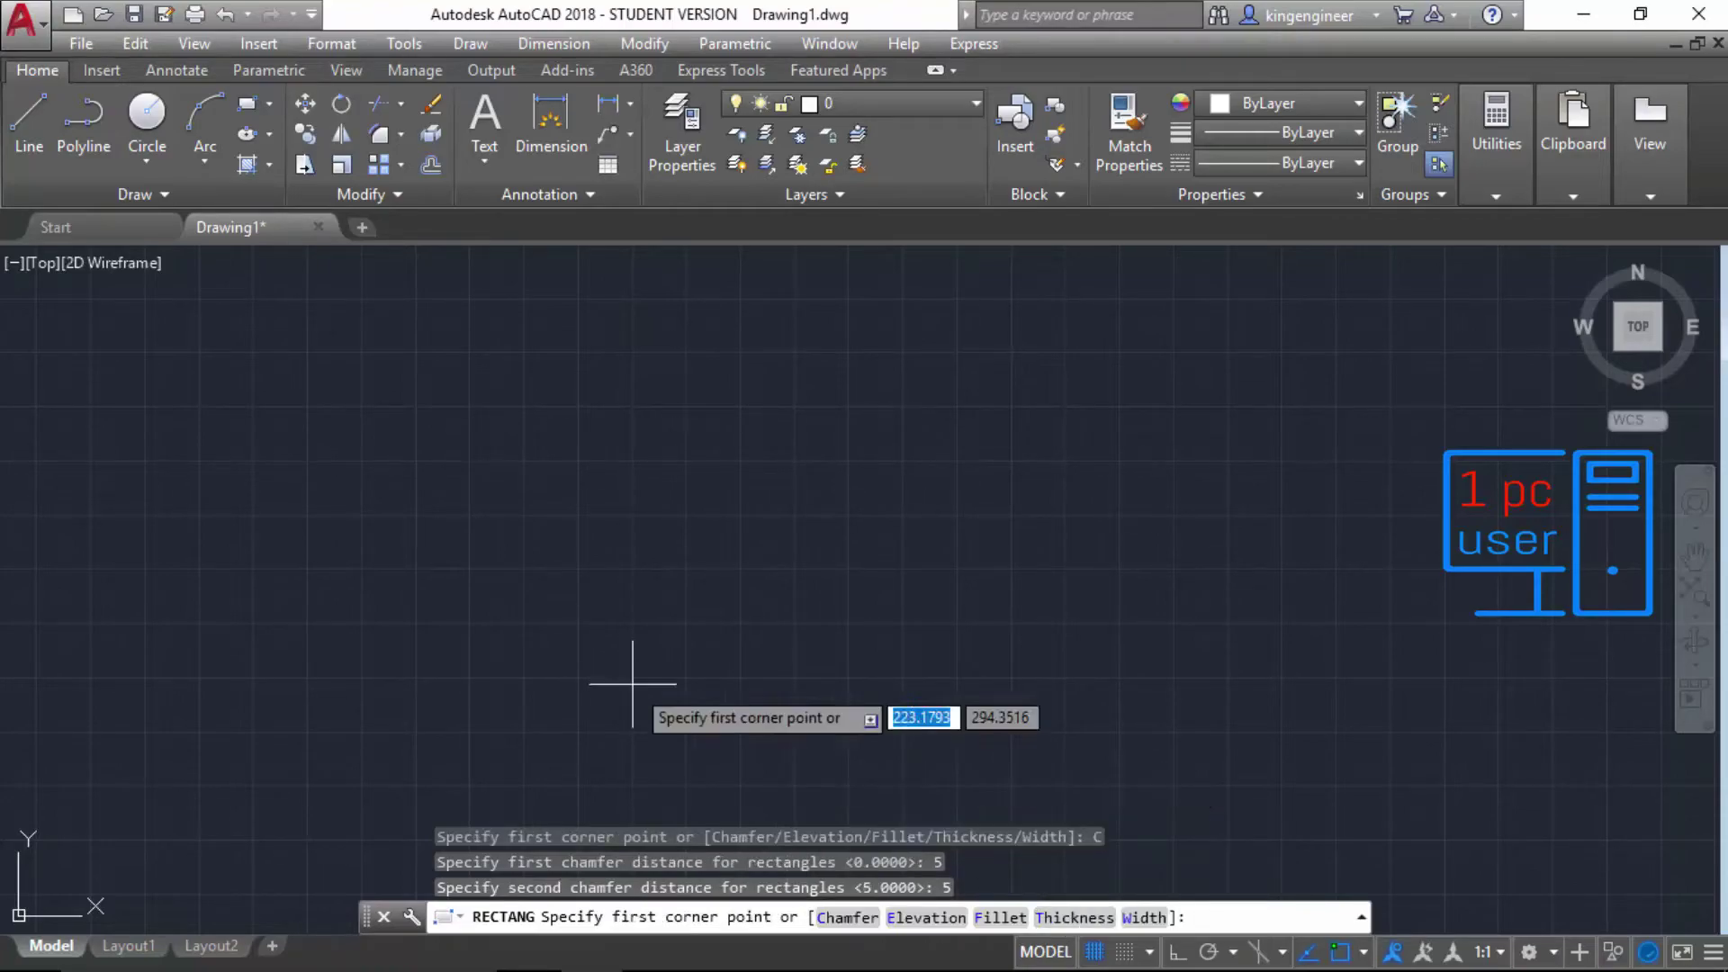
Step: Place the chamfered rectangle using the Dimensions option with a length of 70 and a width of 70
left_click(287, 461)
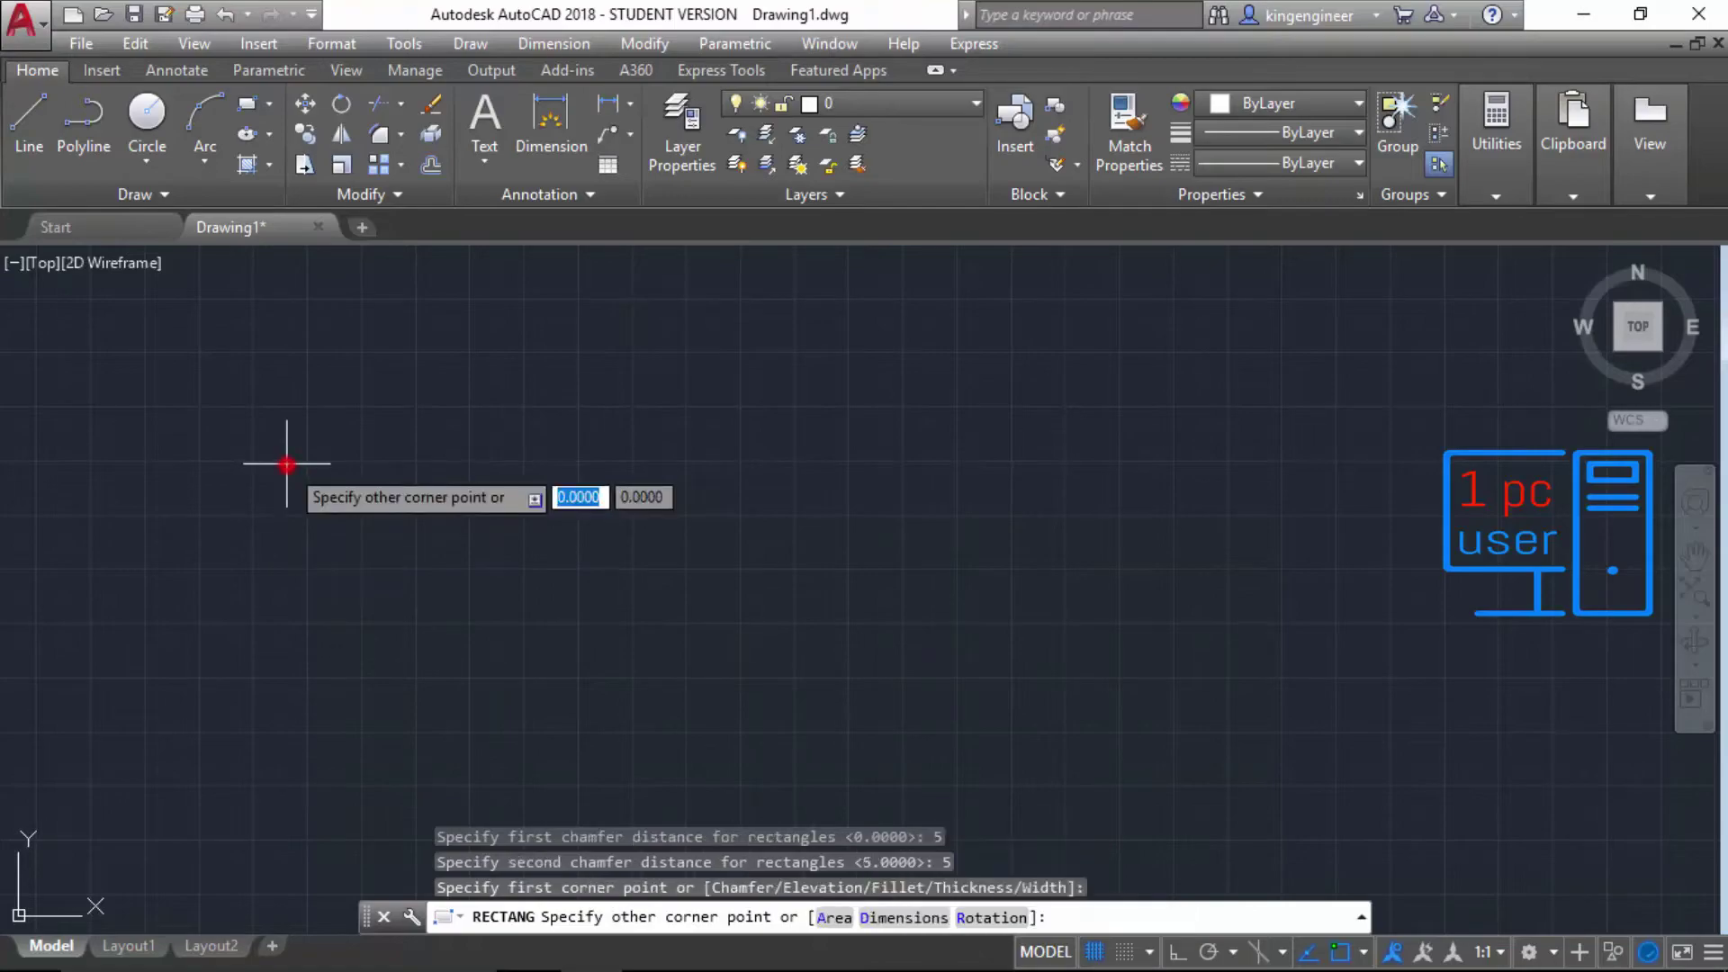
scroll(363, 504, "up", 5)
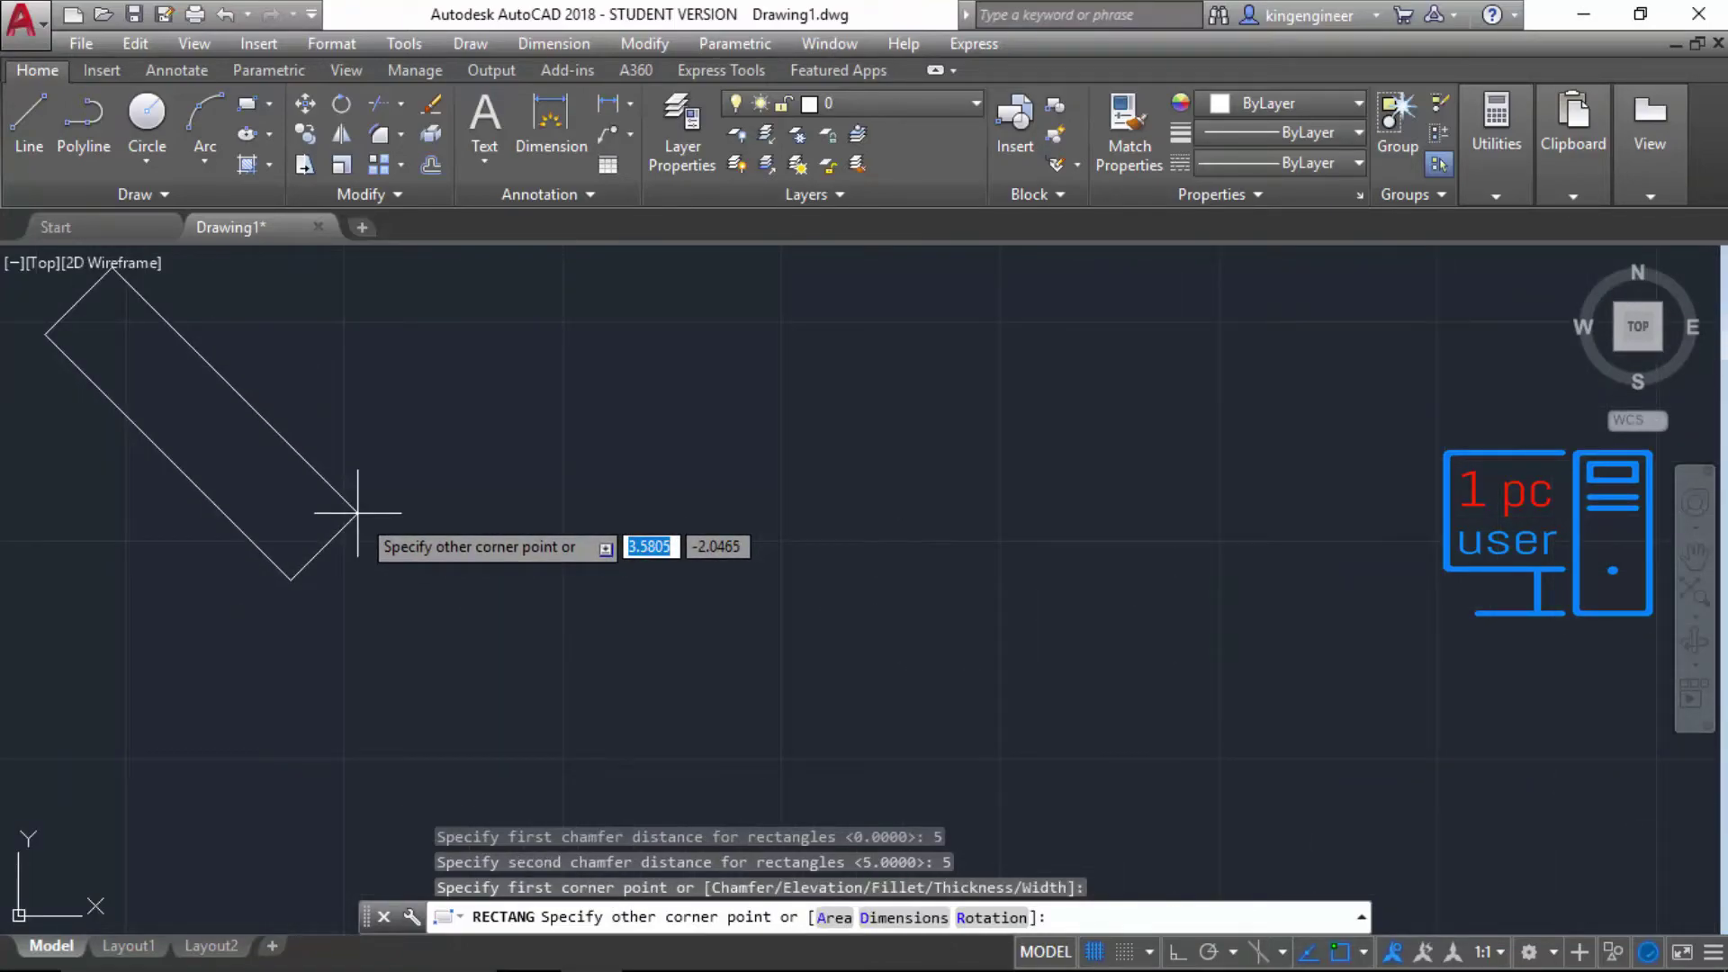
middle_click_drag(358, 513, 462, 650)
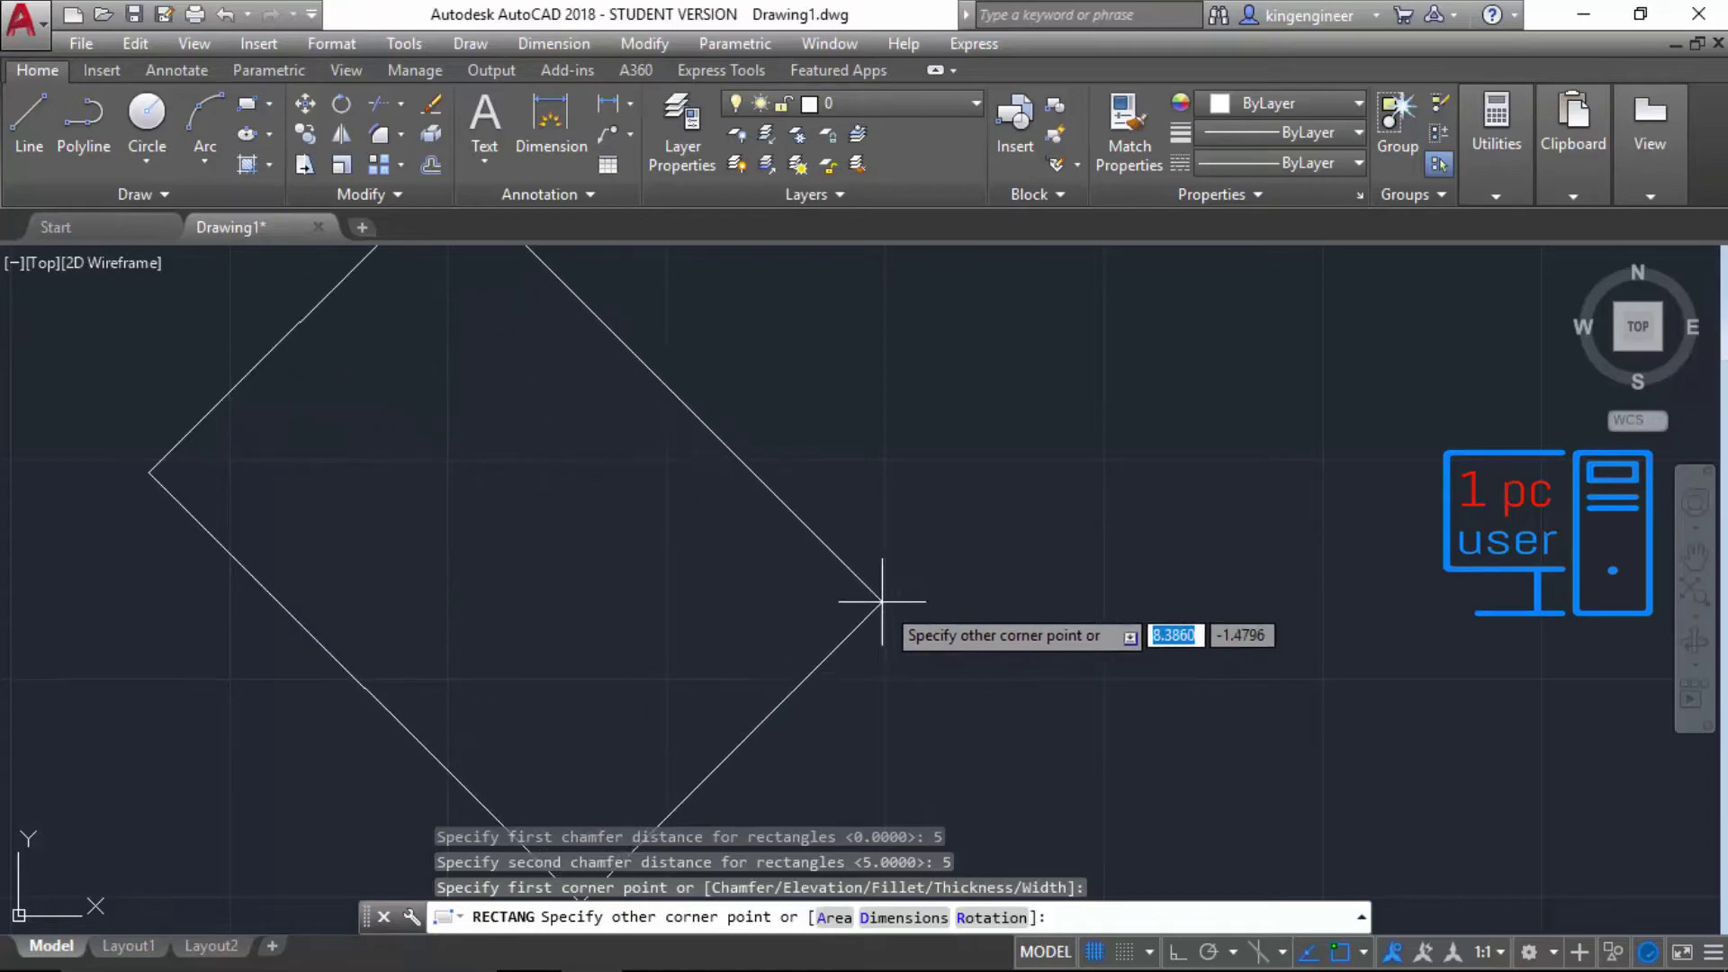
scroll(866, 639, "down", 5)
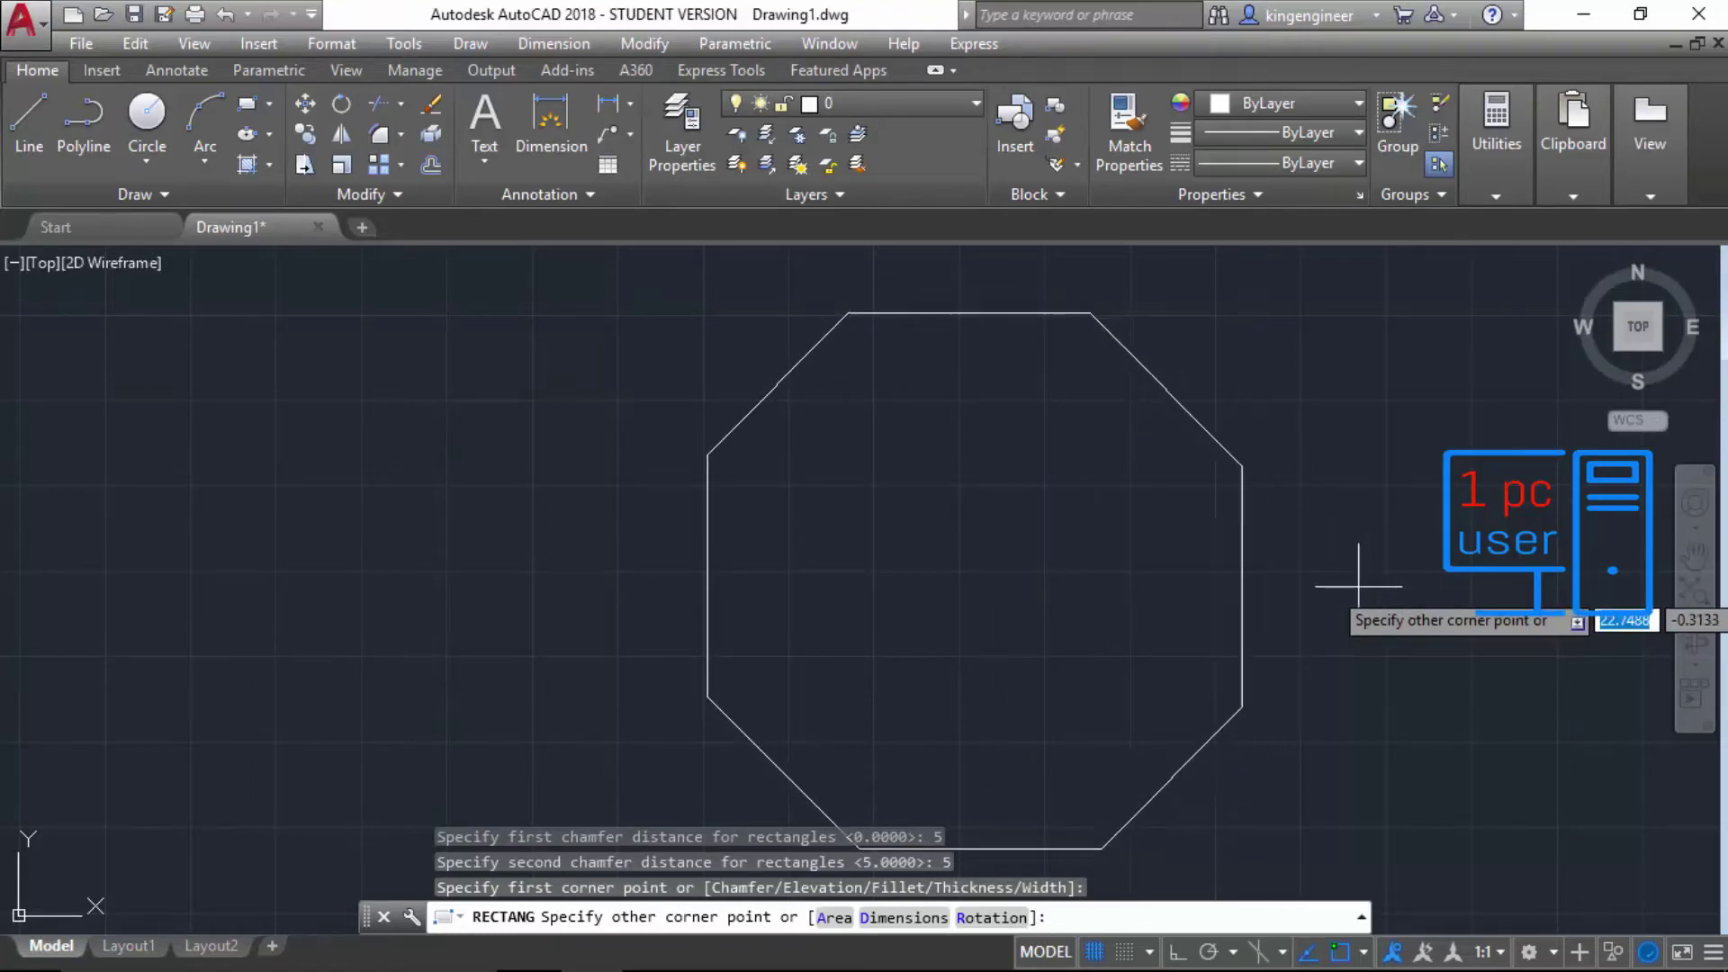
right_click(1184, 586)
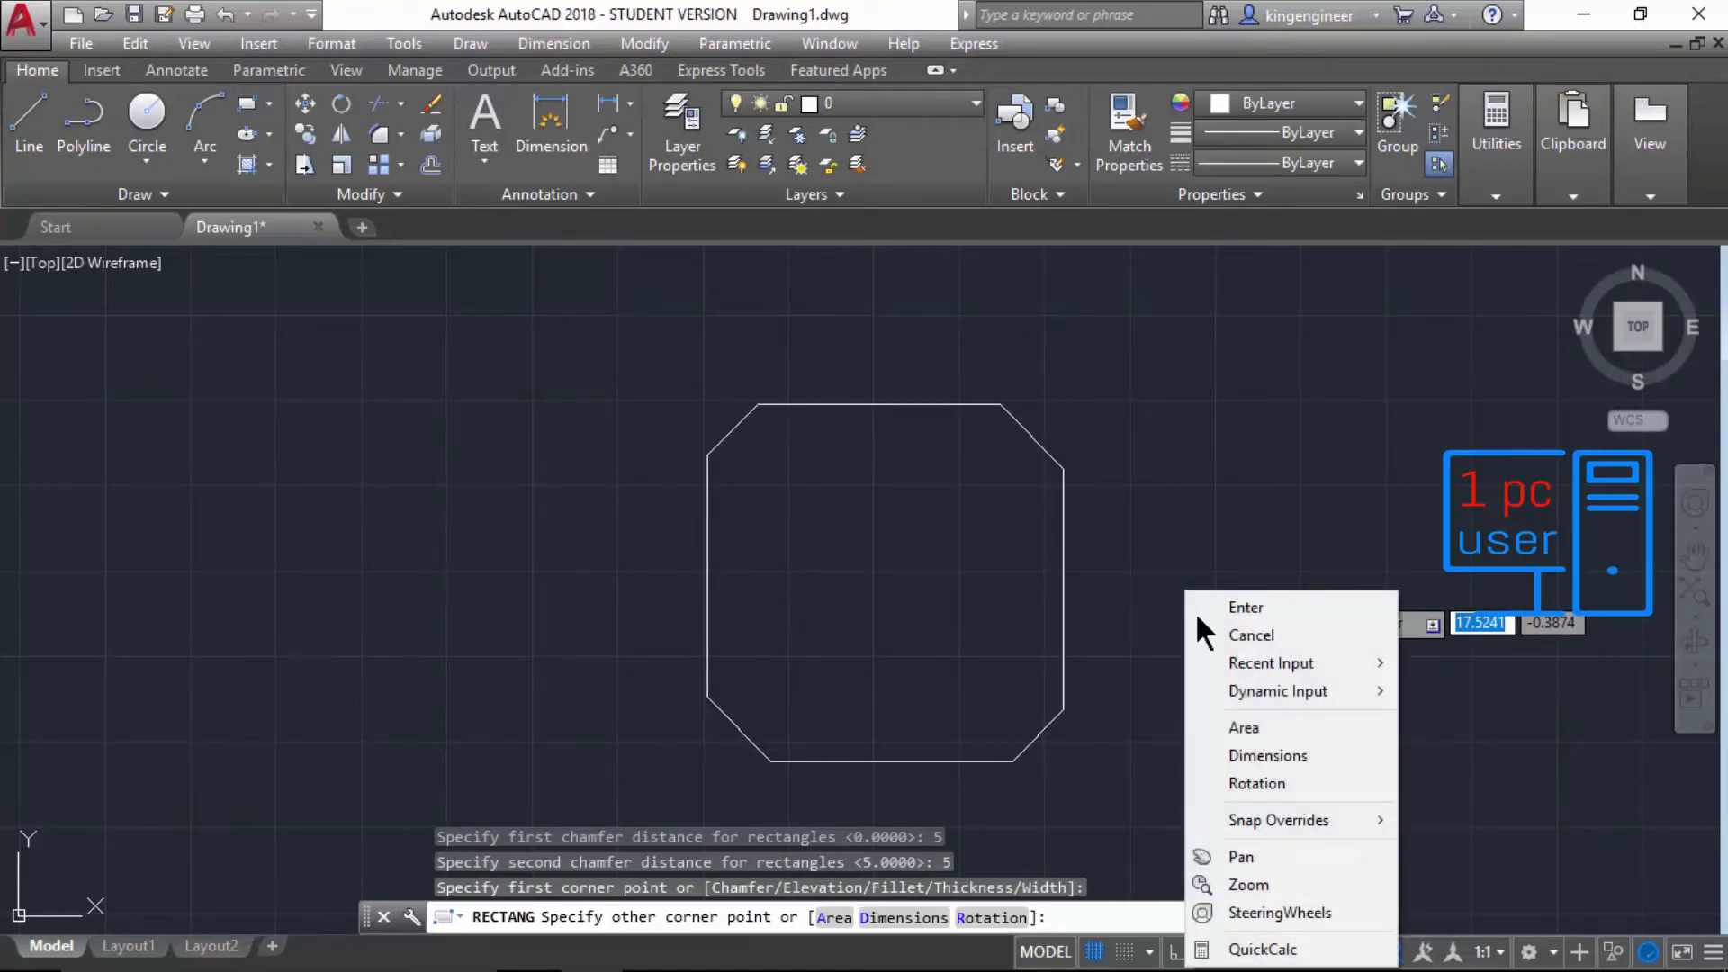
left_click(1271, 754)
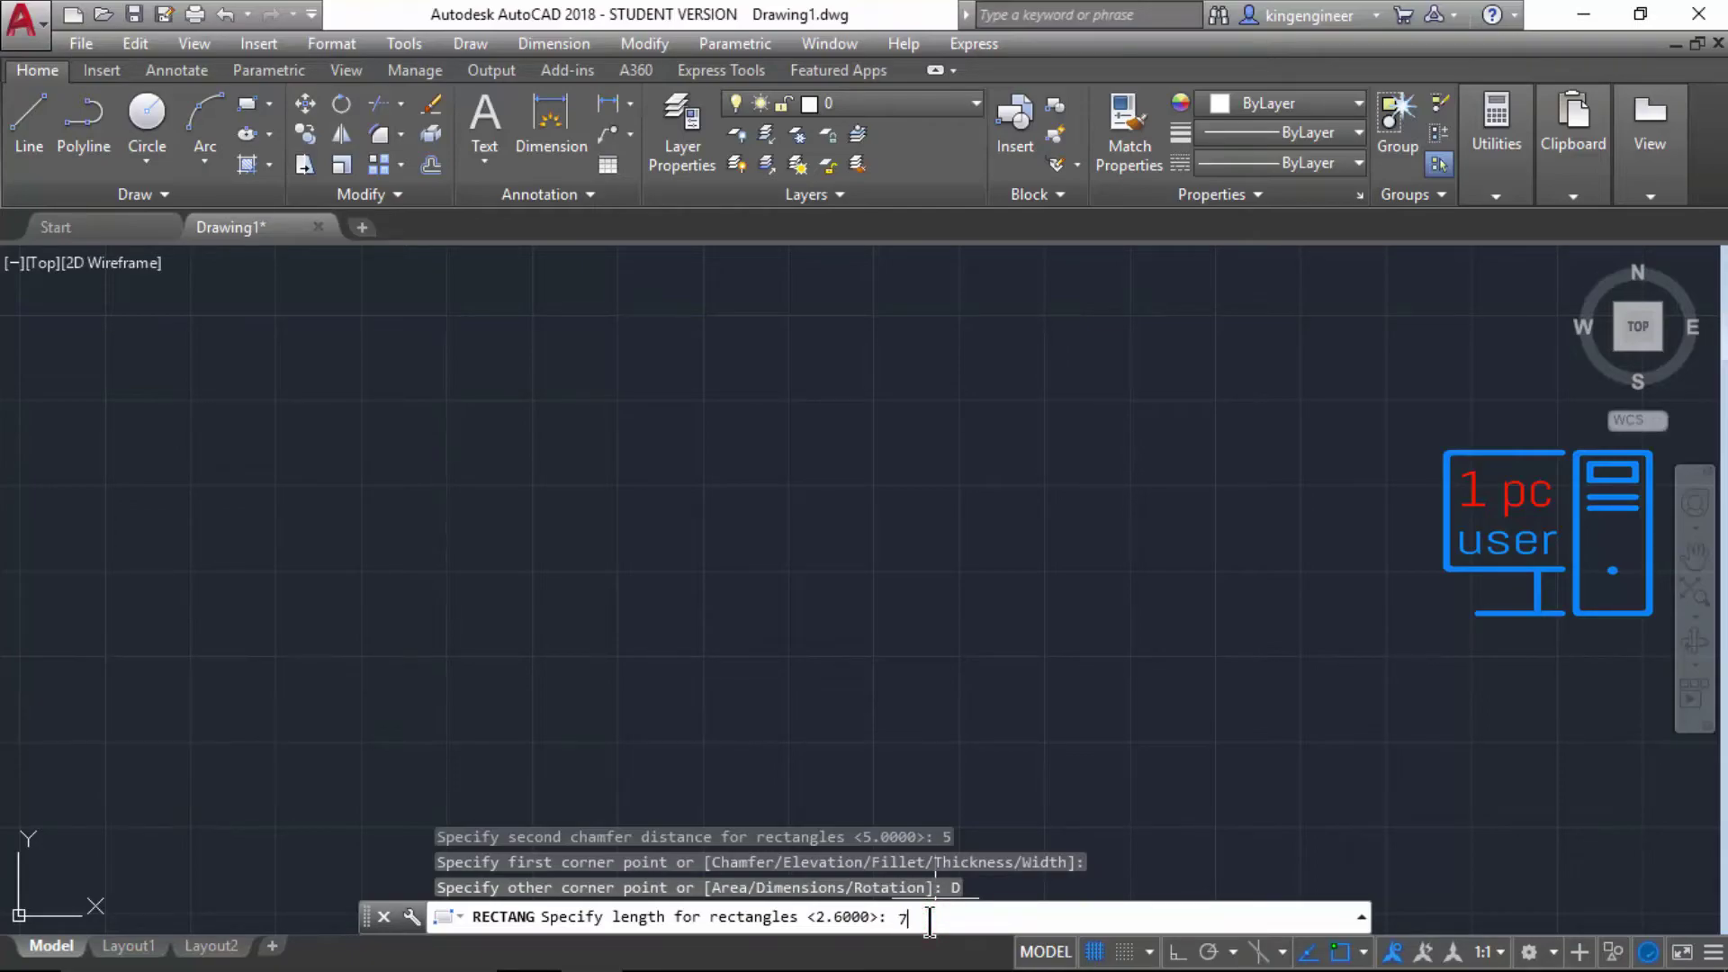
type("70")
key("Return")
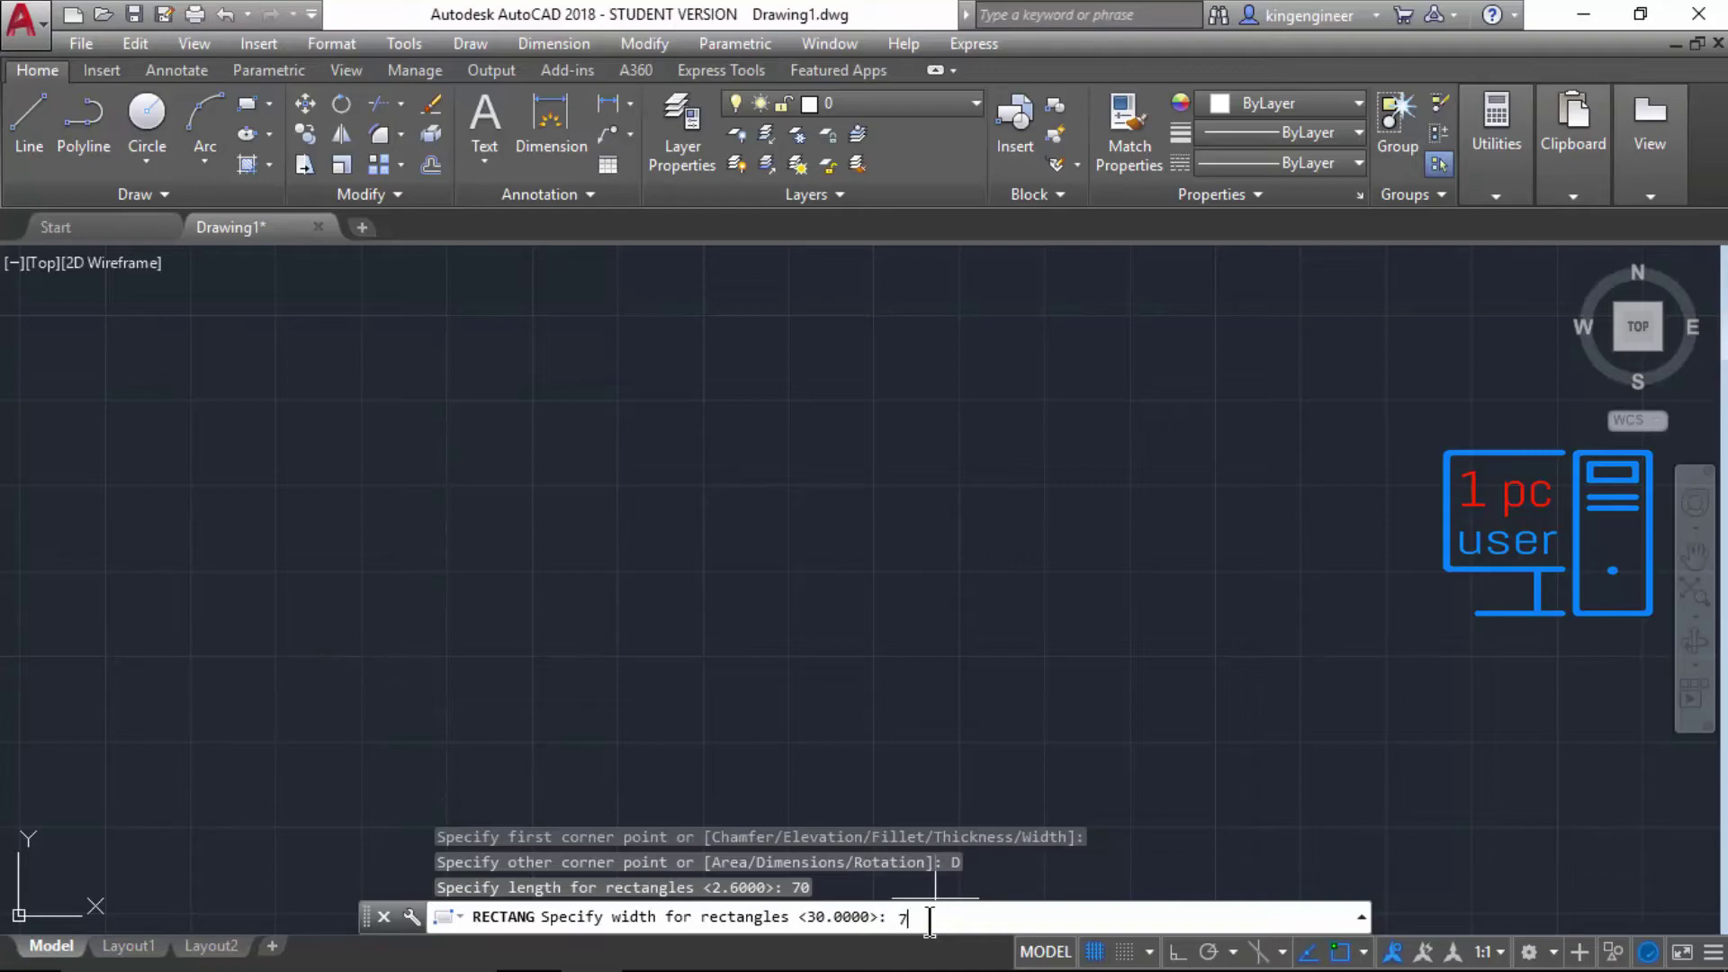
type("70")
key("Return")
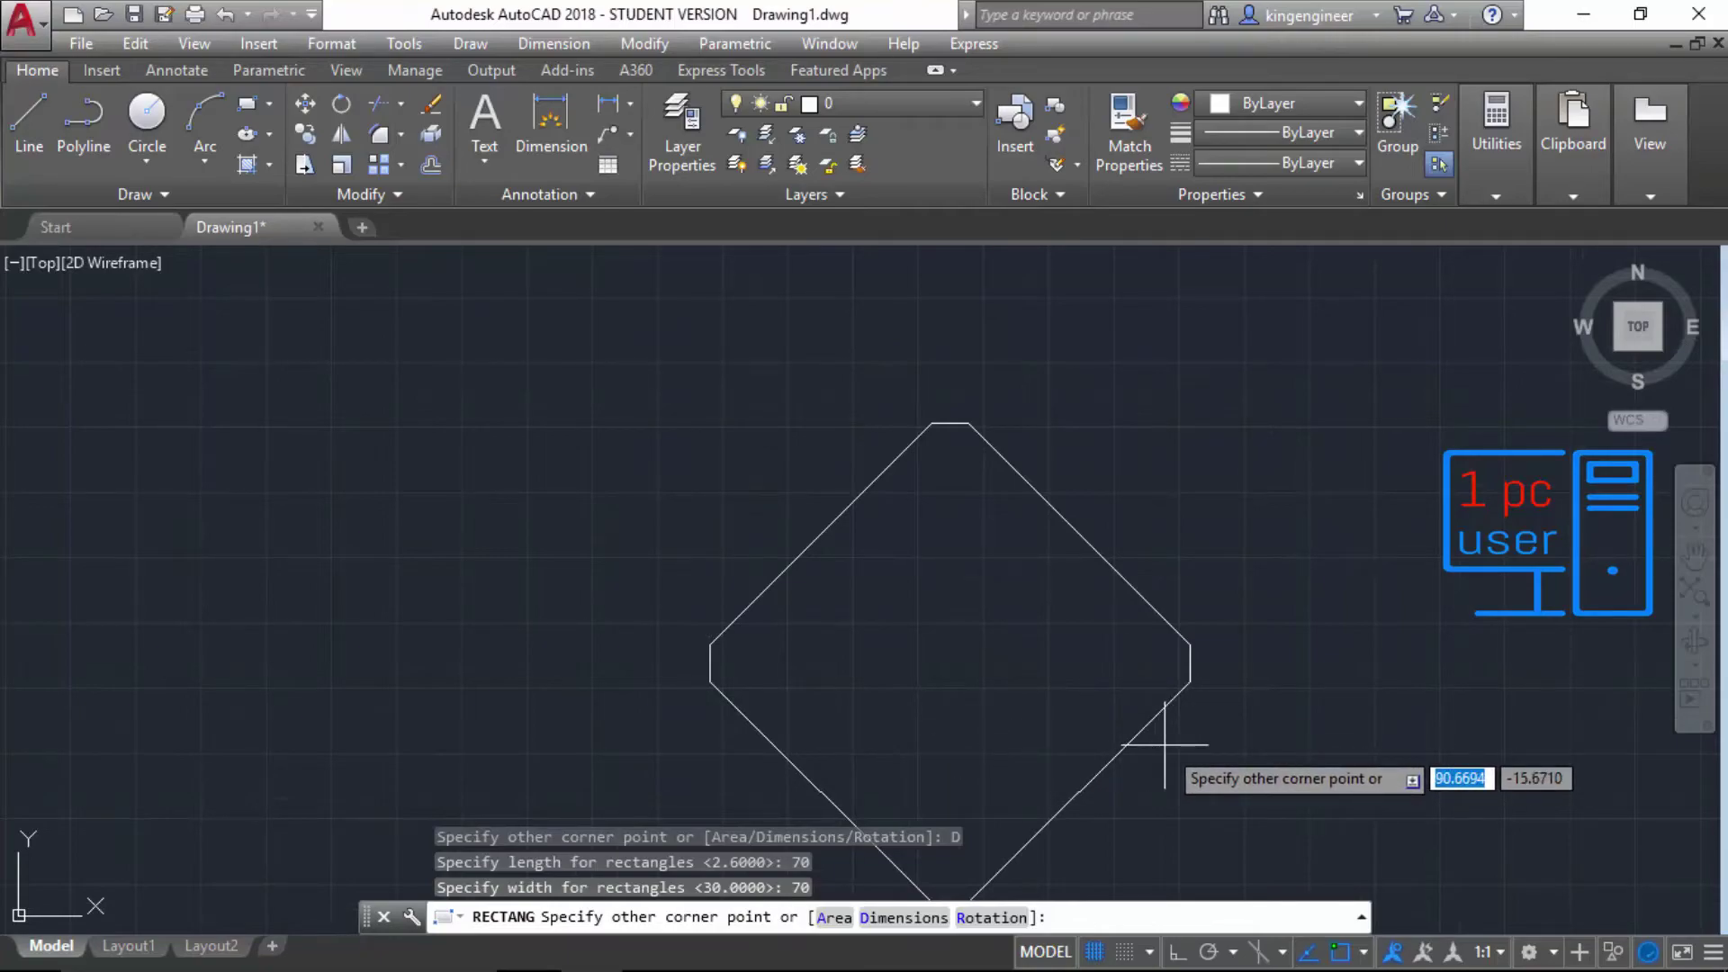
left_click(774, 613)
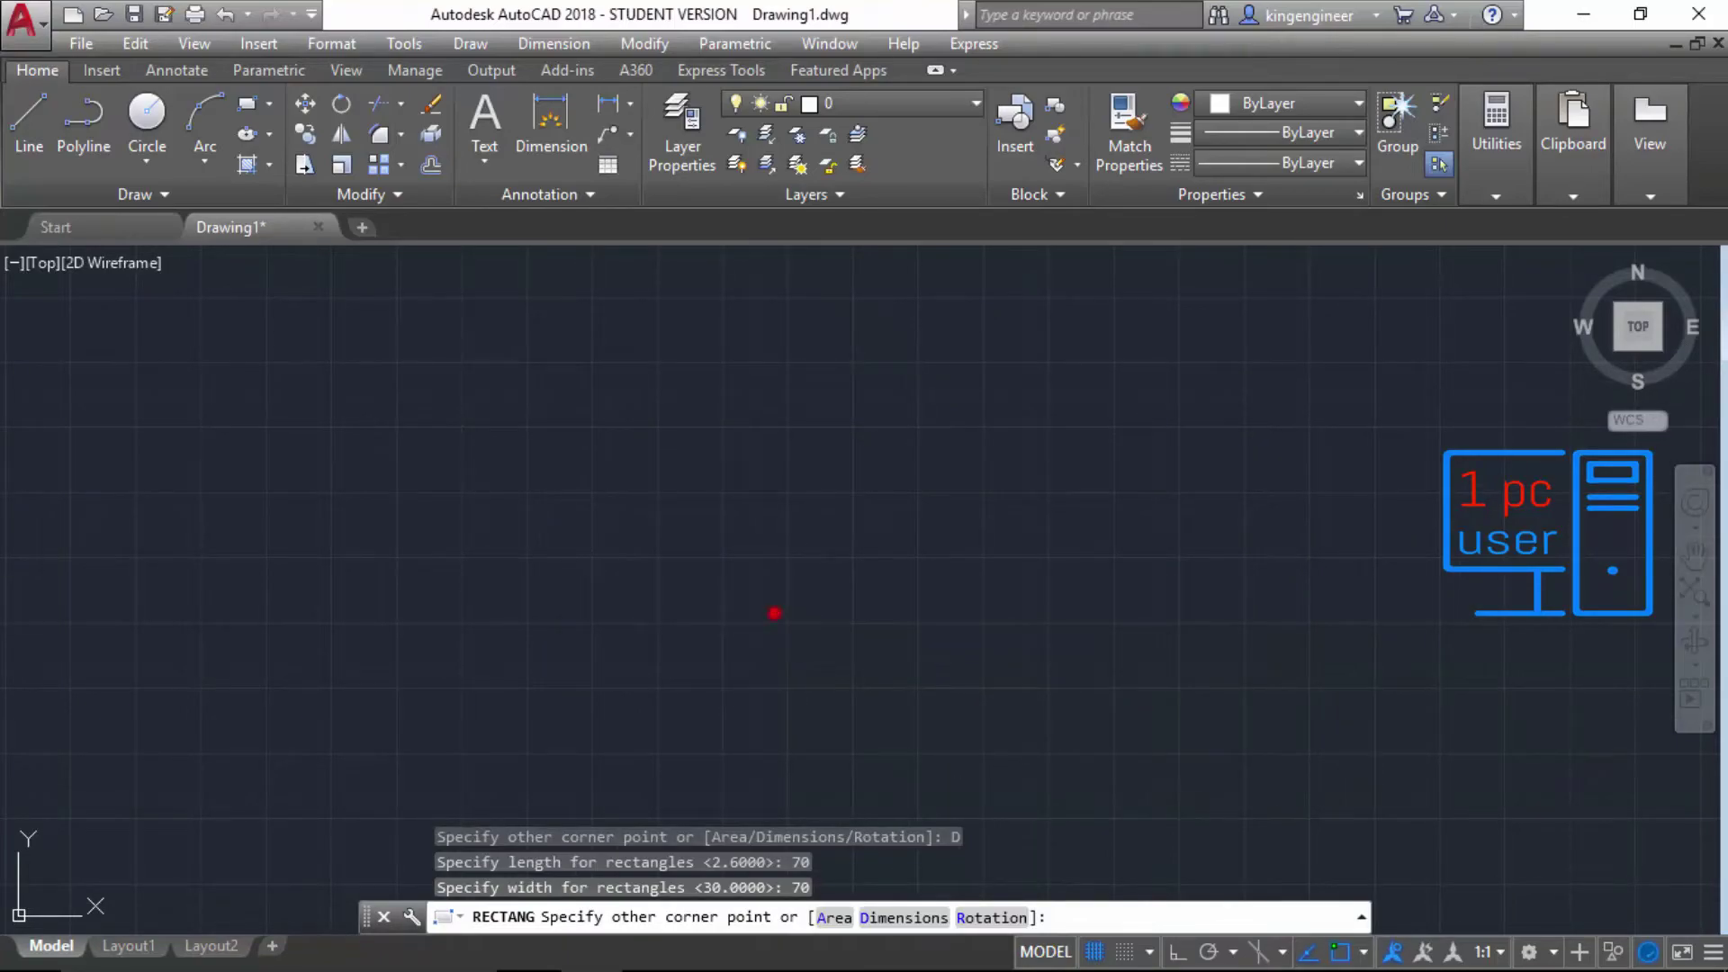
middle_click_drag(839, 683, 813, 811)
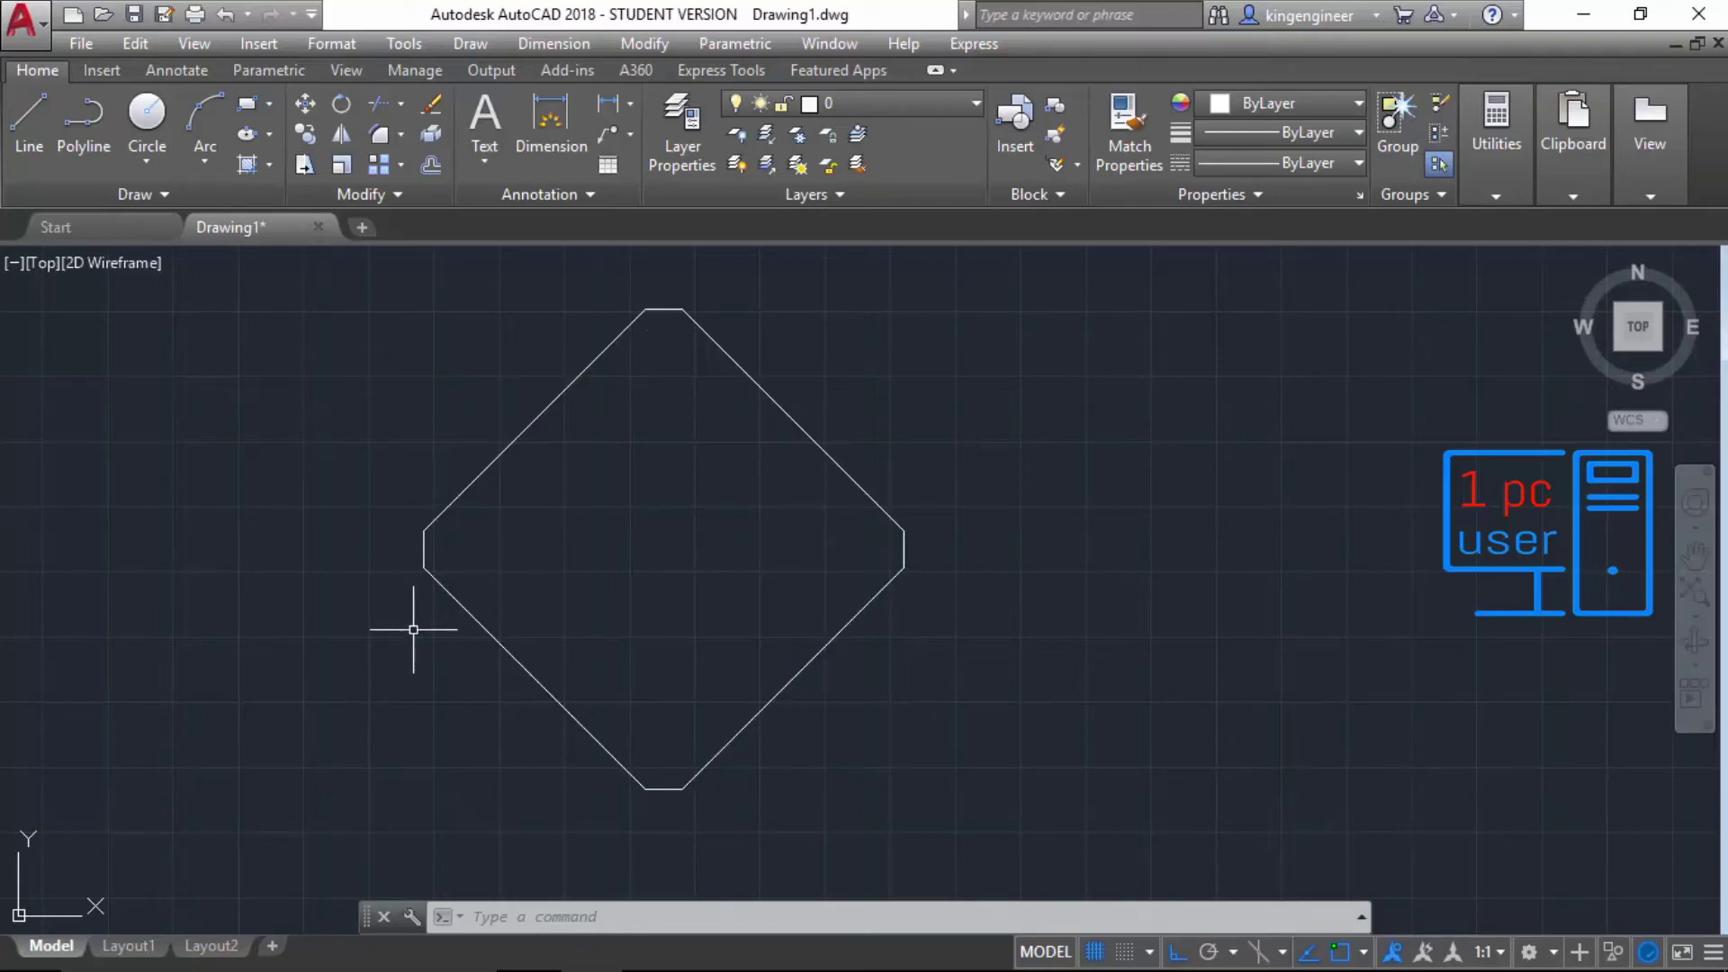
left_click(552, 44)
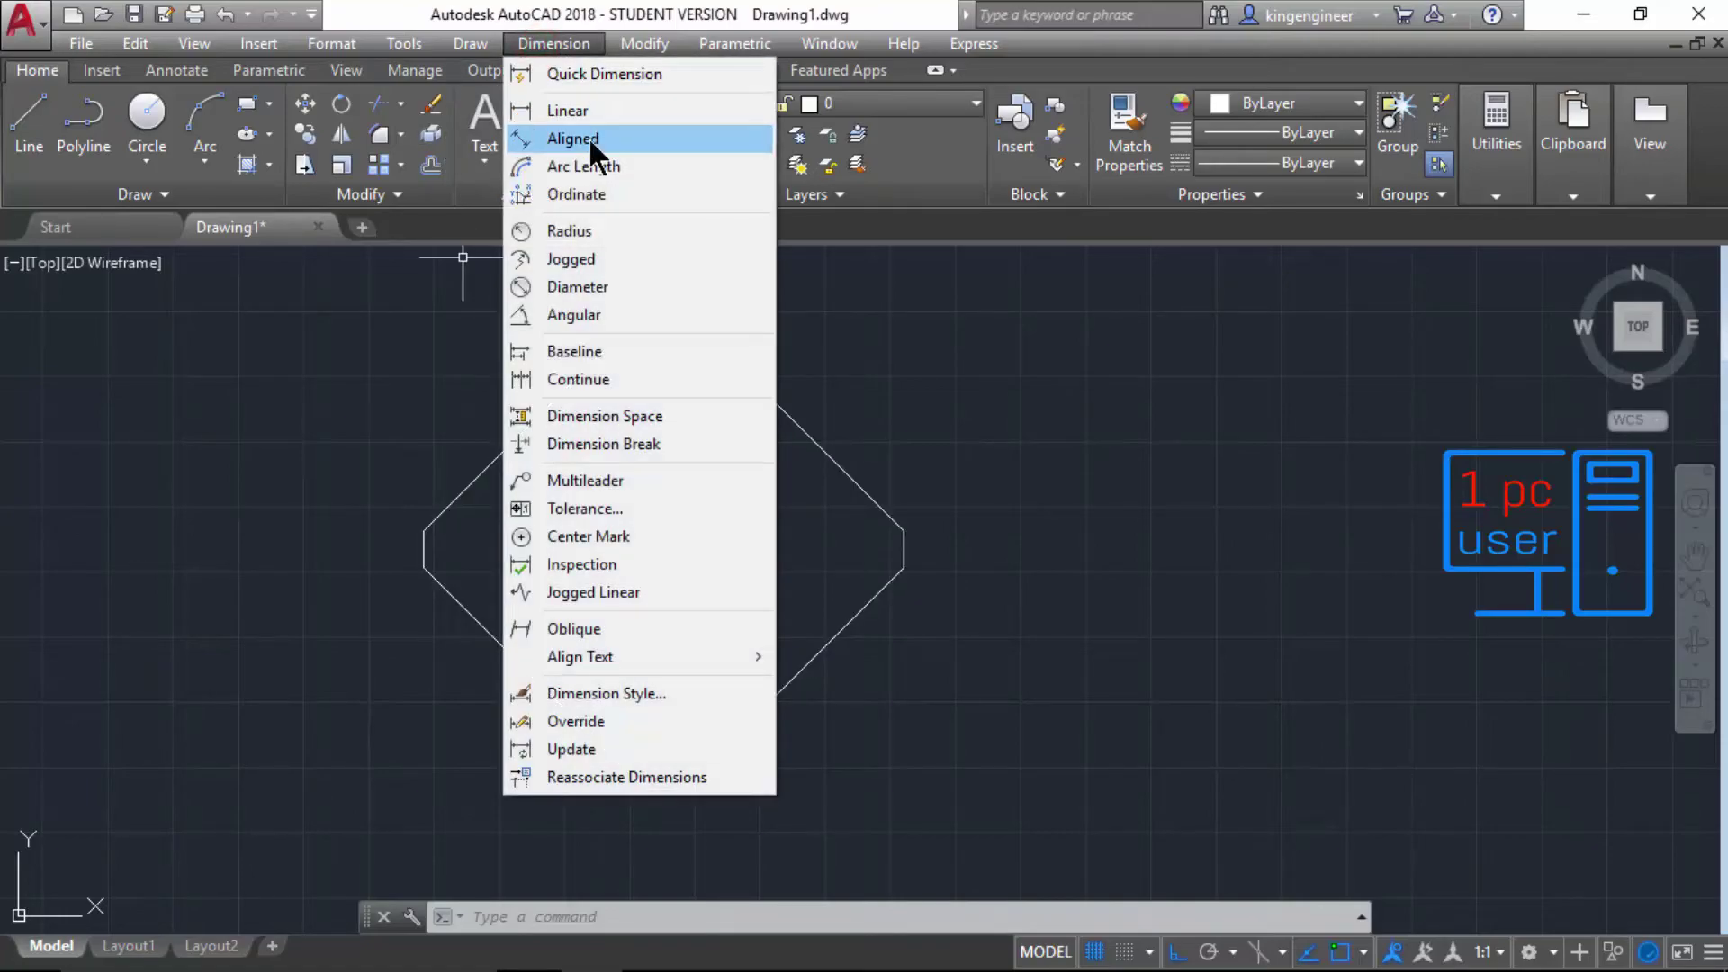
left_click(589, 137)
left_click(424, 567)
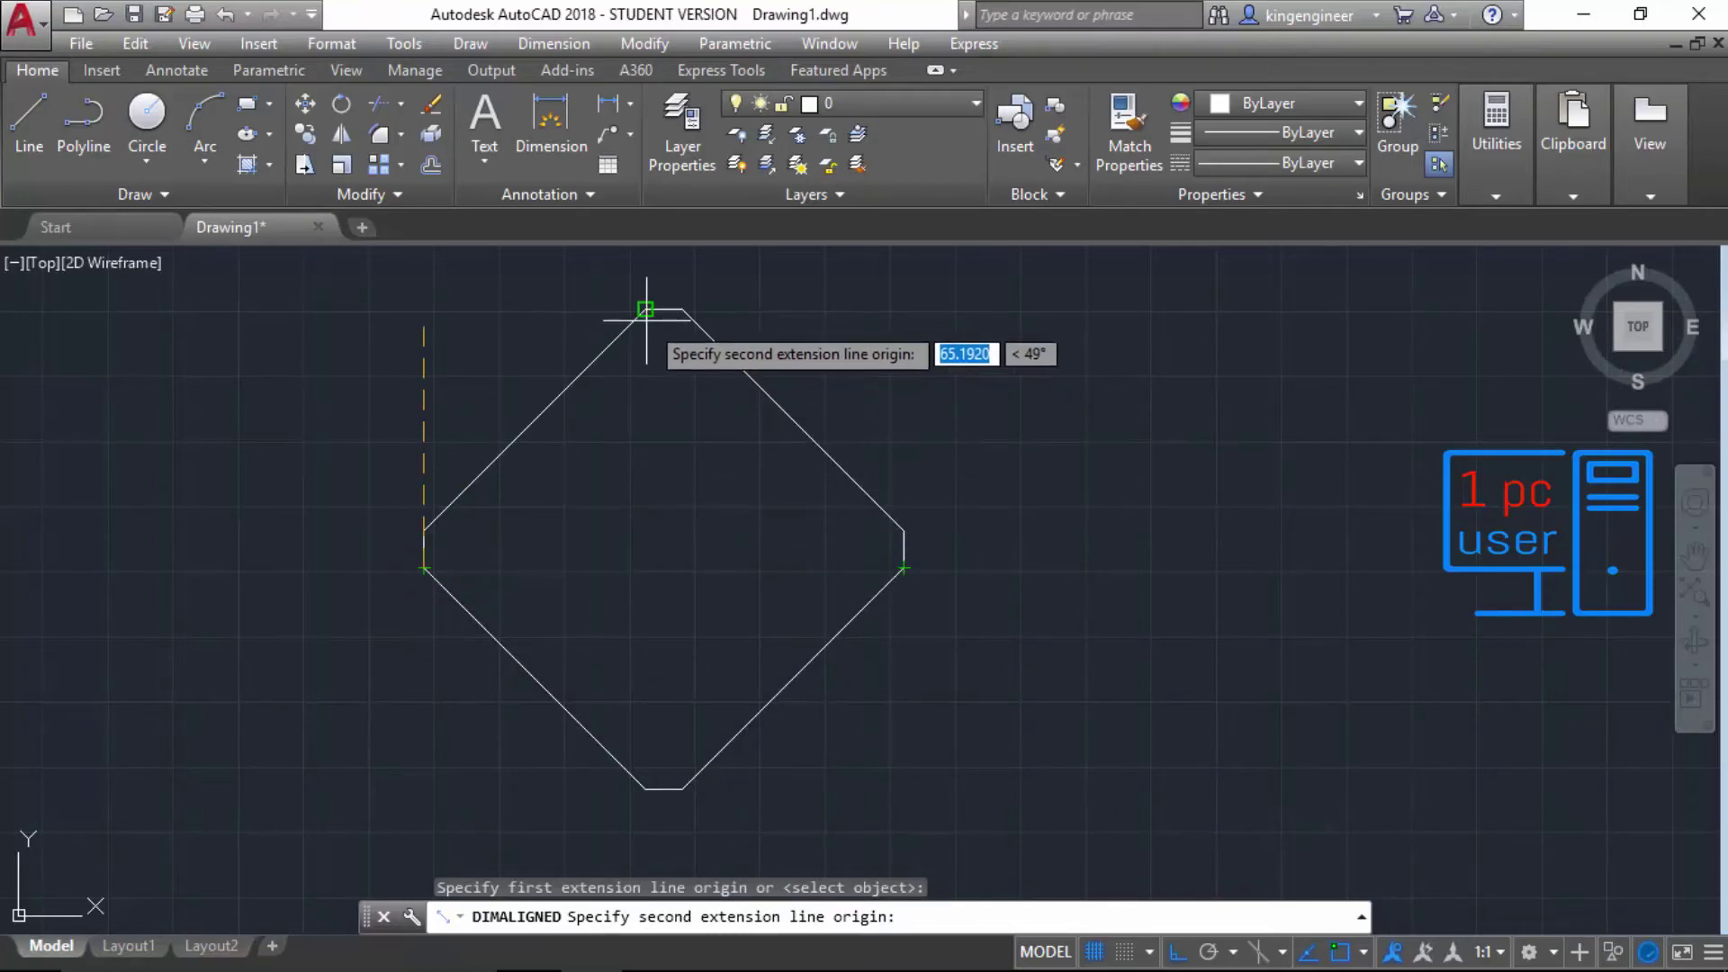
Step: Add an aligned dimension from the left chamfer's lower end to the top chamfer's right end, placed outside the upper-left side
left_click(570, 50)
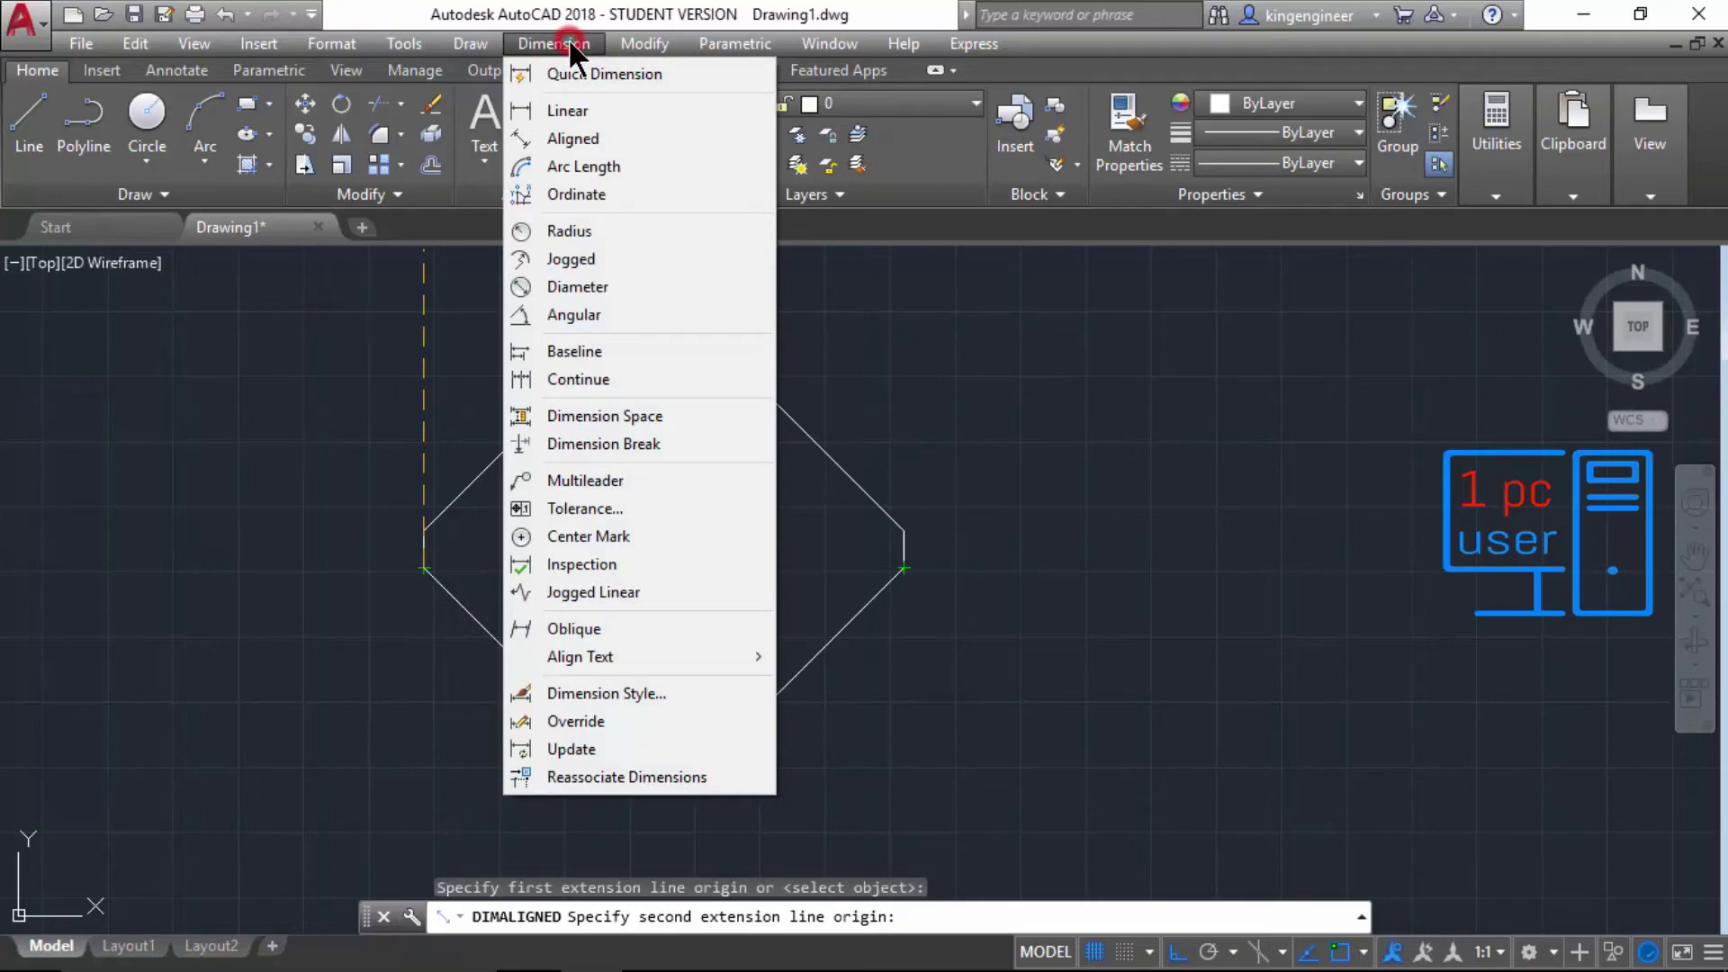
left_click(587, 135)
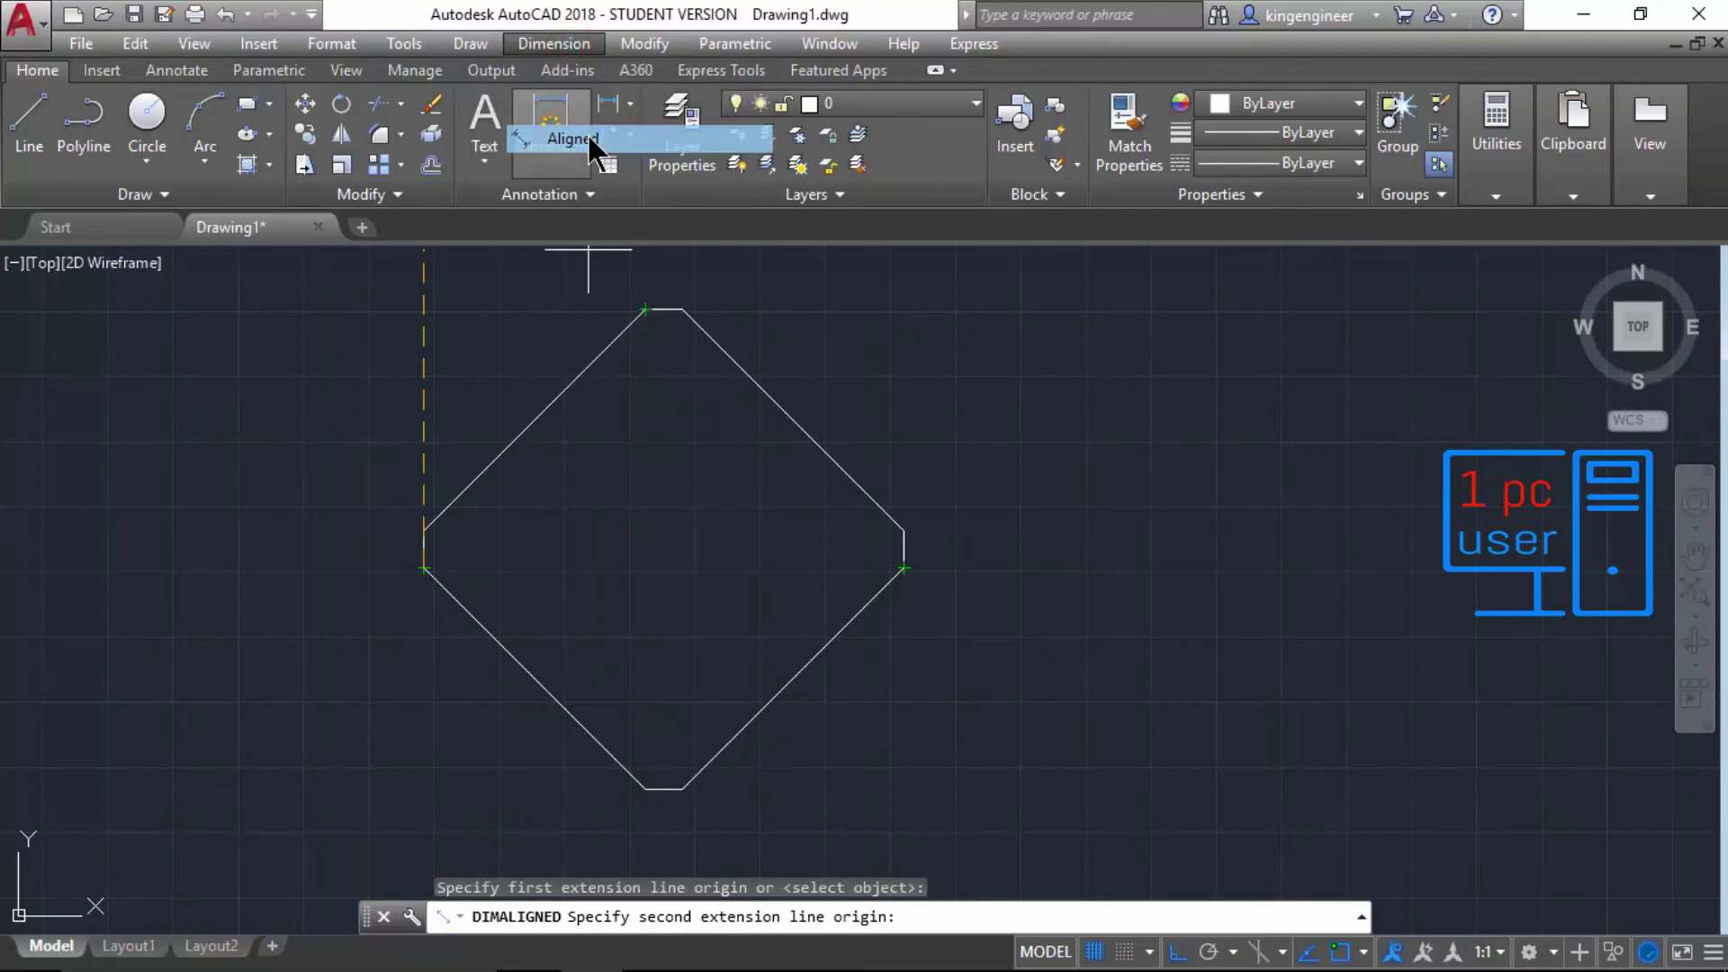
left_click(424, 567)
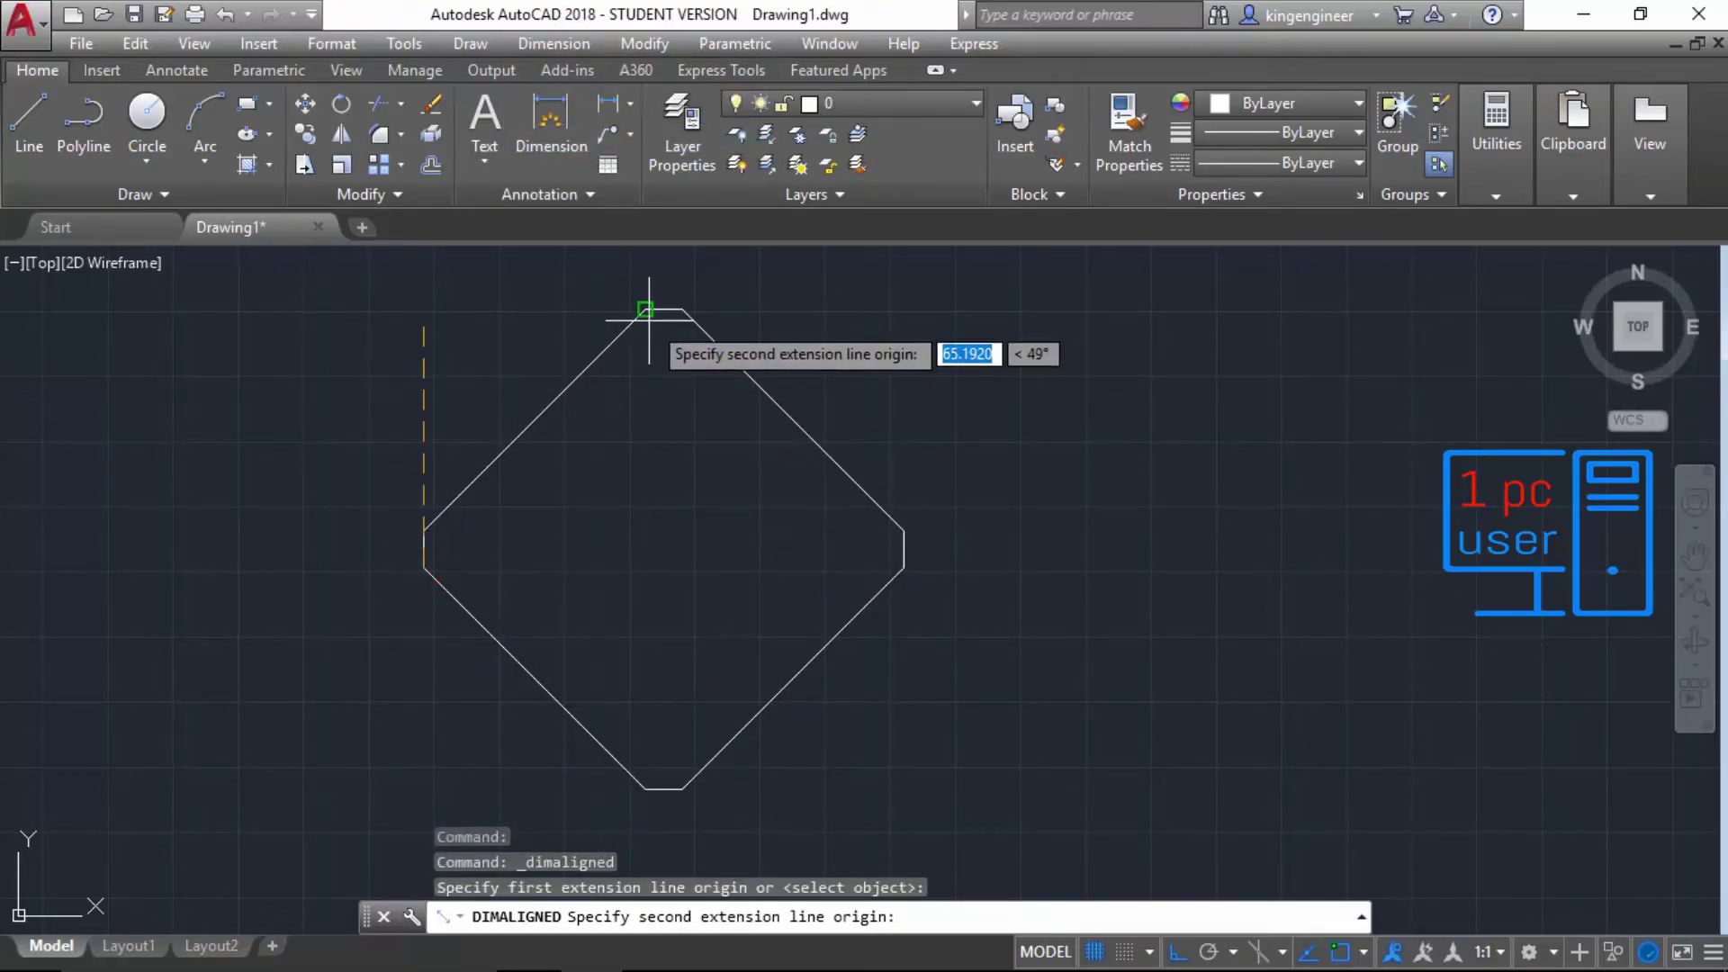
left_click(683, 309)
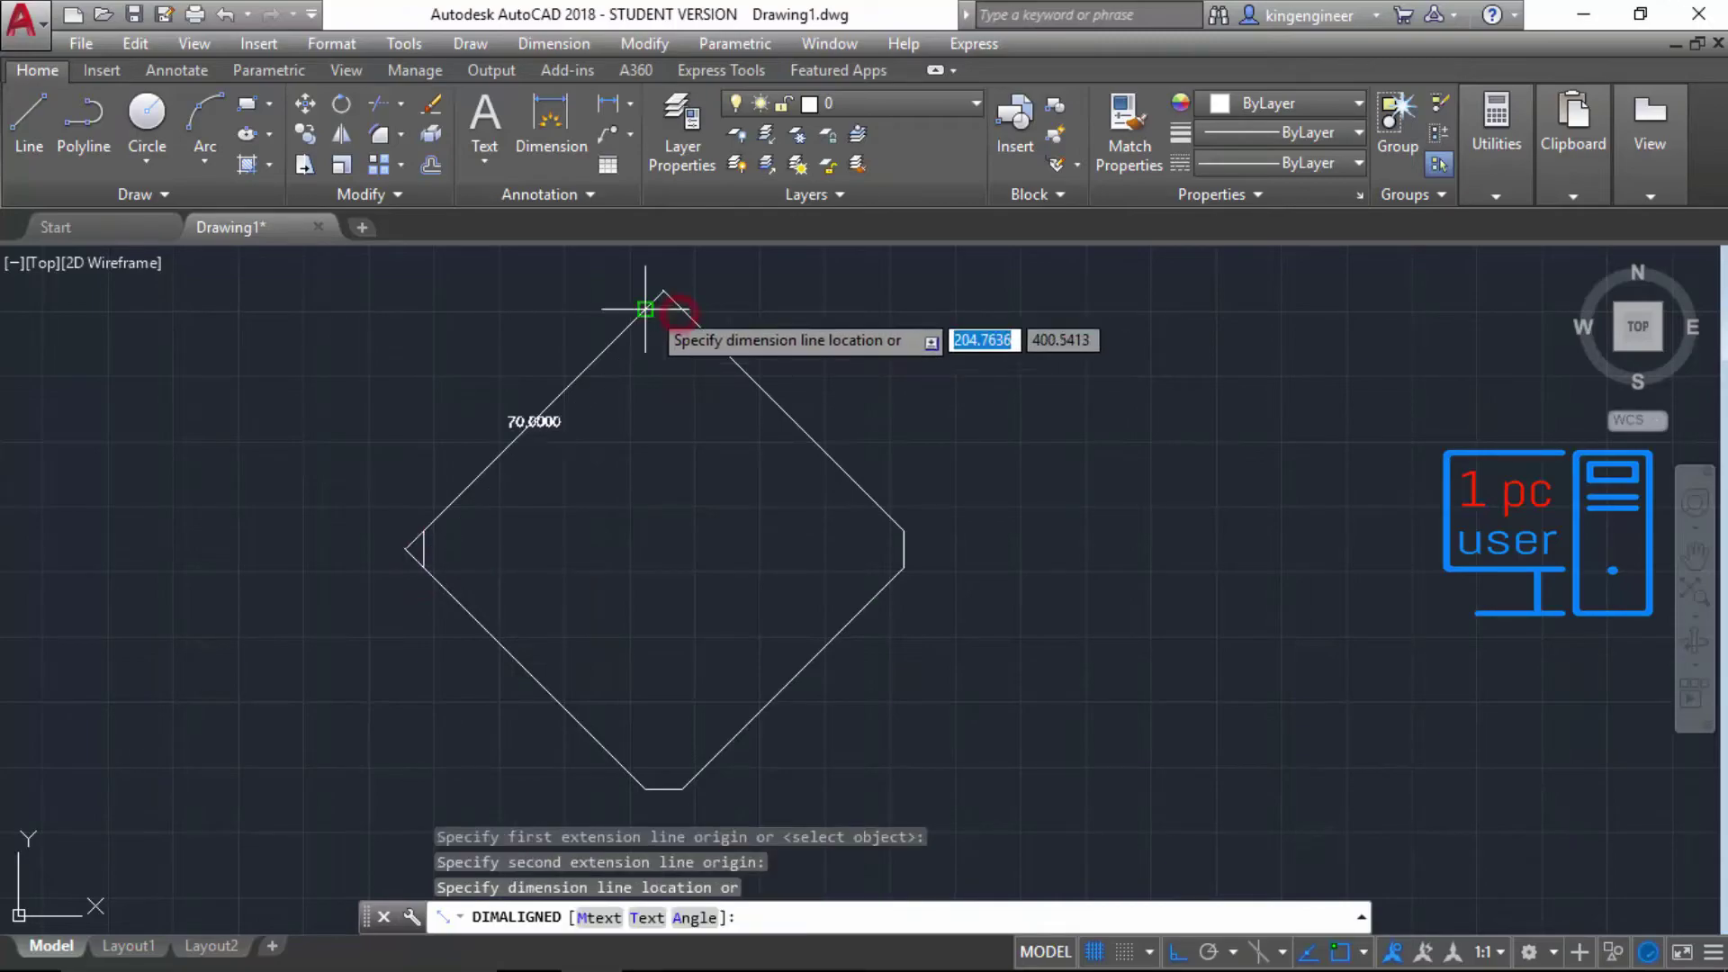
left_click(588, 299)
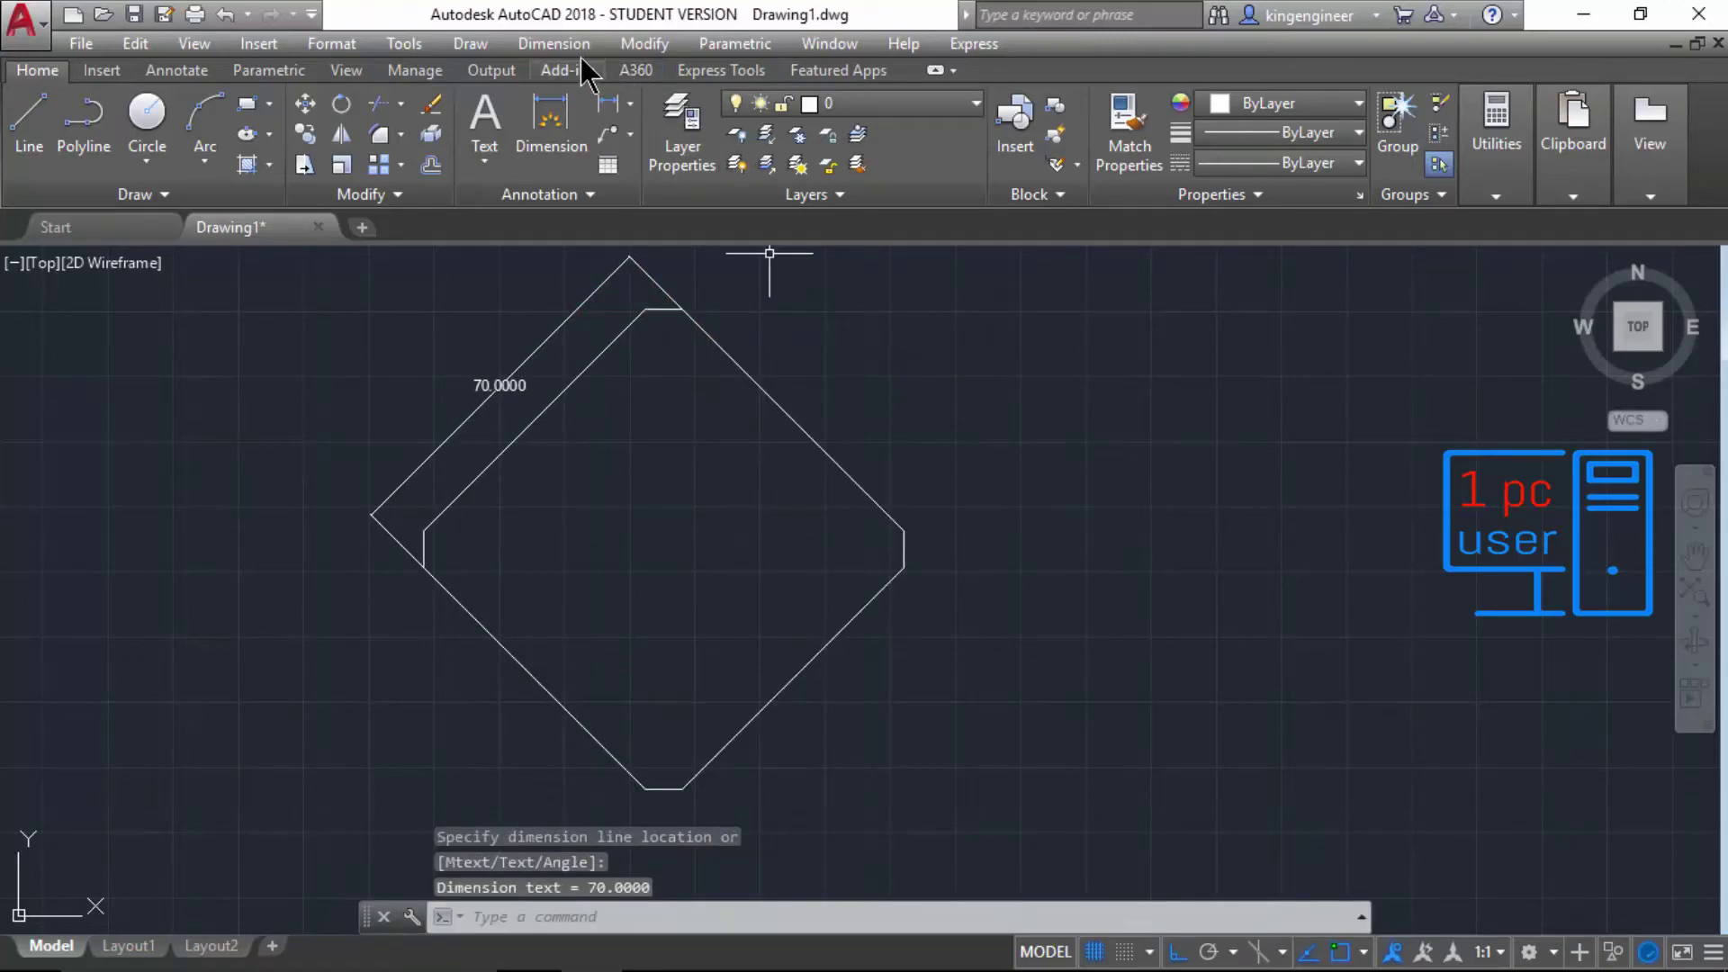
Step: Add an aligned dimension from the top chamfer's left end to the right chamfer's lower end, placed outside the upper-right side
left_click(555, 44)
left_click(592, 137)
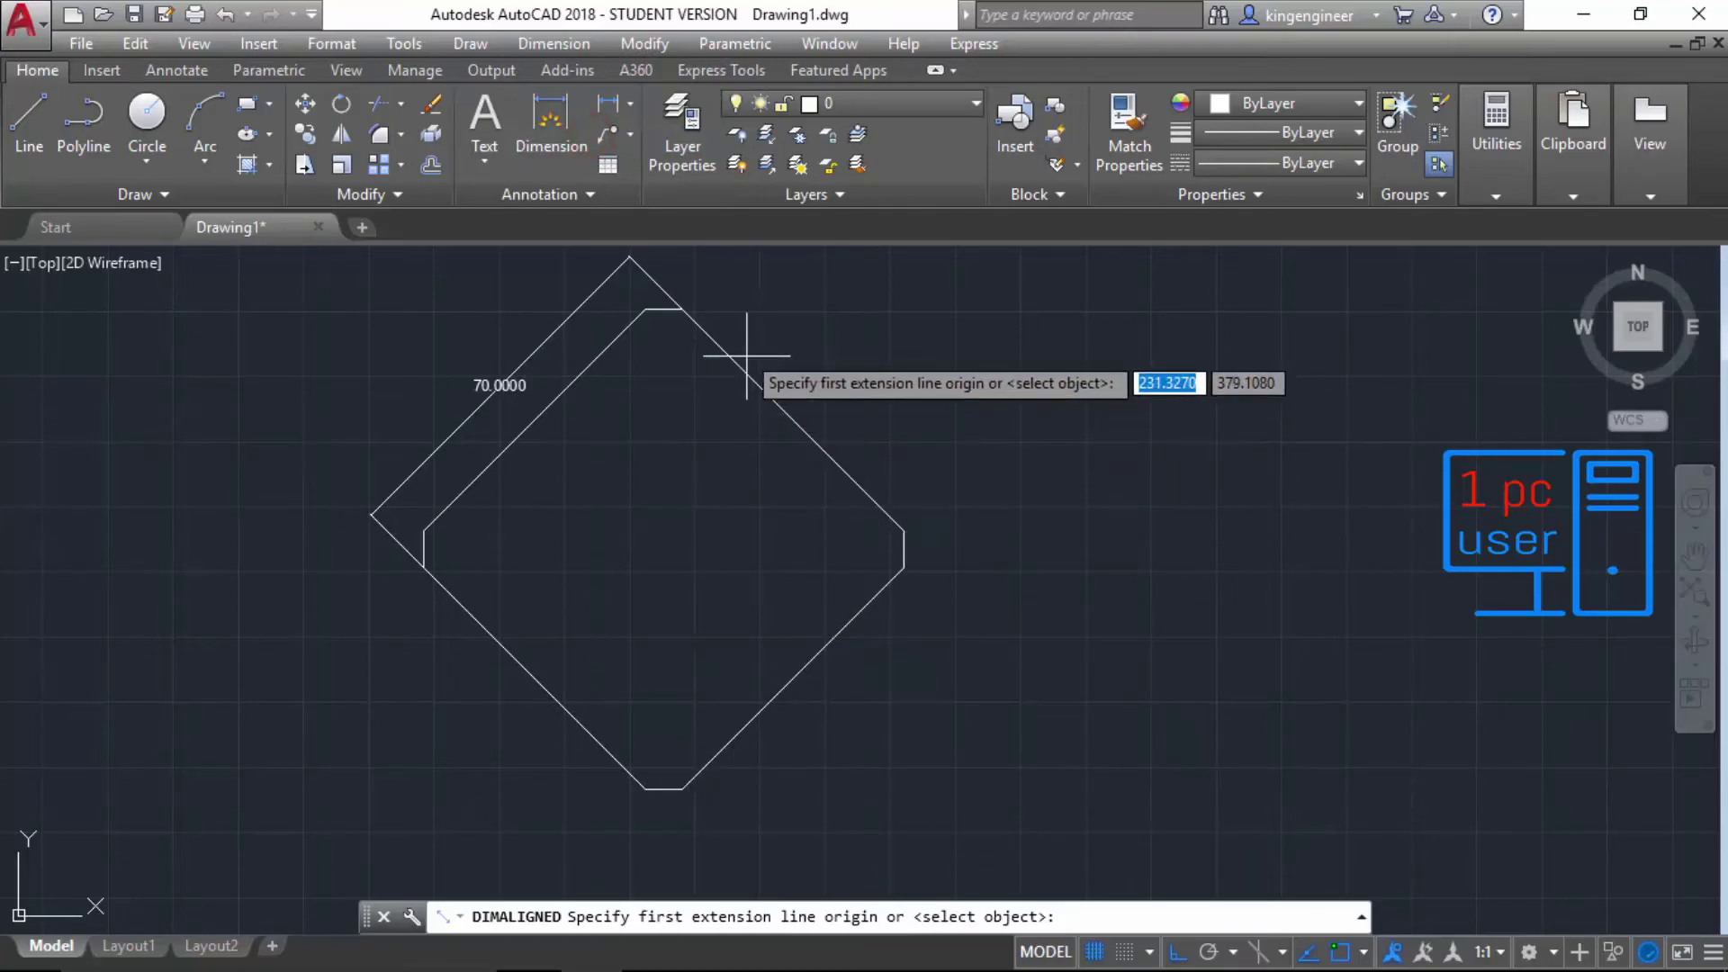
left_click(643, 308)
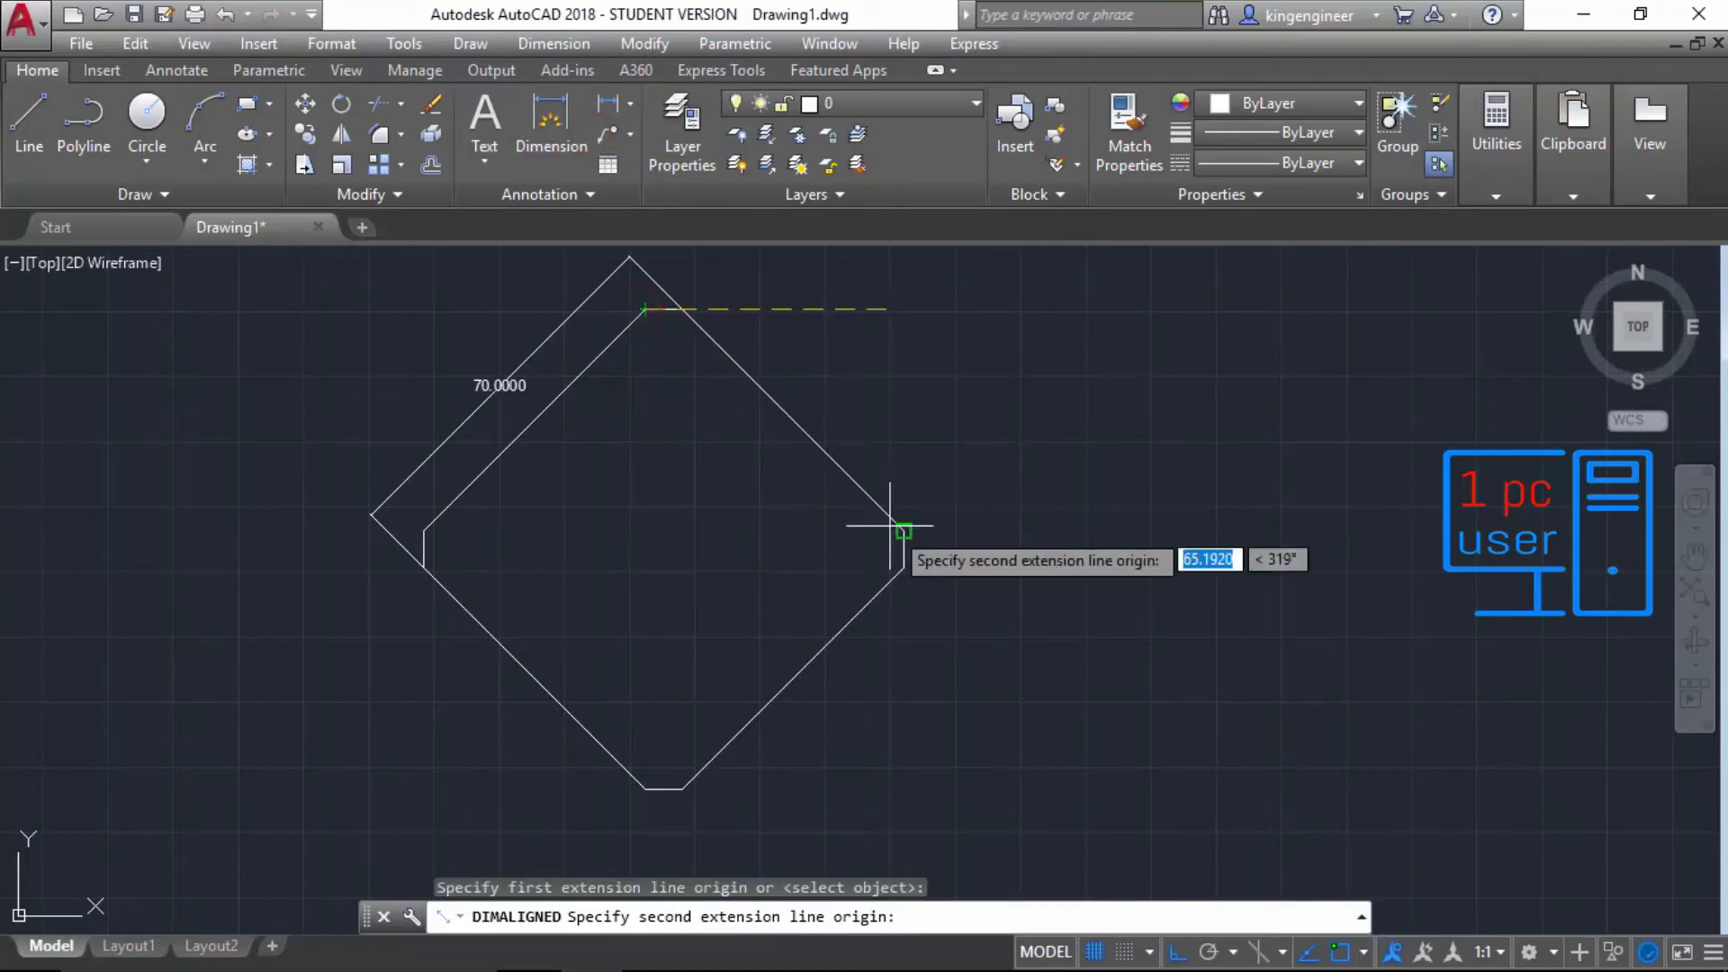
left_click(900, 567)
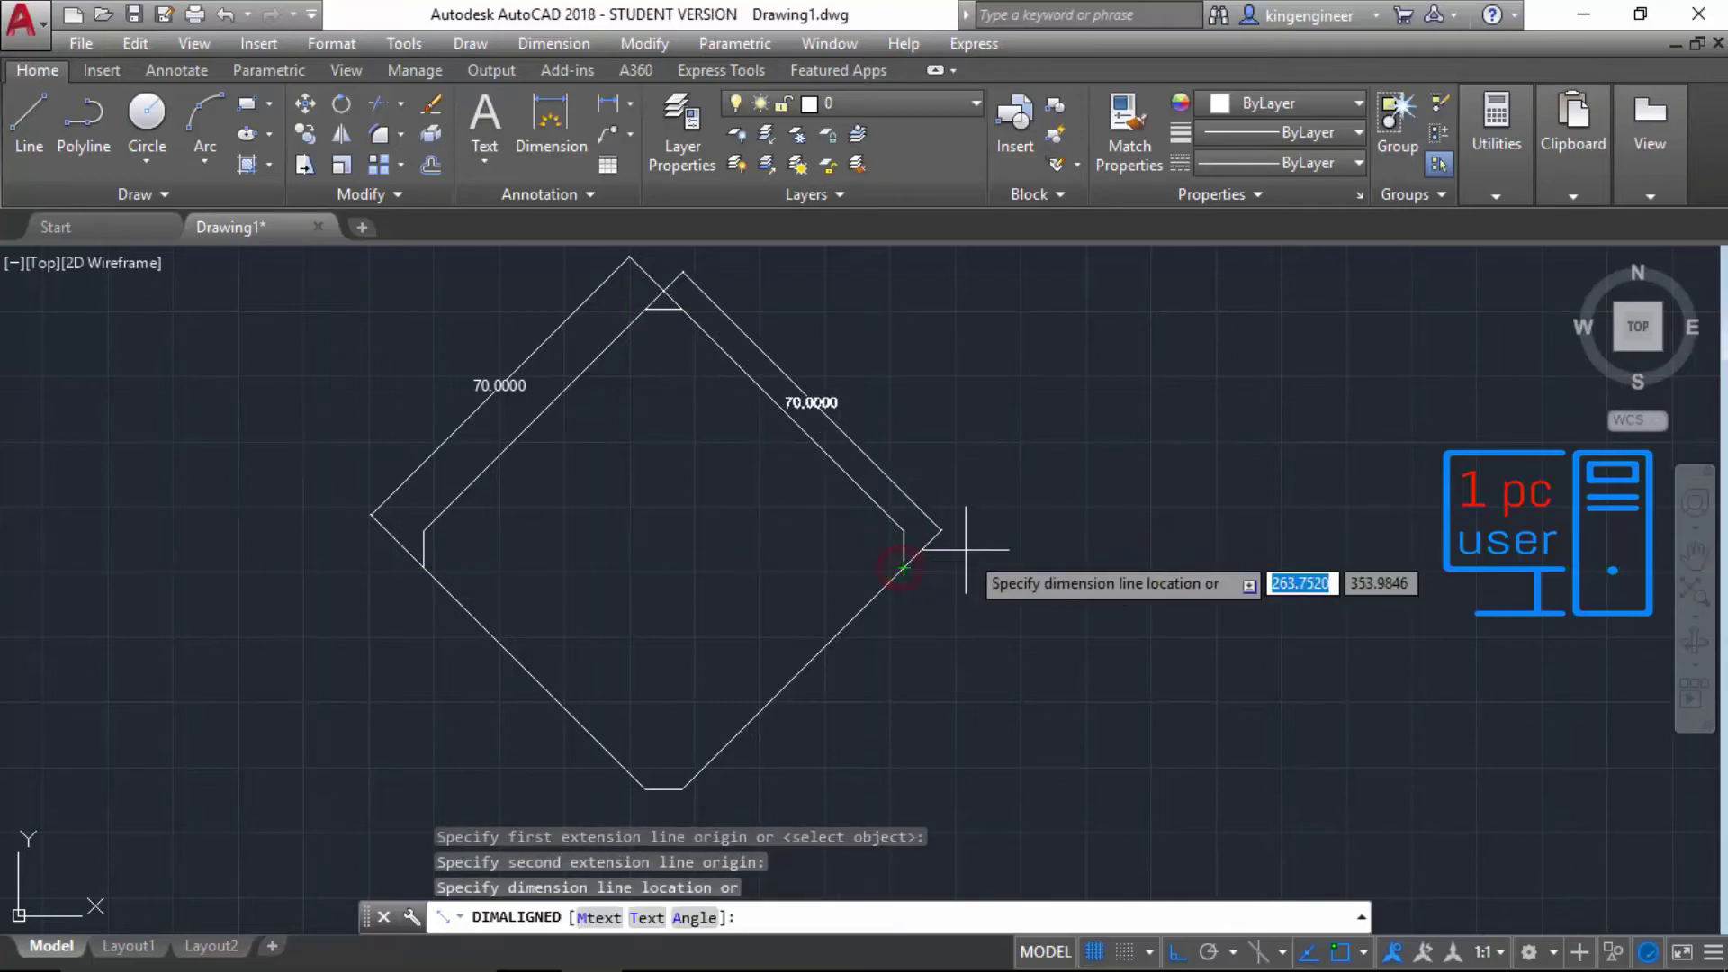
left_click(972, 543)
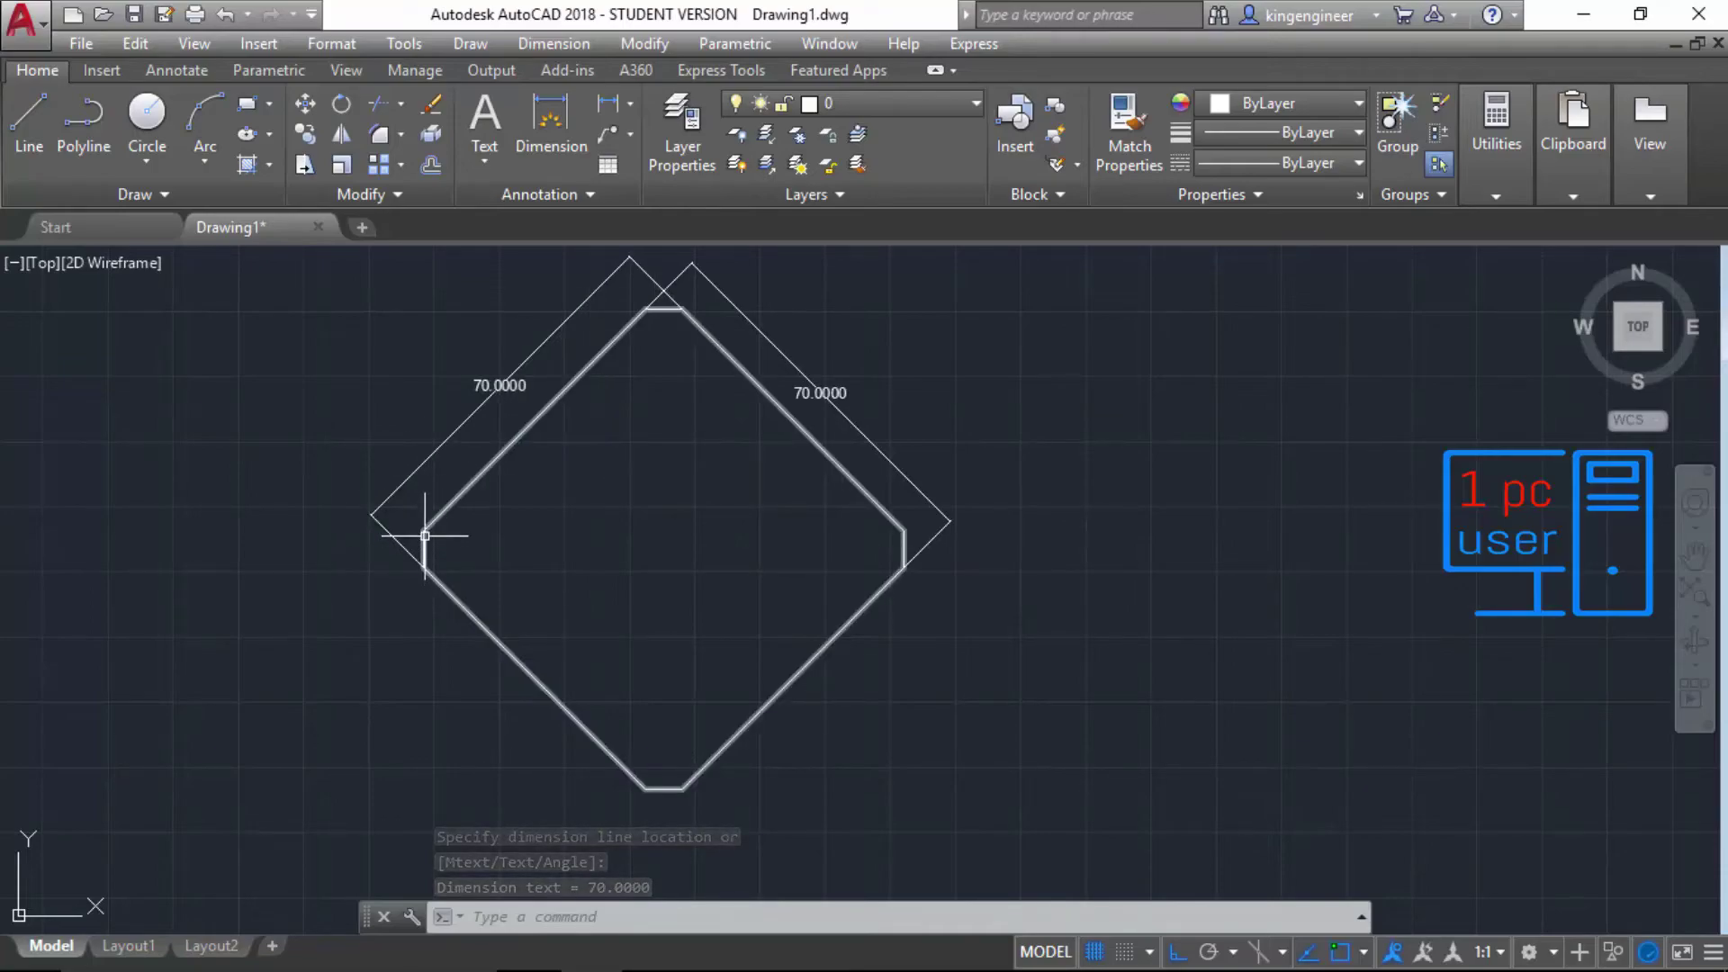
Step: Add a linear dimension across the top chamfer's horizontal edge, placed below it inside the rectangle
left_click(556, 43)
left_click(594, 107)
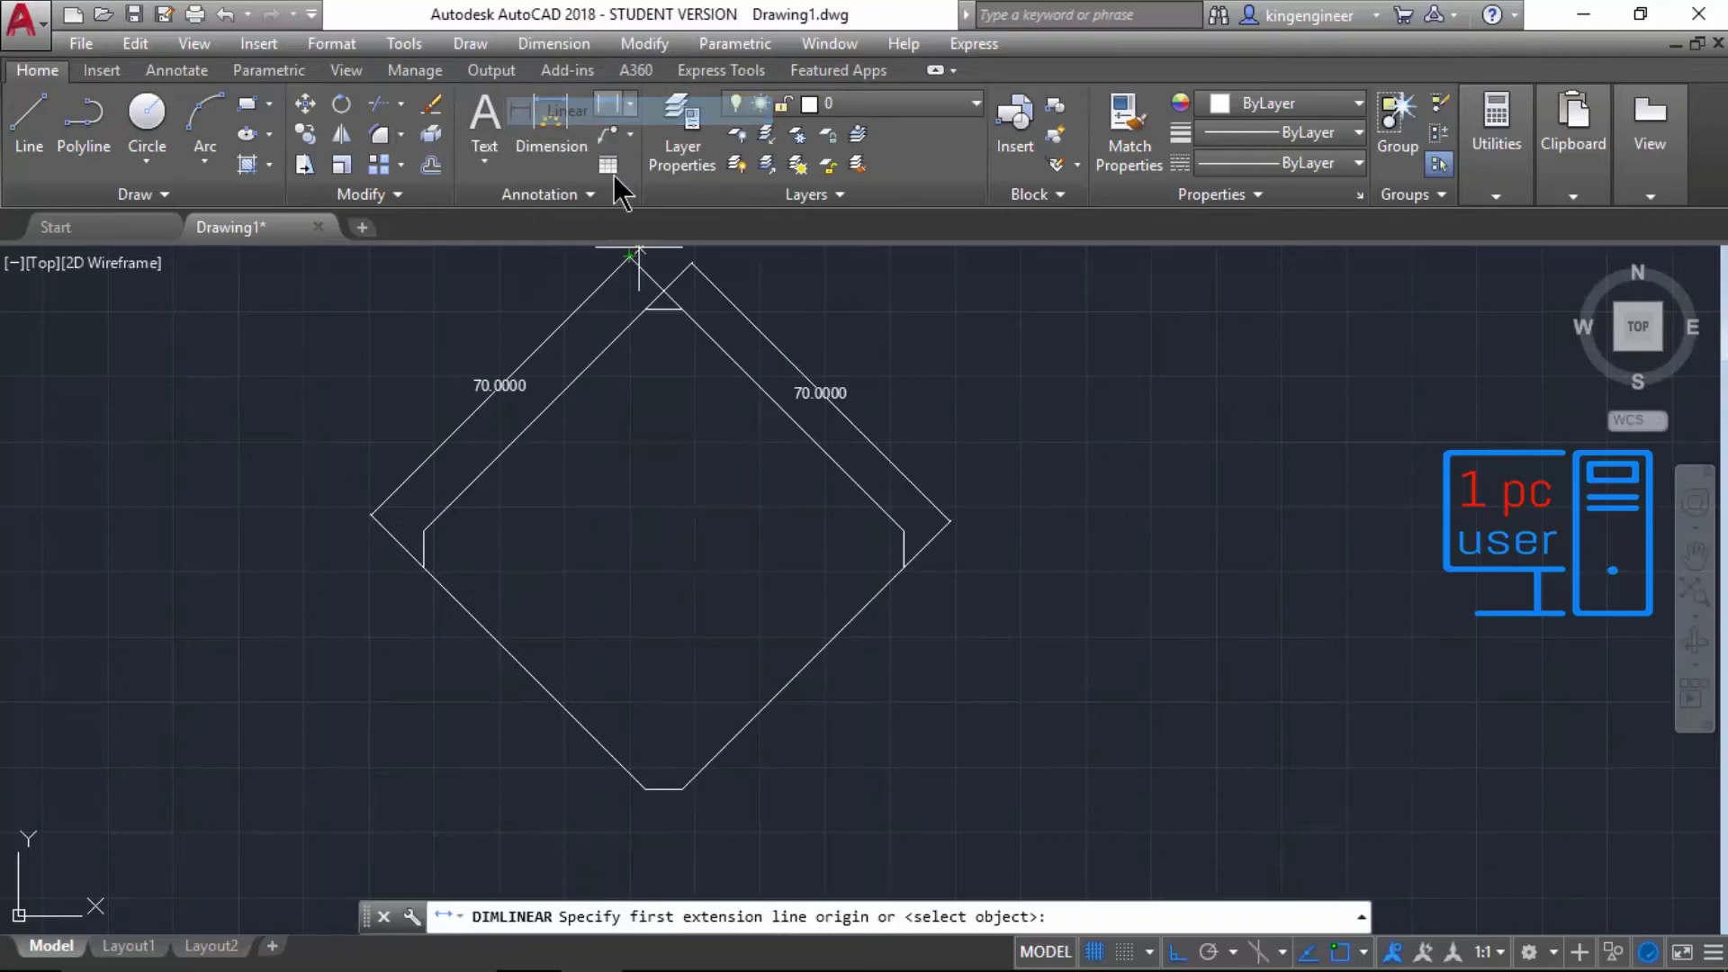
left_click(648, 288)
left_click(683, 311)
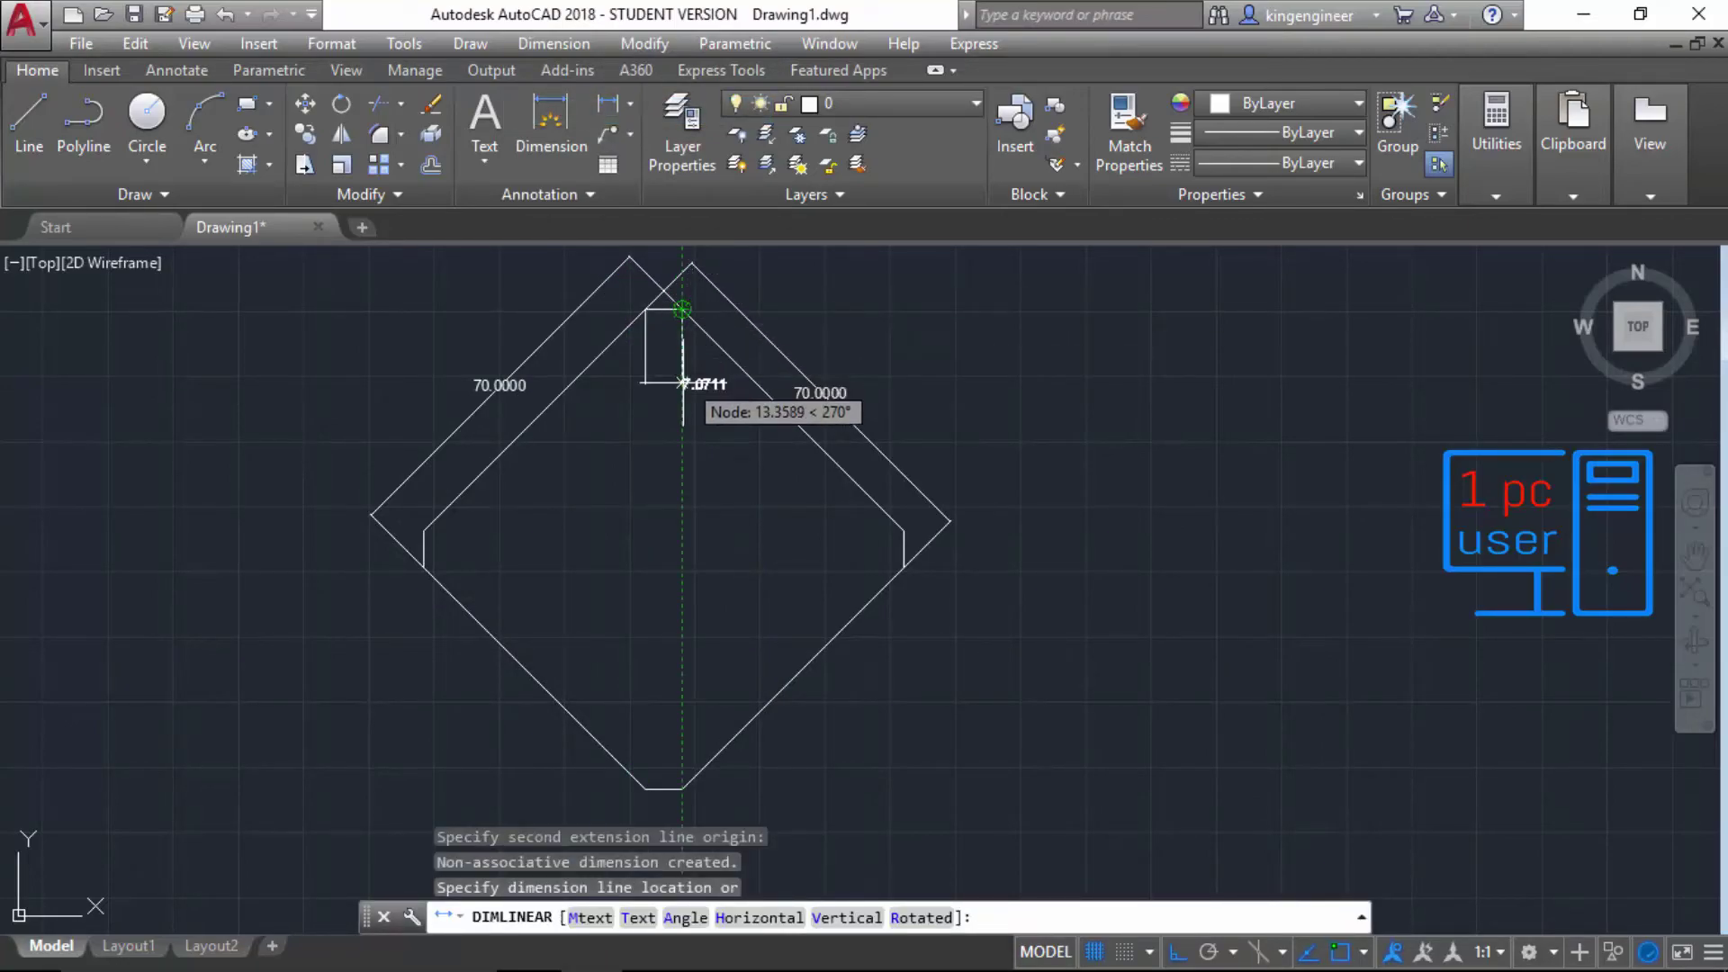
left_click(661, 412)
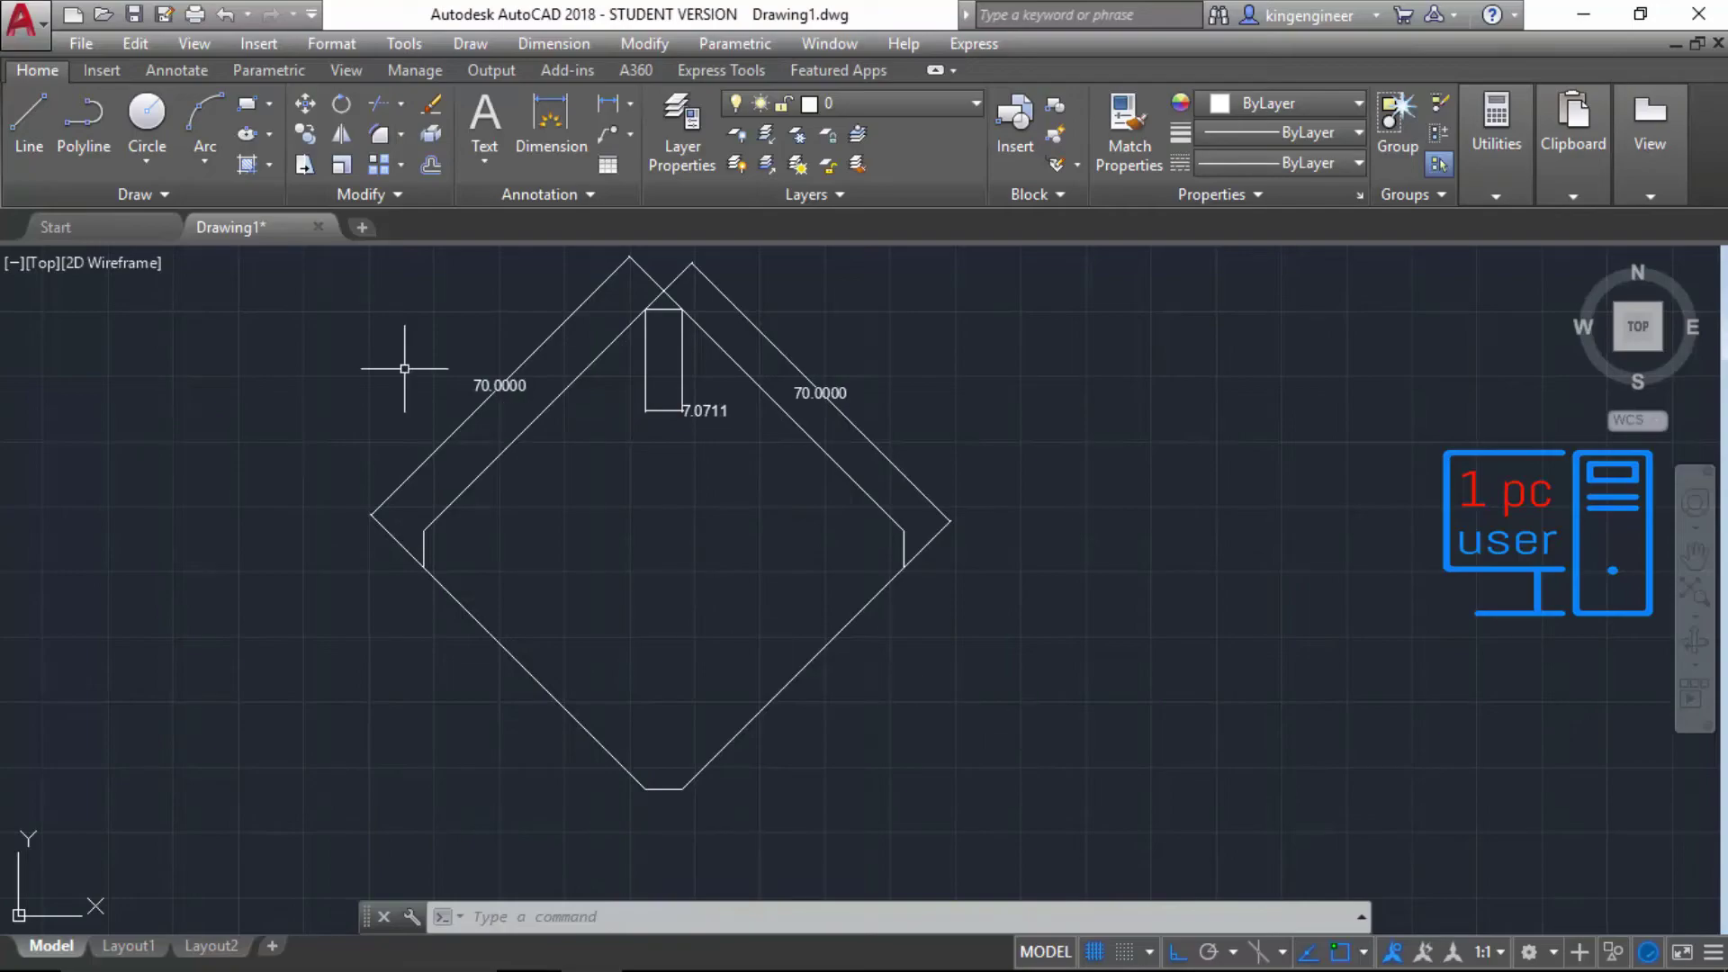
left_click(904, 733)
left_click(204, 314)
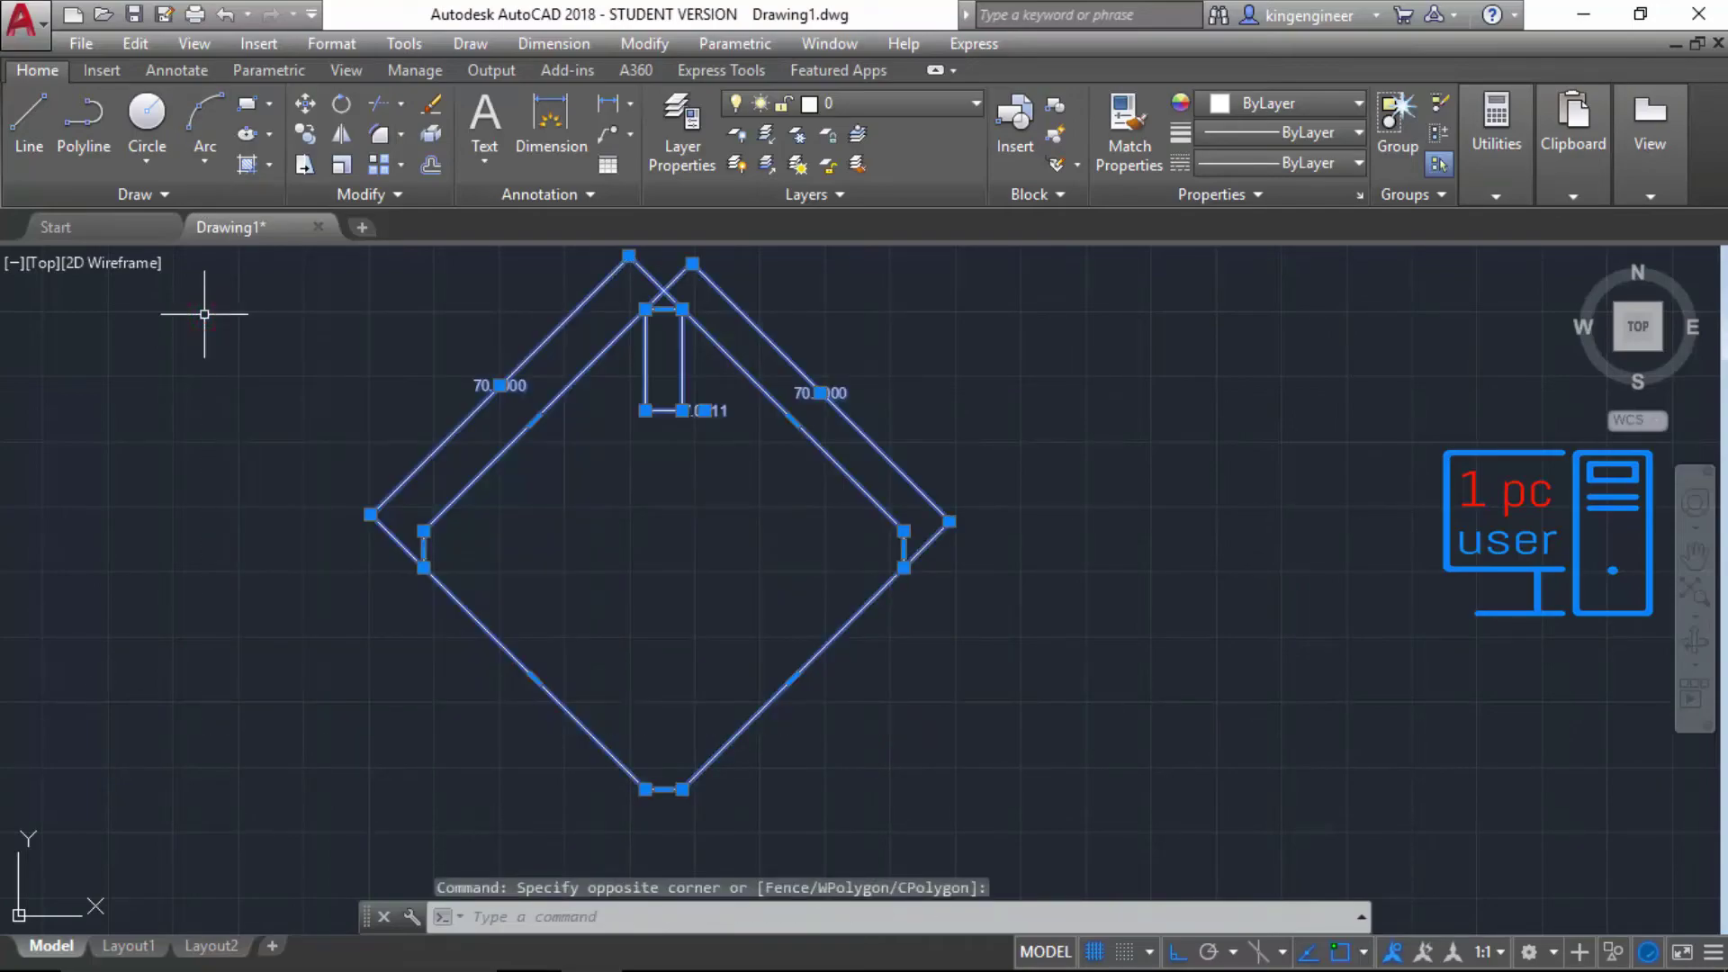
key("Escape")
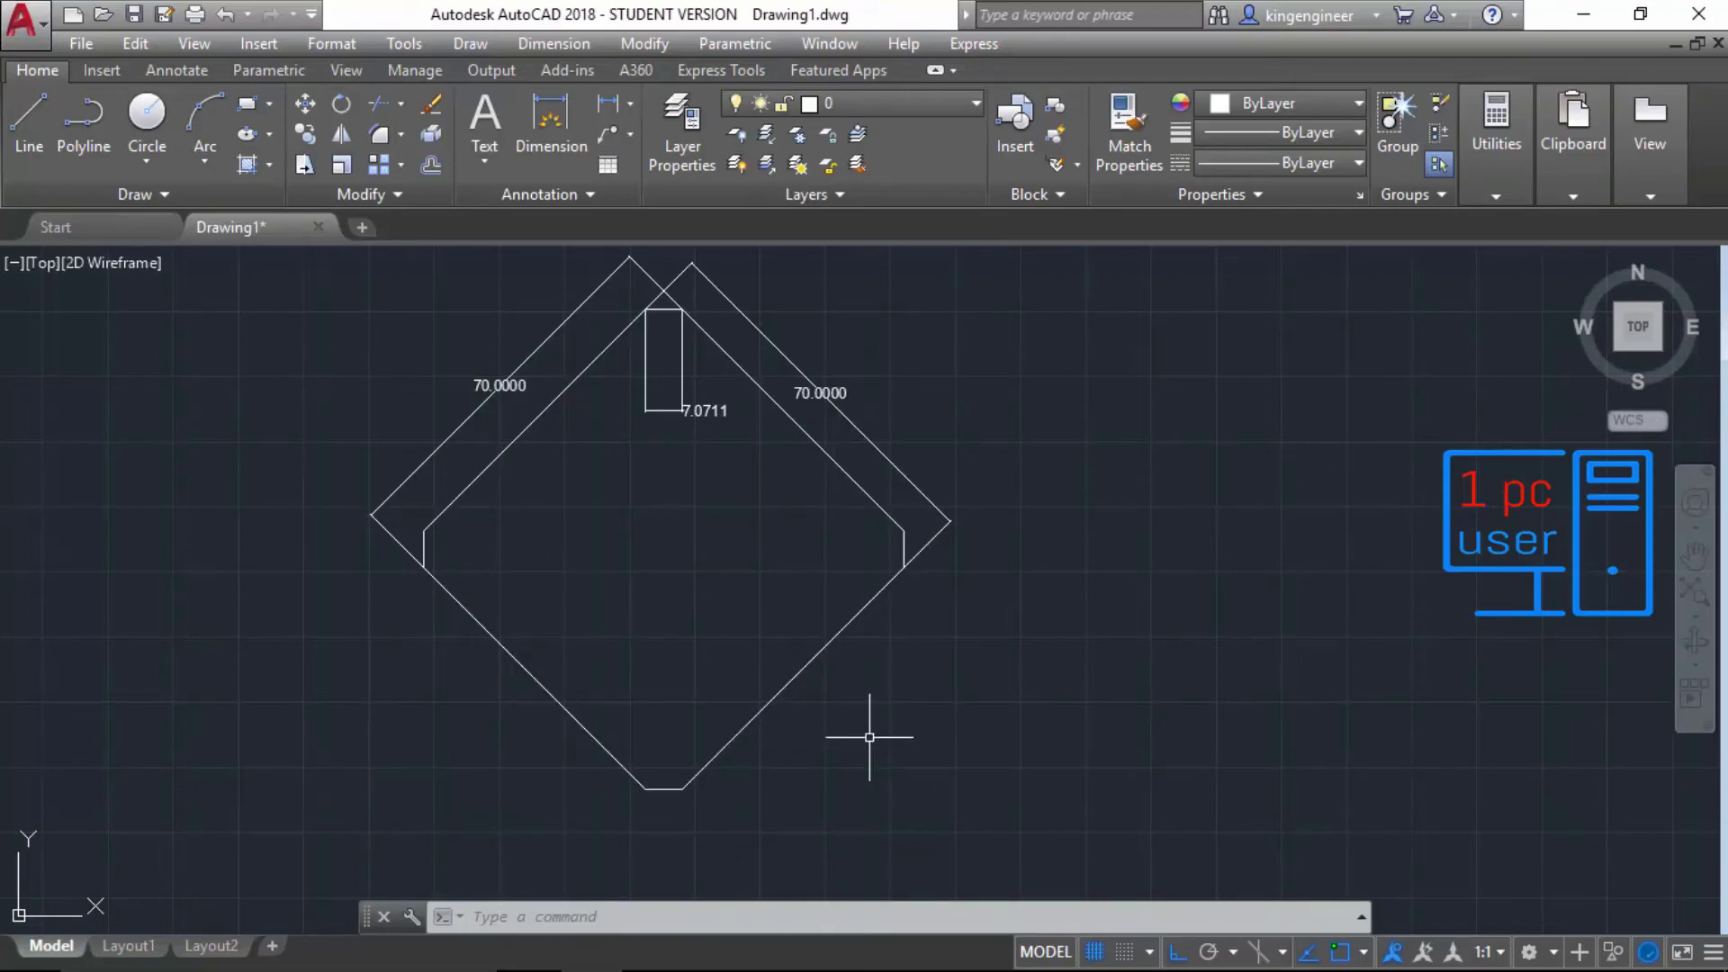
Step: Erase the chamfered rectangle and its three dimensions
left_click(1015, 782)
left_click(266, 385)
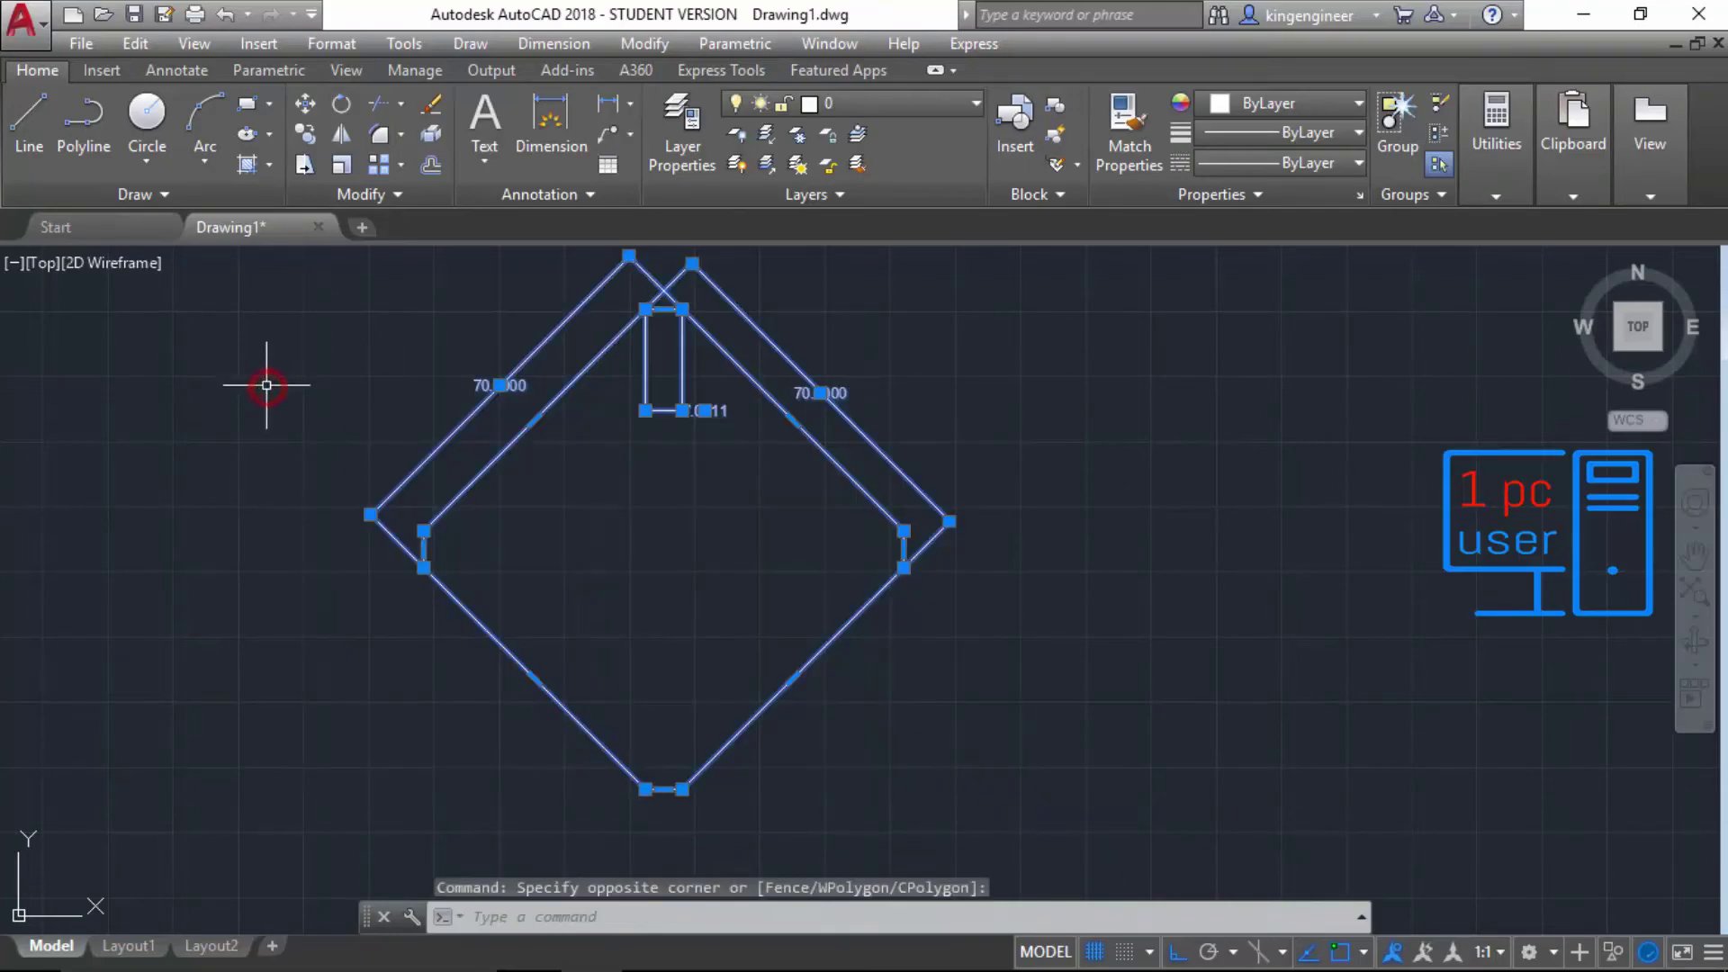
key("Delete")
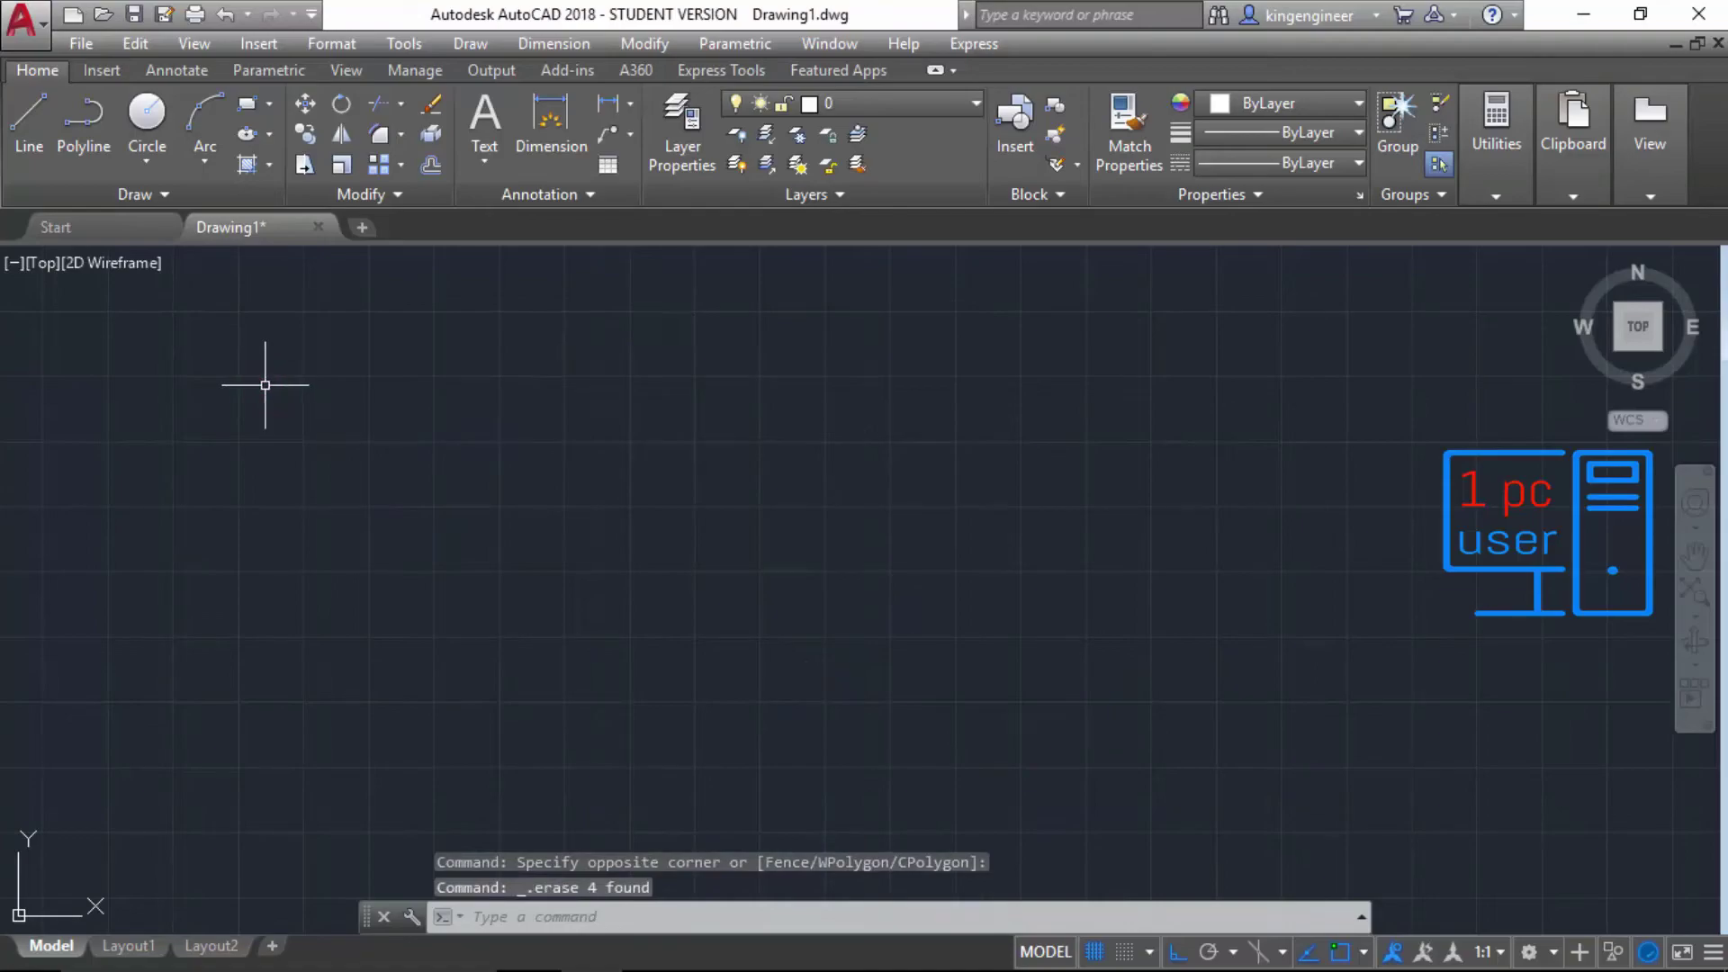
Step: Start a rectangle with a fillet radius of 6 and place its first corner in the left part of the empty drawing
left_click(249, 105)
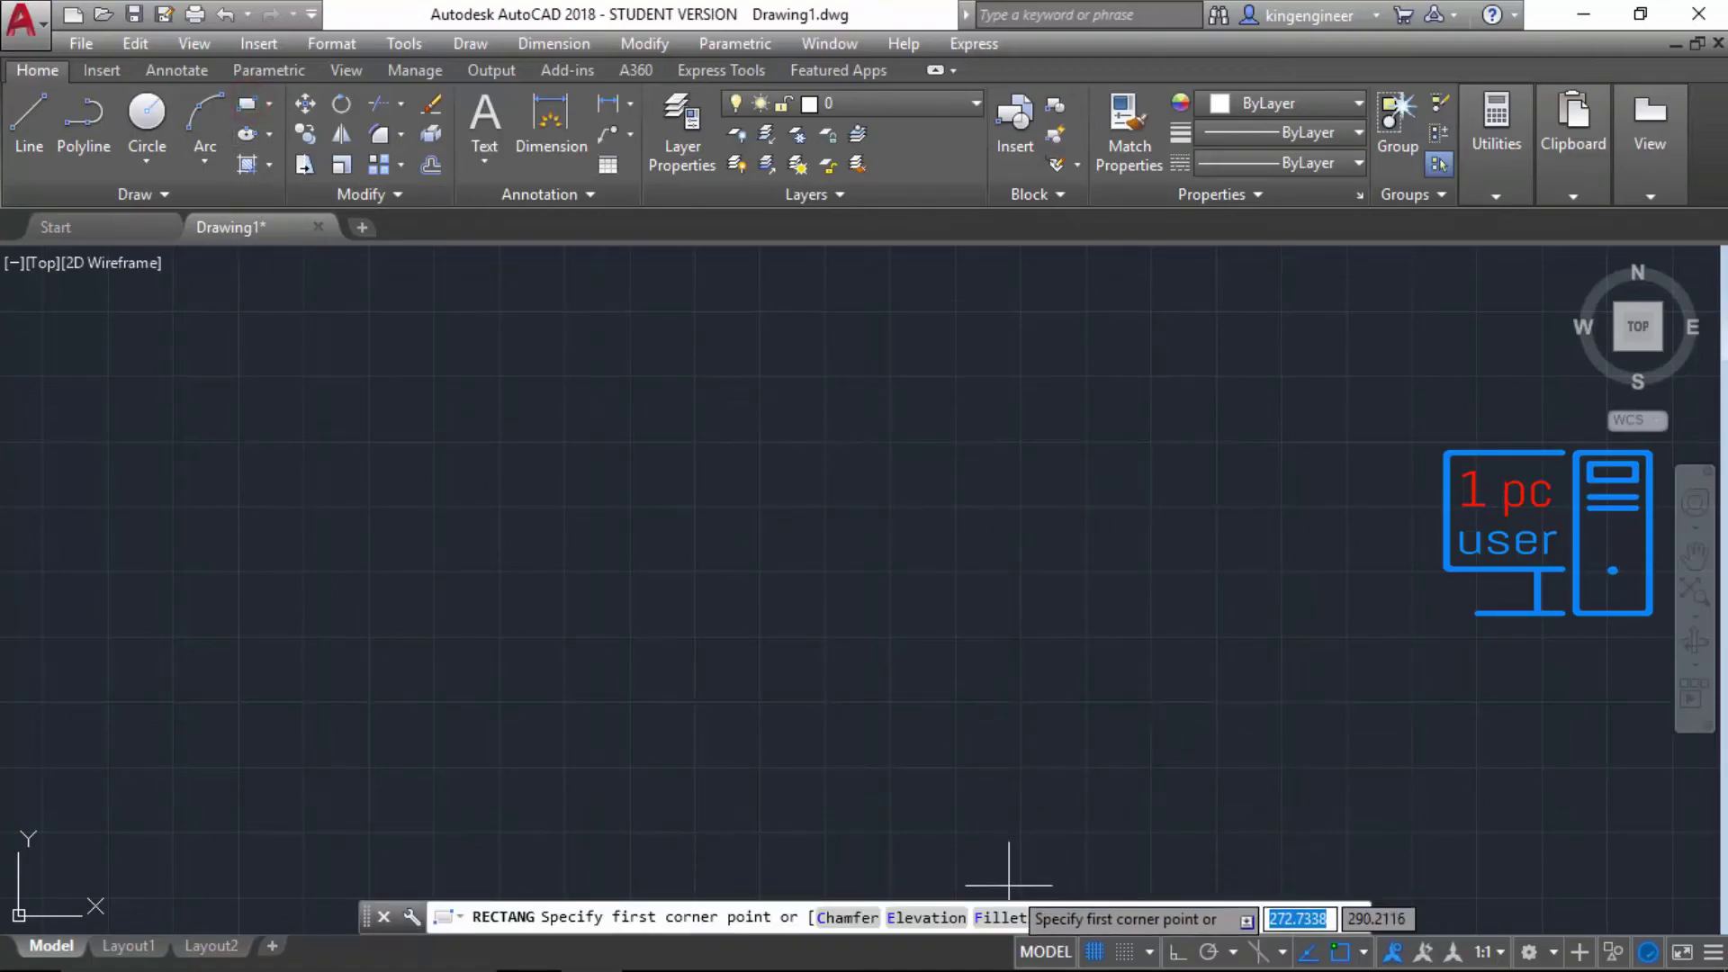
left_click(1001, 918)
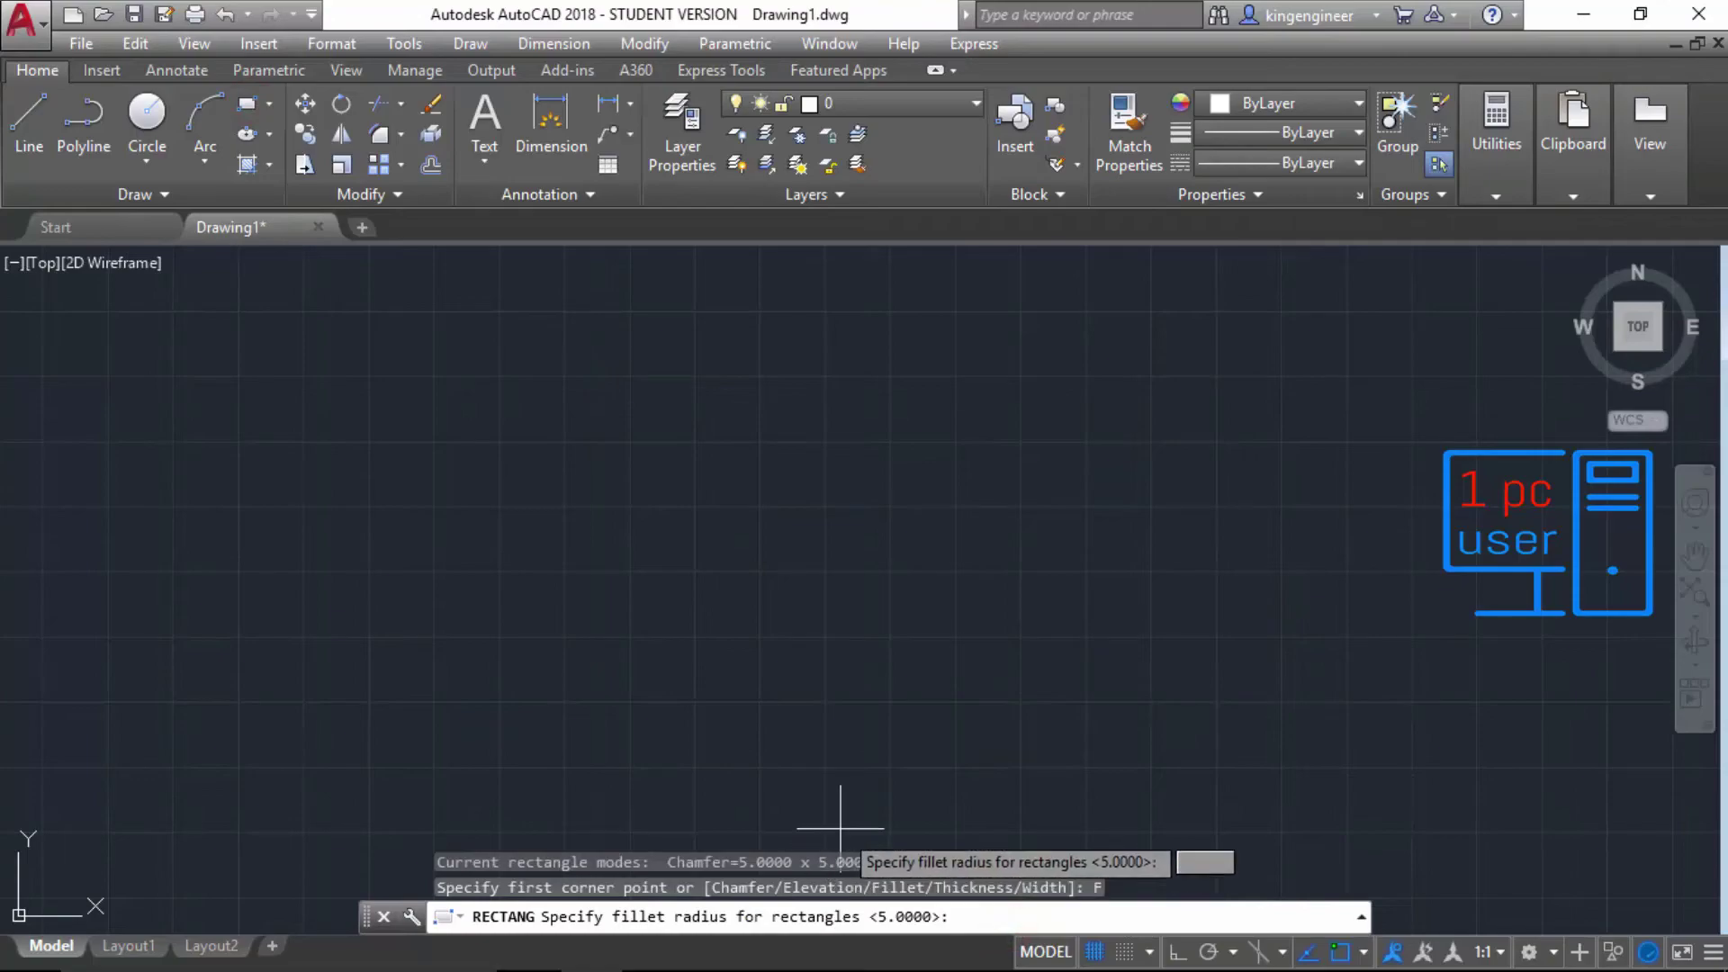
left_click(963, 922)
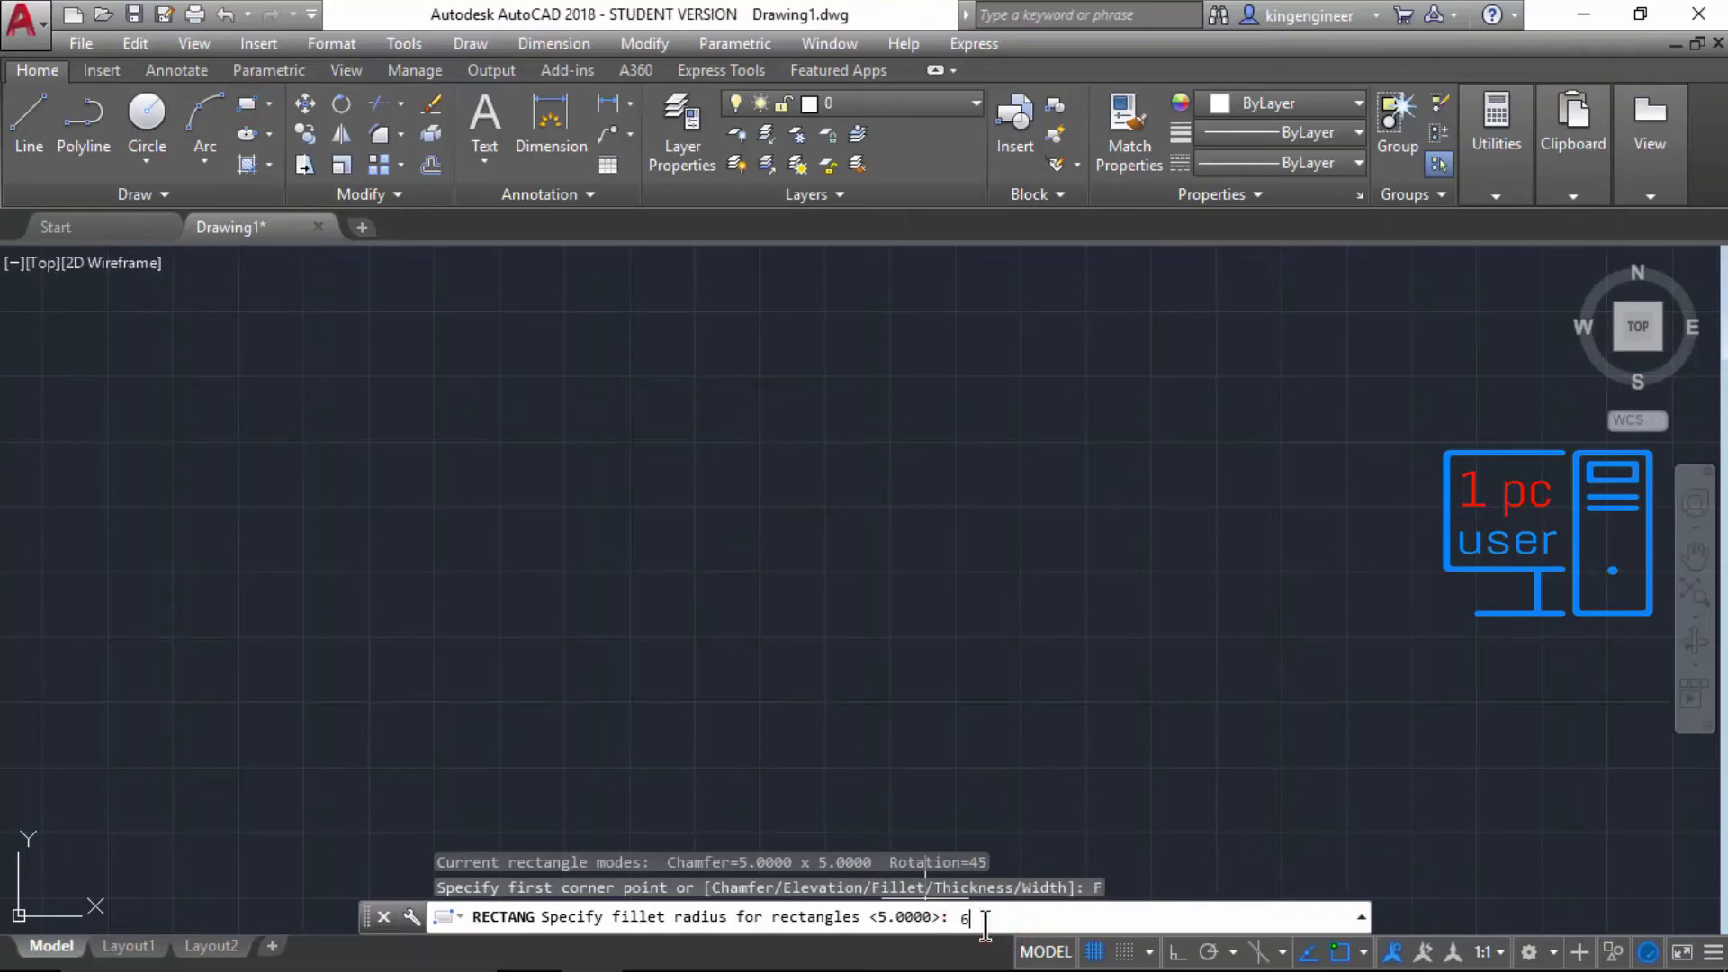
key("Return")
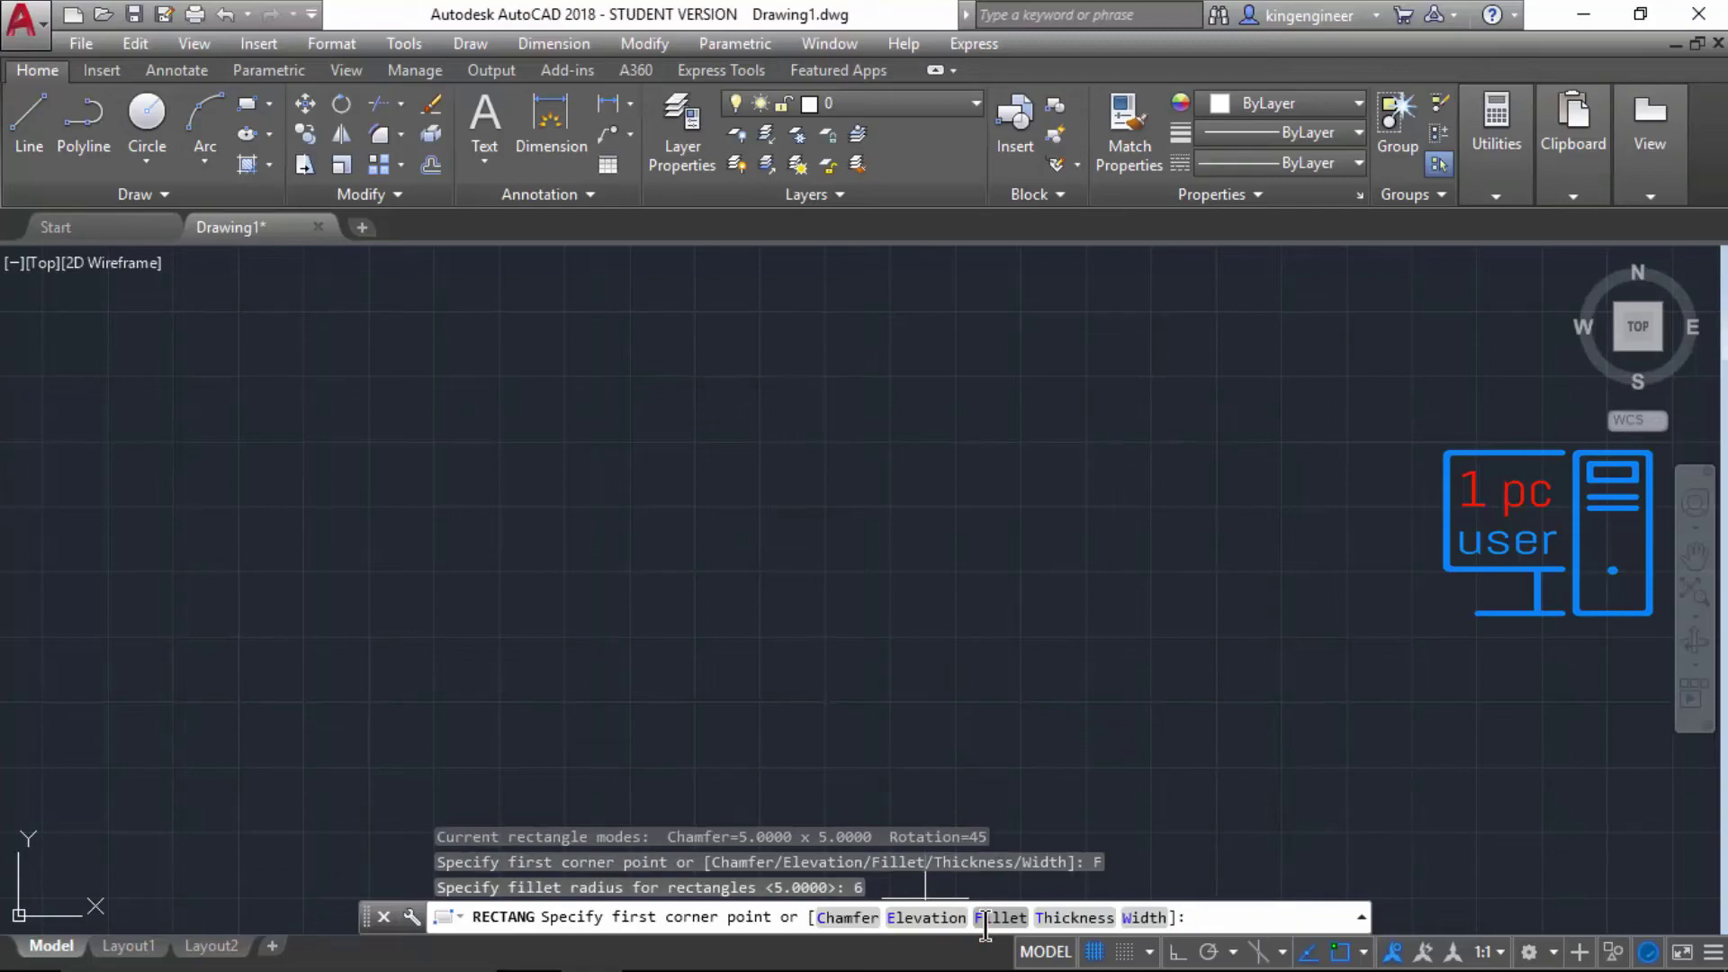
left_click(397, 444)
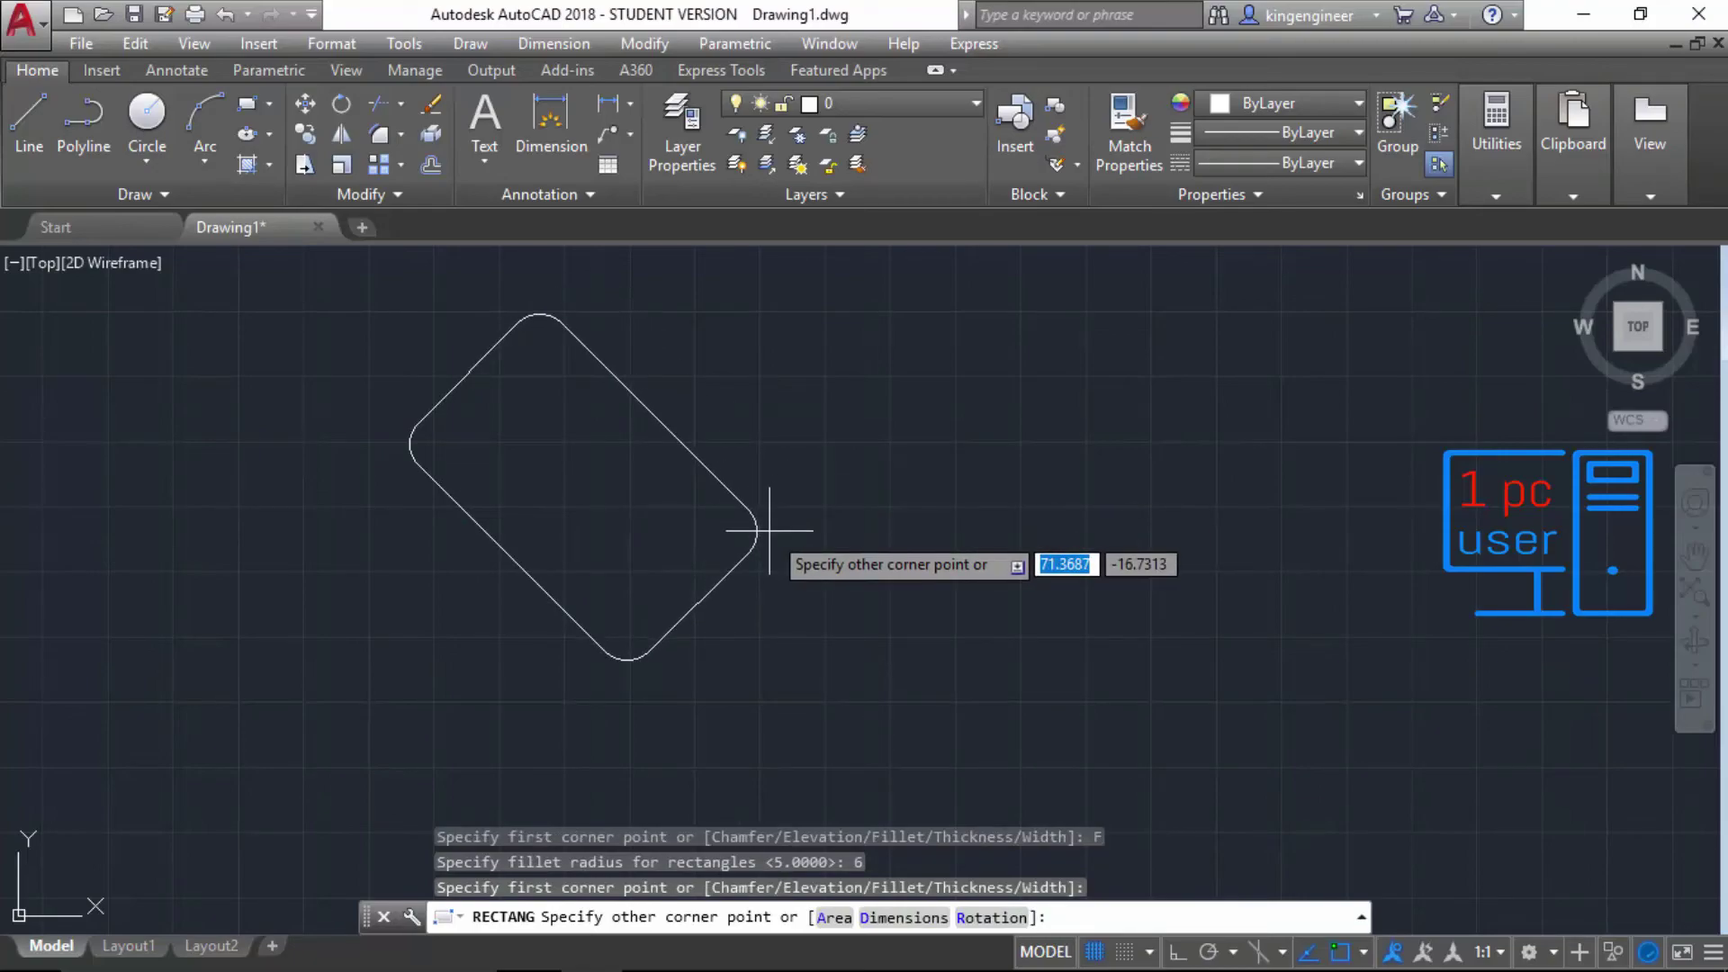
Step: Set the rotation angle of the filleted rectangle to 0
right_click(765, 518)
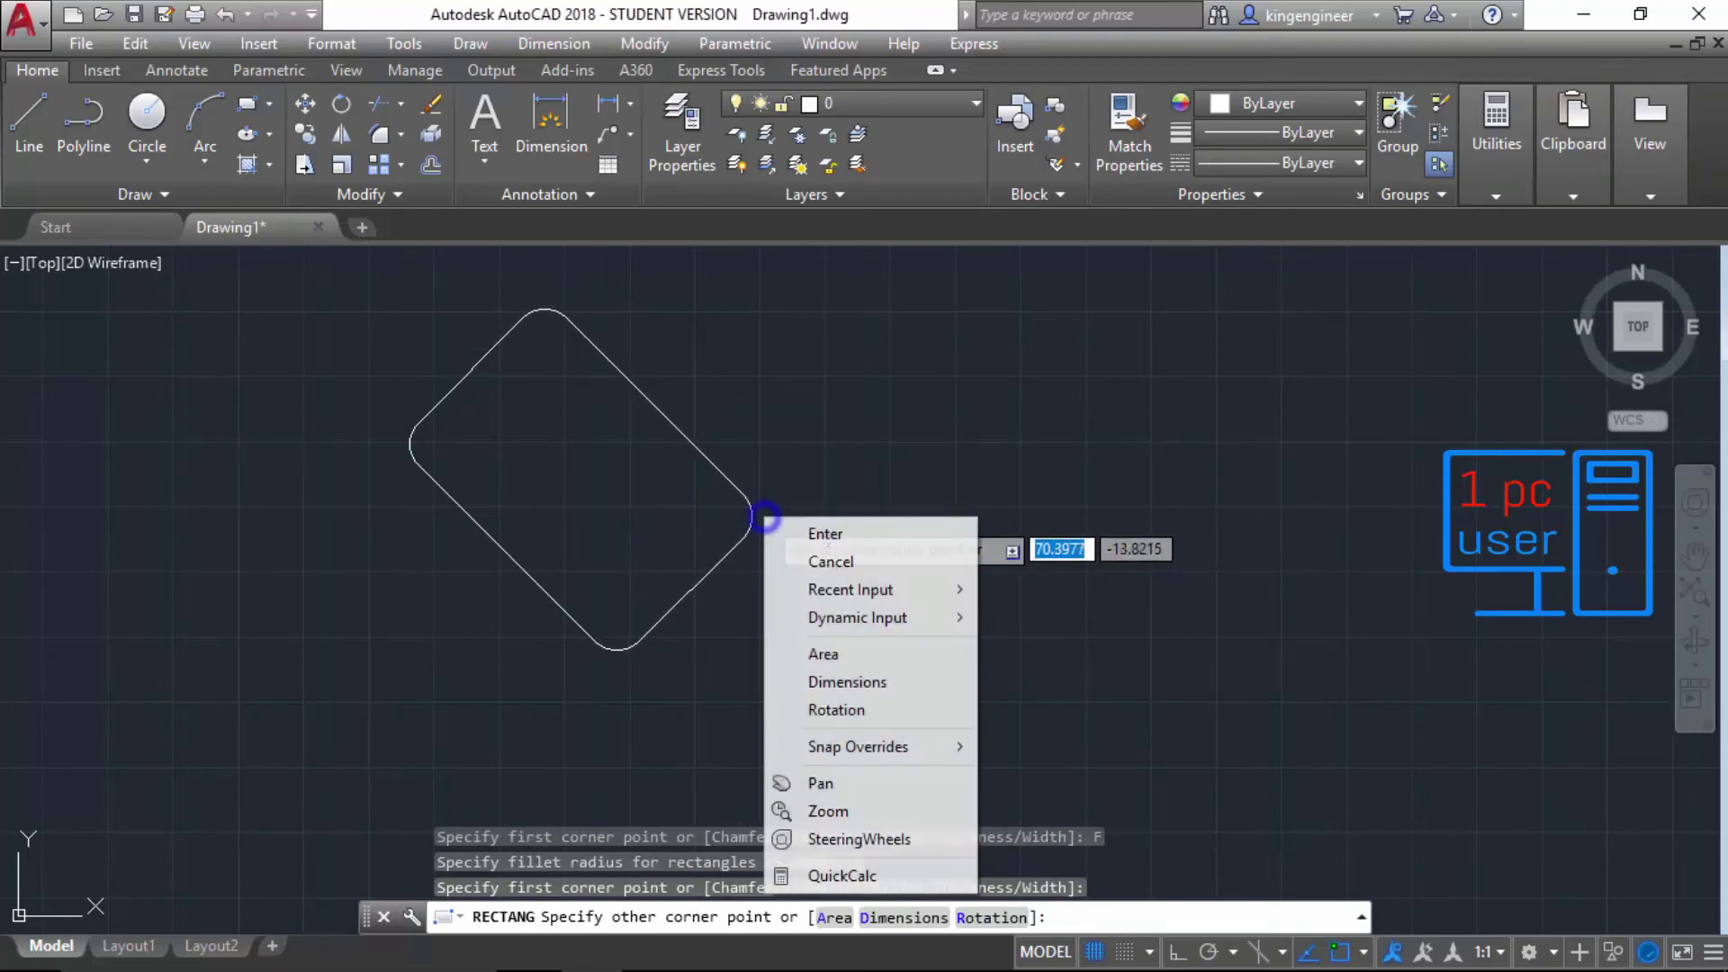
left_click(886, 709)
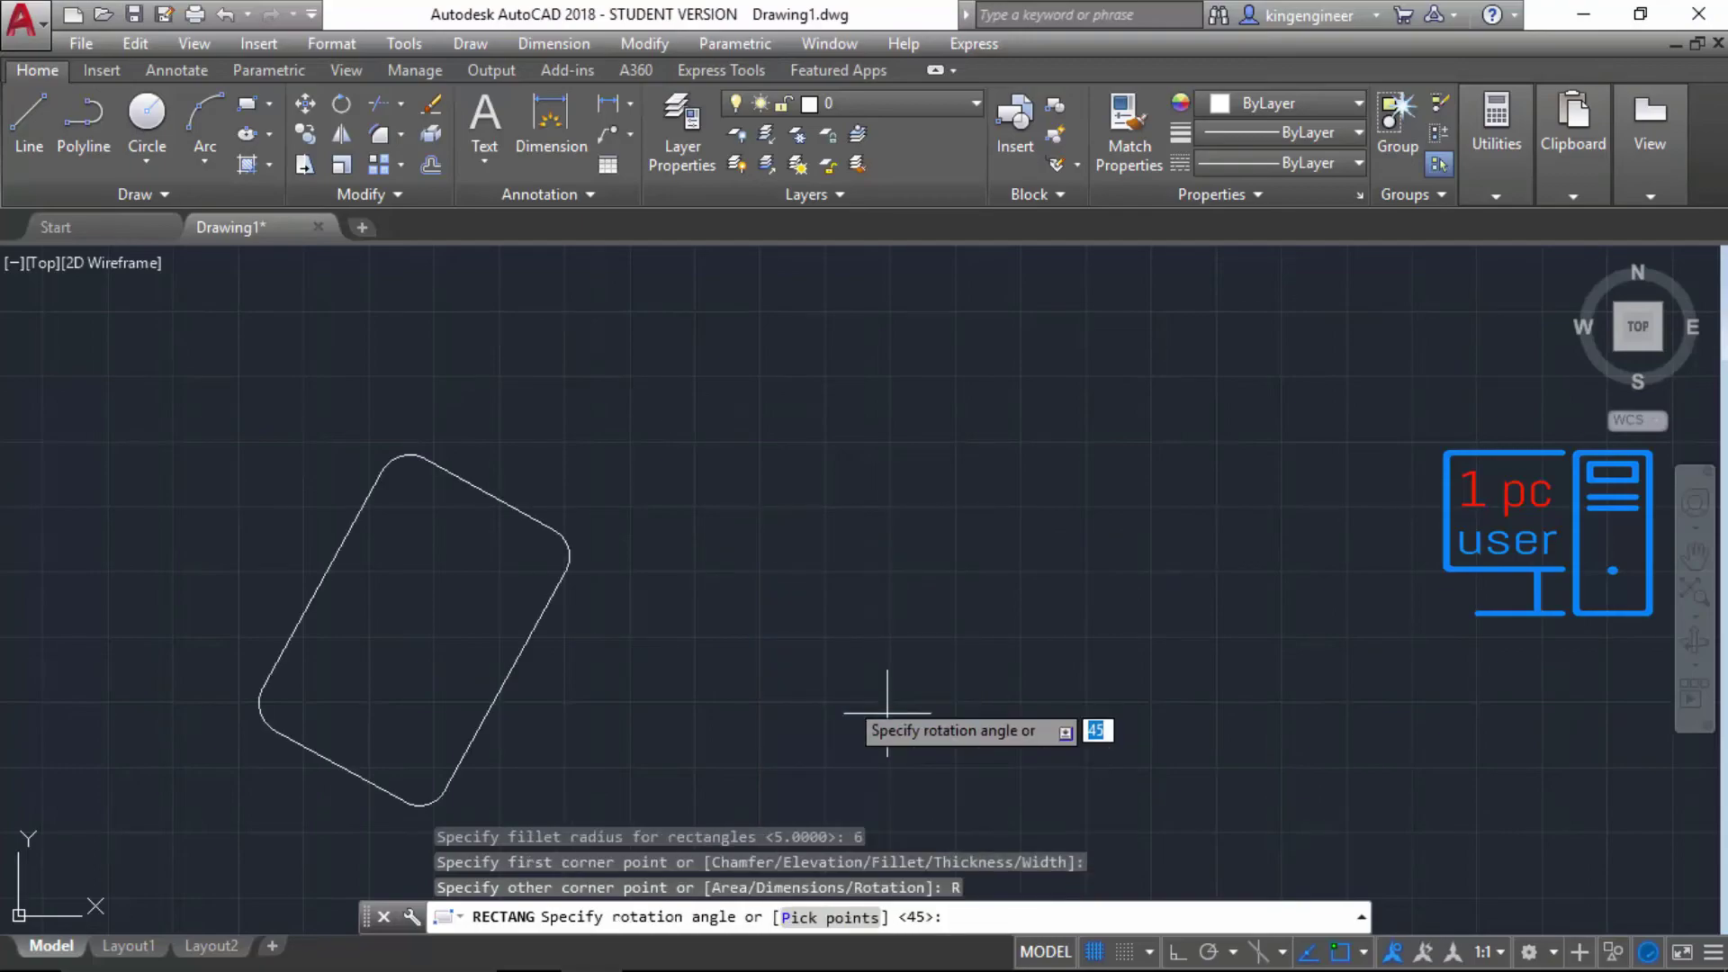
left_click(964, 917)
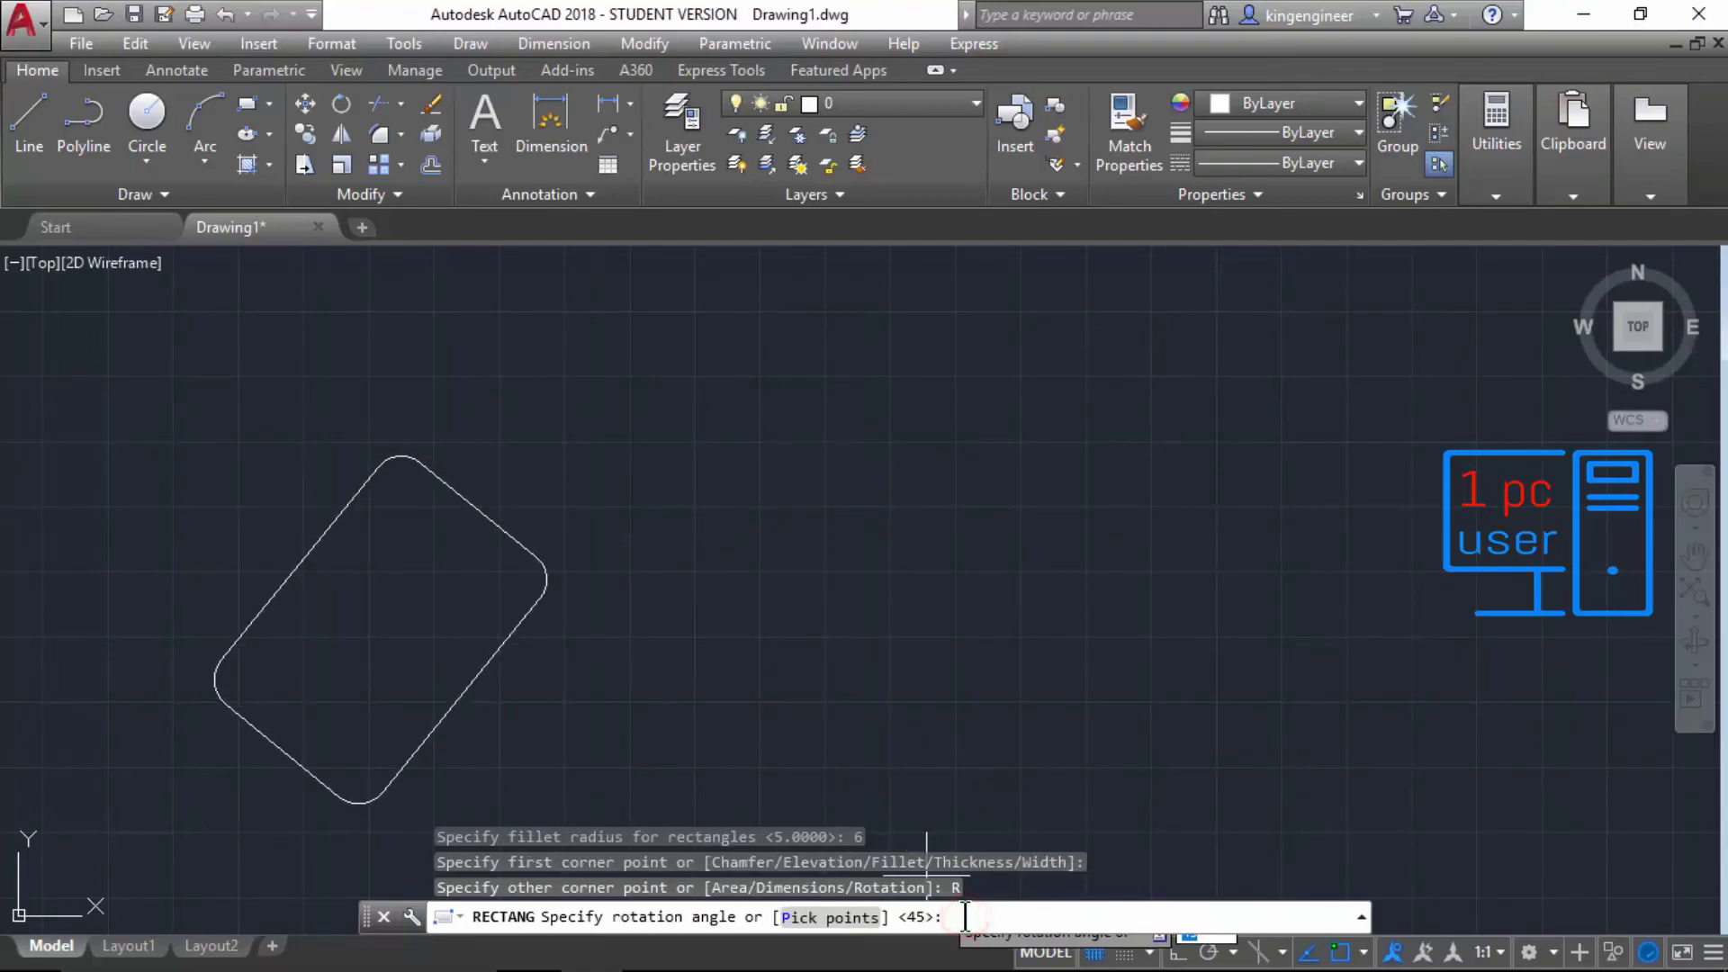
type("0")
key("Return")
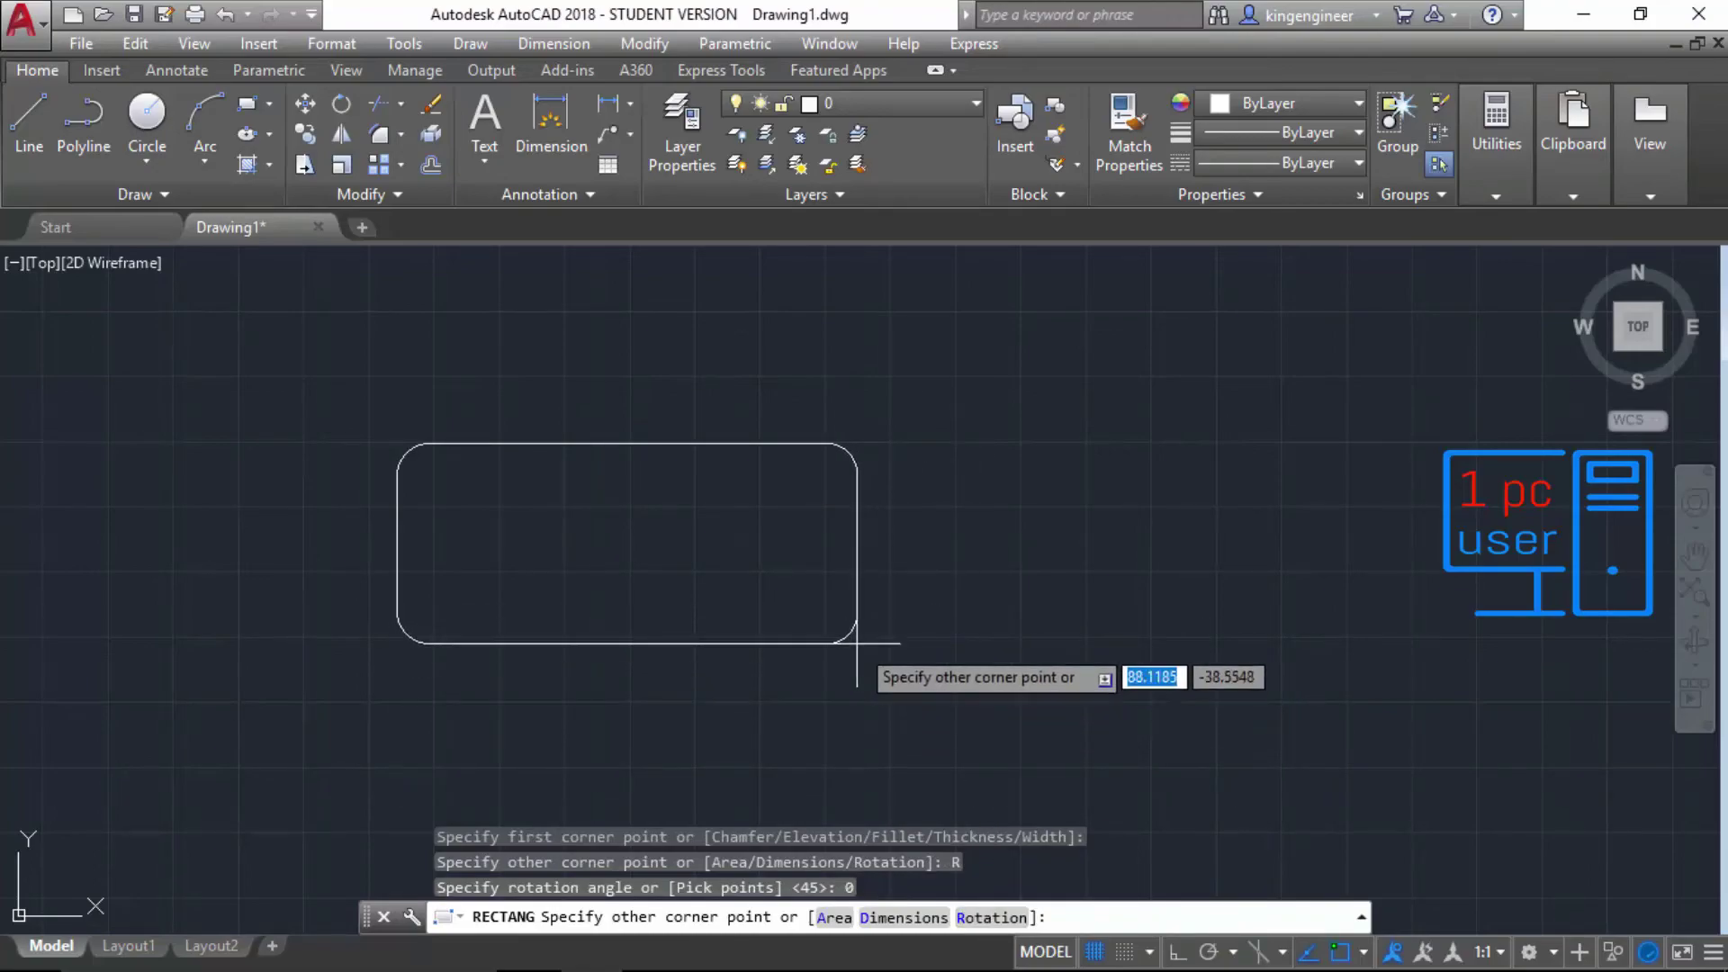
Step: Define the filleted rectangle by dimensions with length 60 and width 60, and place it below and right of its first corner
right_click(827, 614)
left_click(917, 407)
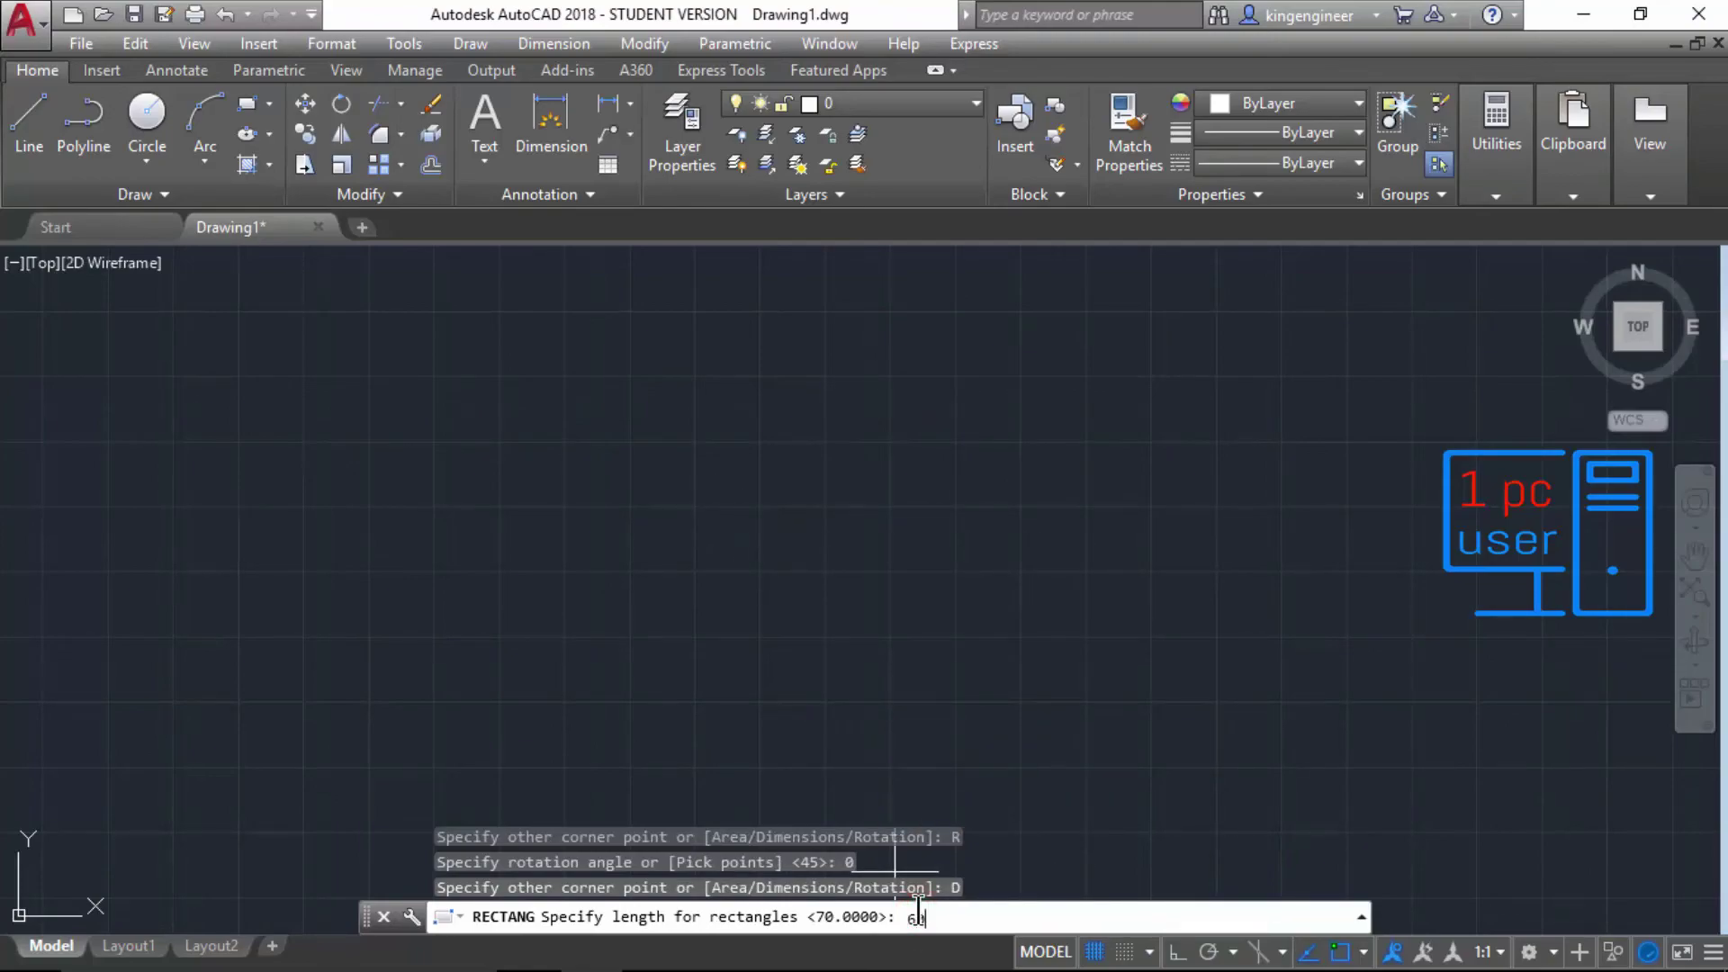
type("60")
key("Return")
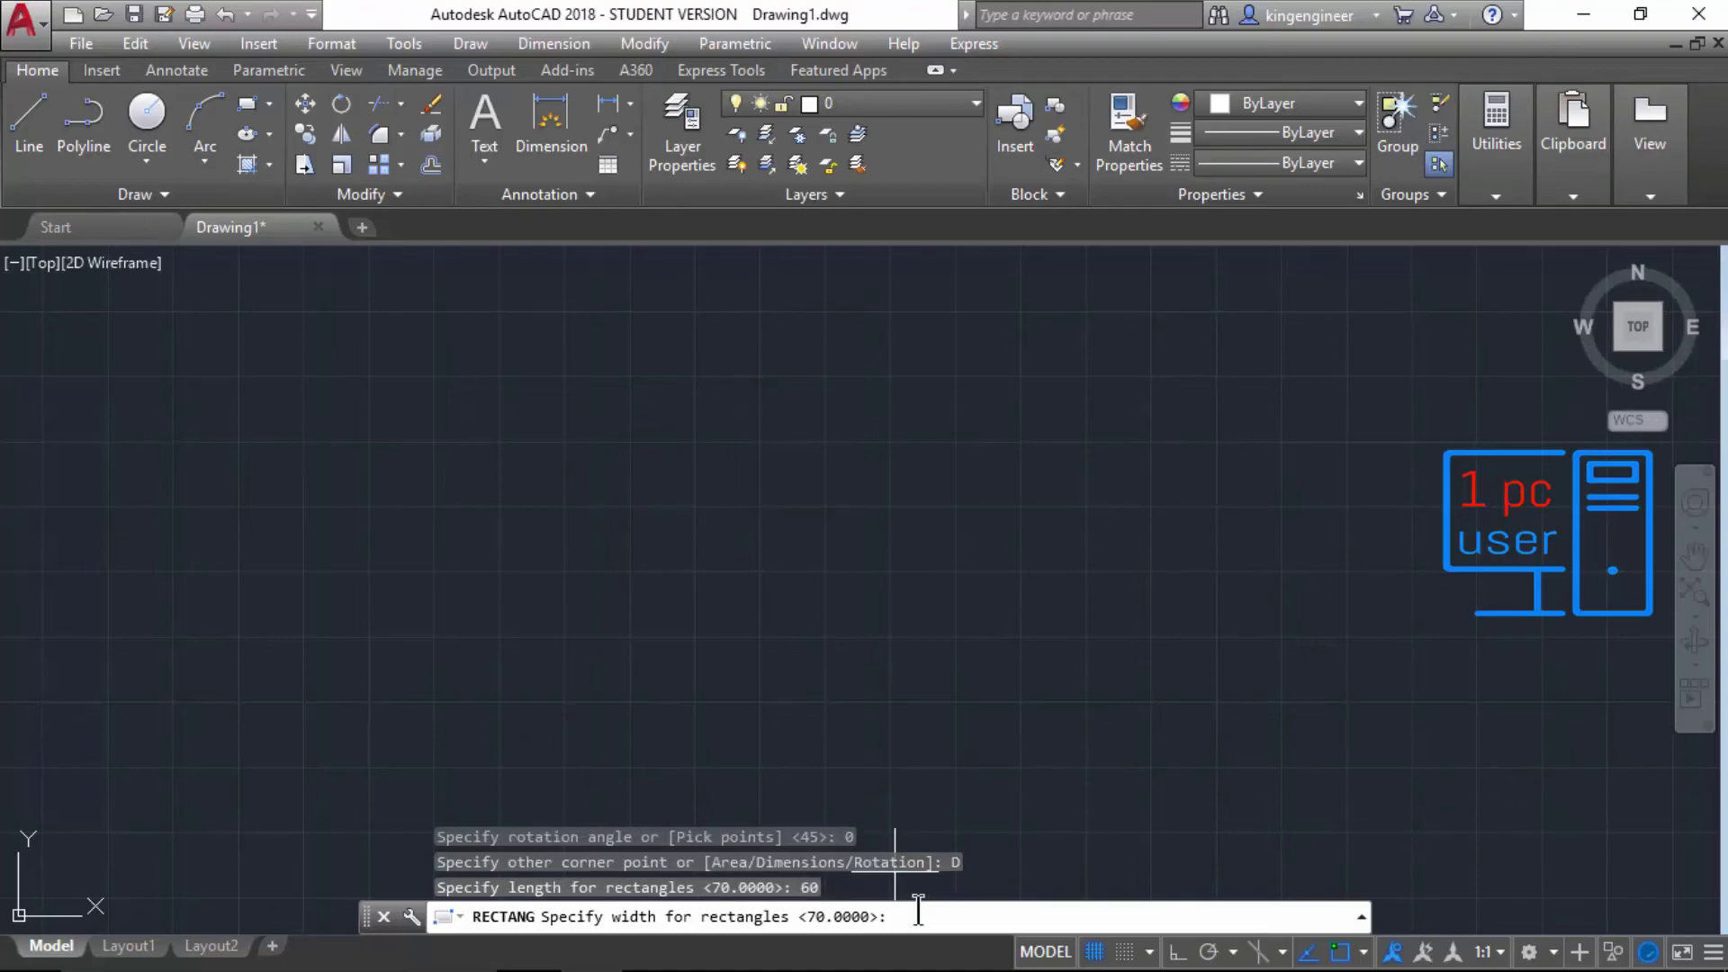
type("60")
key("Return")
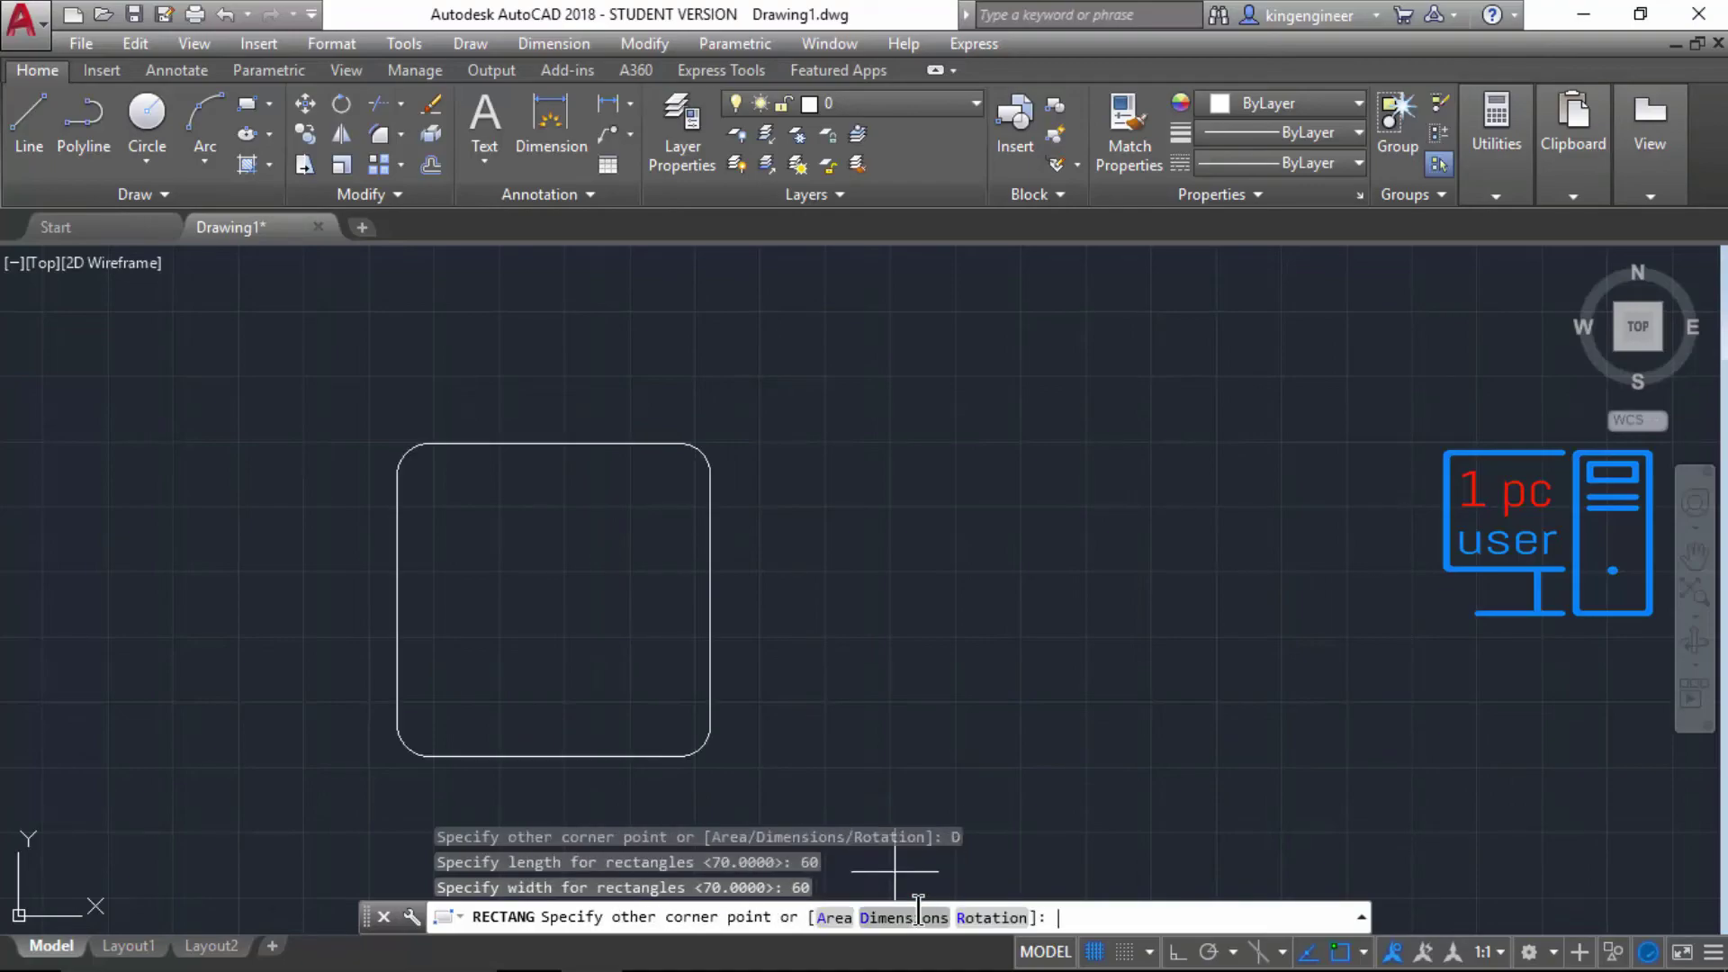
left_click(793, 537)
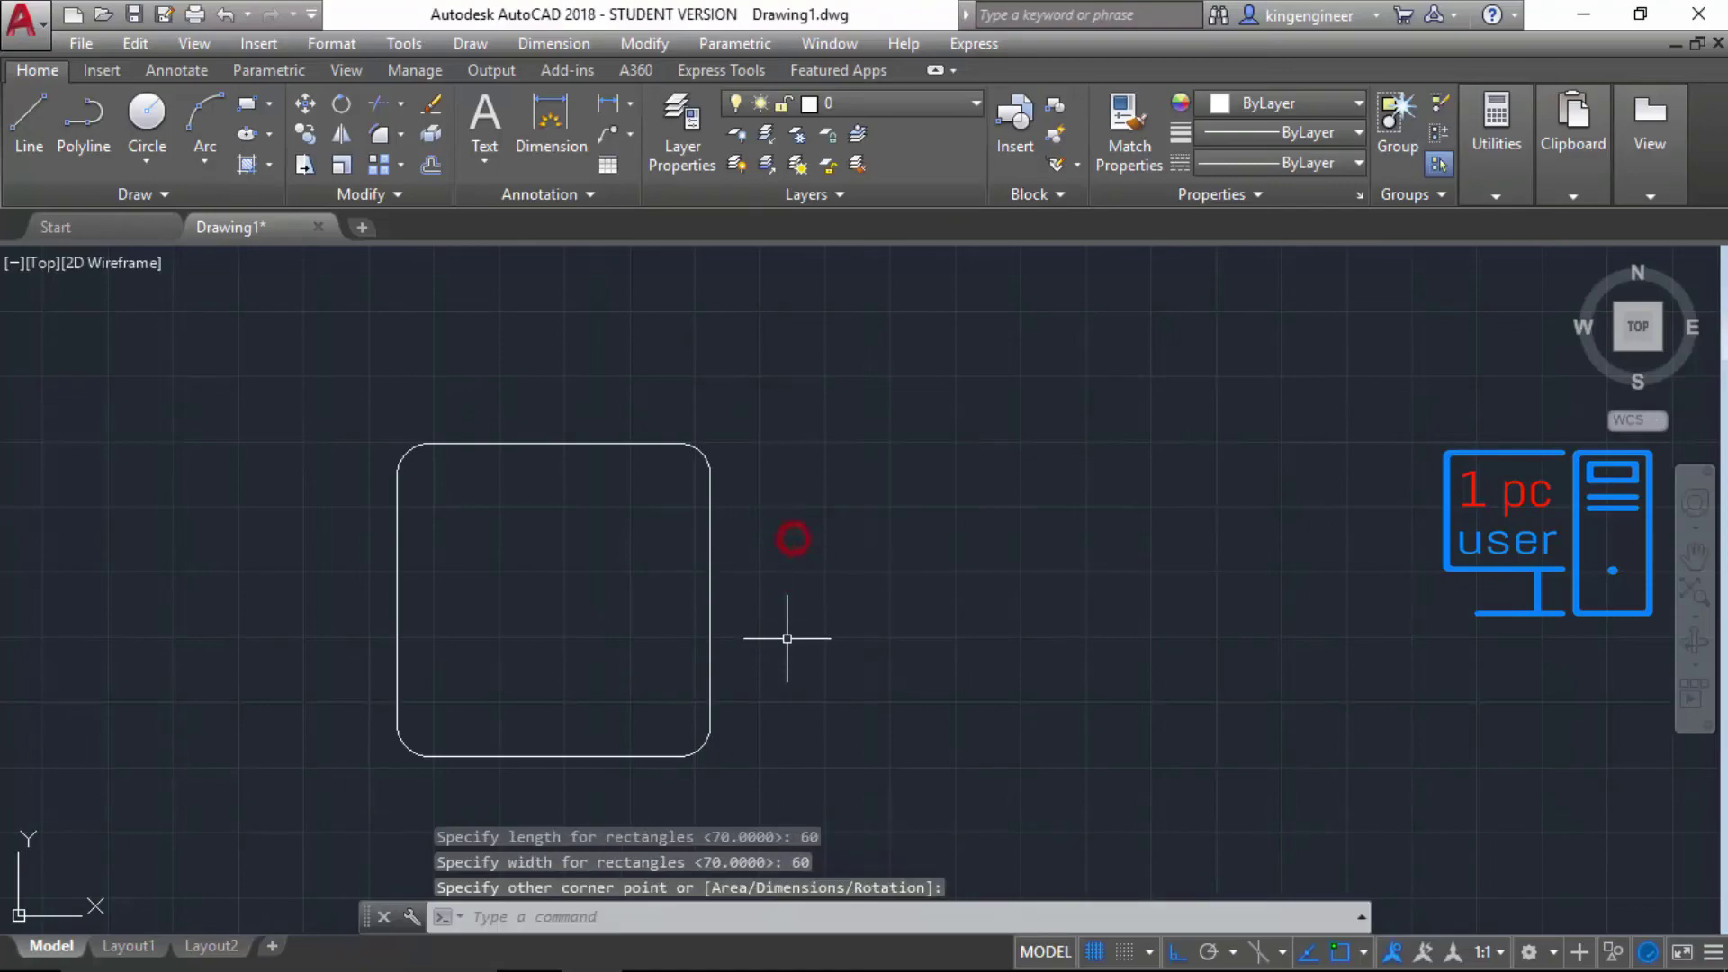
Step: Add a vertical linear dimension between the right ends of the filleted square's top and bottom edges, placed outside its right side
left_click(552, 45)
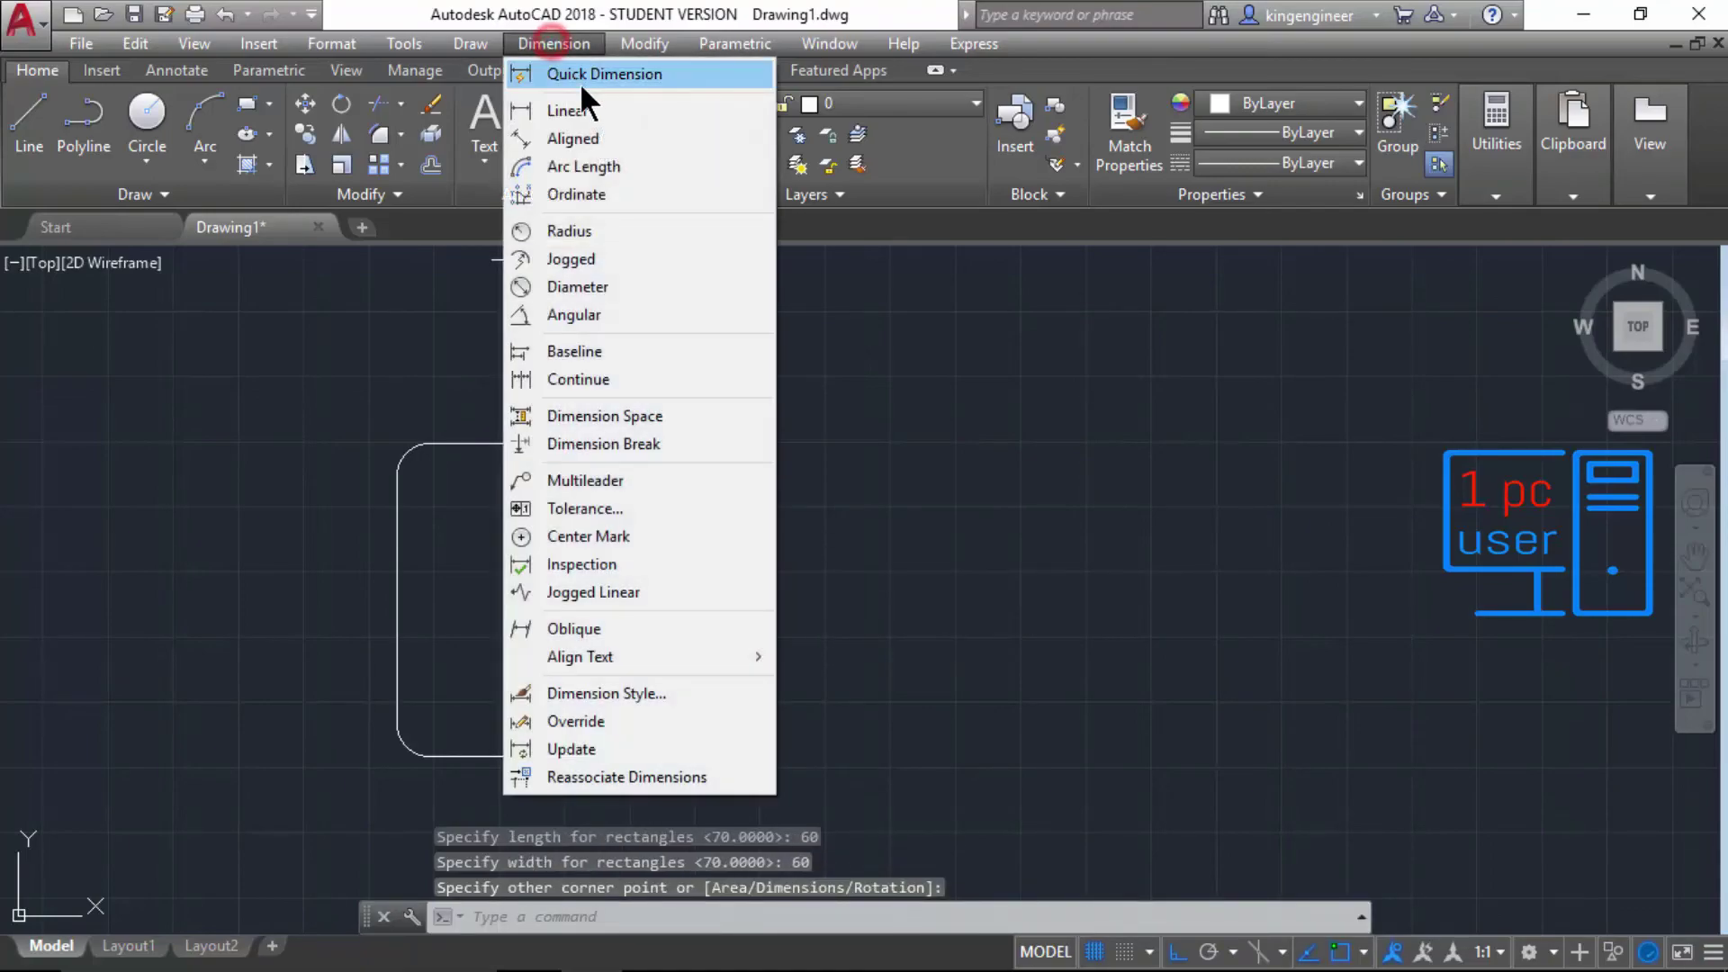
left_click(586, 106)
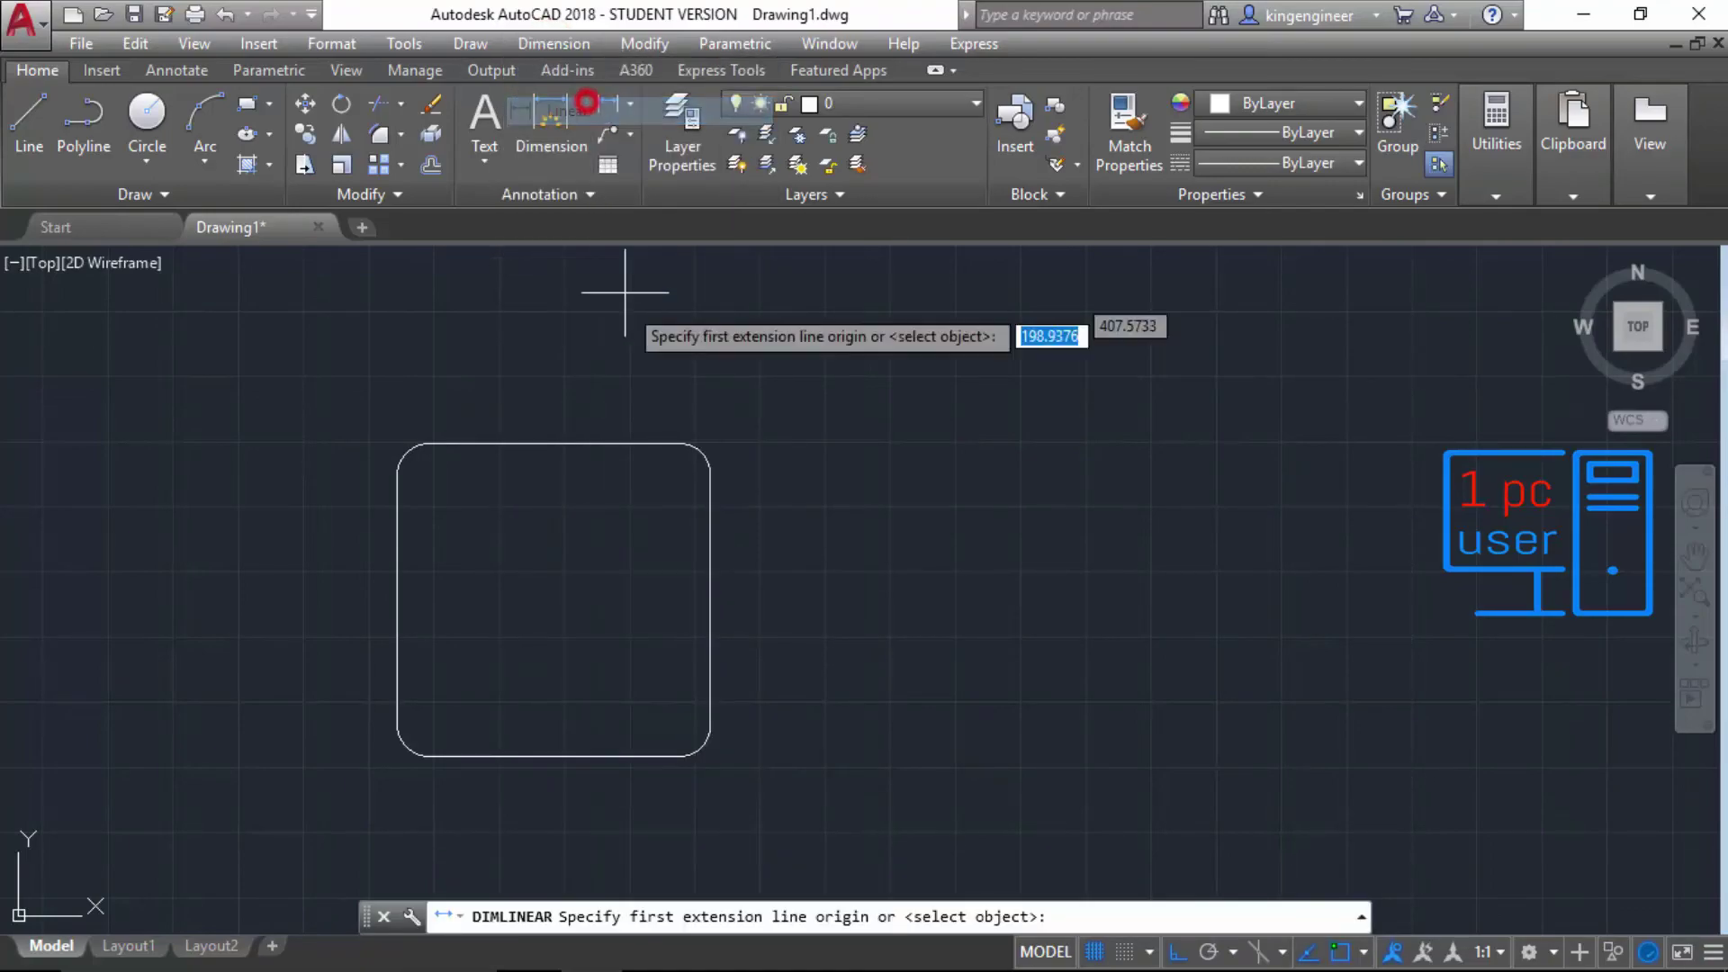
left_click(680, 446)
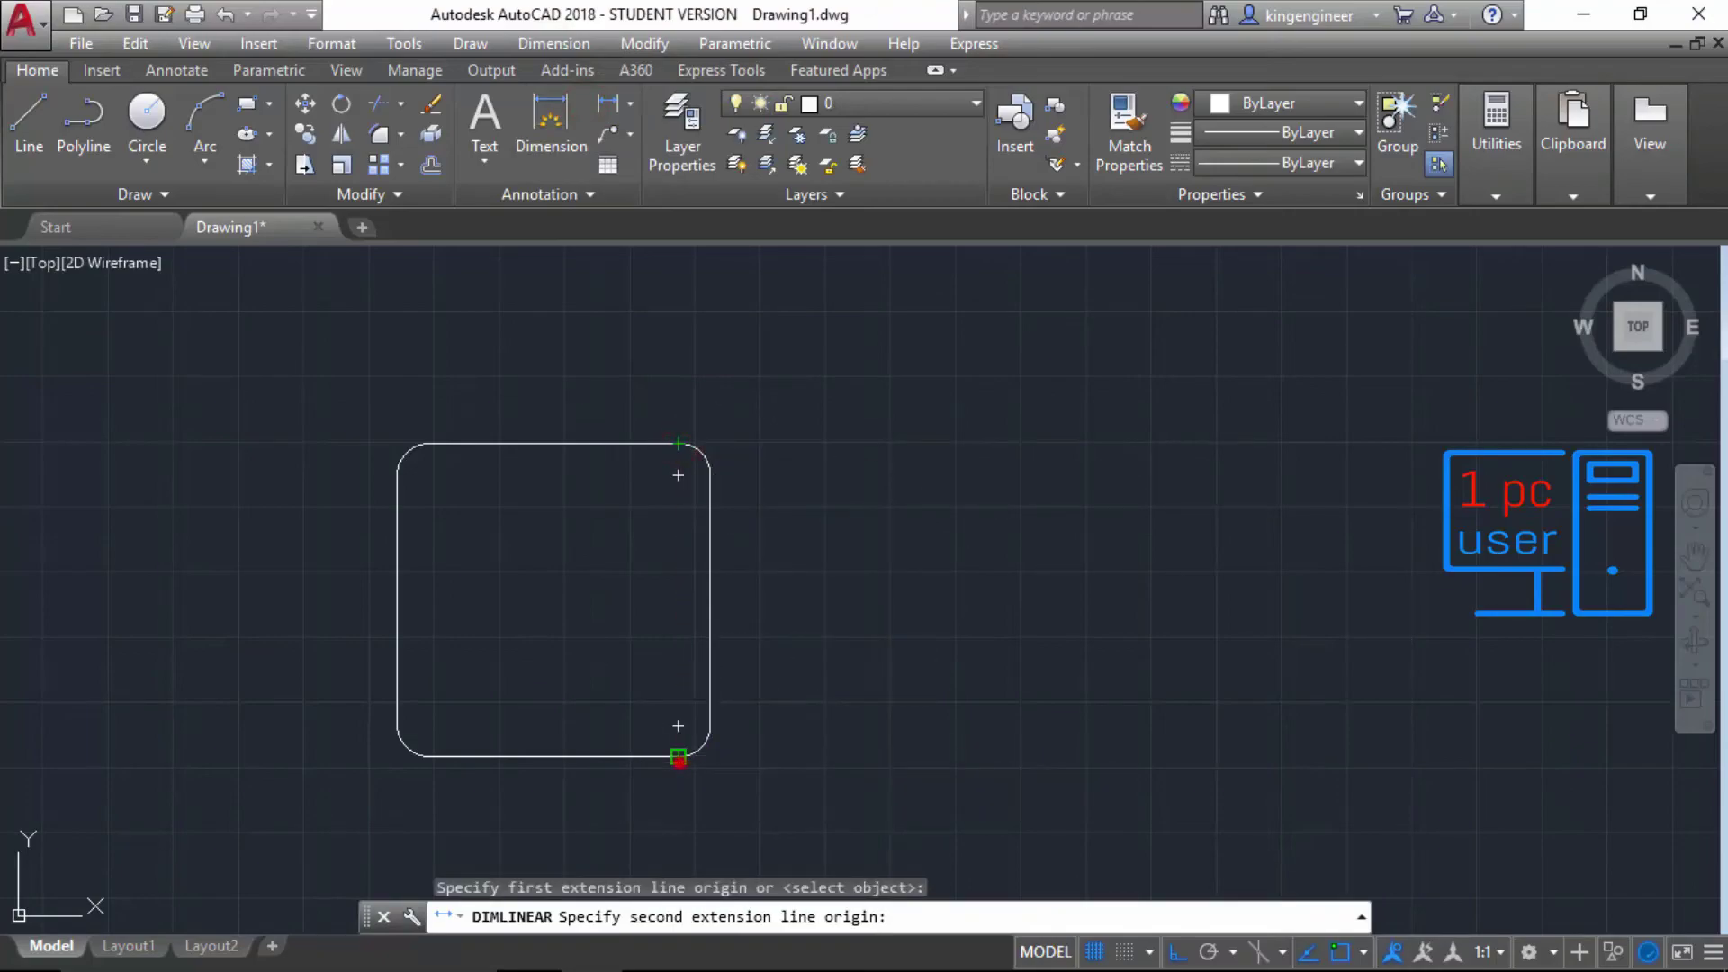
left_click(679, 756)
left_click(767, 758)
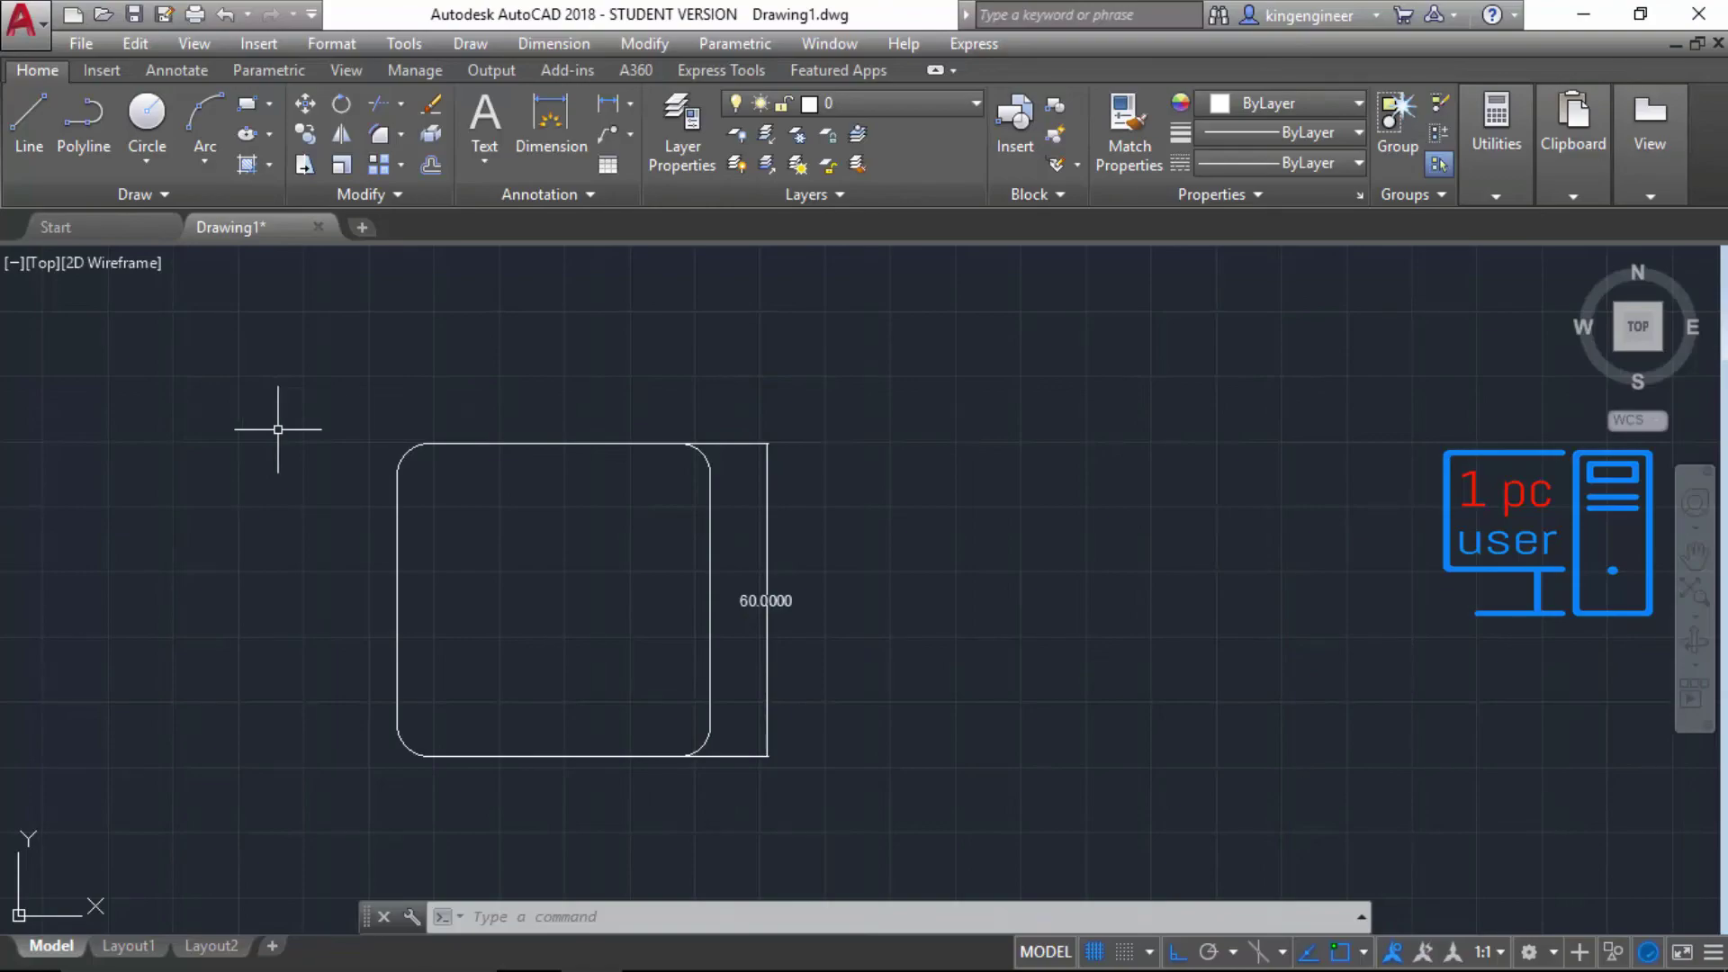
Step: Draw a rectangle with a line width of 3 freehand to the right of the dimensioned square, slightly larger than the square
left_click(247, 104)
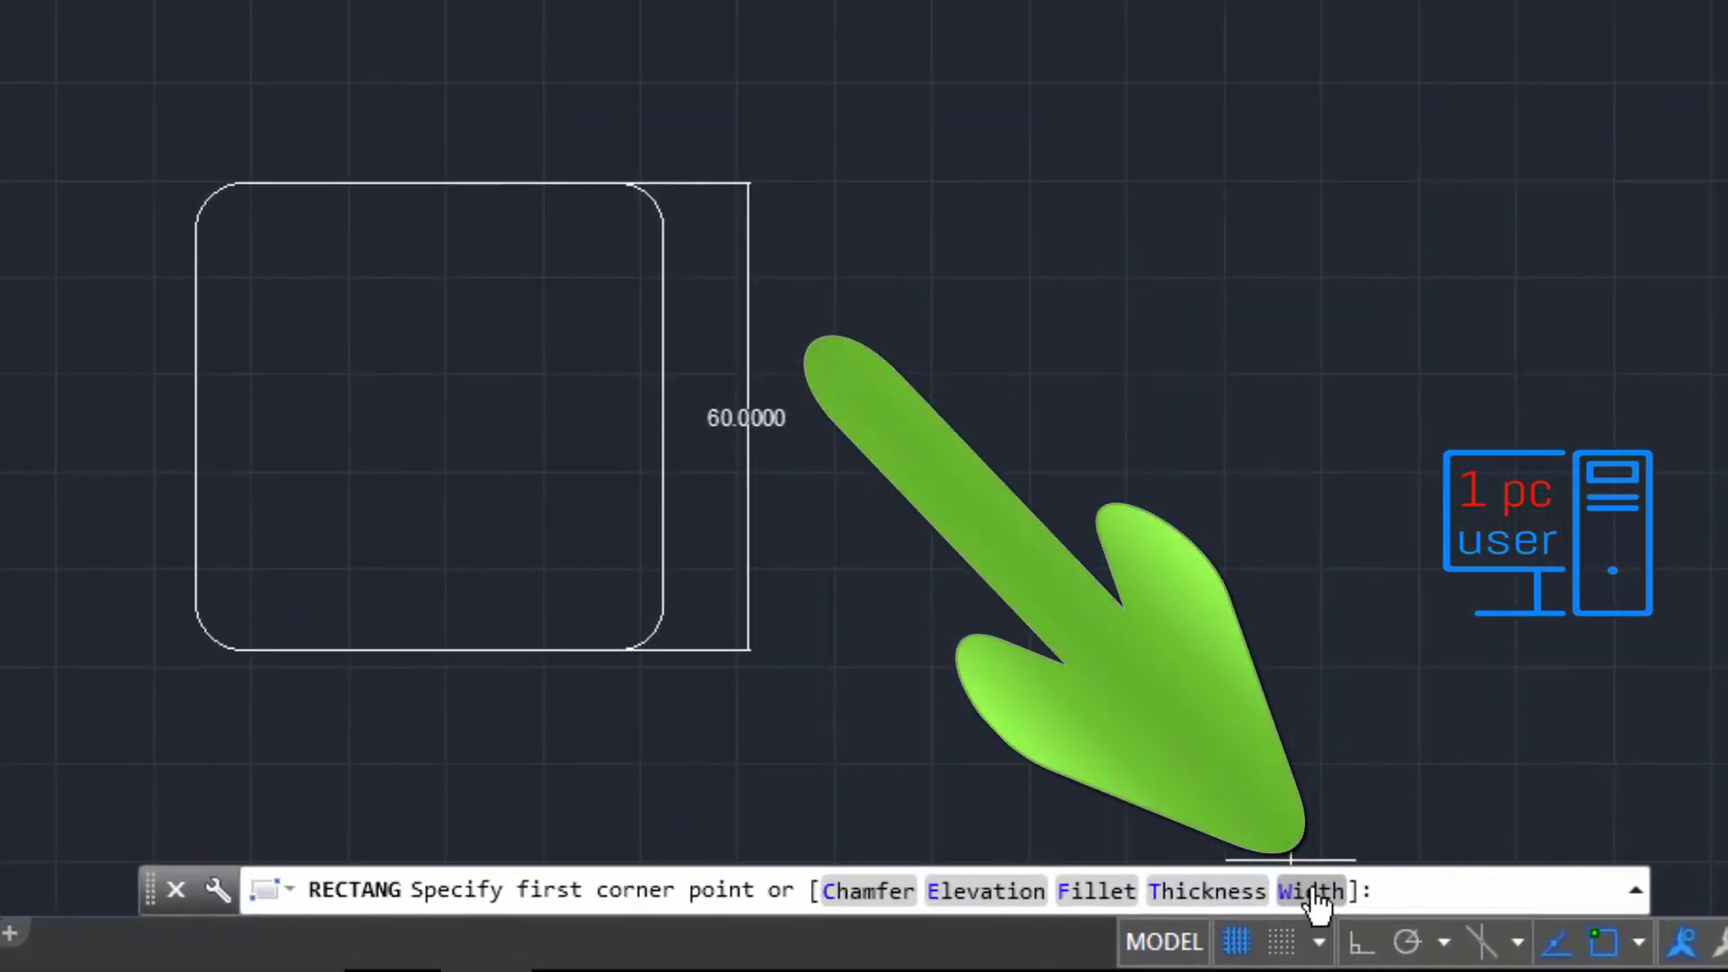
left_click(1312, 891)
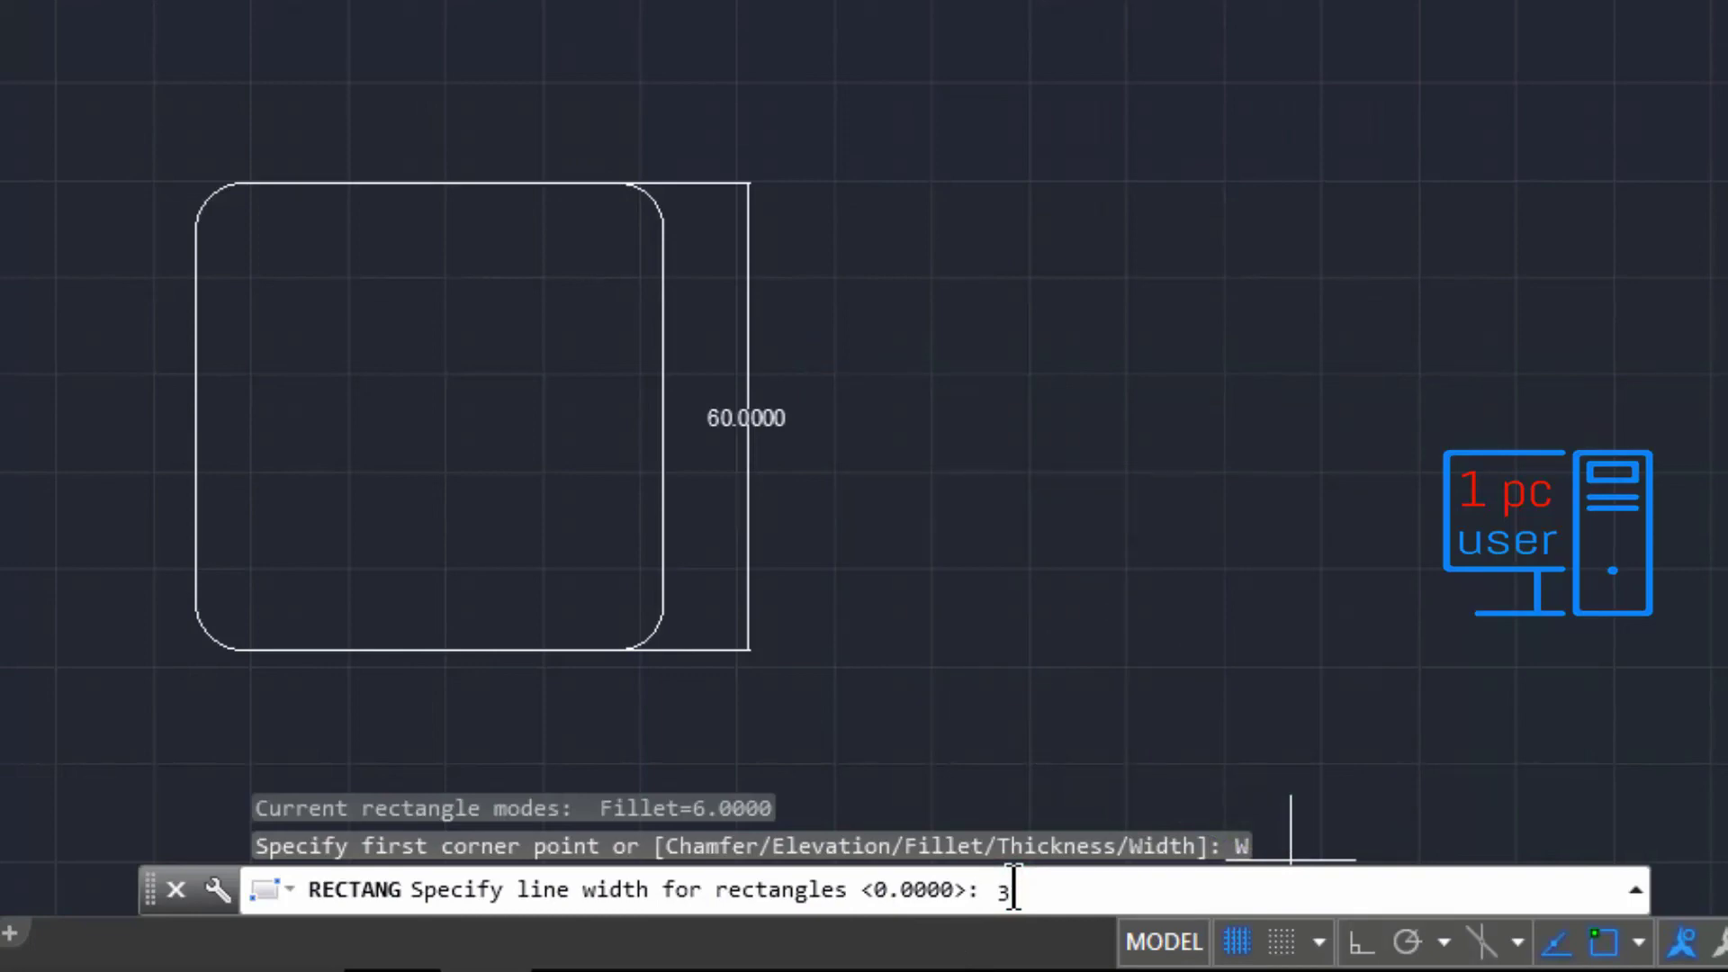
key("Return")
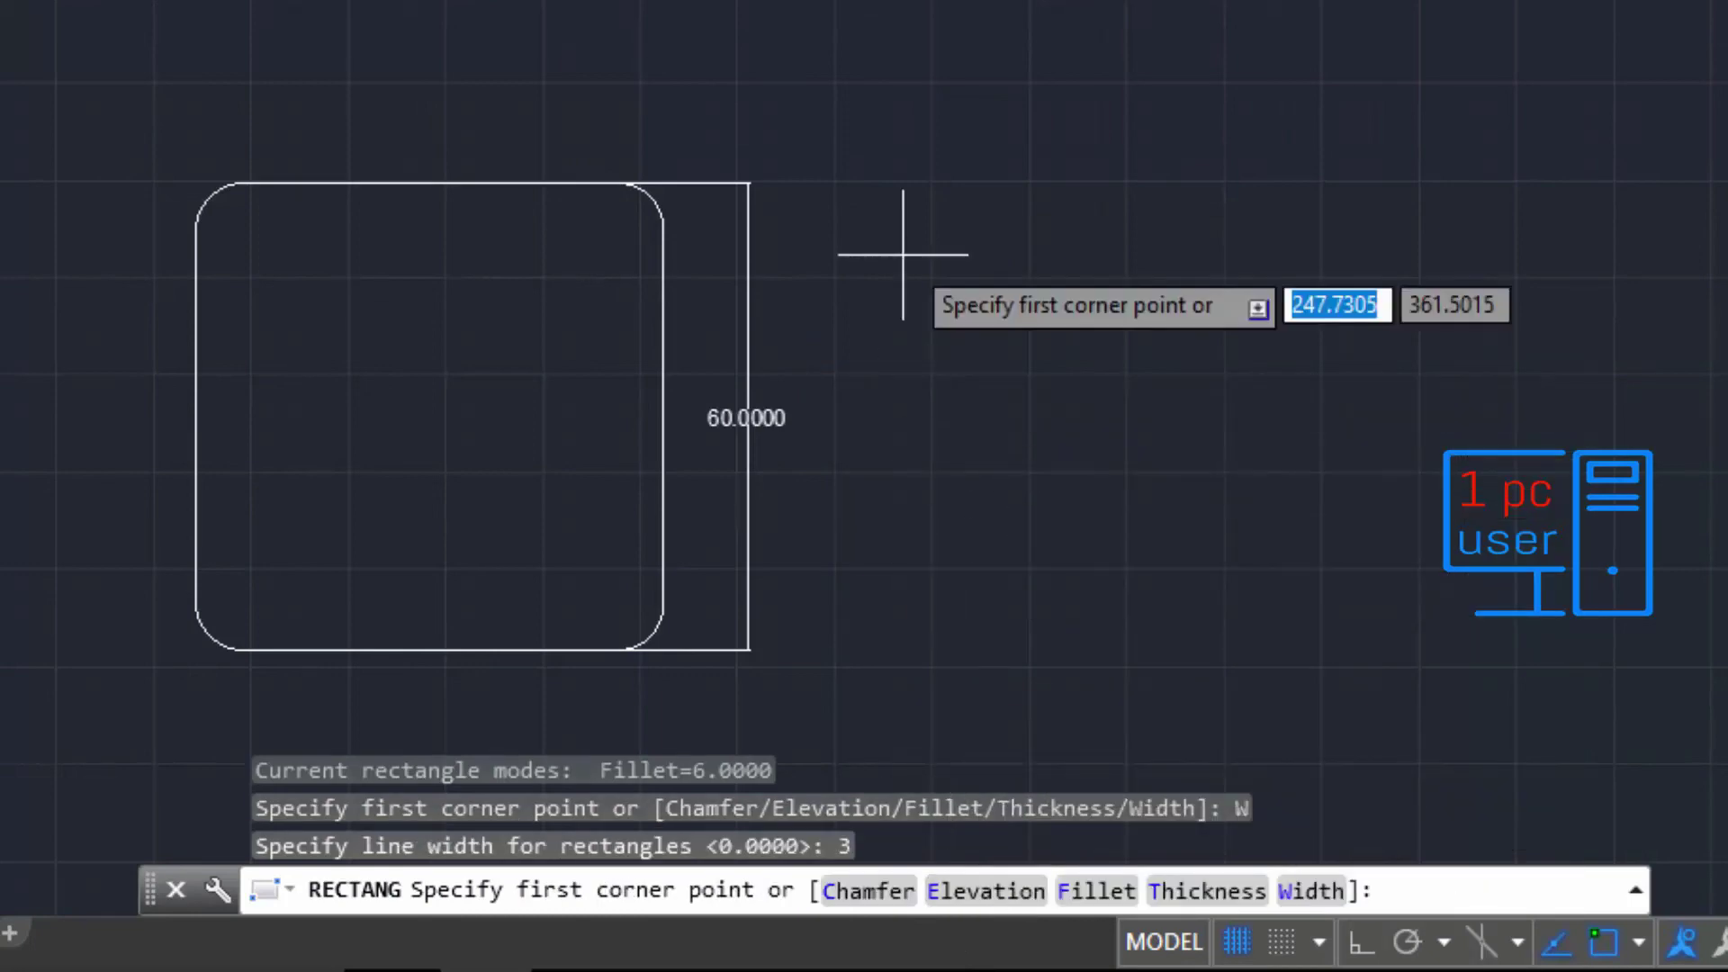
left_click(878, 144)
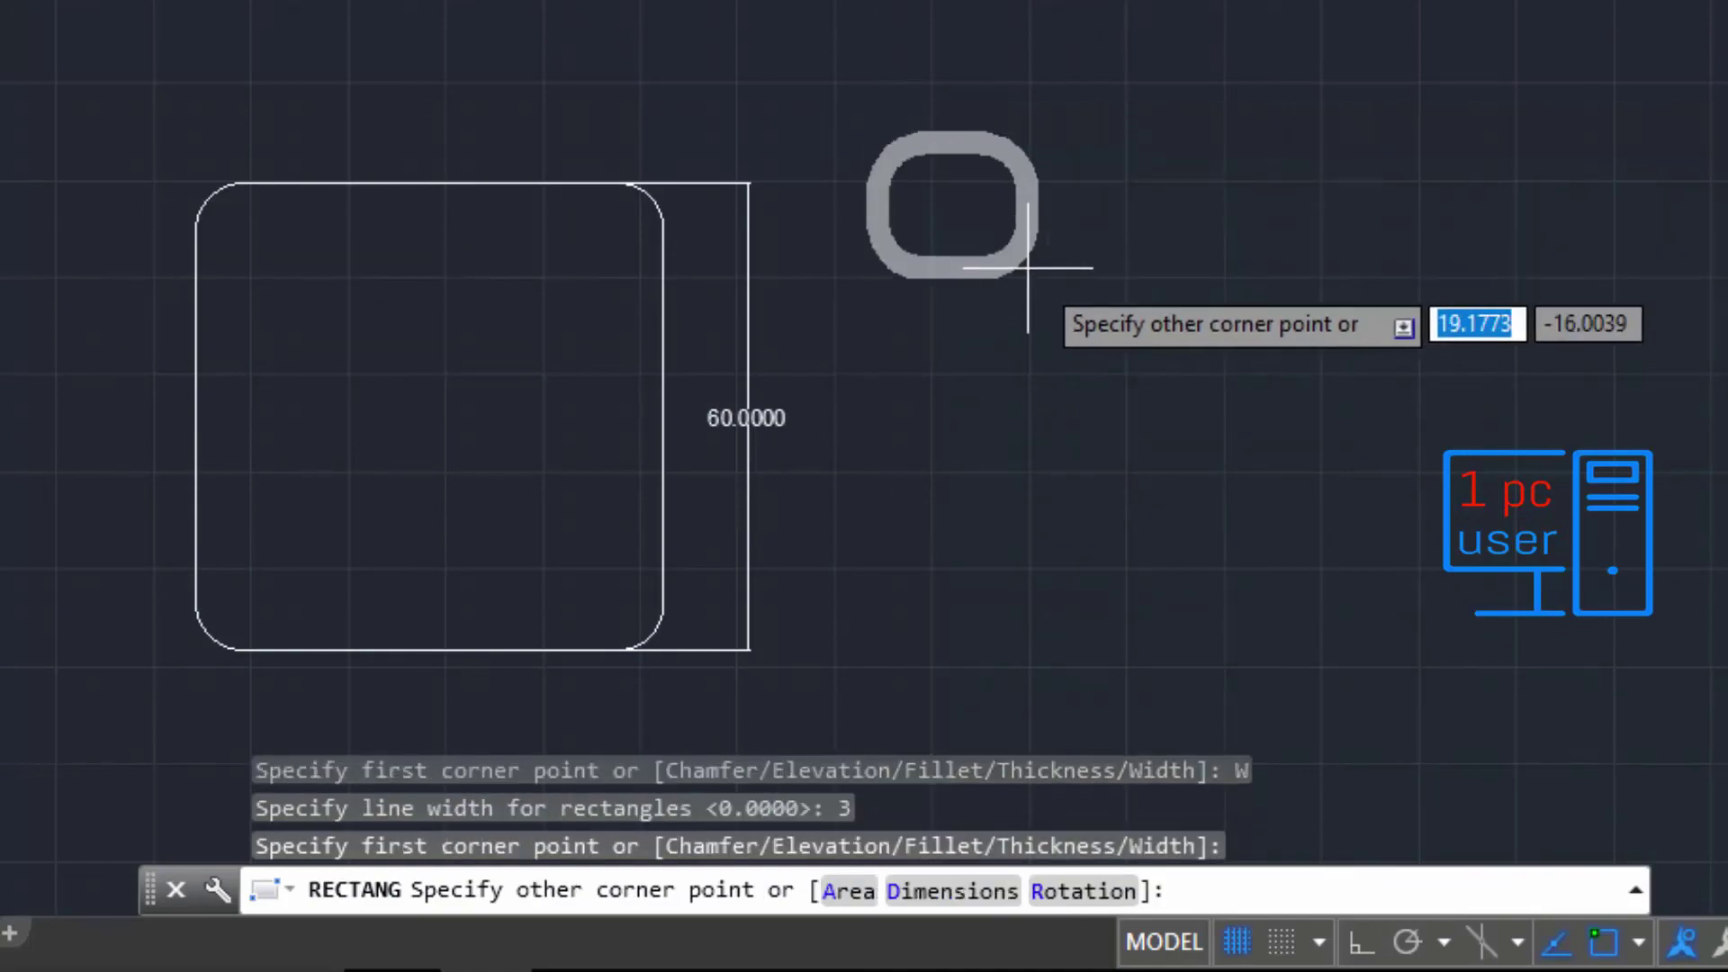
left_click(1543, 659)
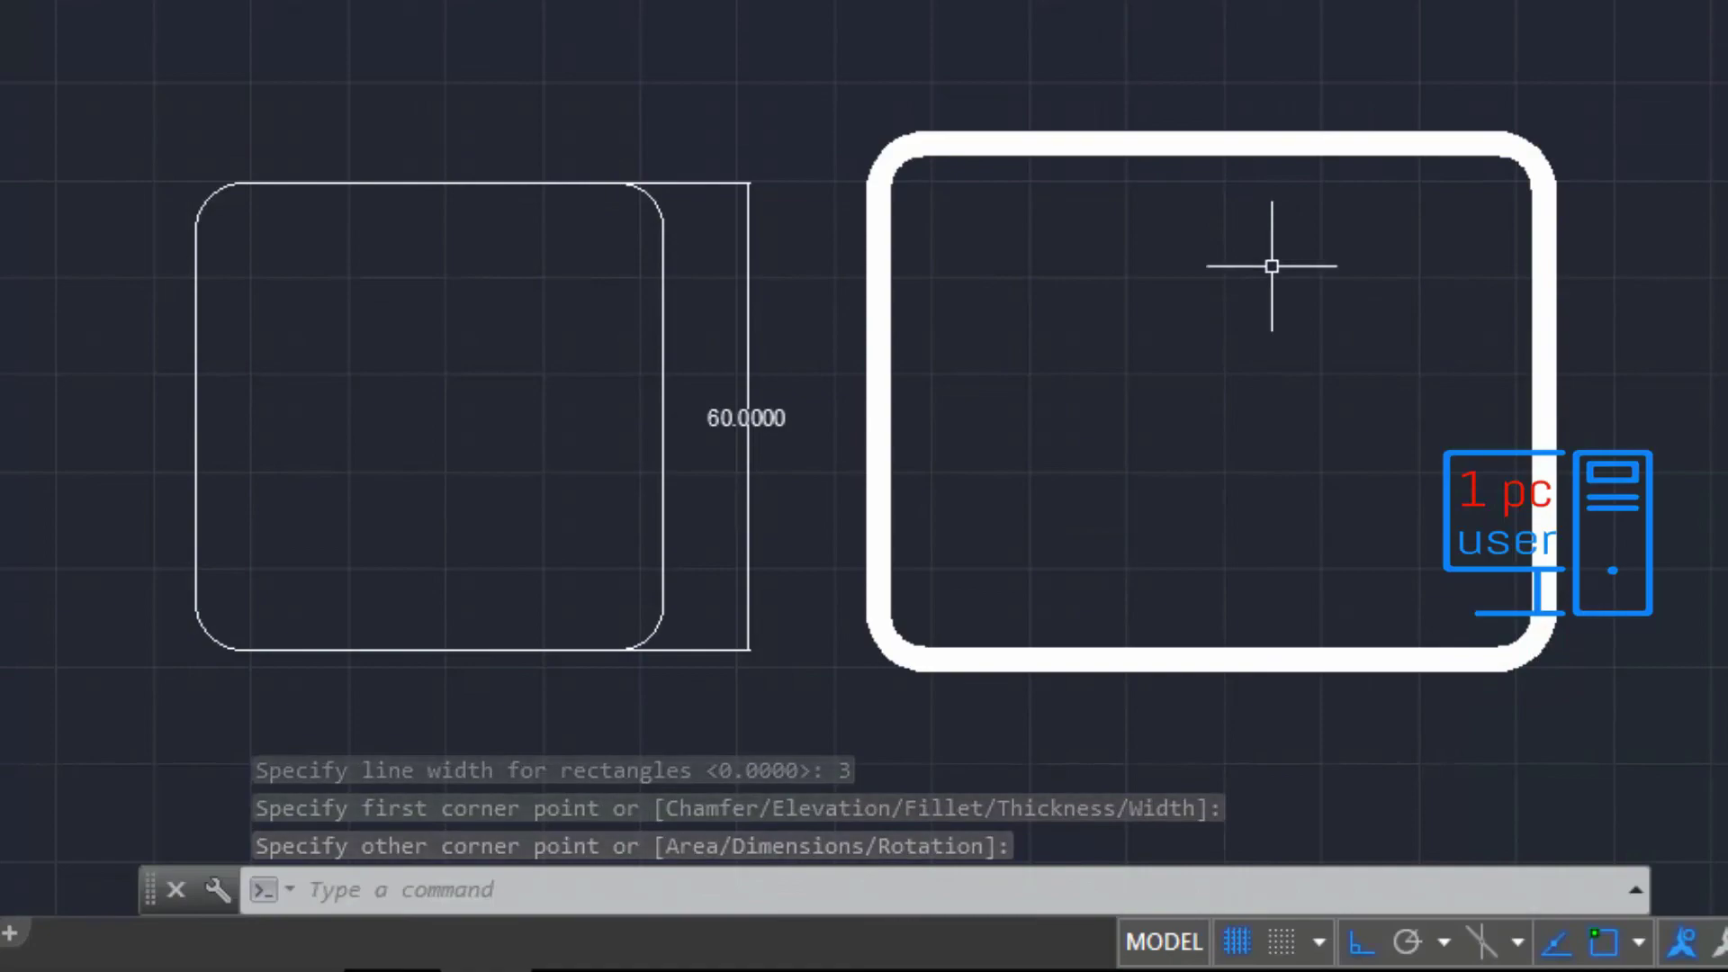
Step: Start another rectangle with the Rectangle command
key("Return")
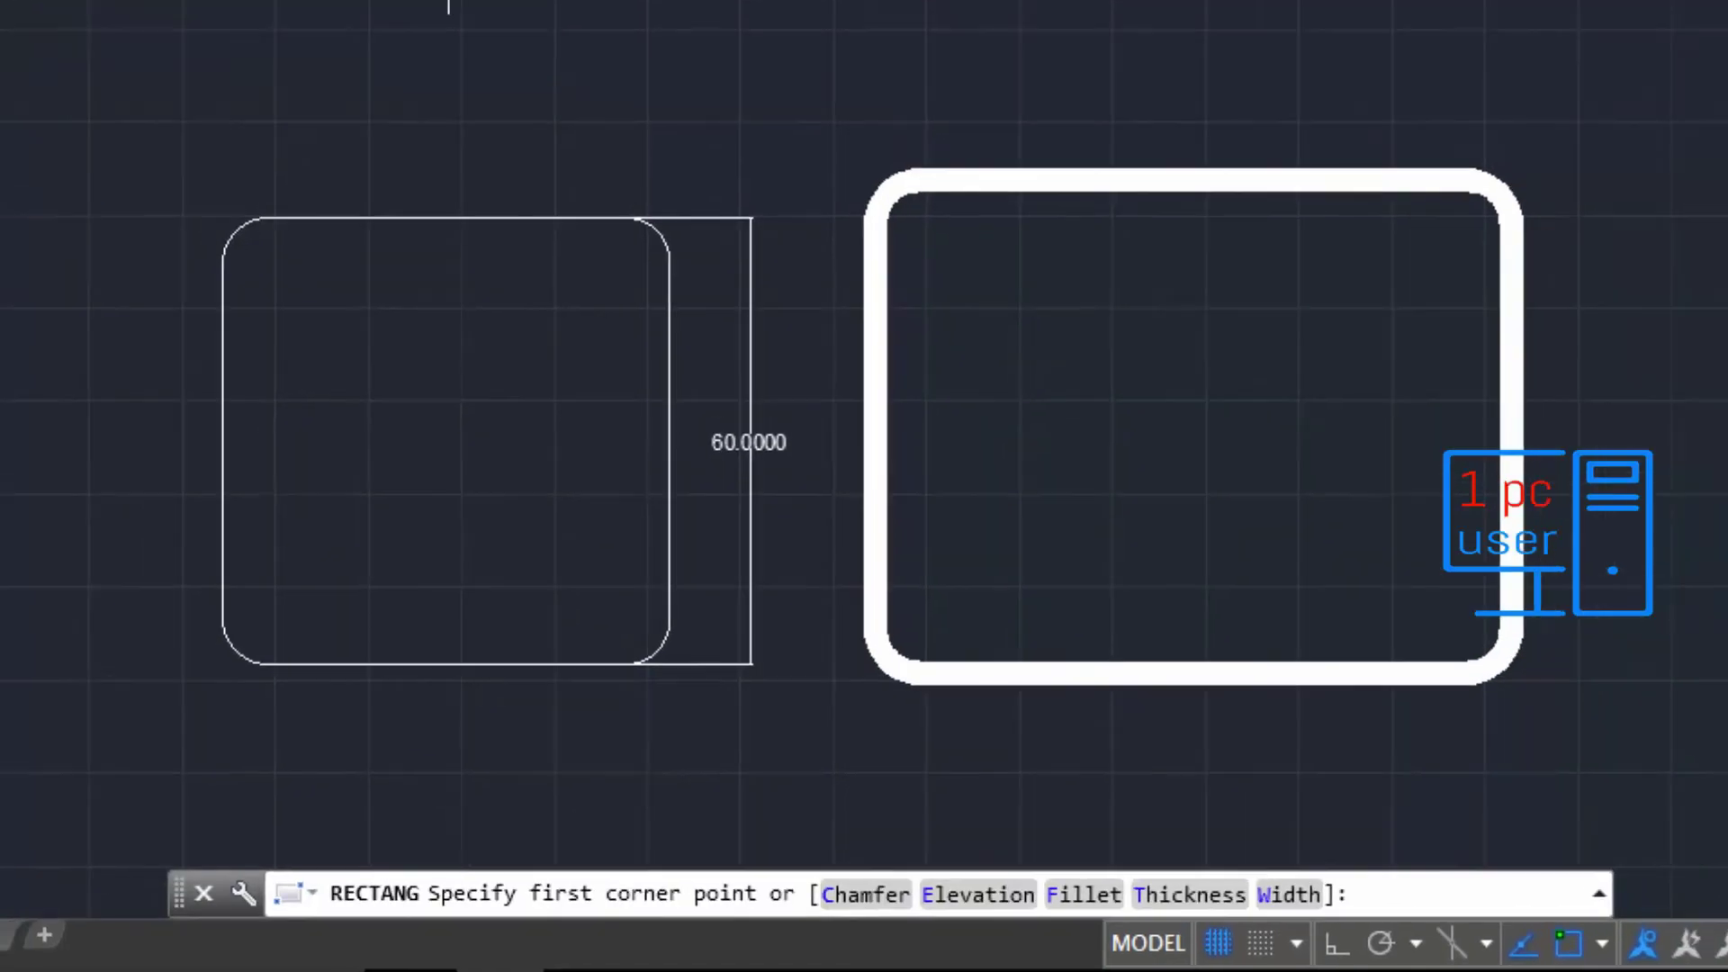